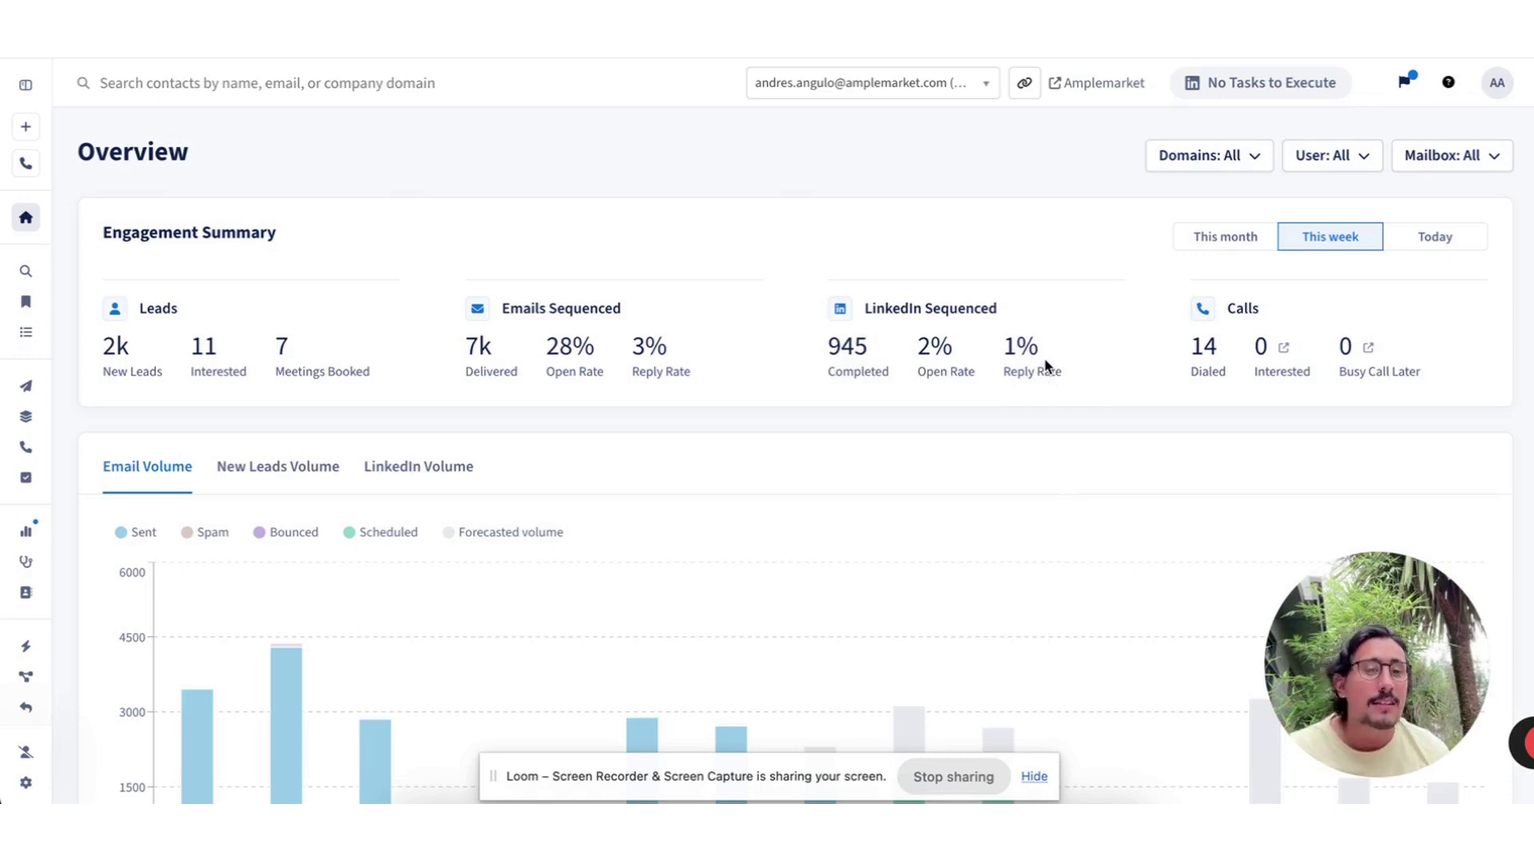
- Open the lead Searcher and tick 'Were Promoted' under Job Change Alerts
left_click(25, 273)
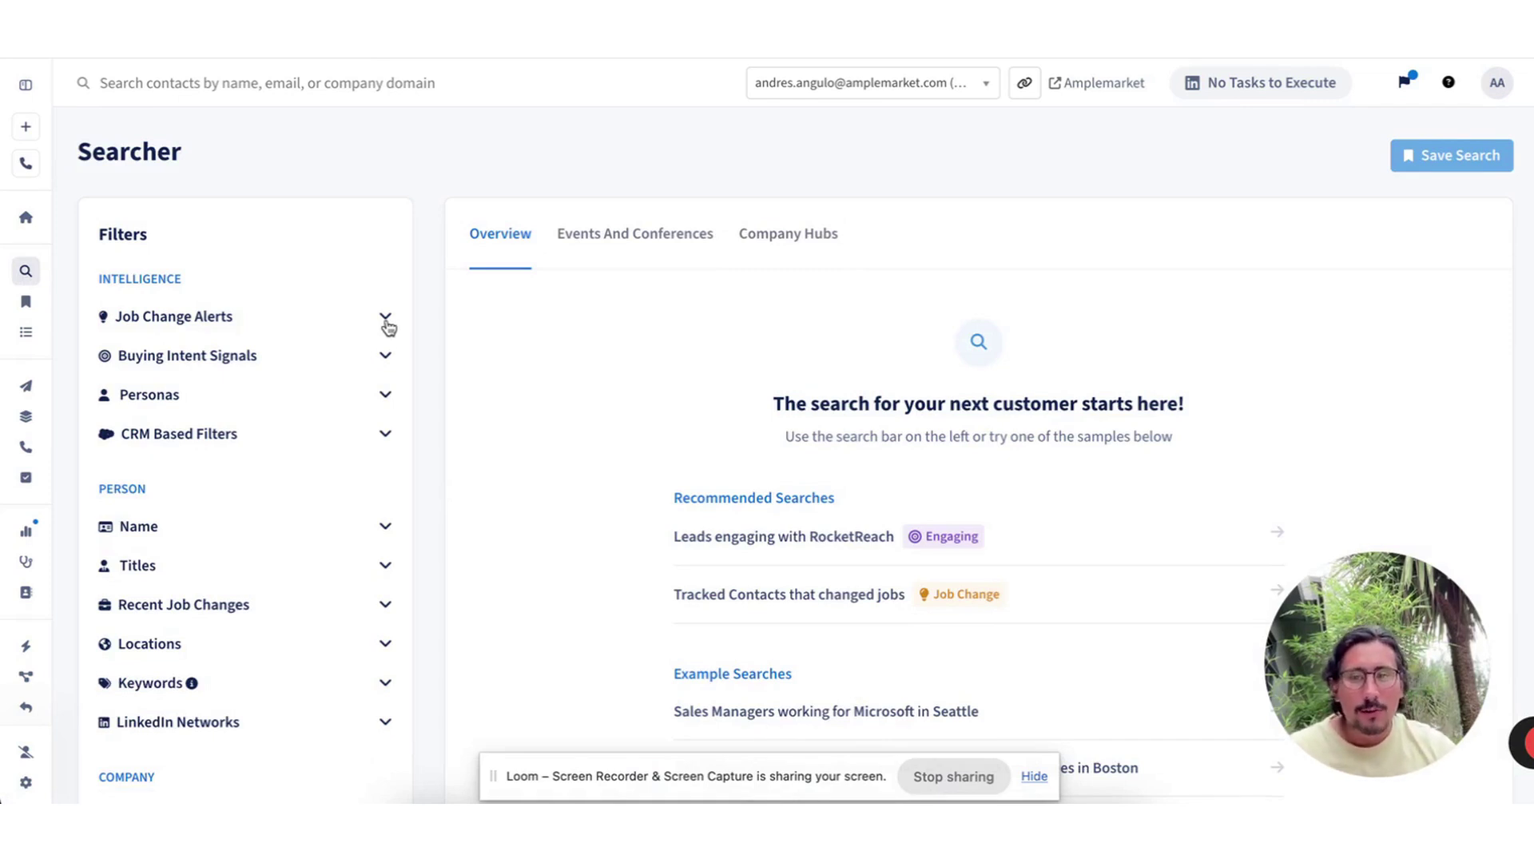
left_click(386, 320)
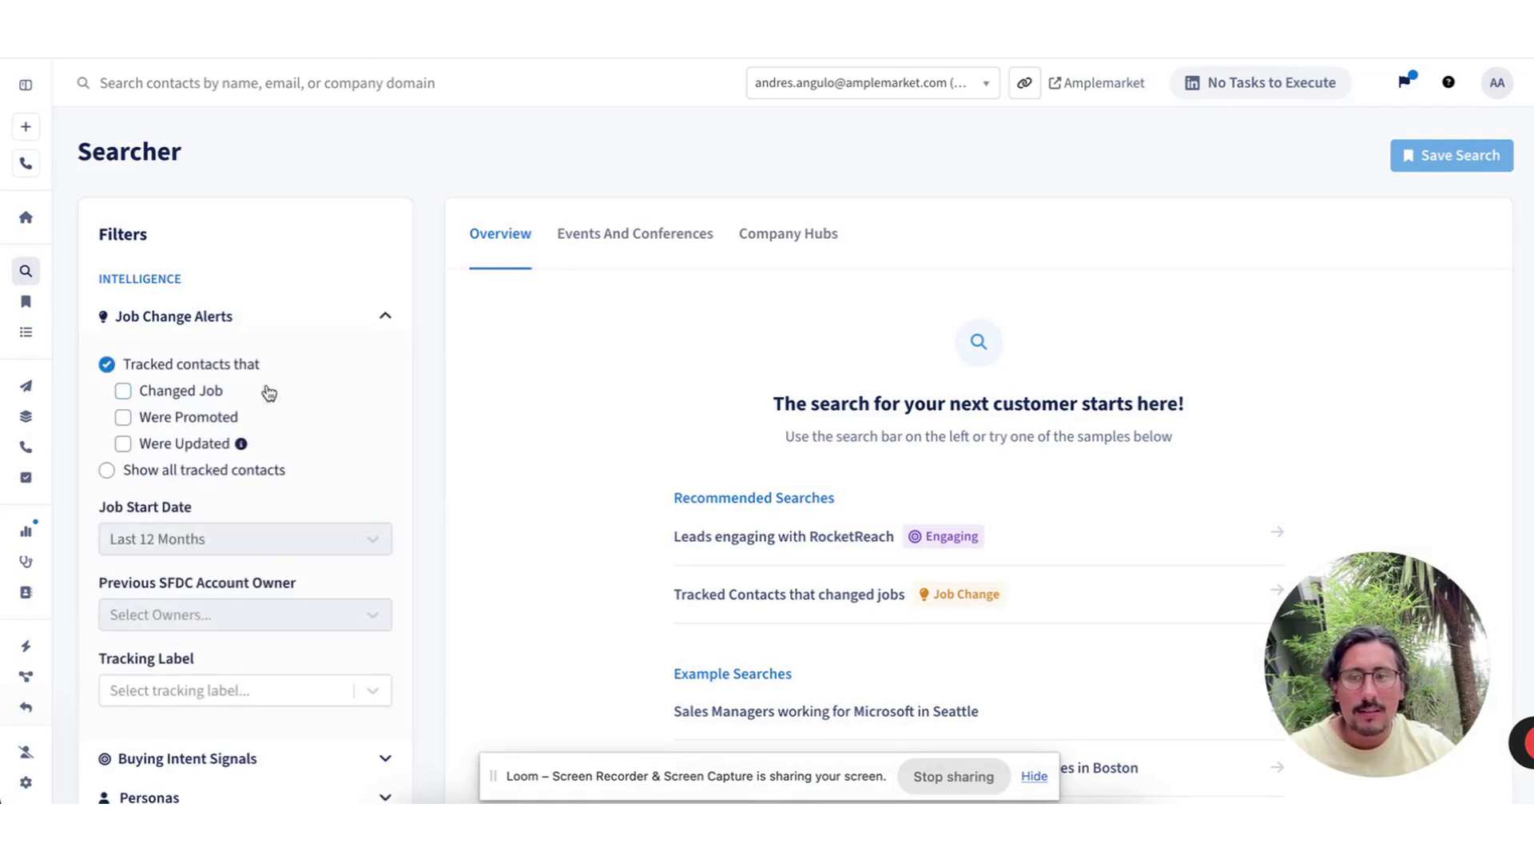
left_click(123, 417)
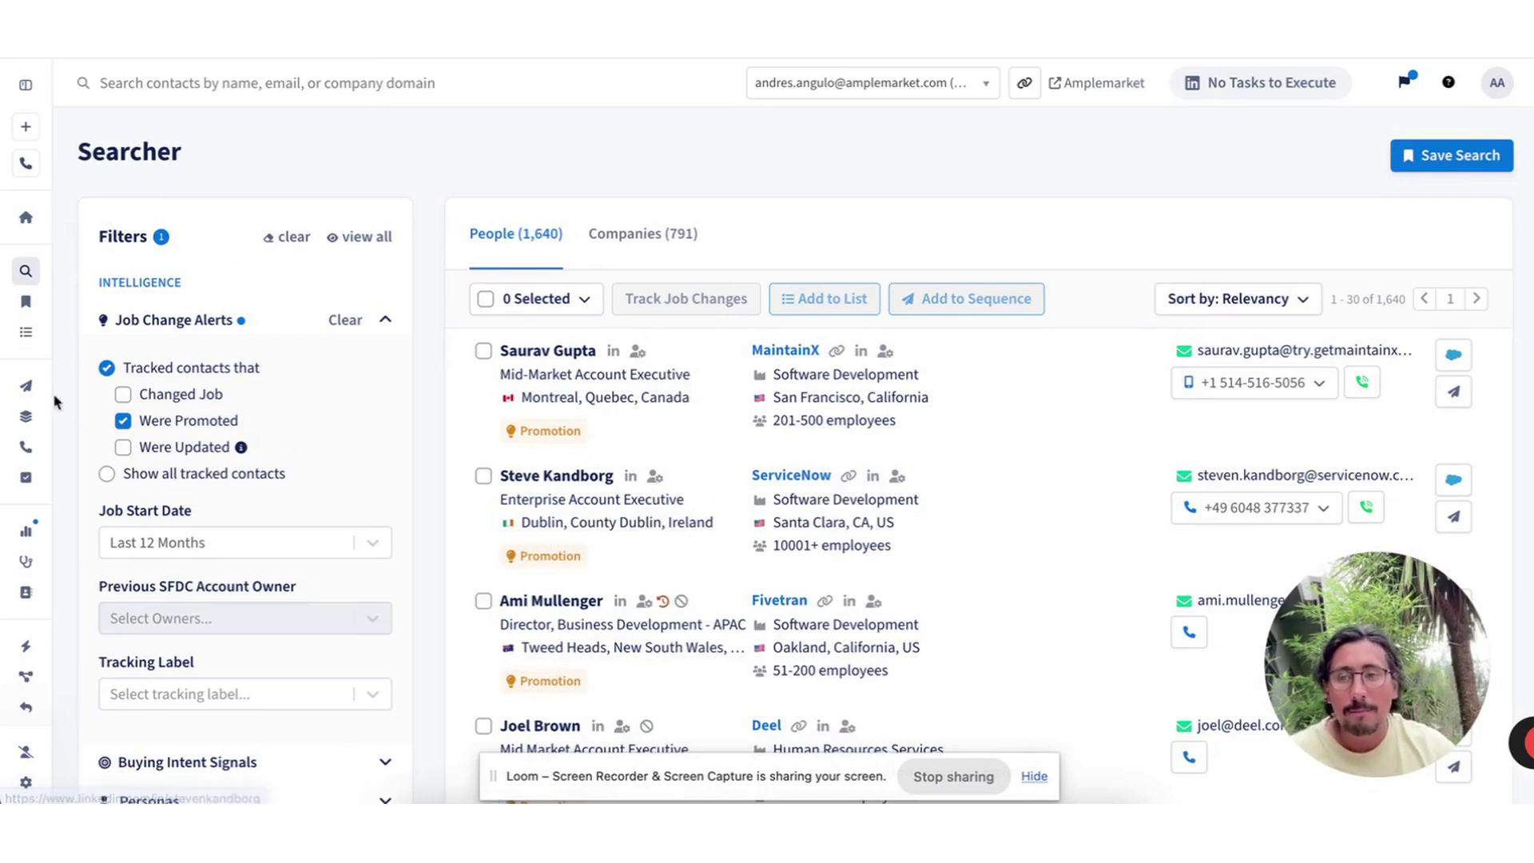
- Drop the promotion filter and filter to the exact person engaging with competitor Zoominfo
left_click(122, 420)
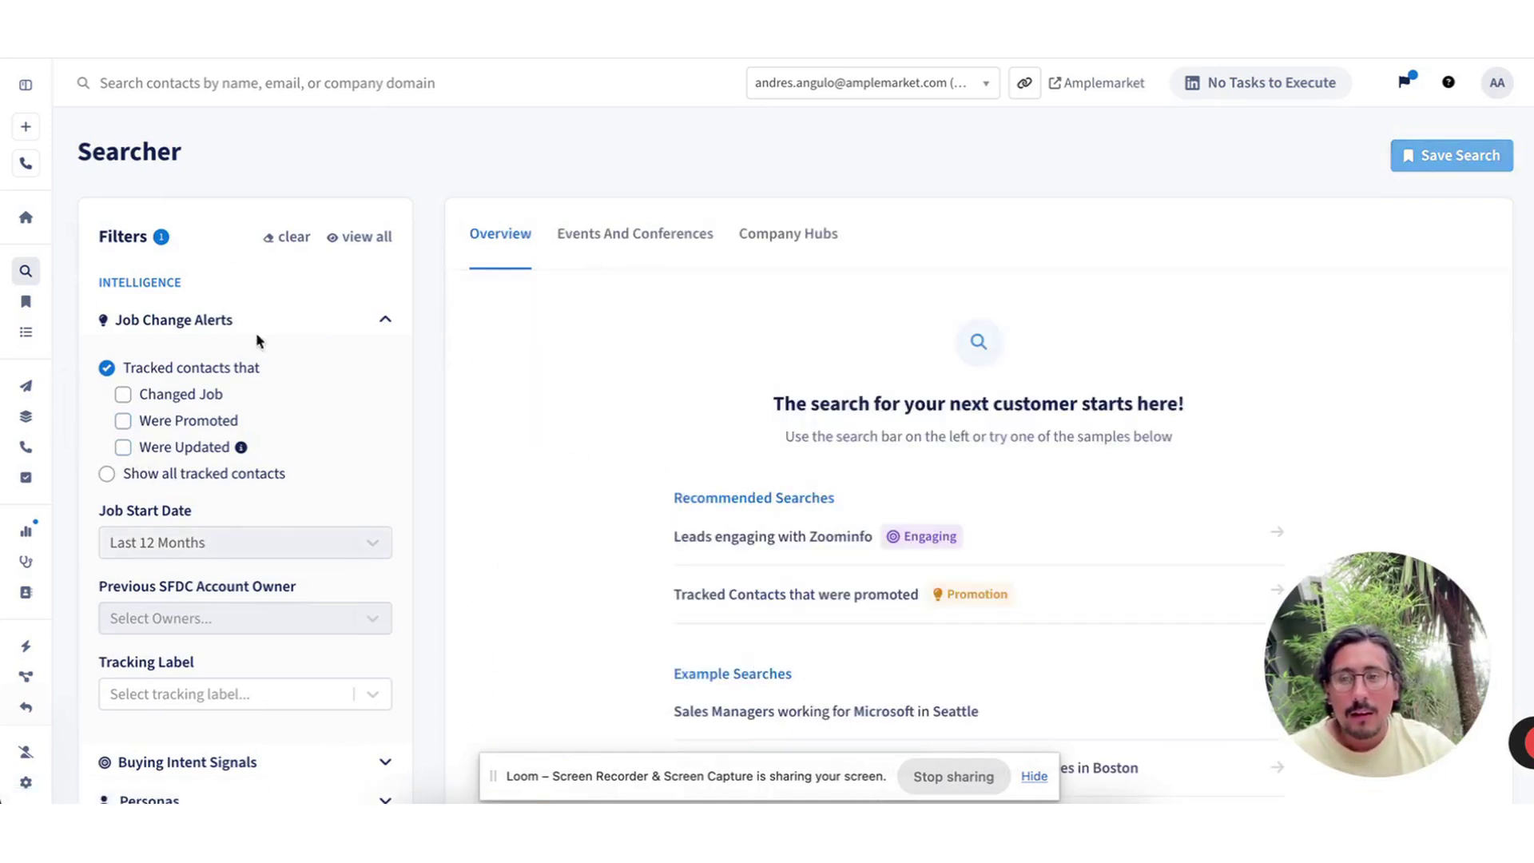
left_click(384, 318)
left_click(386, 358)
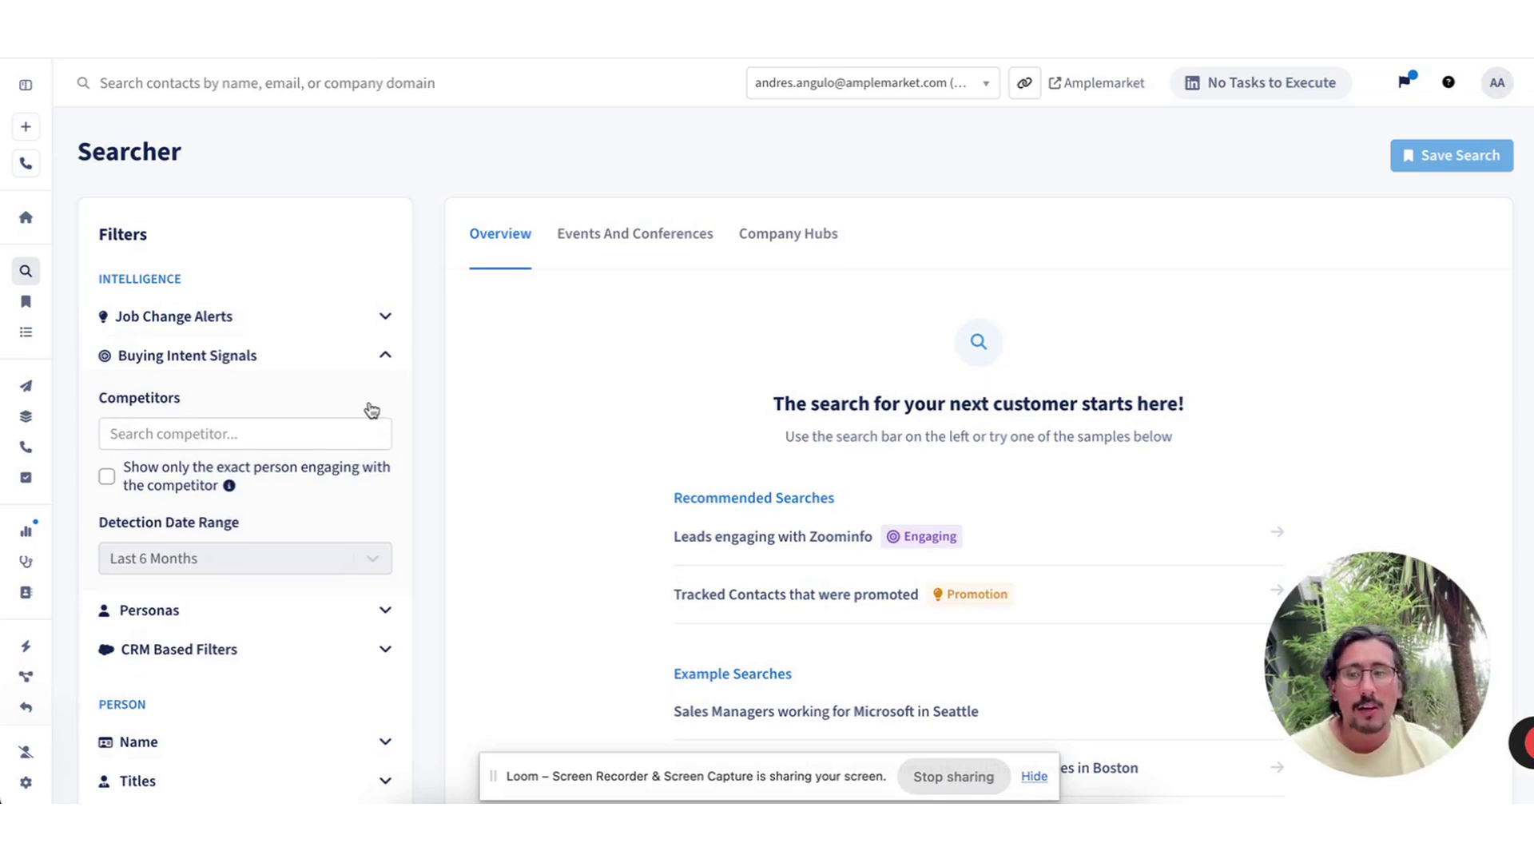
left_click(106, 477)
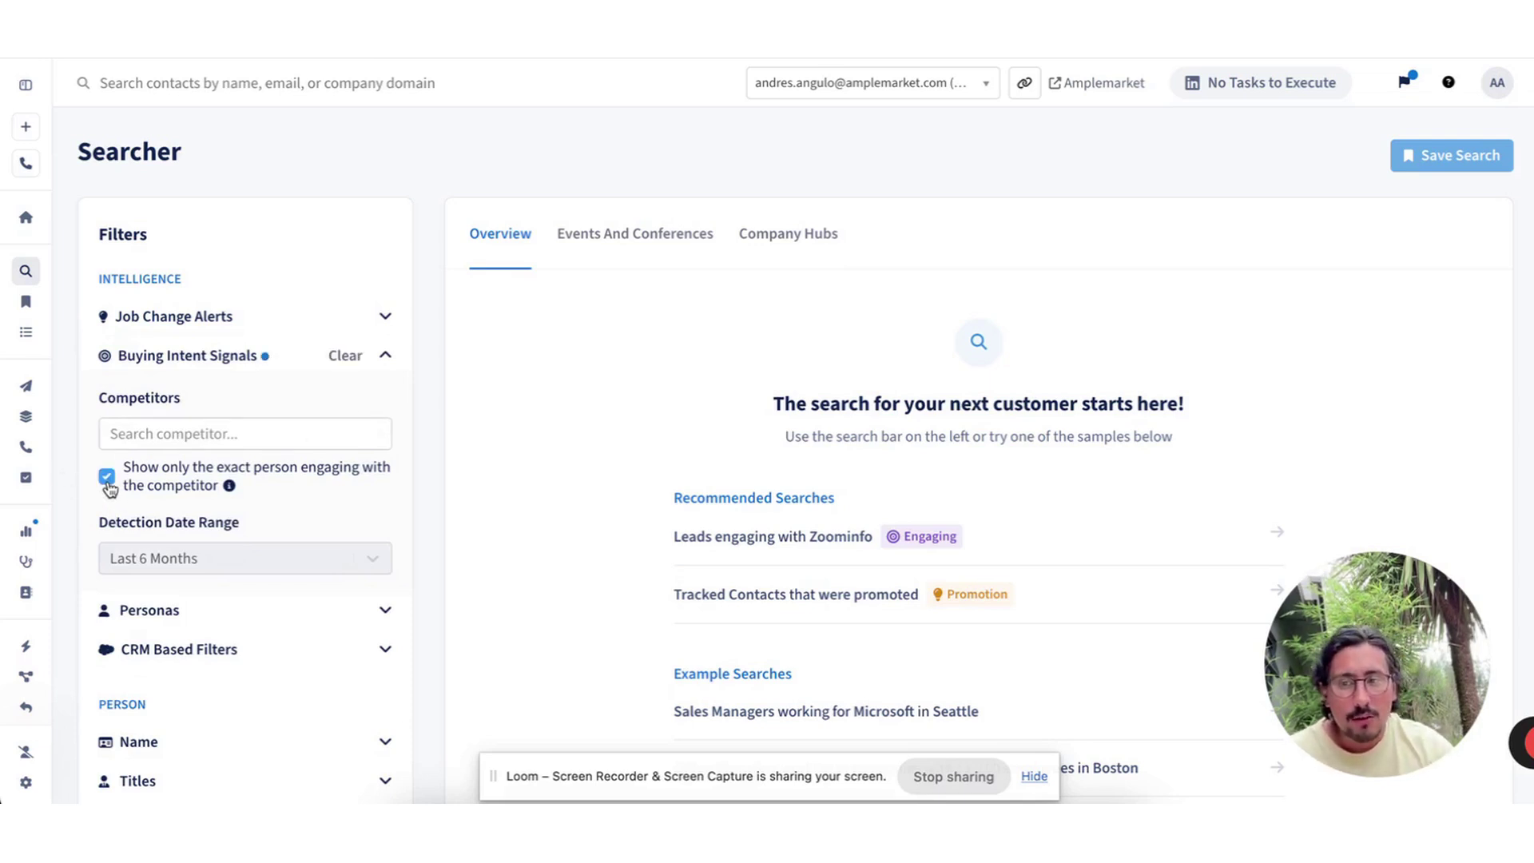
left_click(169, 438)
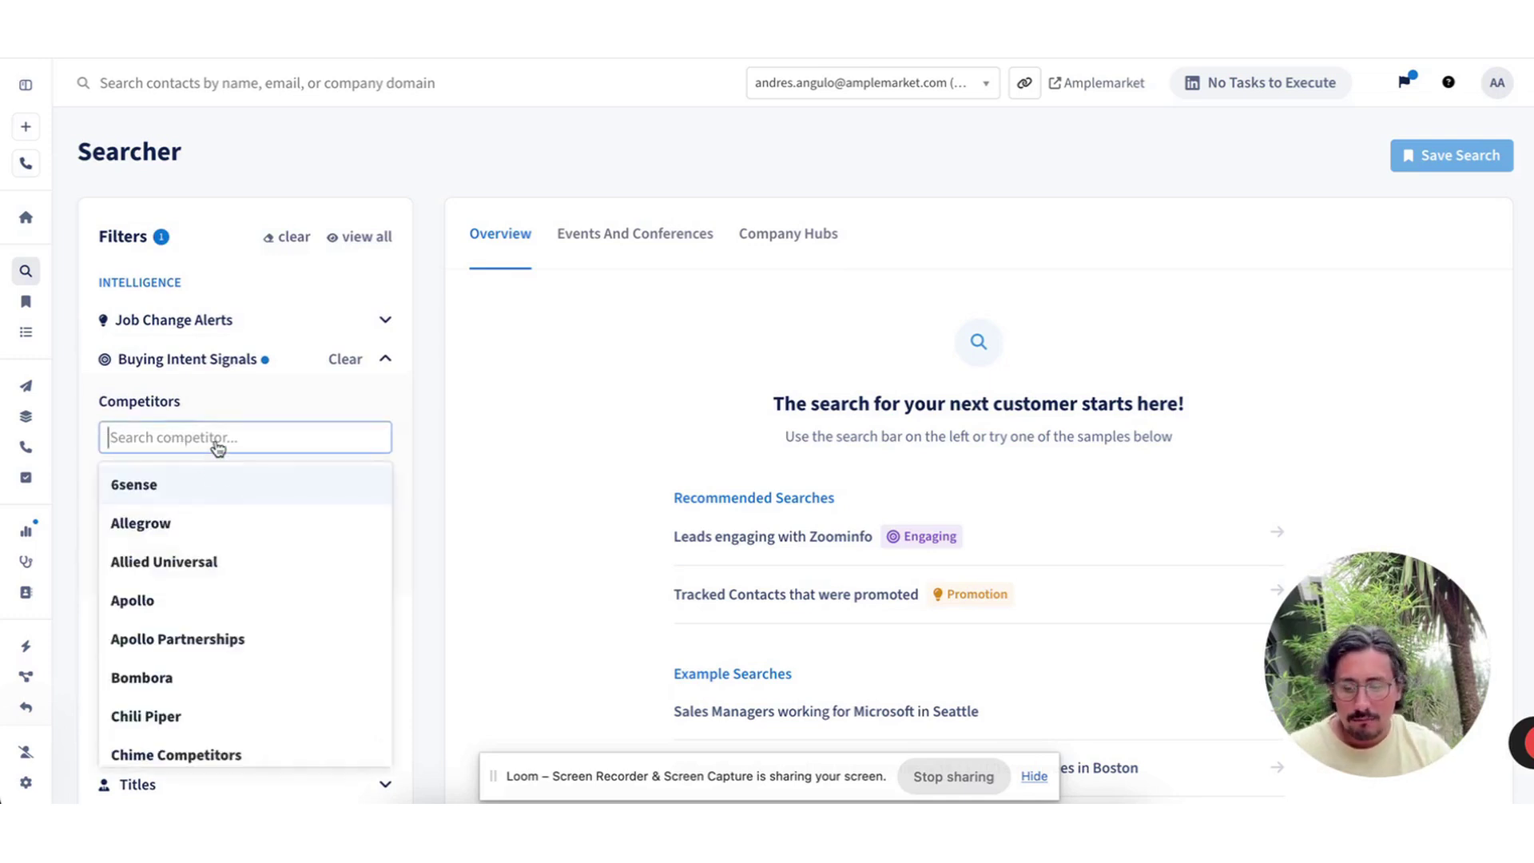
type("zoom")
left_click(191, 486)
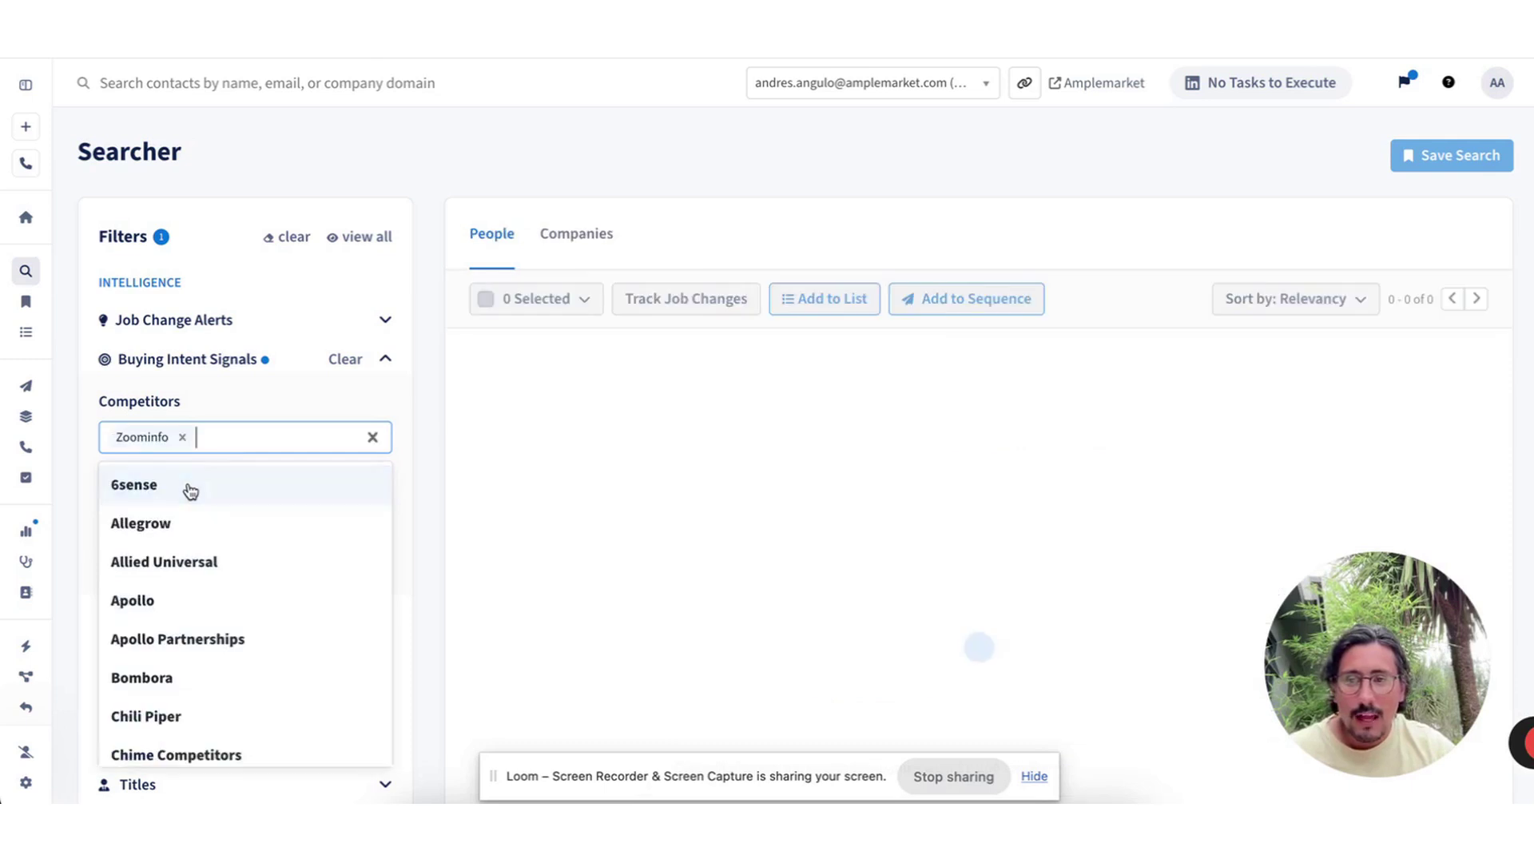
left_click(425, 461)
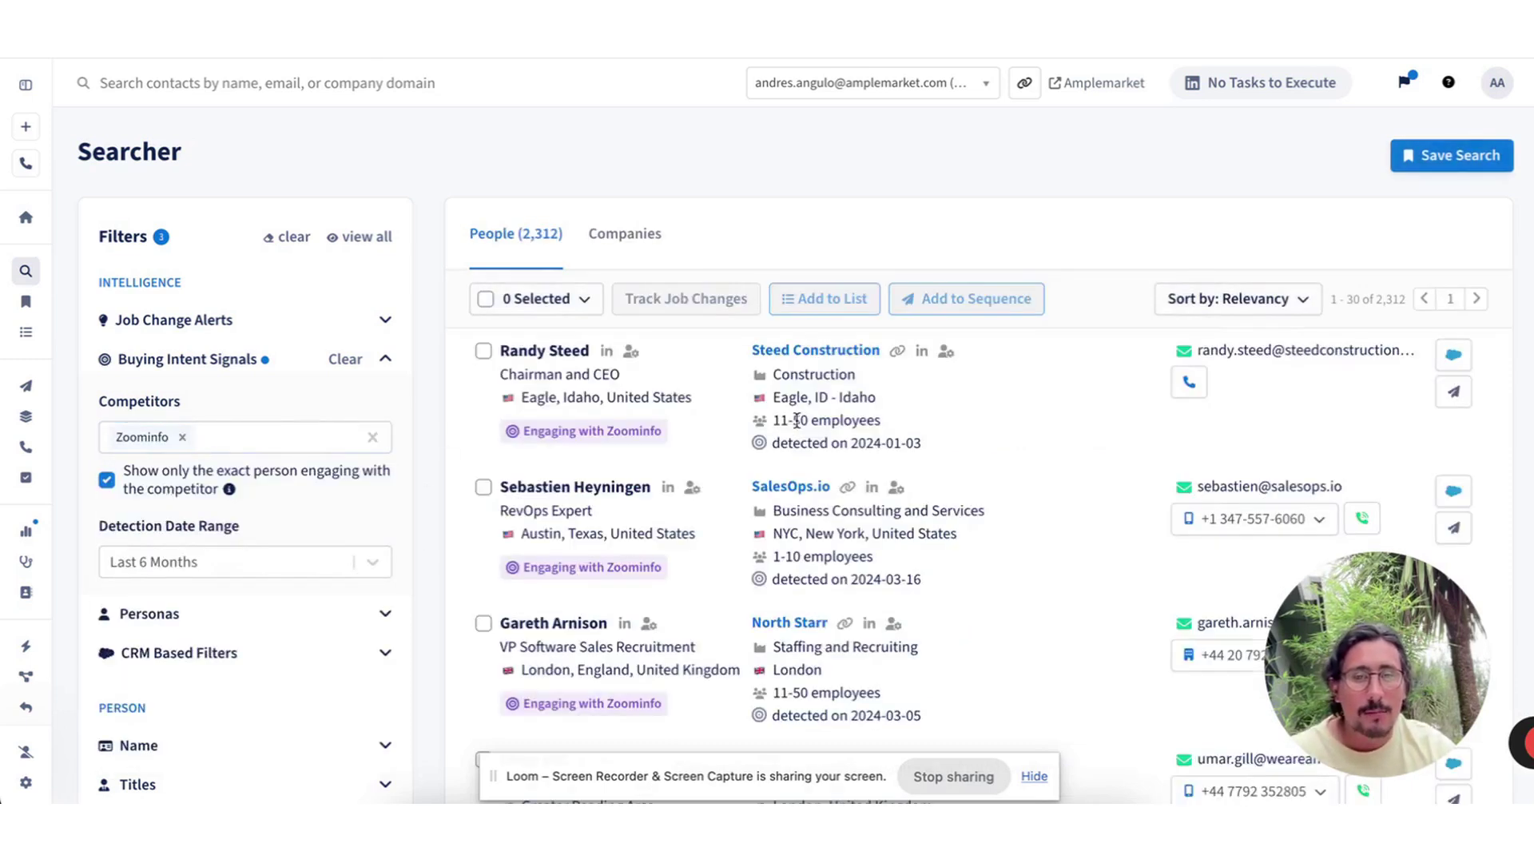
- Review the 2,312 Zoominfo-engaging leads, then select and deselect them all
left_click_drag(941, 448, 780, 452)
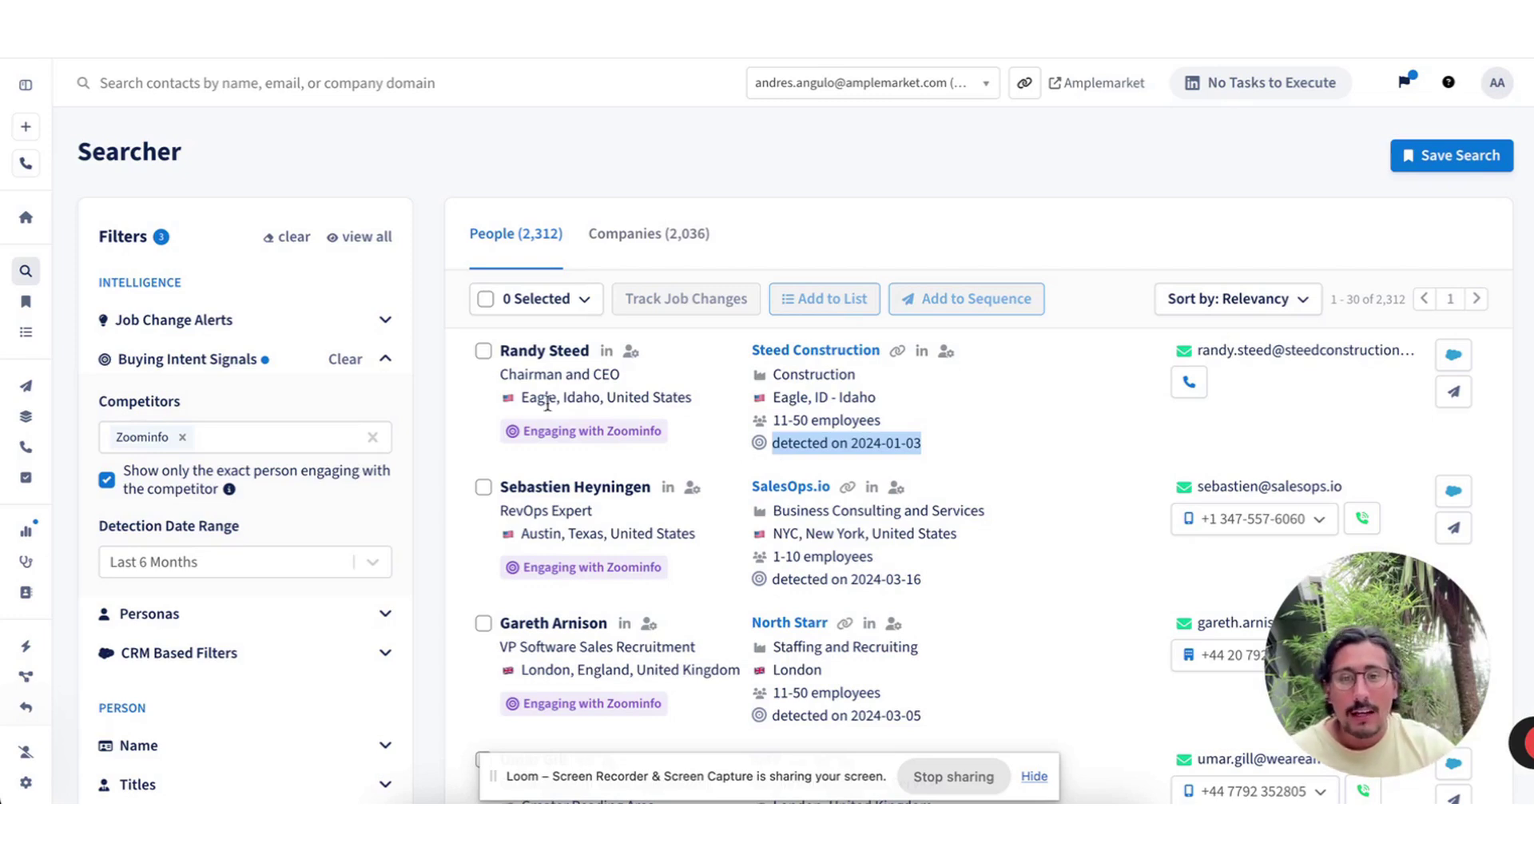
scroll(626, 479, "down", 1)
scroll(626, 480, "down", 5)
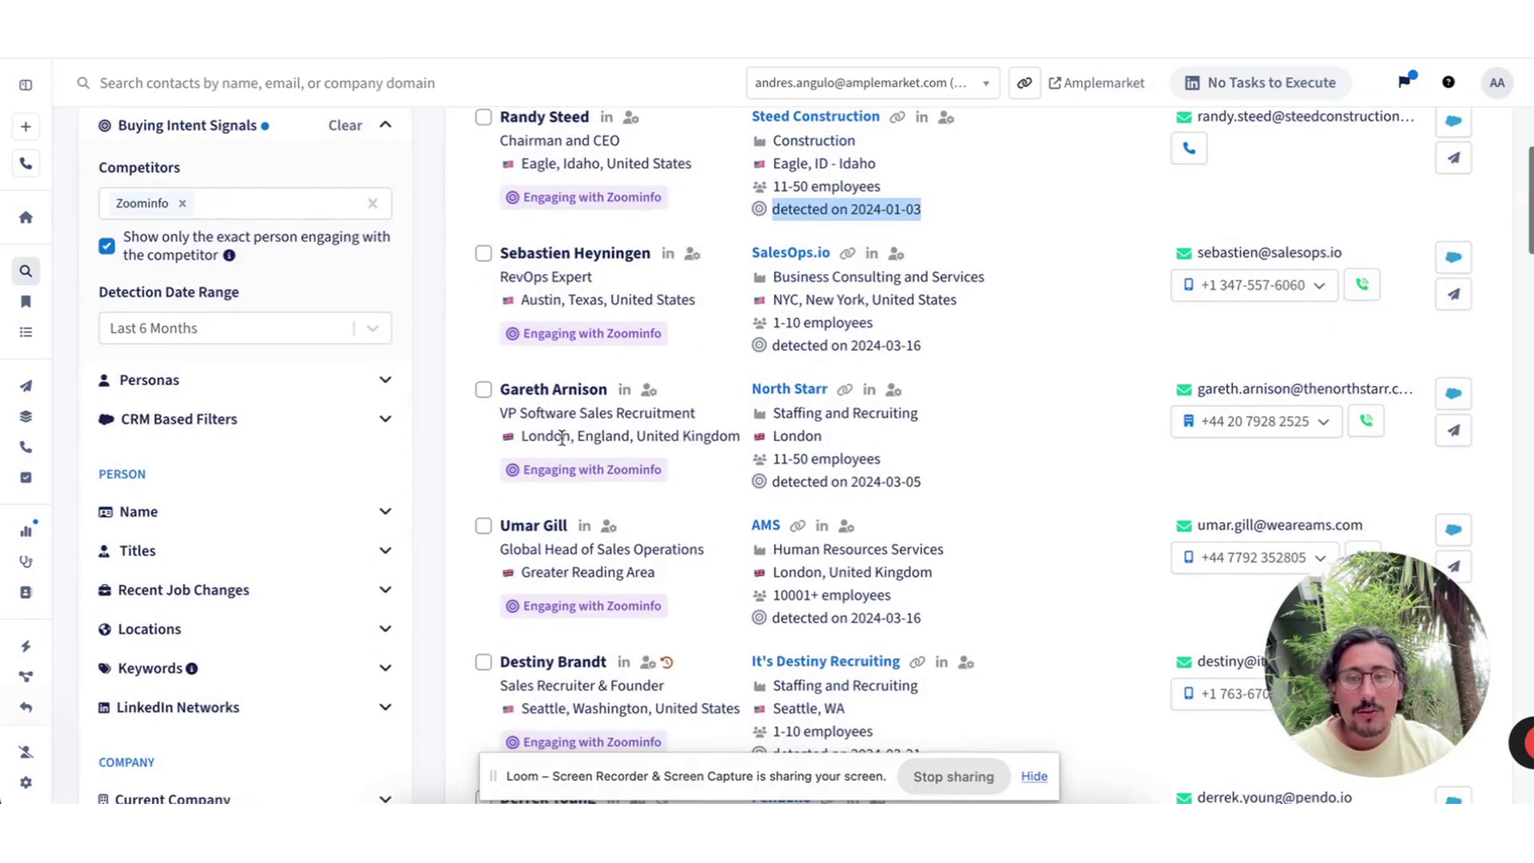
scroll(596, 321, "down", 3)
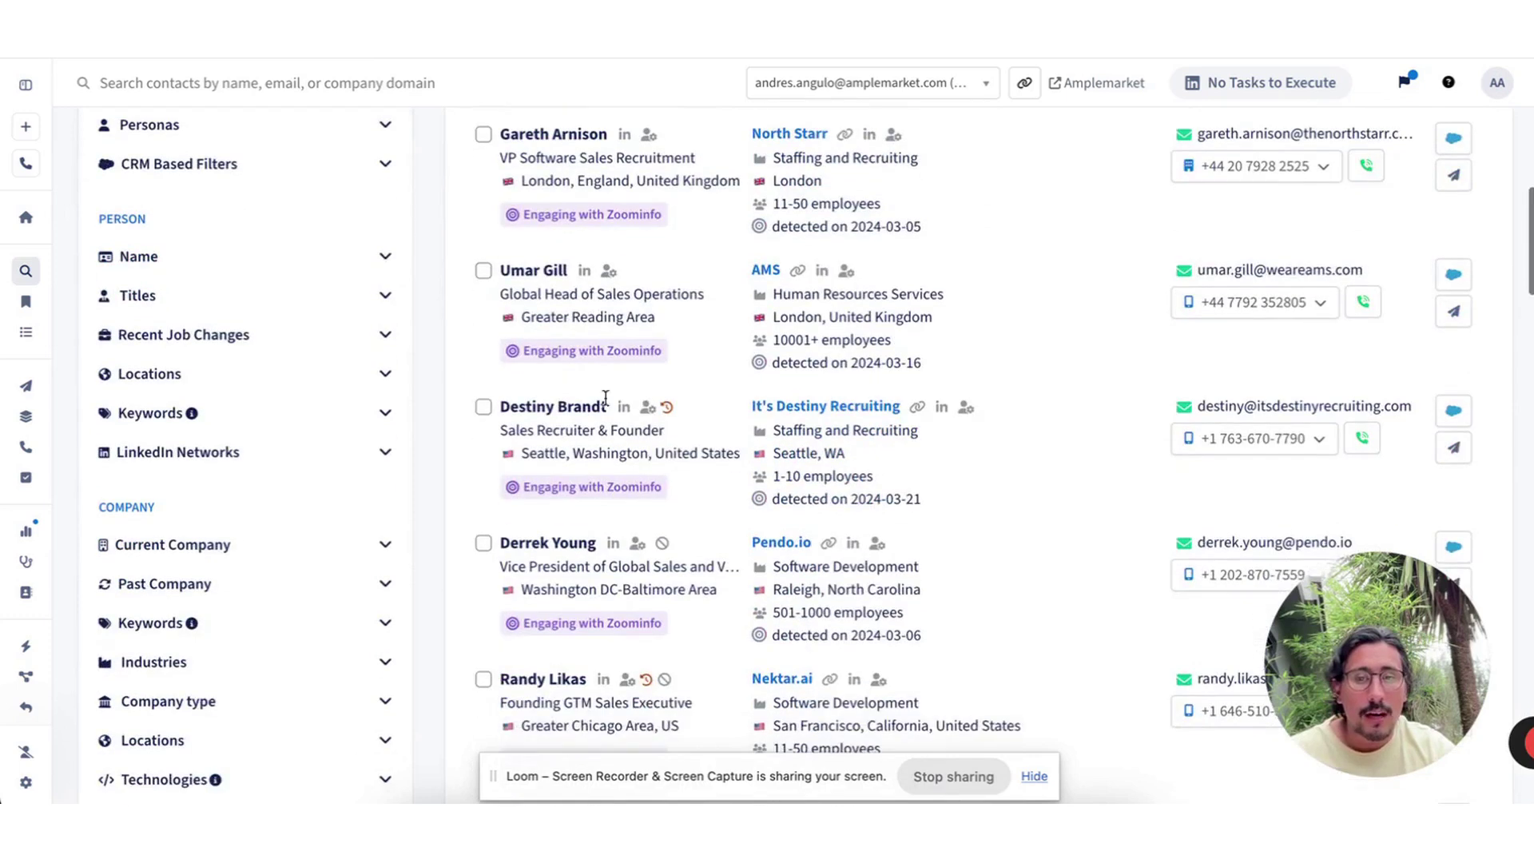
scroll(604, 318, "up", 8)
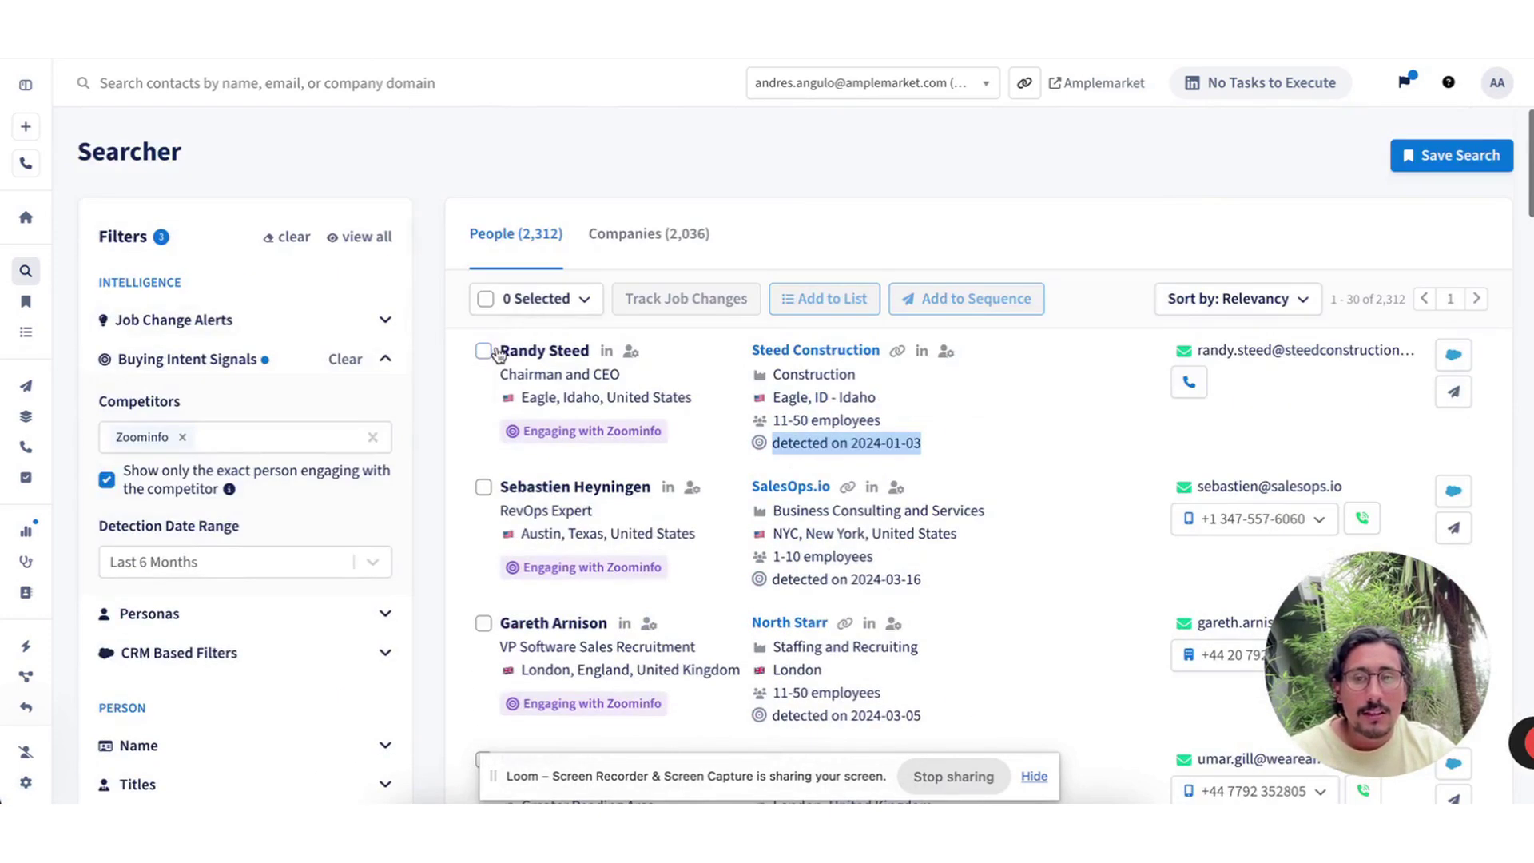
left_click(486, 300)
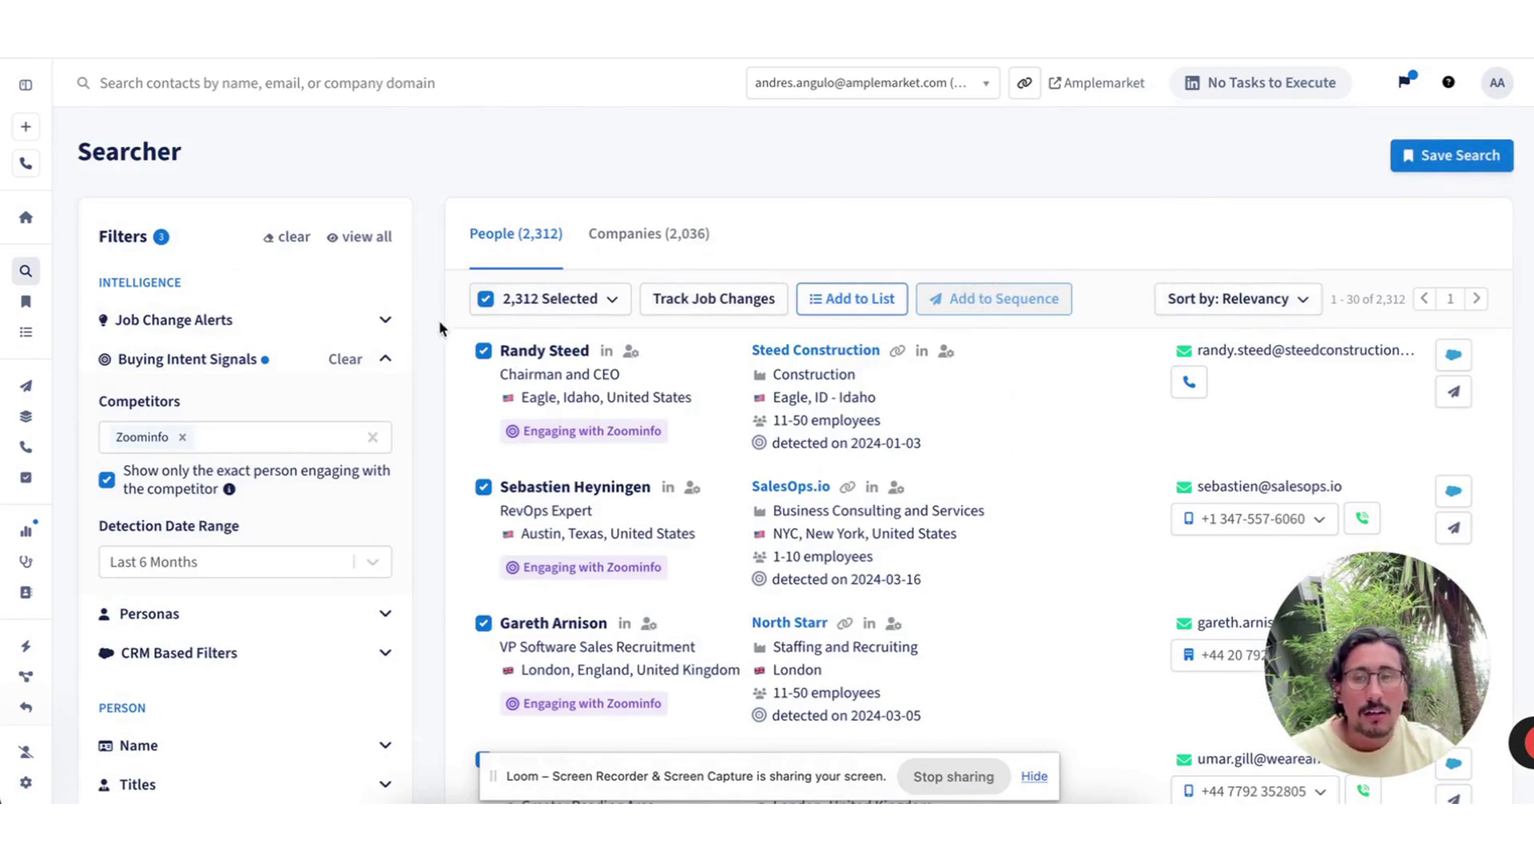
left_click(485, 299)
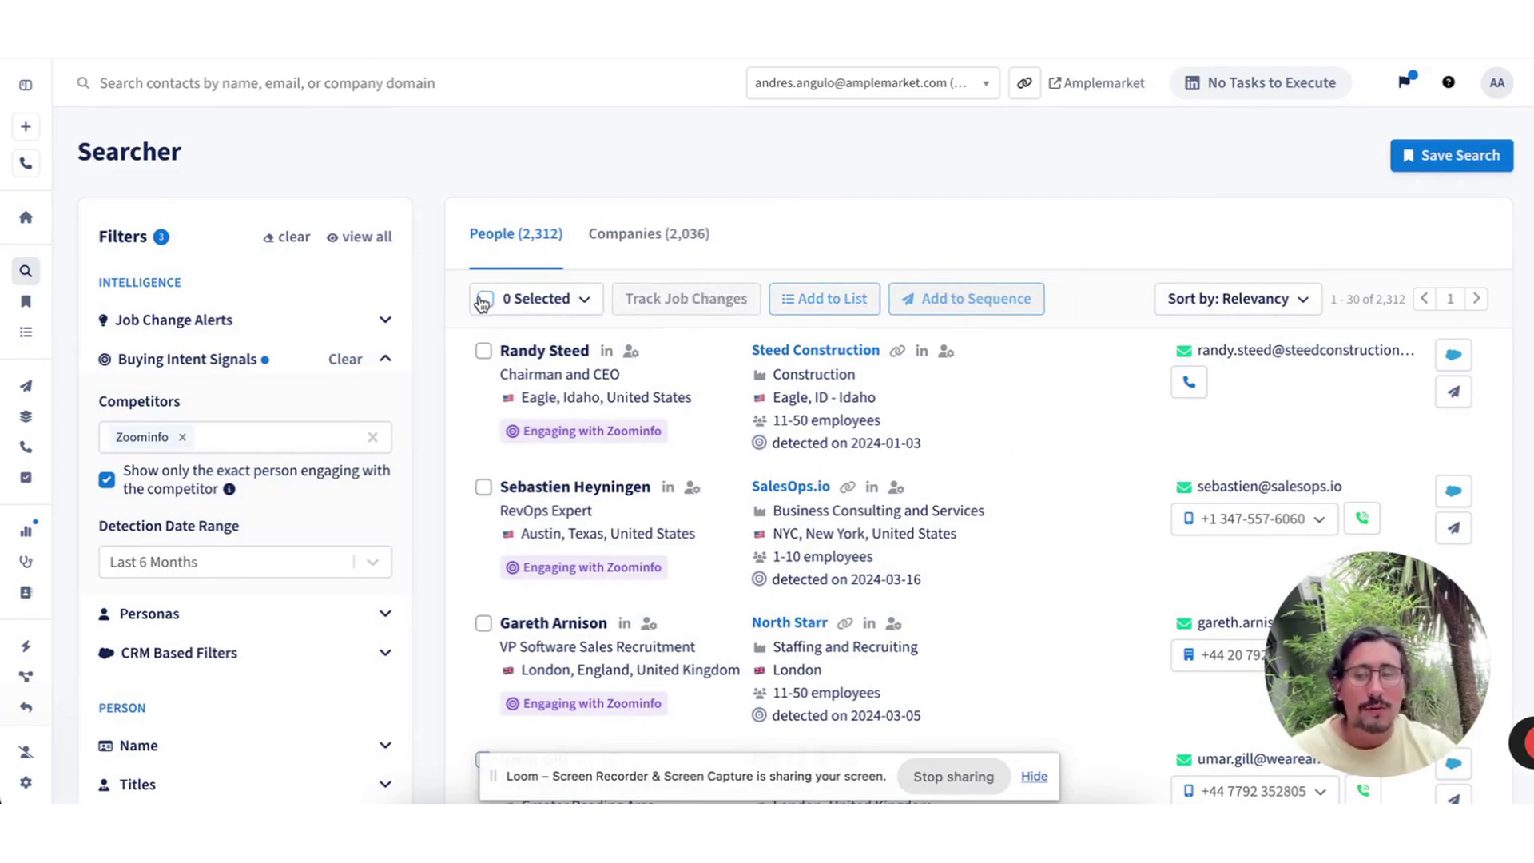
- Remove the Zoominfo filter and filter by the Sales_ICP_Enterprise_1001-10000 | BD Team persona
left_click(183, 438)
left_click(389, 369)
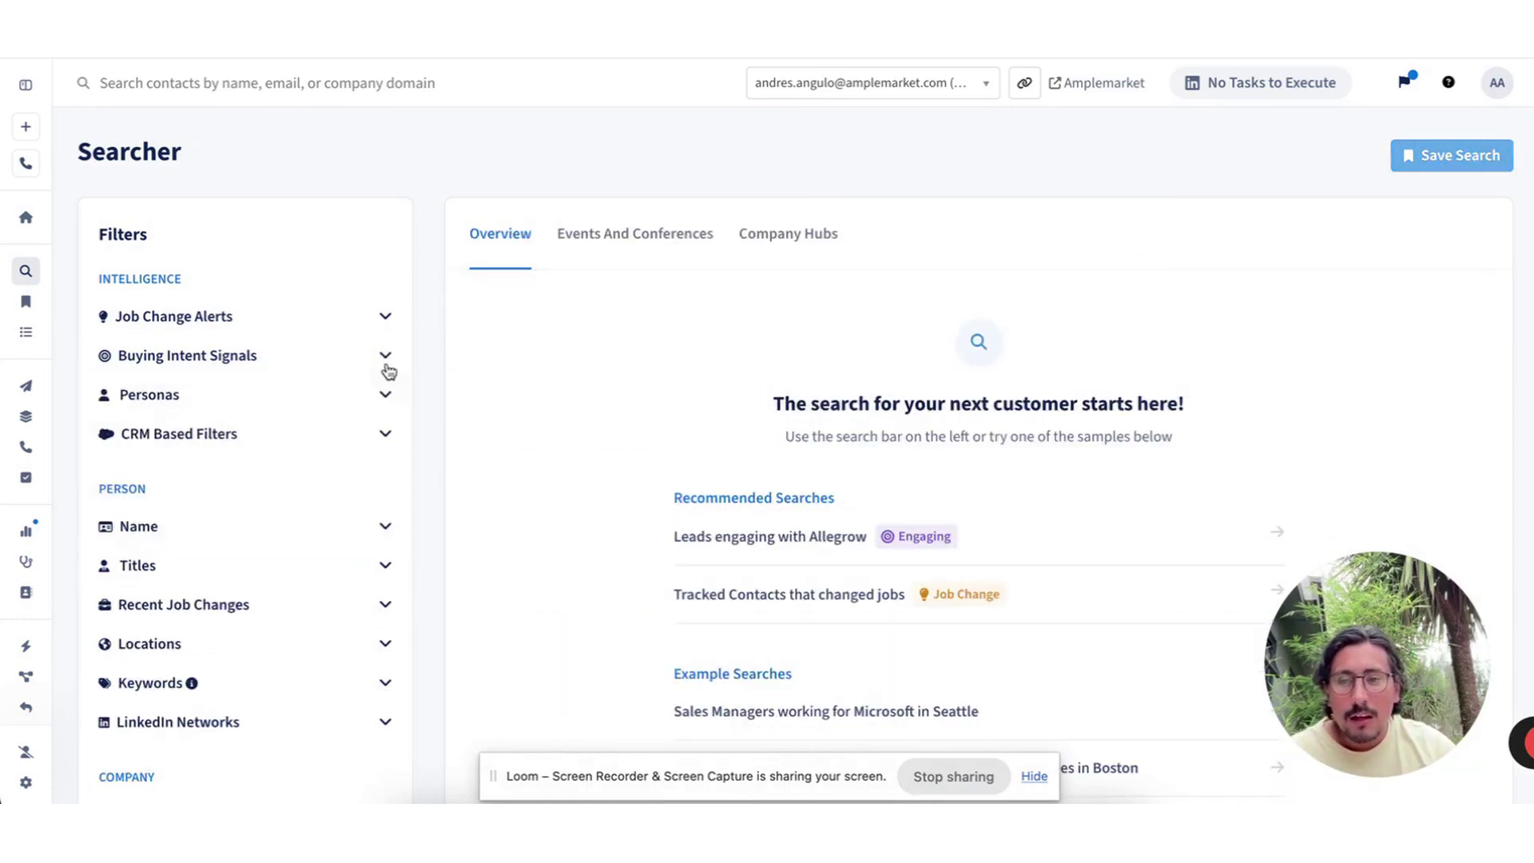
left_click(386, 402)
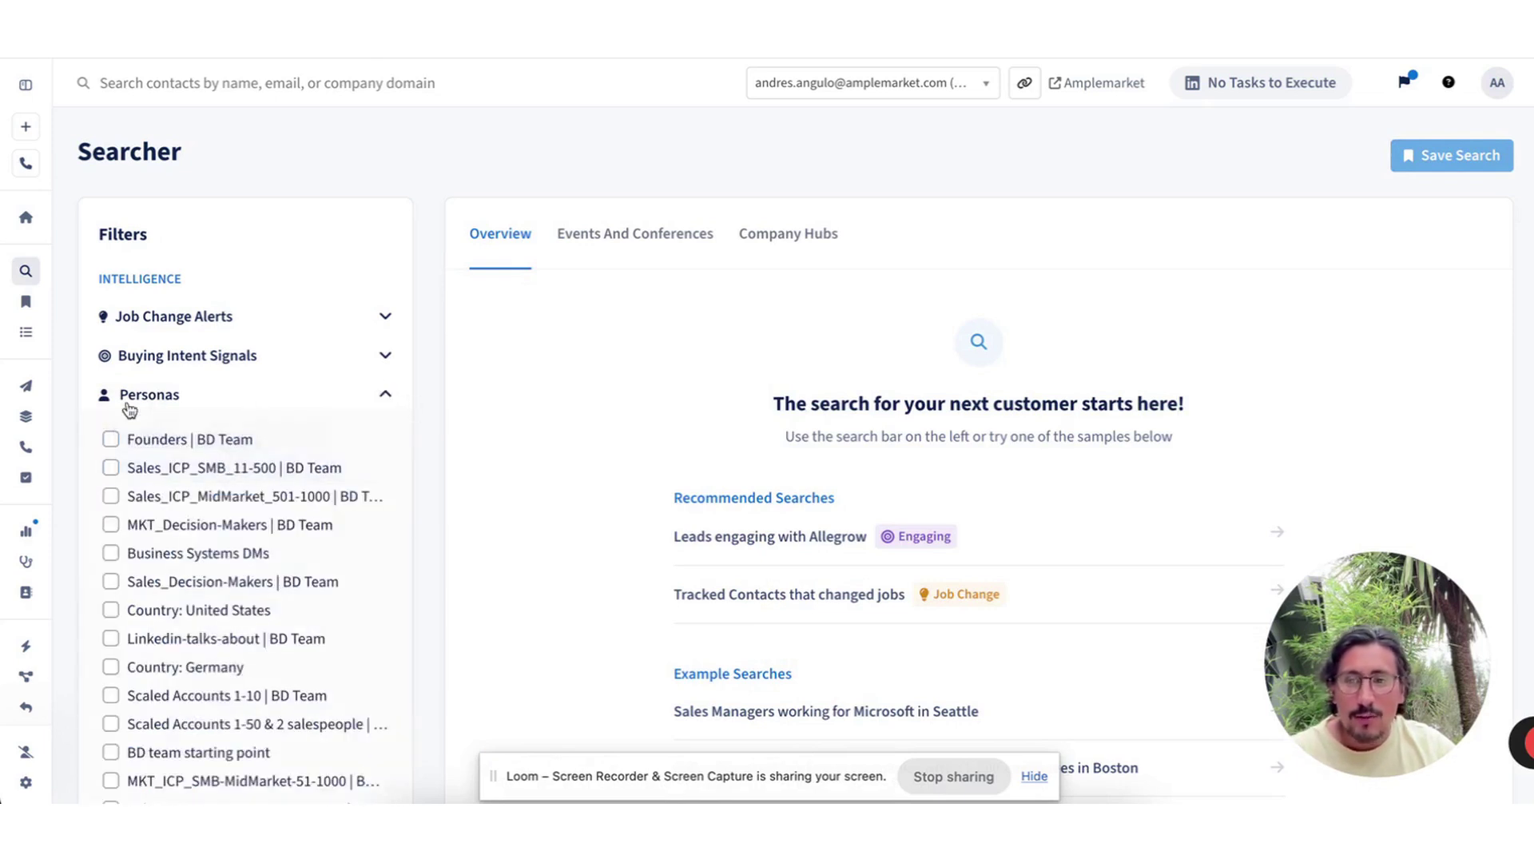
scroll(240, 496, "down", 2)
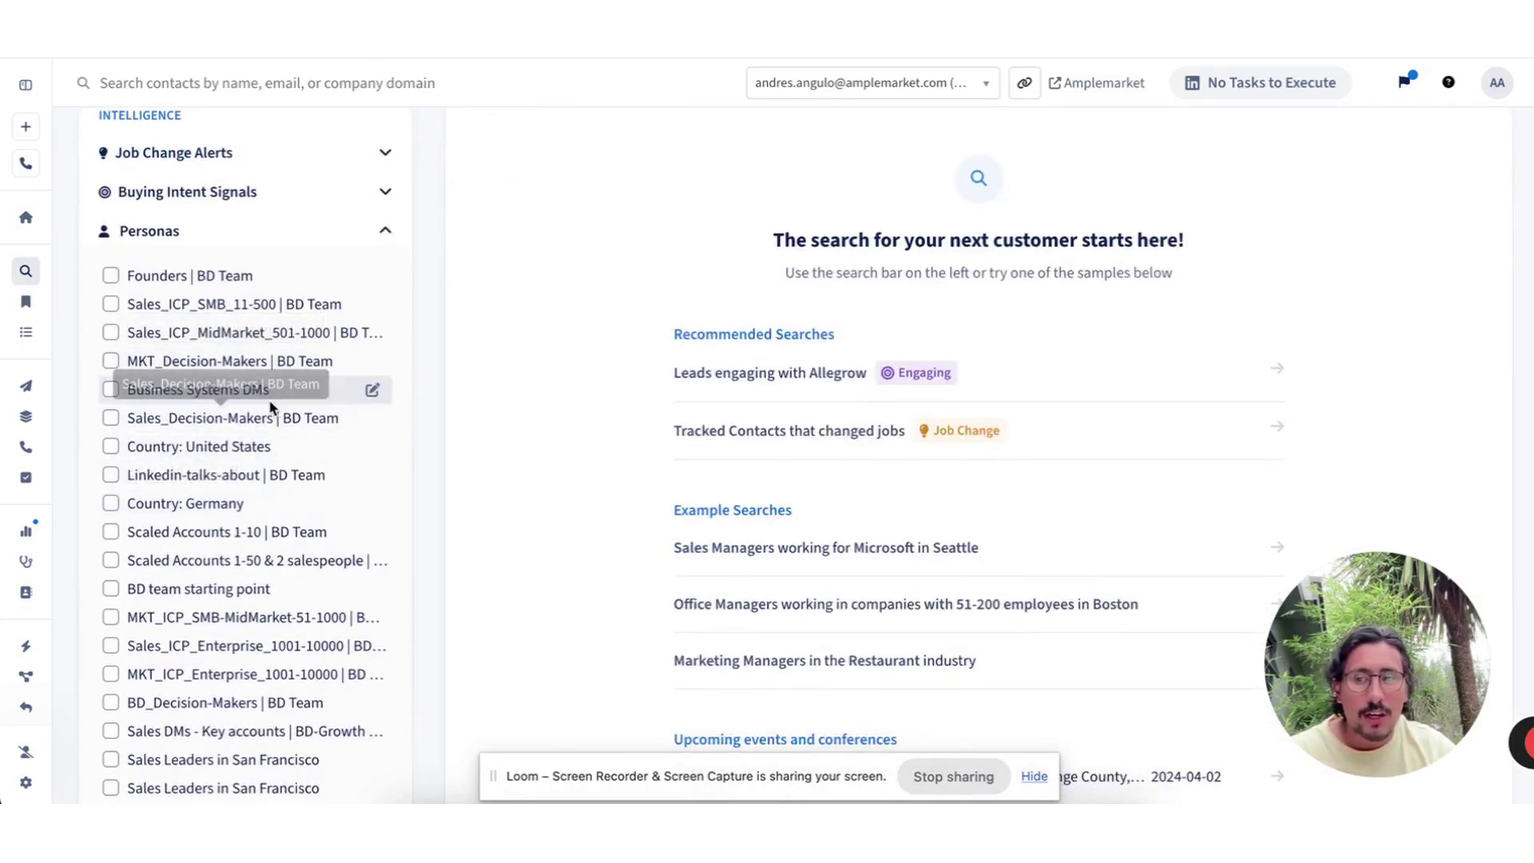
scroll(272, 528, "down", 1)
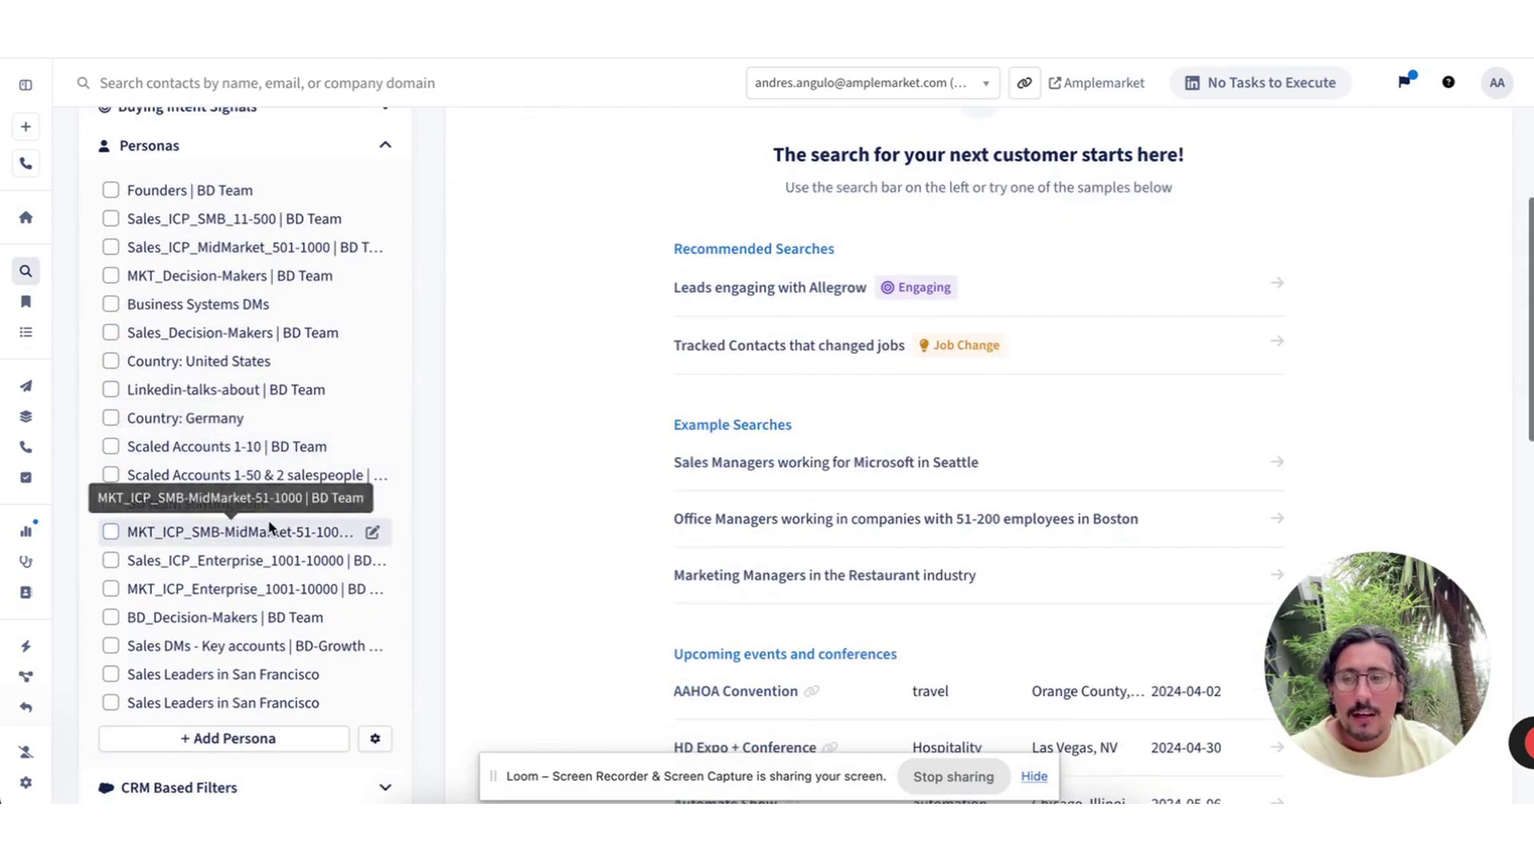
left_click(111, 561)
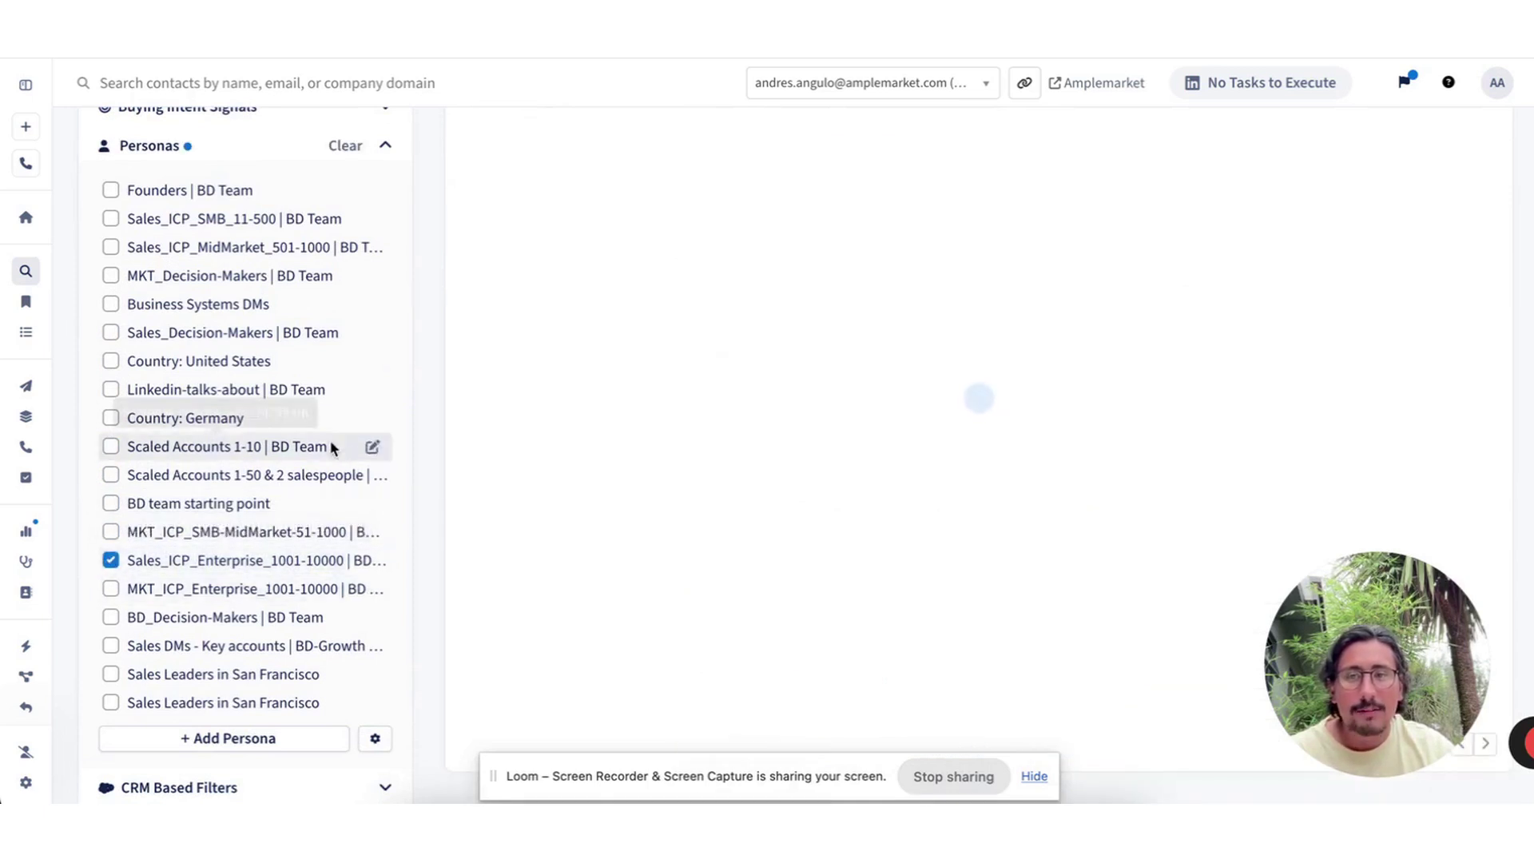
left_click(385, 320)
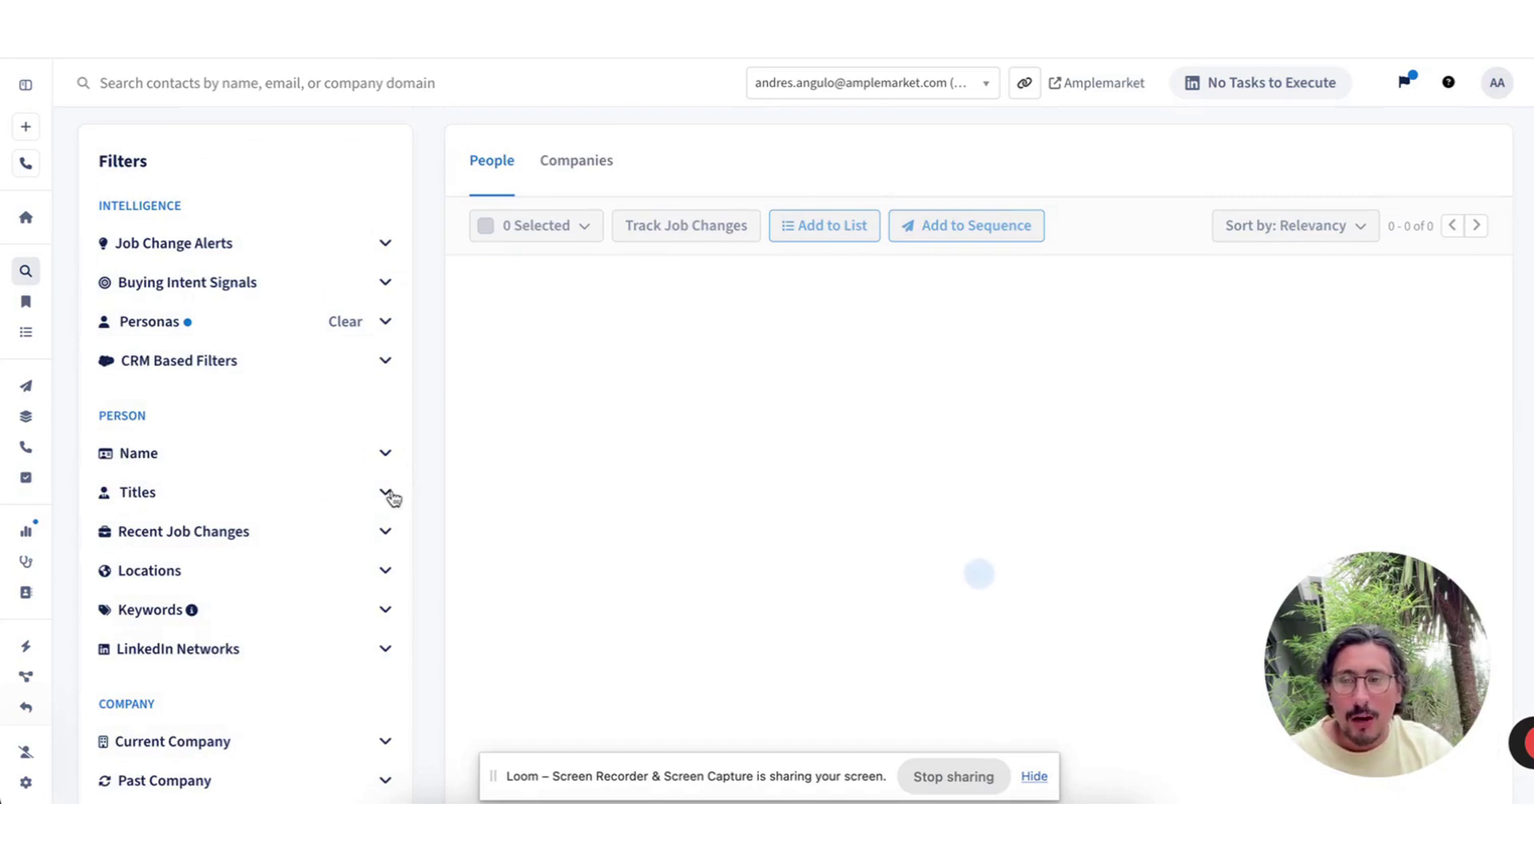
- Tick 'Changed company' under Recent Job Changes to keep the last 6 months' movers
left_click(385, 533)
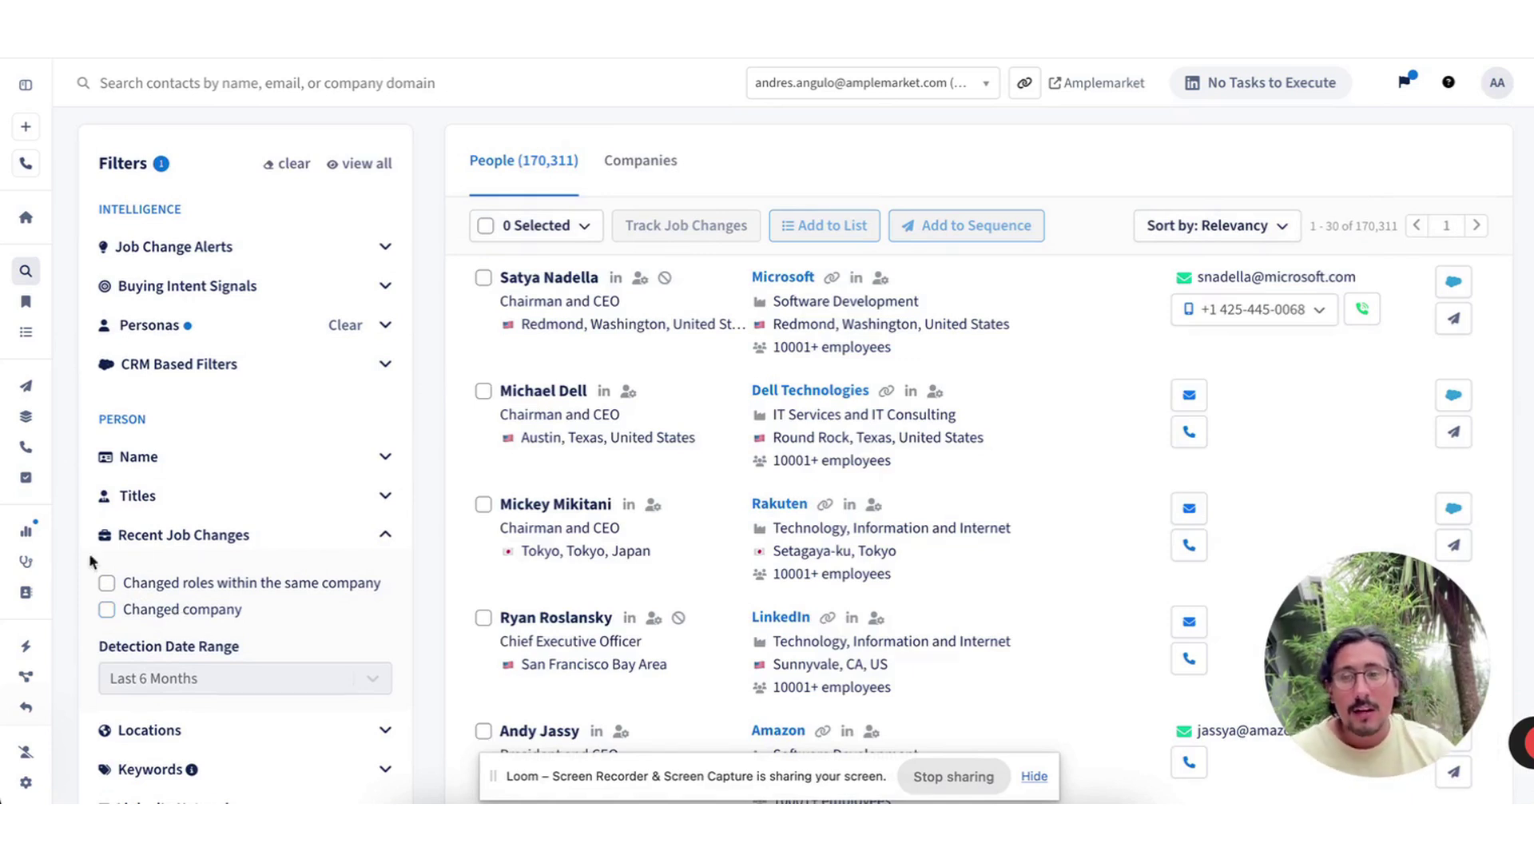
left_click(106, 611)
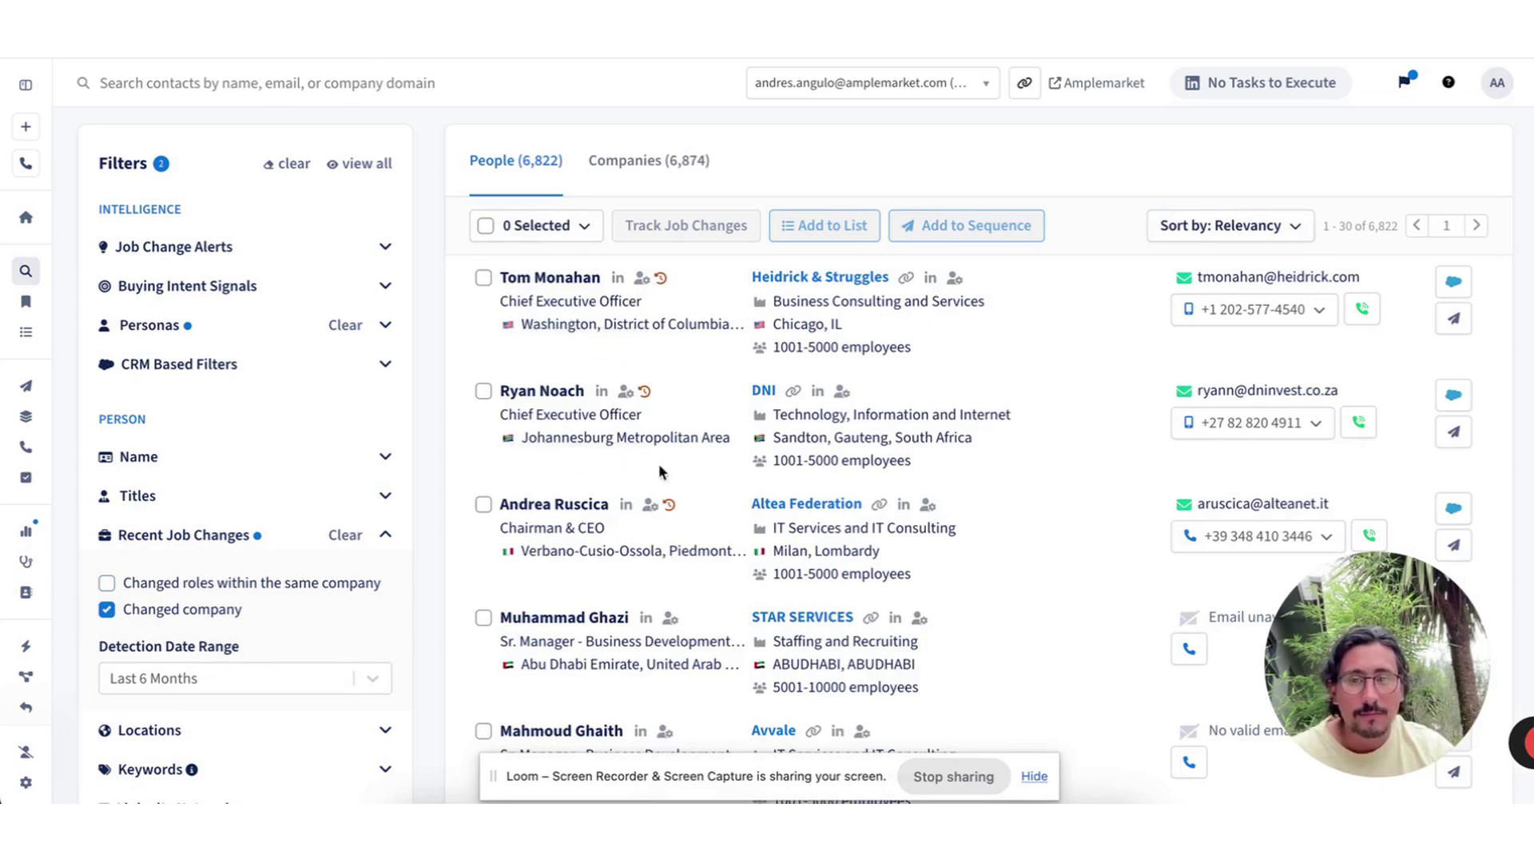
scroll(372, 436, "down", 2)
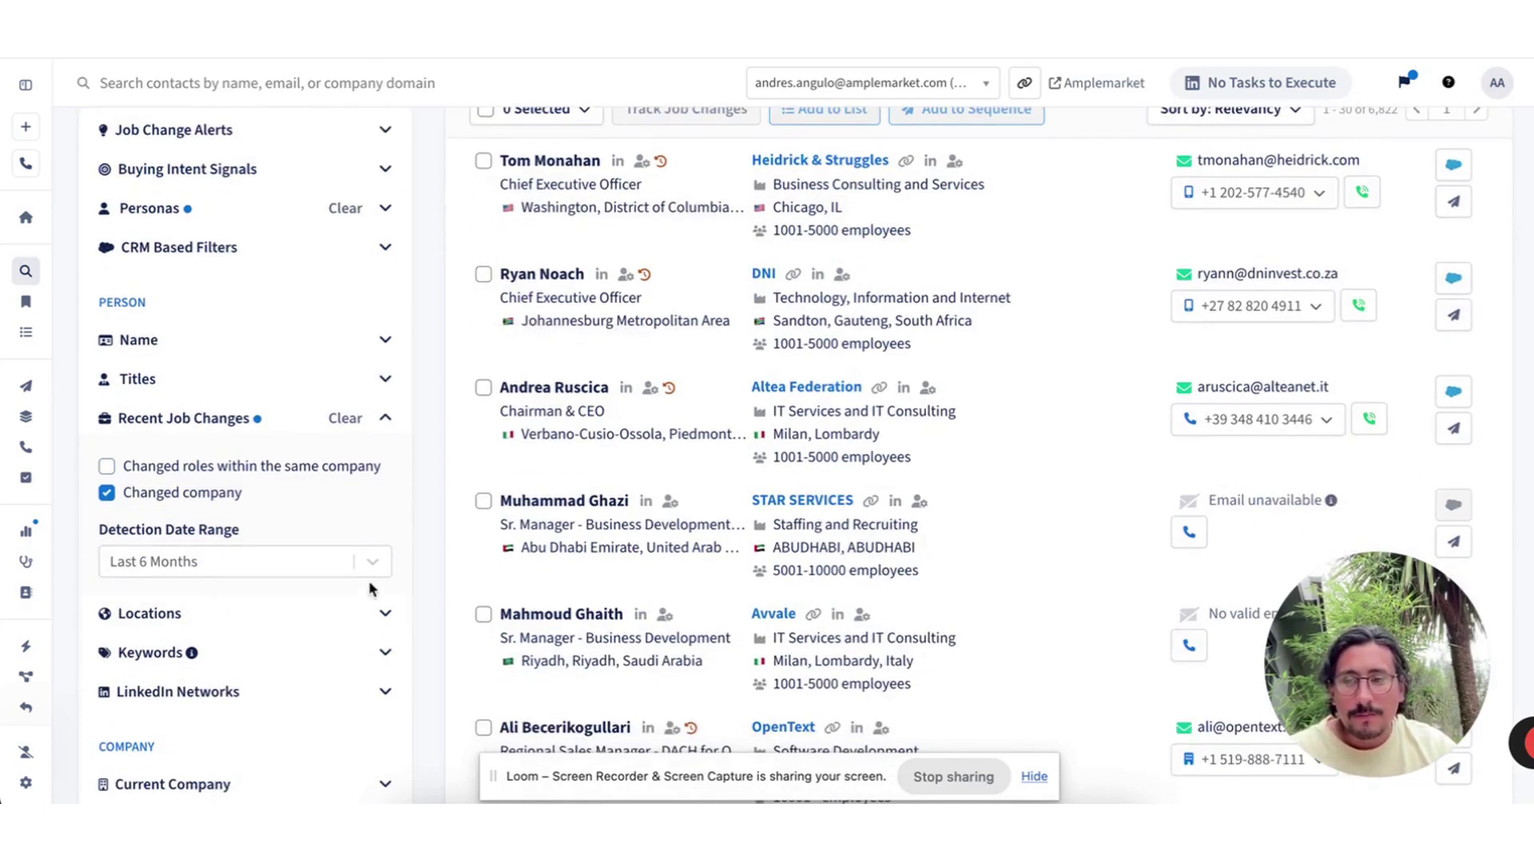
- Add 'sports' as a Person keyword filter
left_click(384, 418)
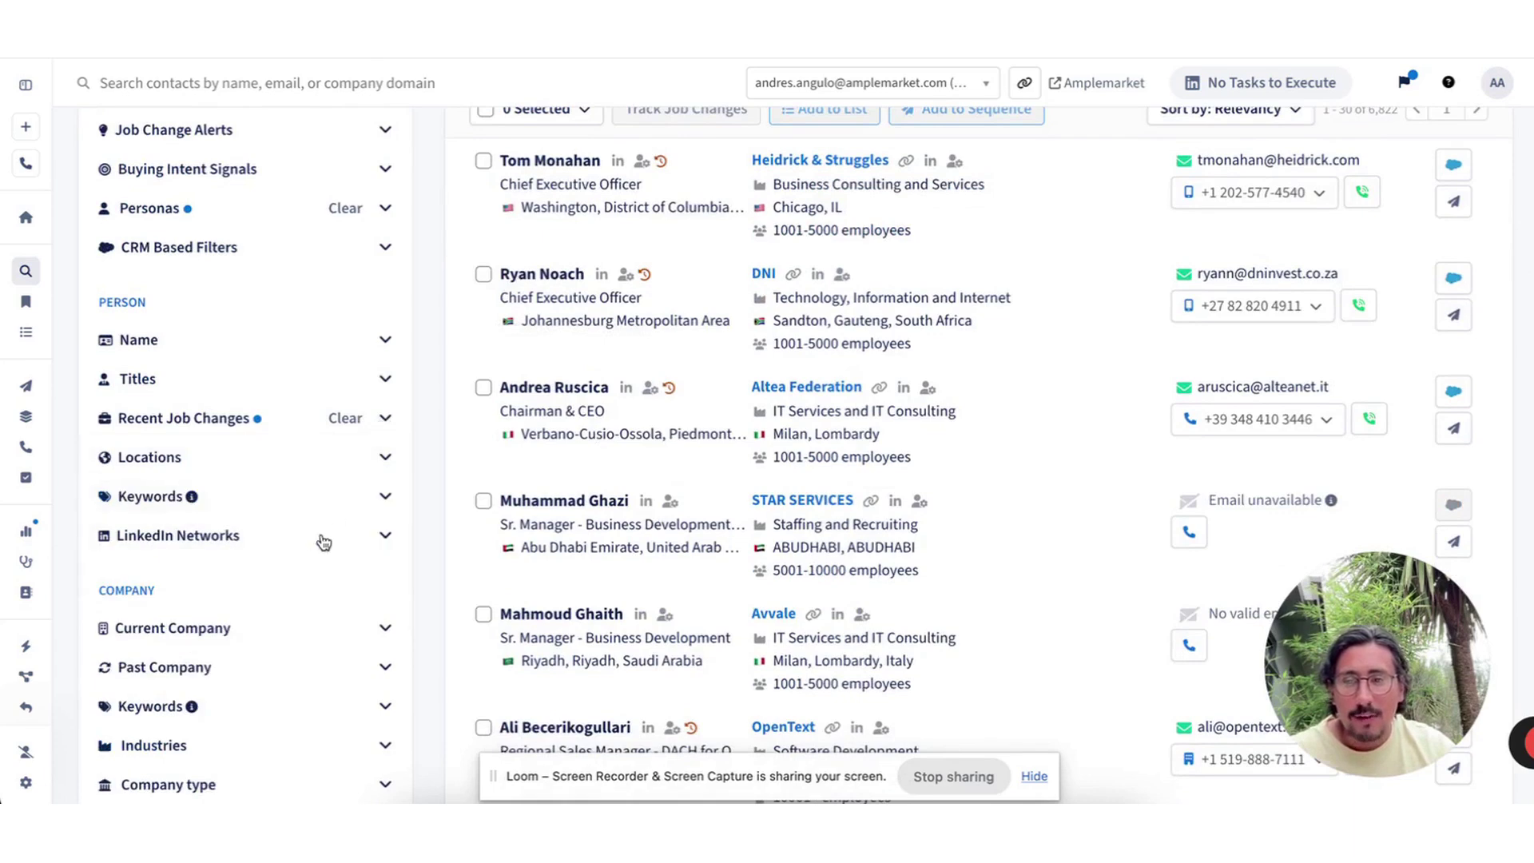
left_click(385, 497)
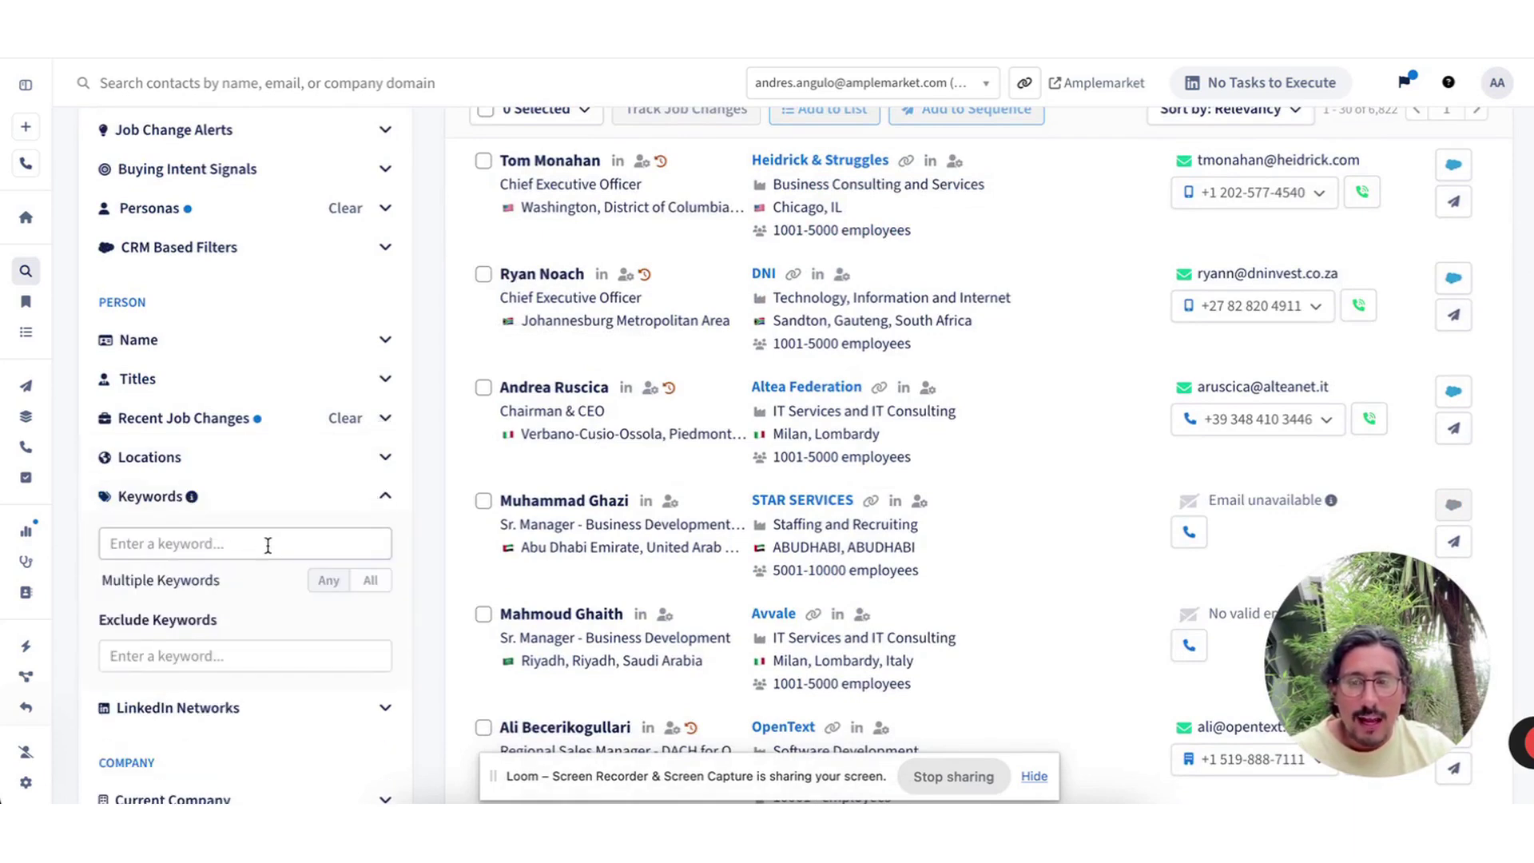
scroll(528, 348, "up", 3)
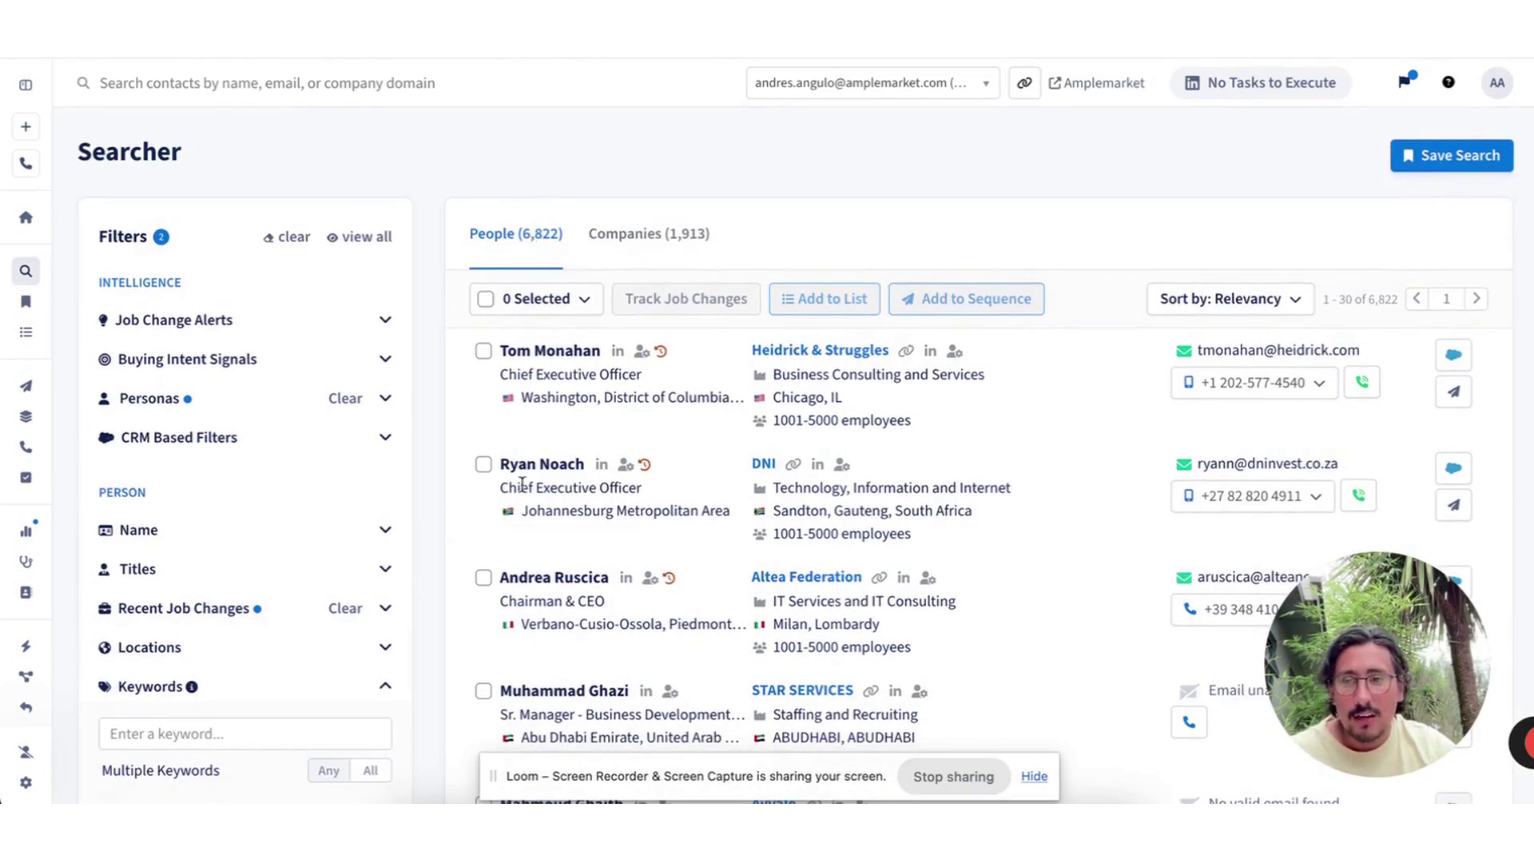
scroll(185, 351, "down", 1)
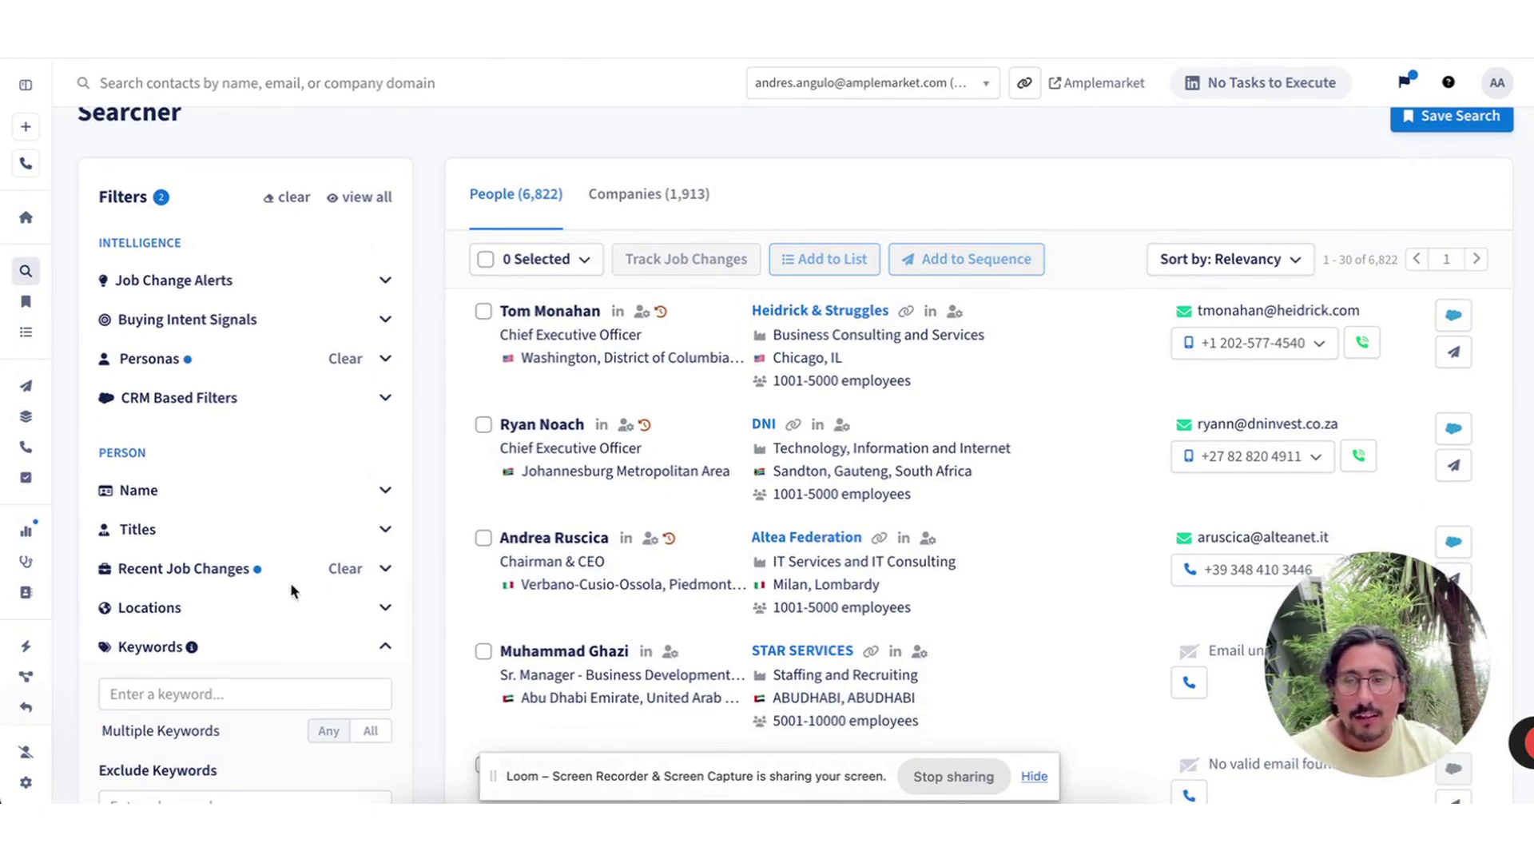
scroll(294, 585, "down", 3)
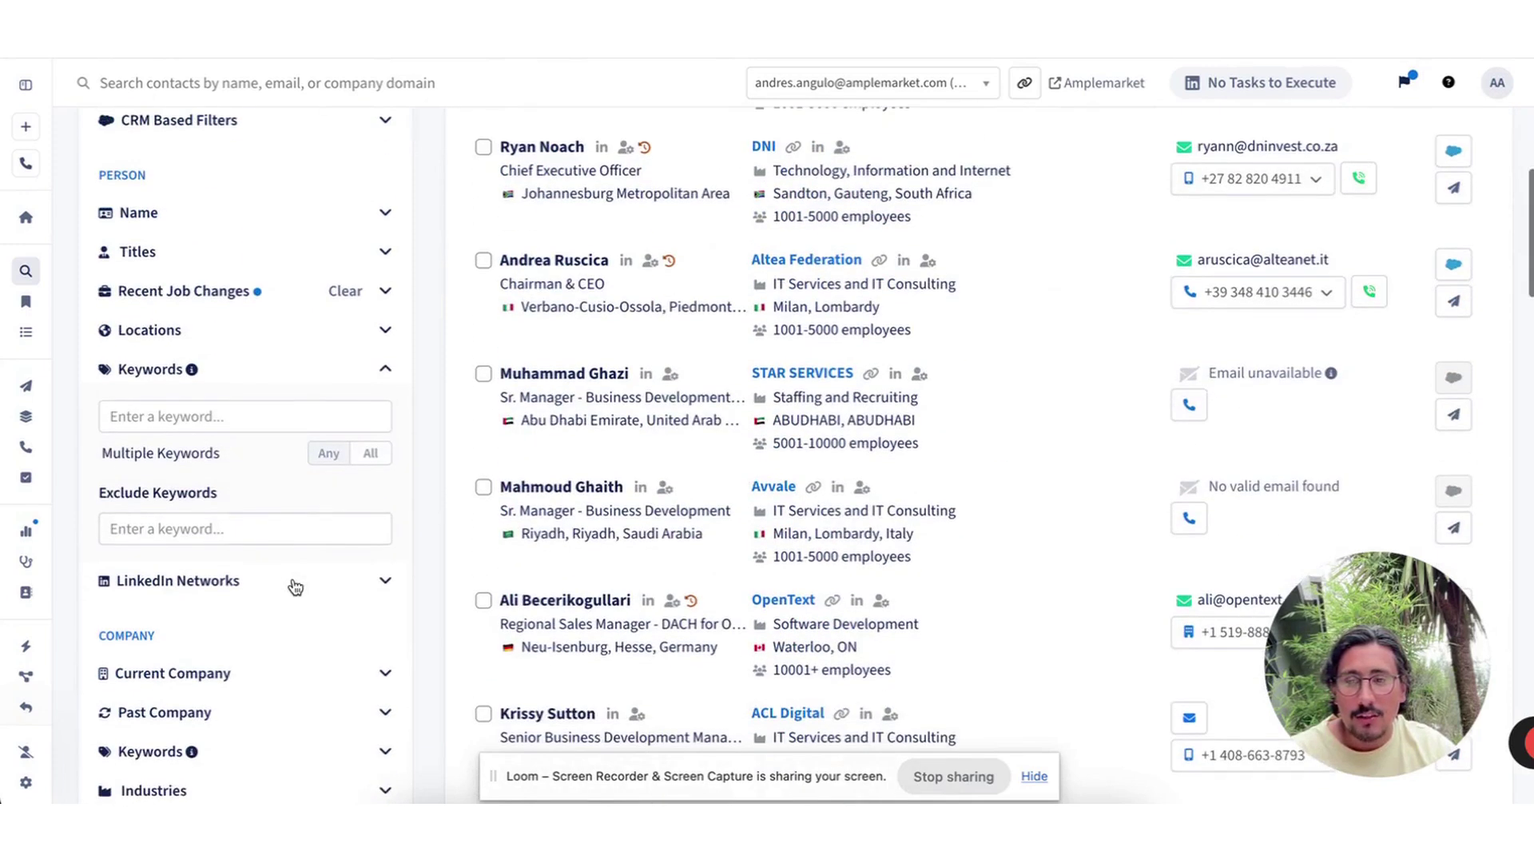
left_click(222, 420)
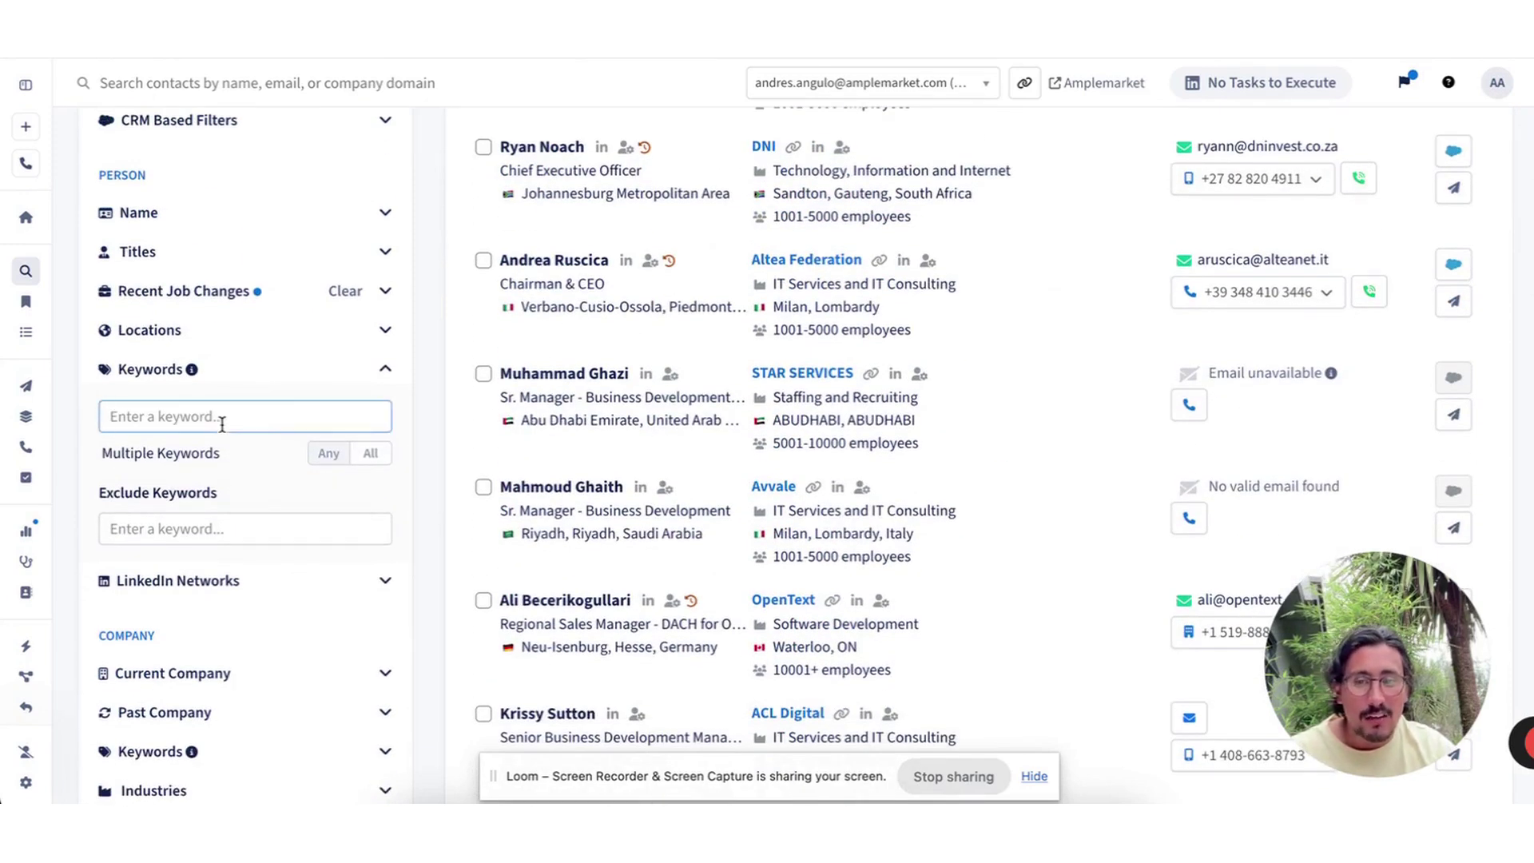
type("sports")
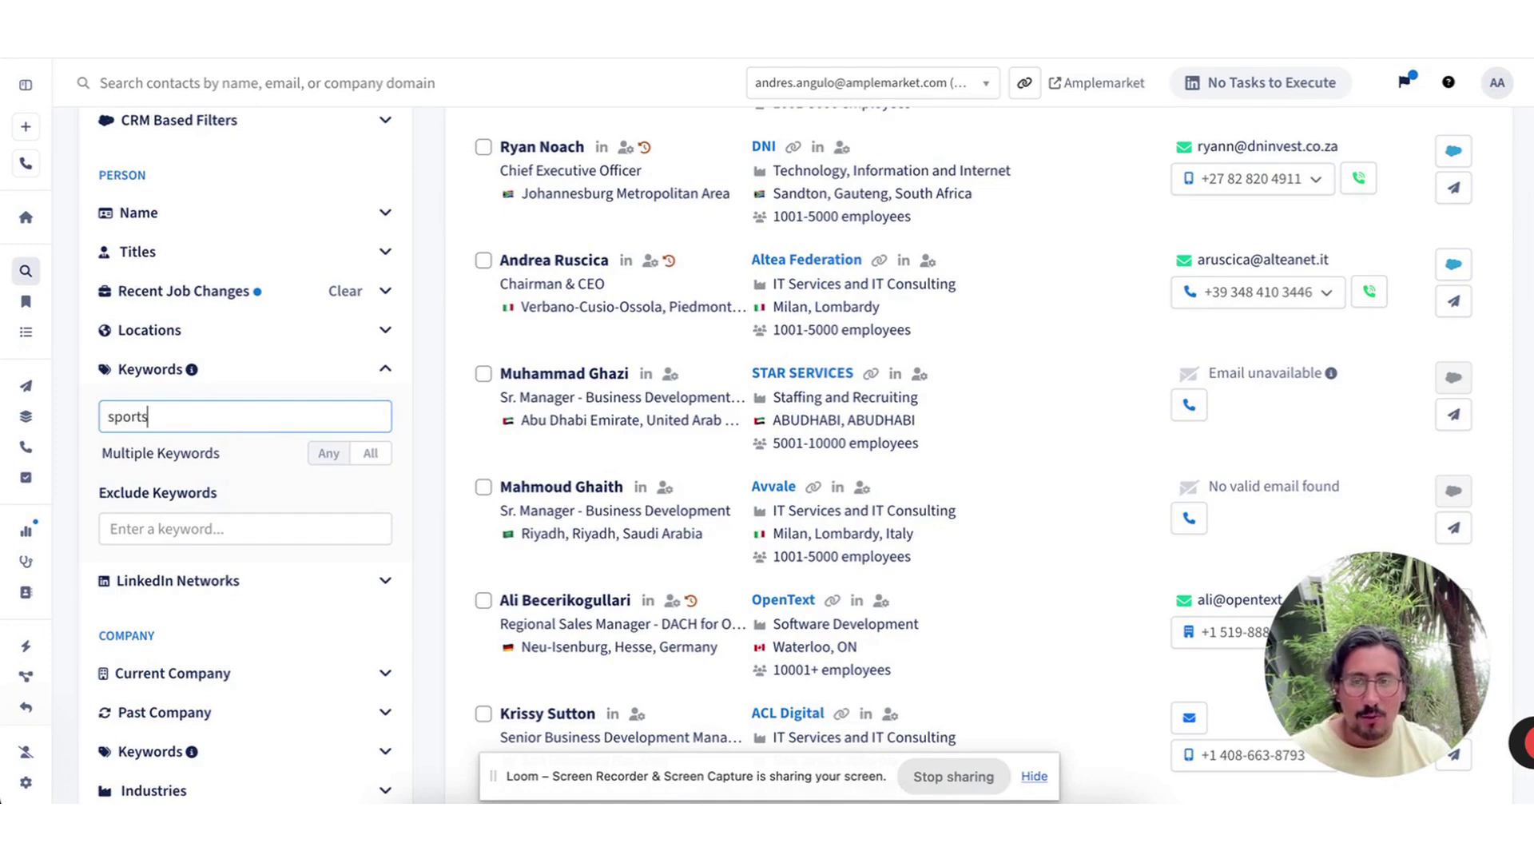
key("Return")
- Scroll through the 56 sports-keyword results across 50 companies
scroll(601, 523, "up", 2)
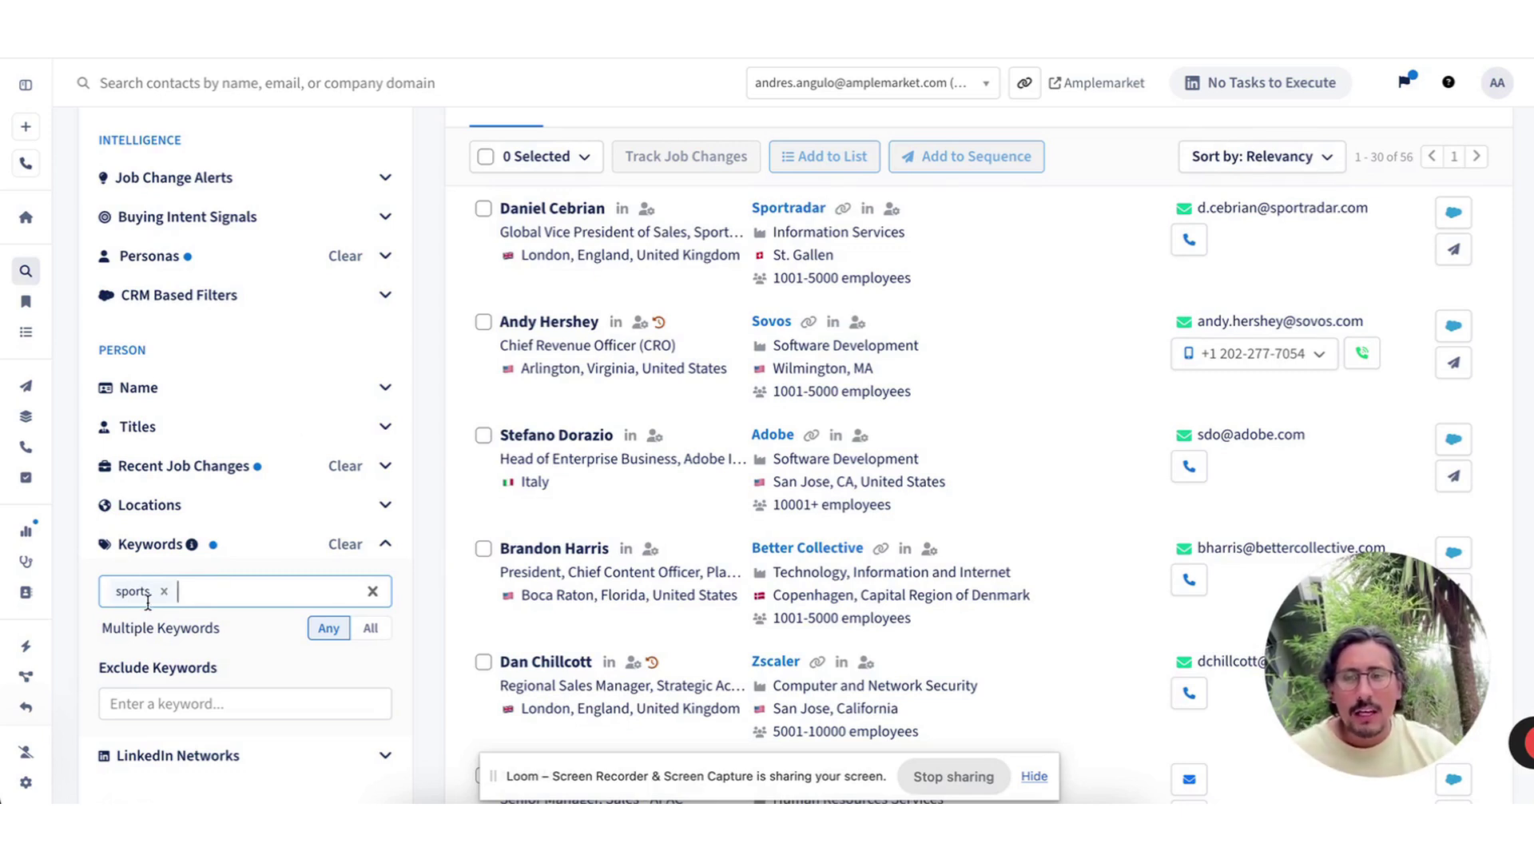
scroll(521, 505, "up", 1)
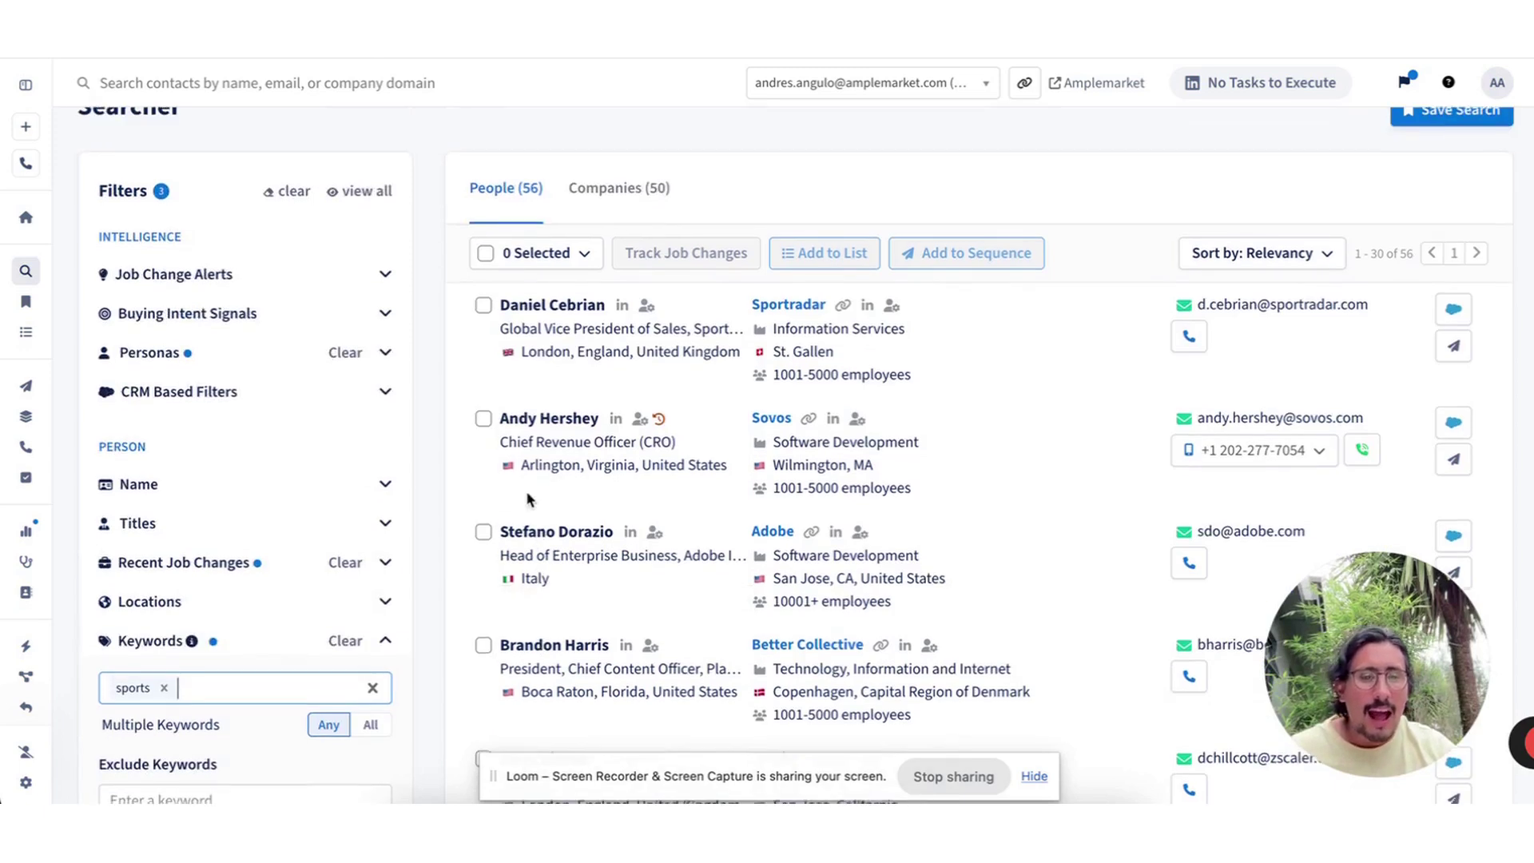
scroll(525, 492, "down", 2)
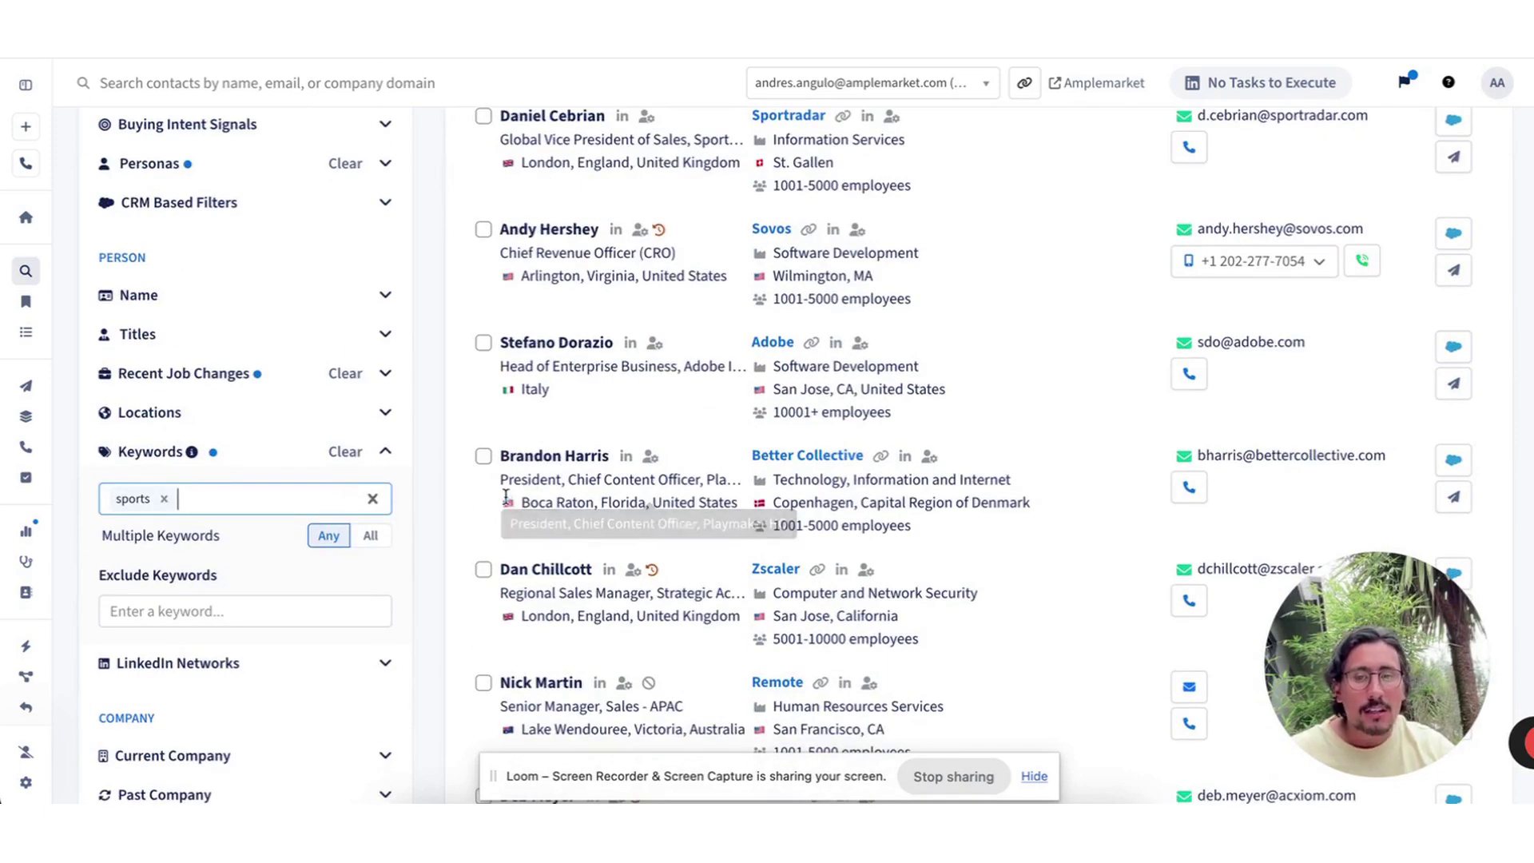
scroll(517, 478, "up", 2)
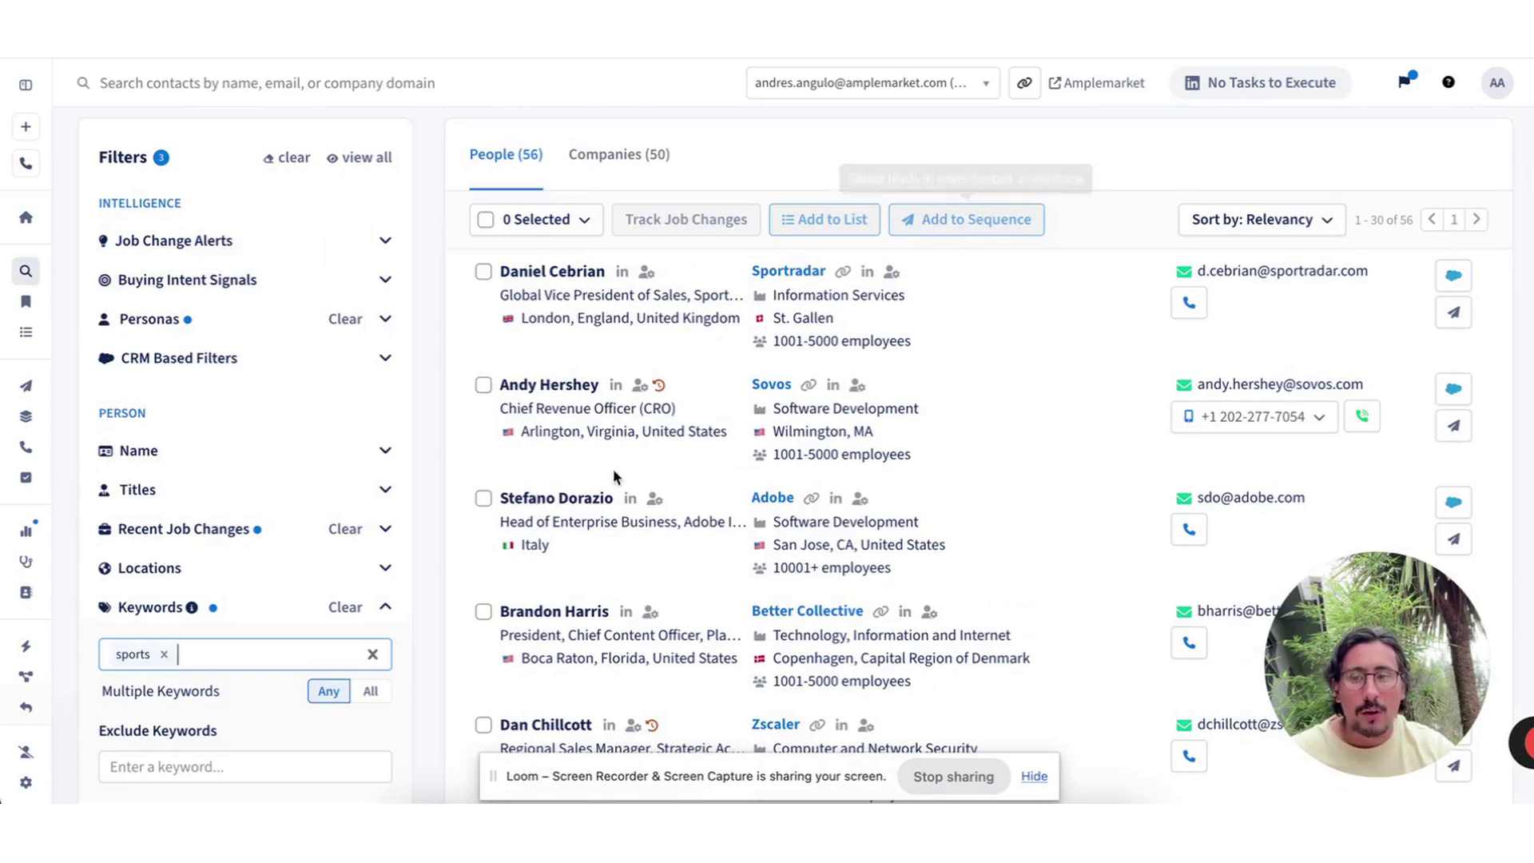
scroll(332, 508, "down", 5)
scroll(376, 541, "down", 2)
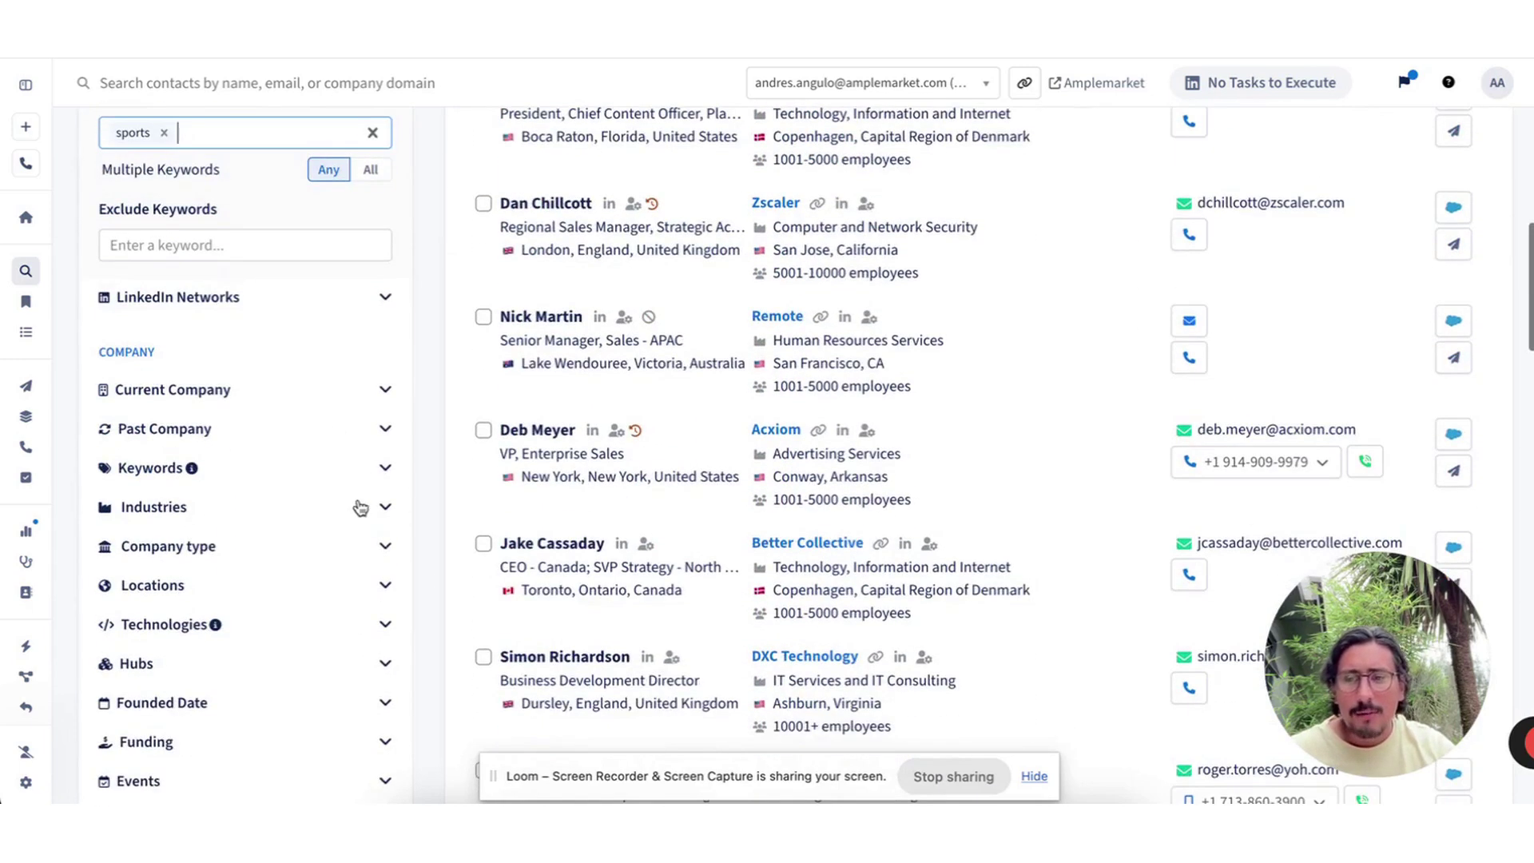
scroll(280, 496, "up", 2)
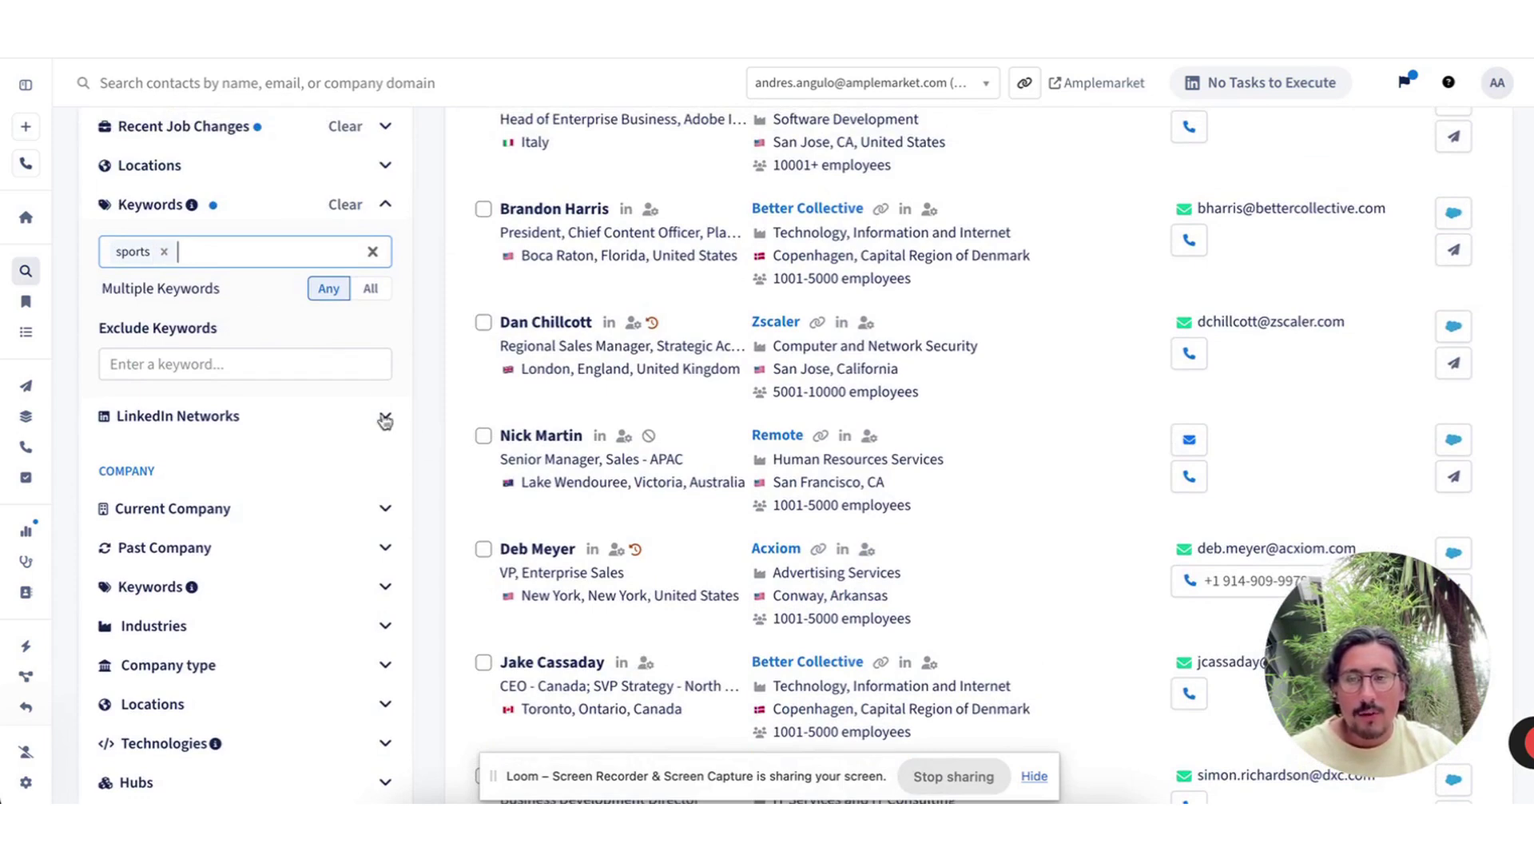
- Remove the sports keyword and show 1st degree connections of your own account (You)
left_click(166, 249)
left_click(385, 416)
scroll(391, 446, "down", 2)
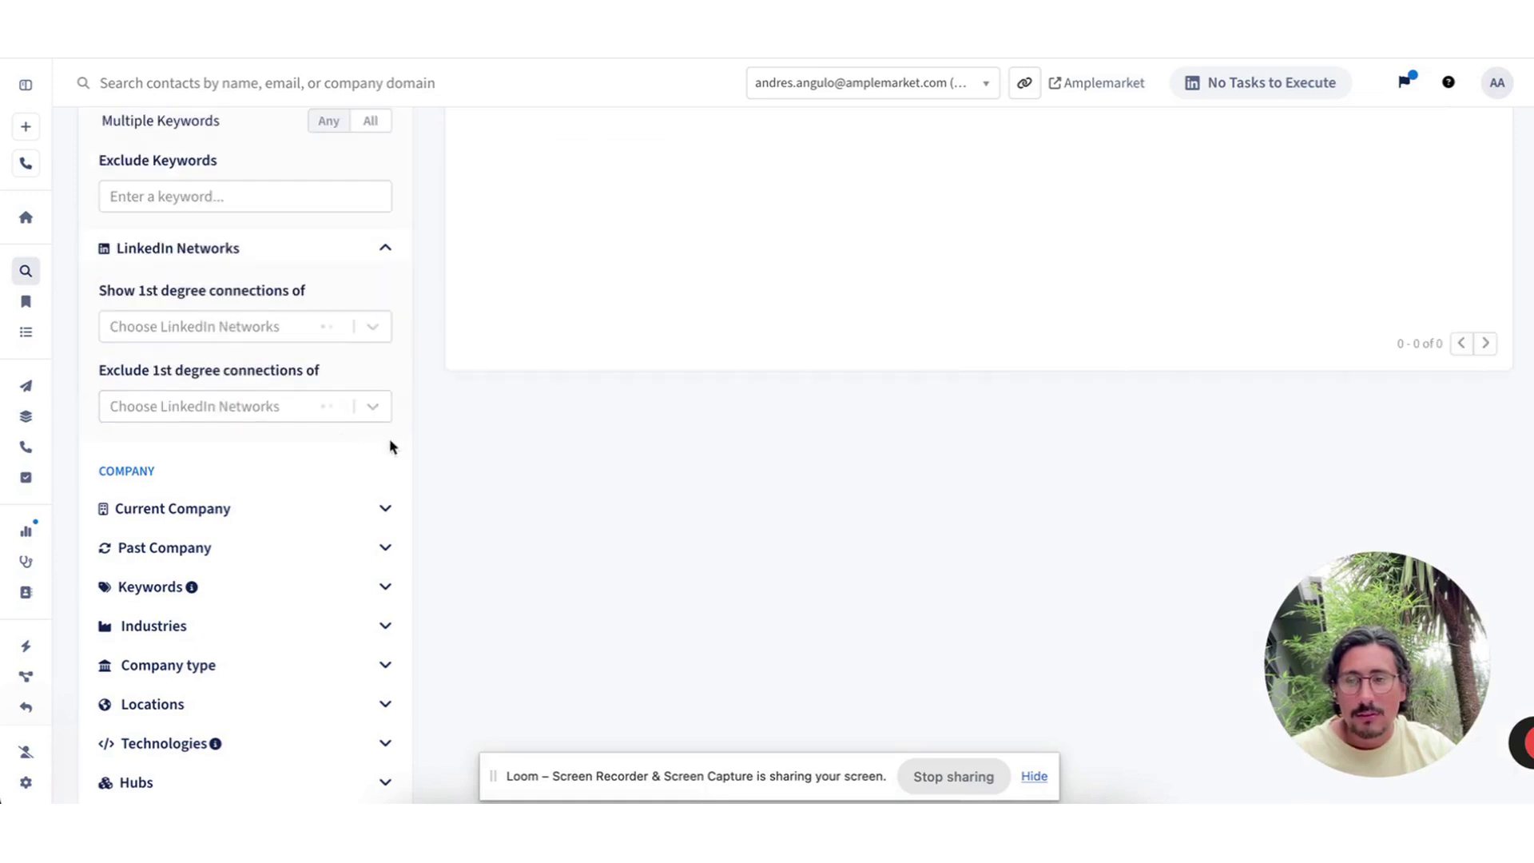
scroll(276, 408, "up", 1)
left_click(304, 395)
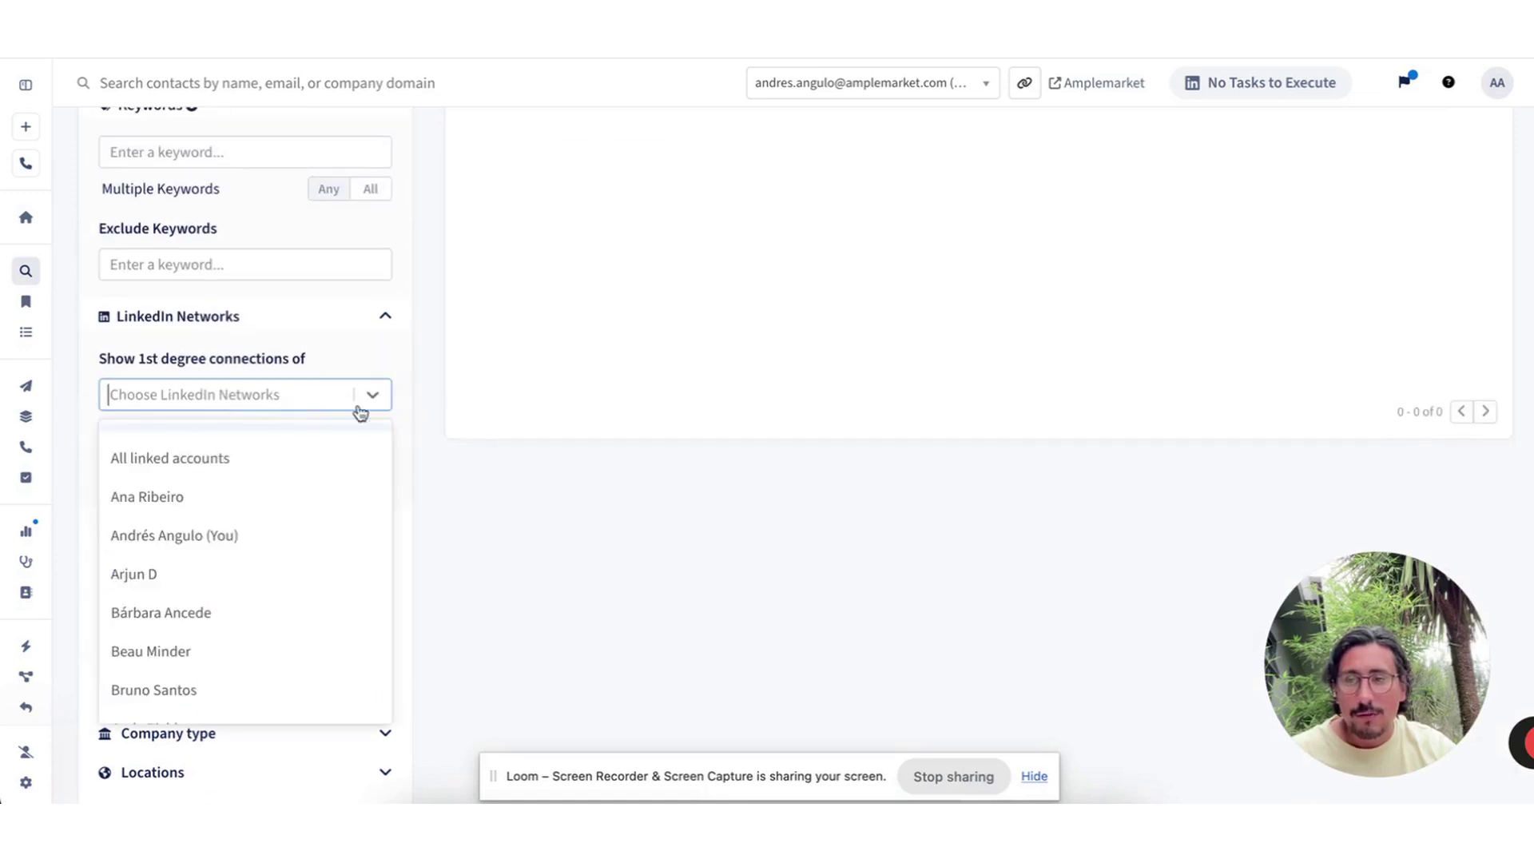
left_click(276, 538)
left_click(424, 383)
- Browse the 17 people who are your first-degree LinkedIn connections
scroll(446, 435, "up", 5)
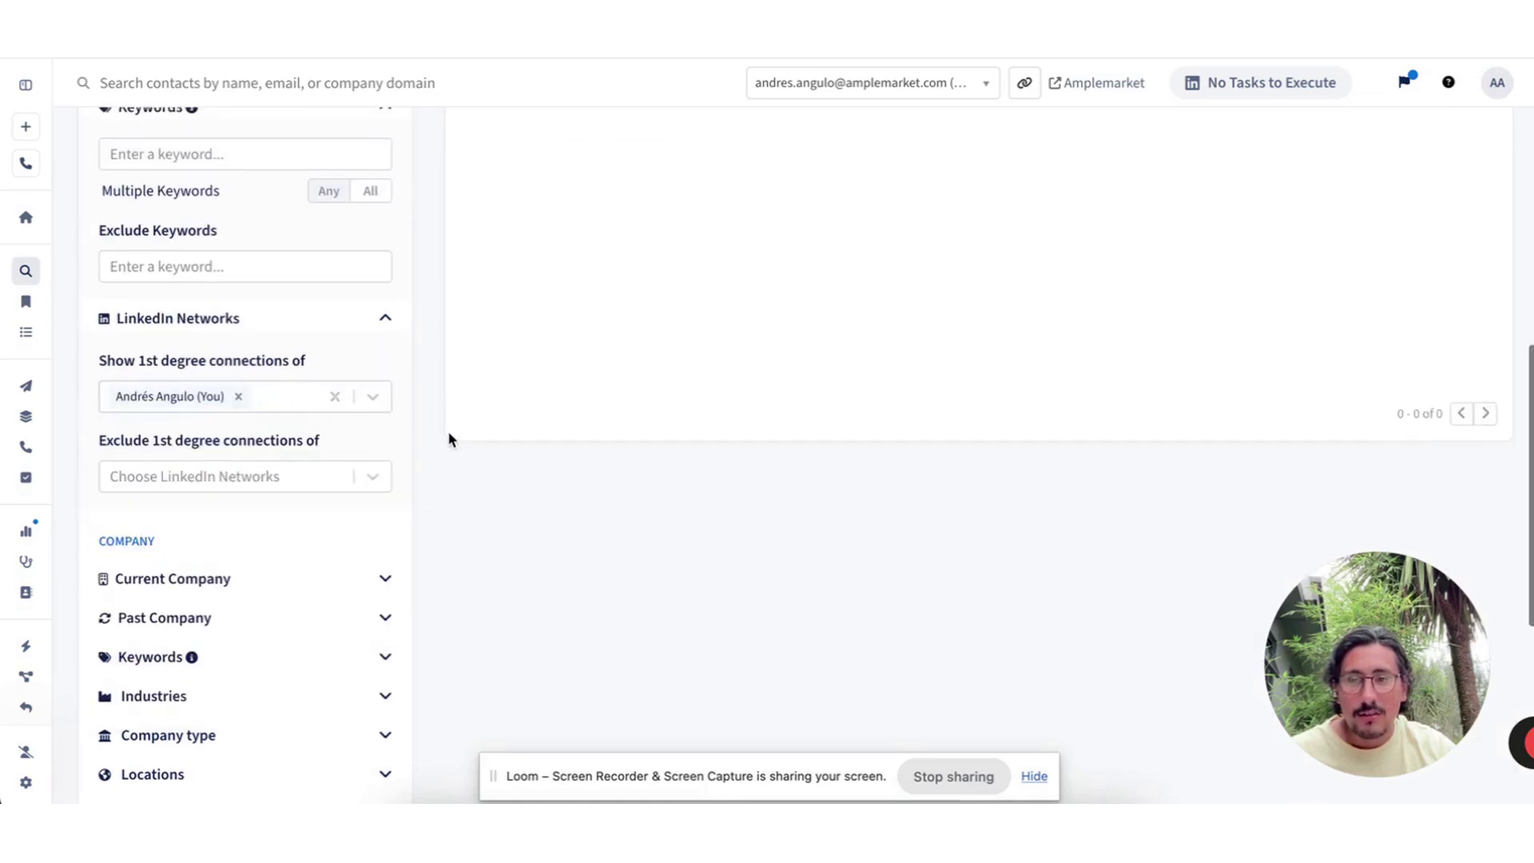
scroll(443, 431, "up", 2)
scroll(427, 423, "down", 1)
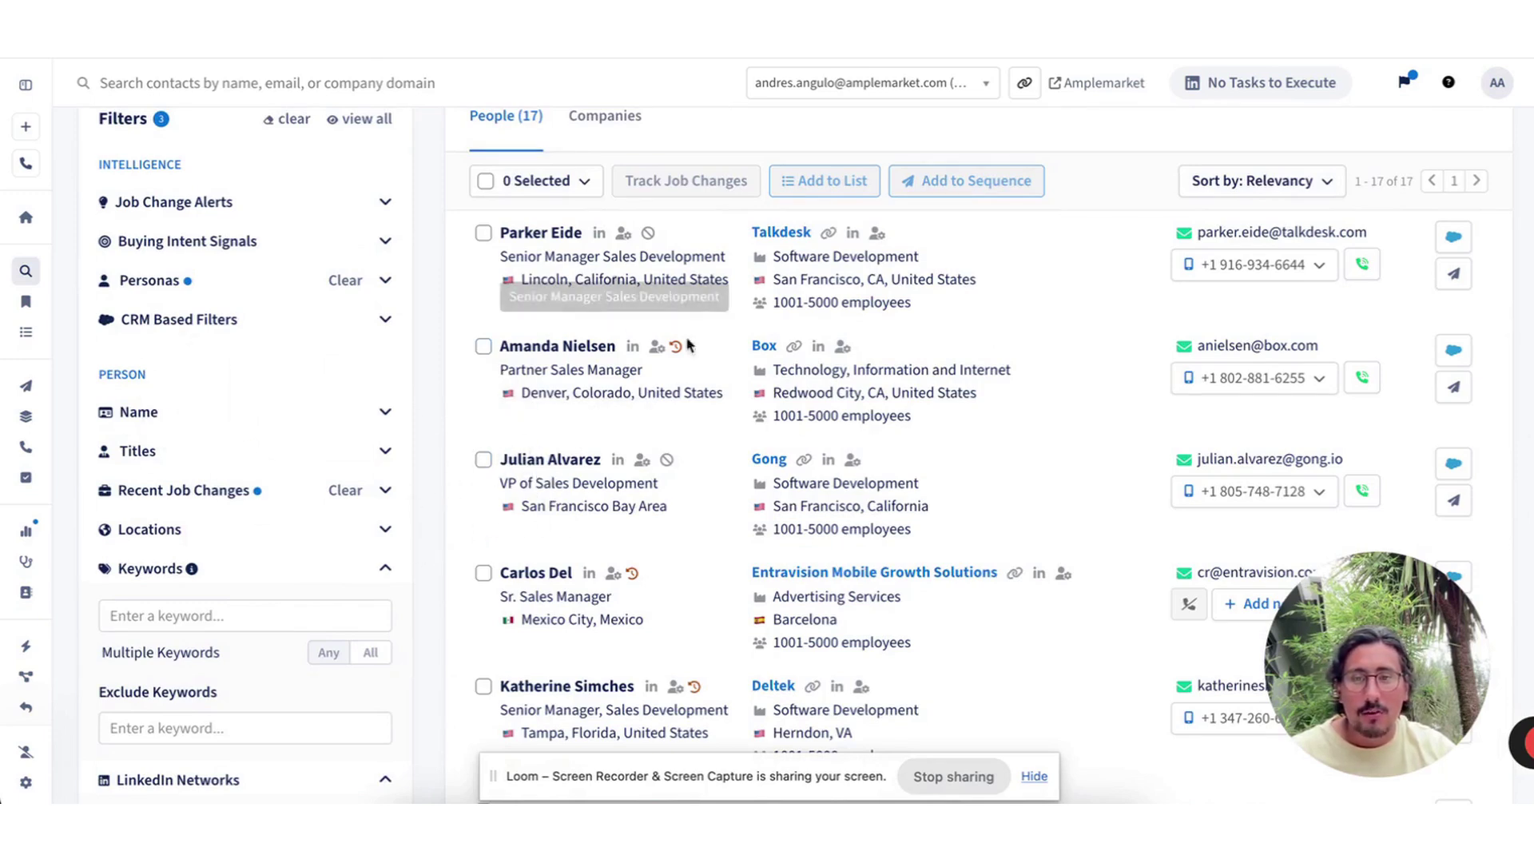
scroll(448, 480, "down", 1)
scroll(222, 502, "down", 5)
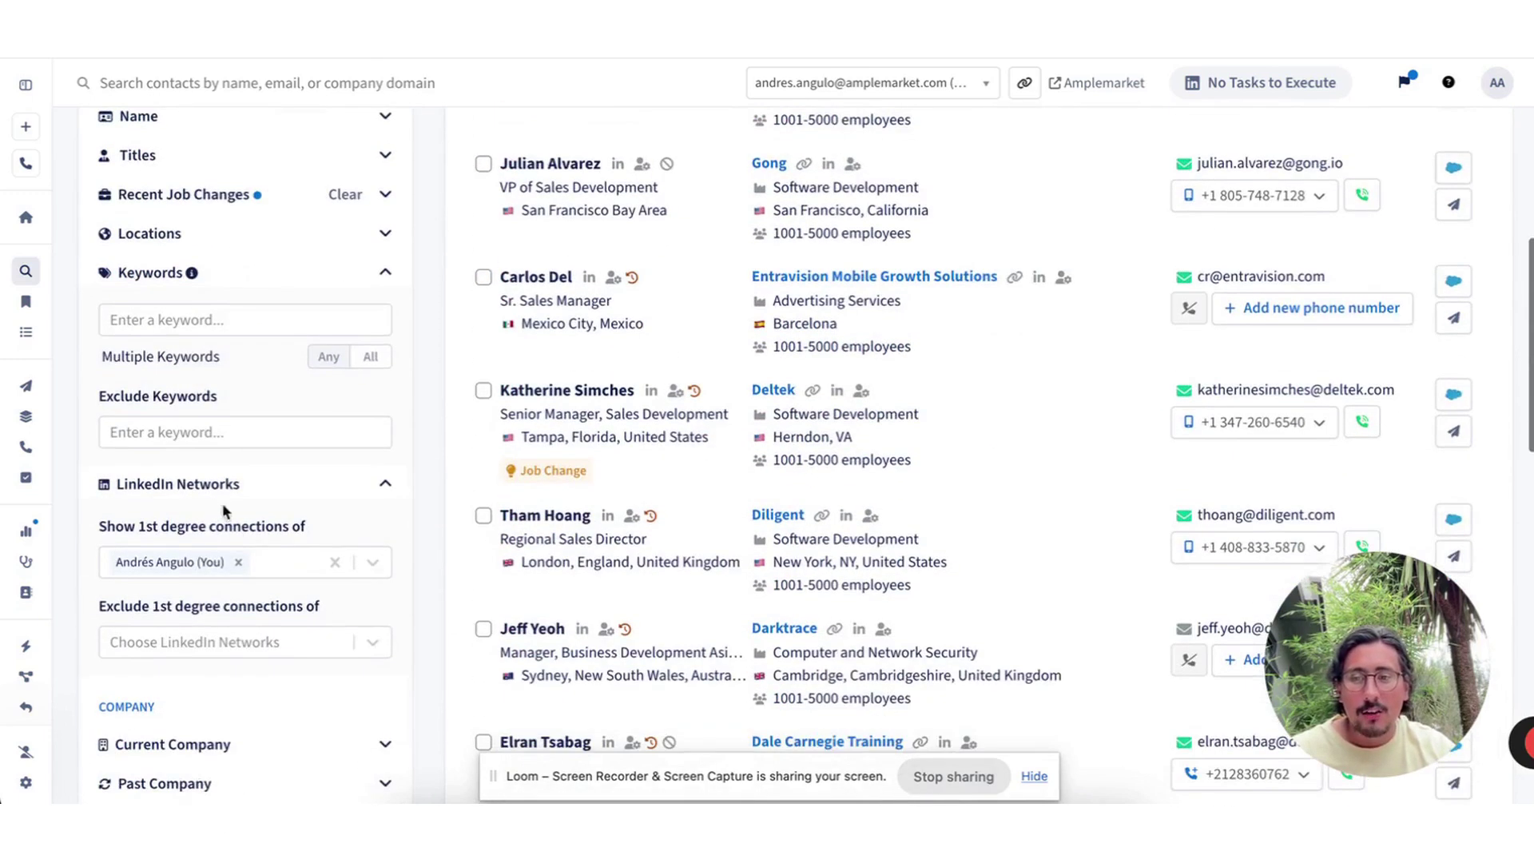
scroll(294, 536, "up", 5)
scroll(274, 517, "down", 3)
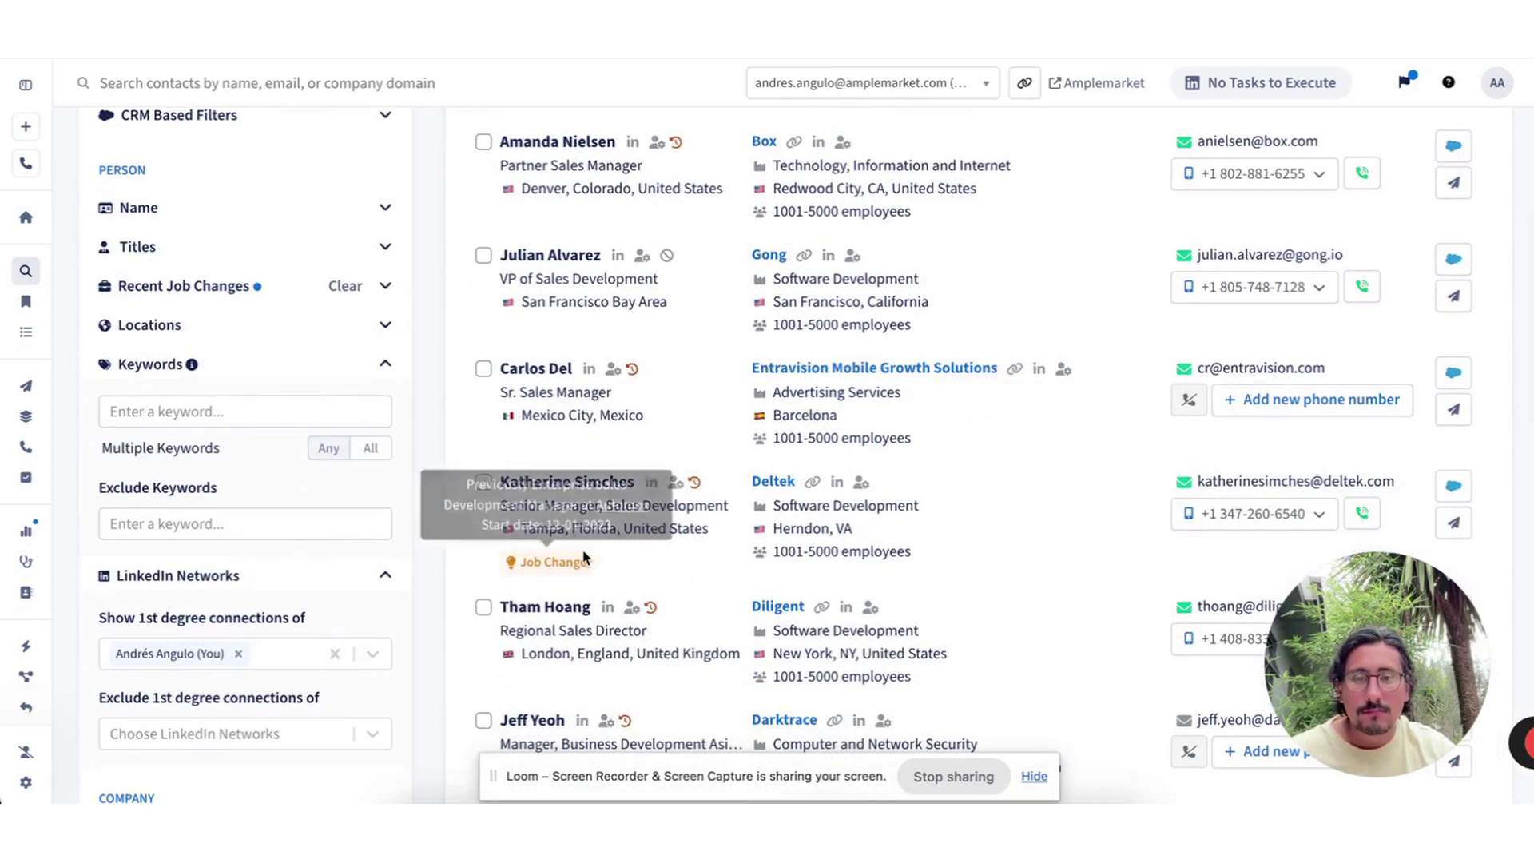
scroll(495, 496, "up", 3)
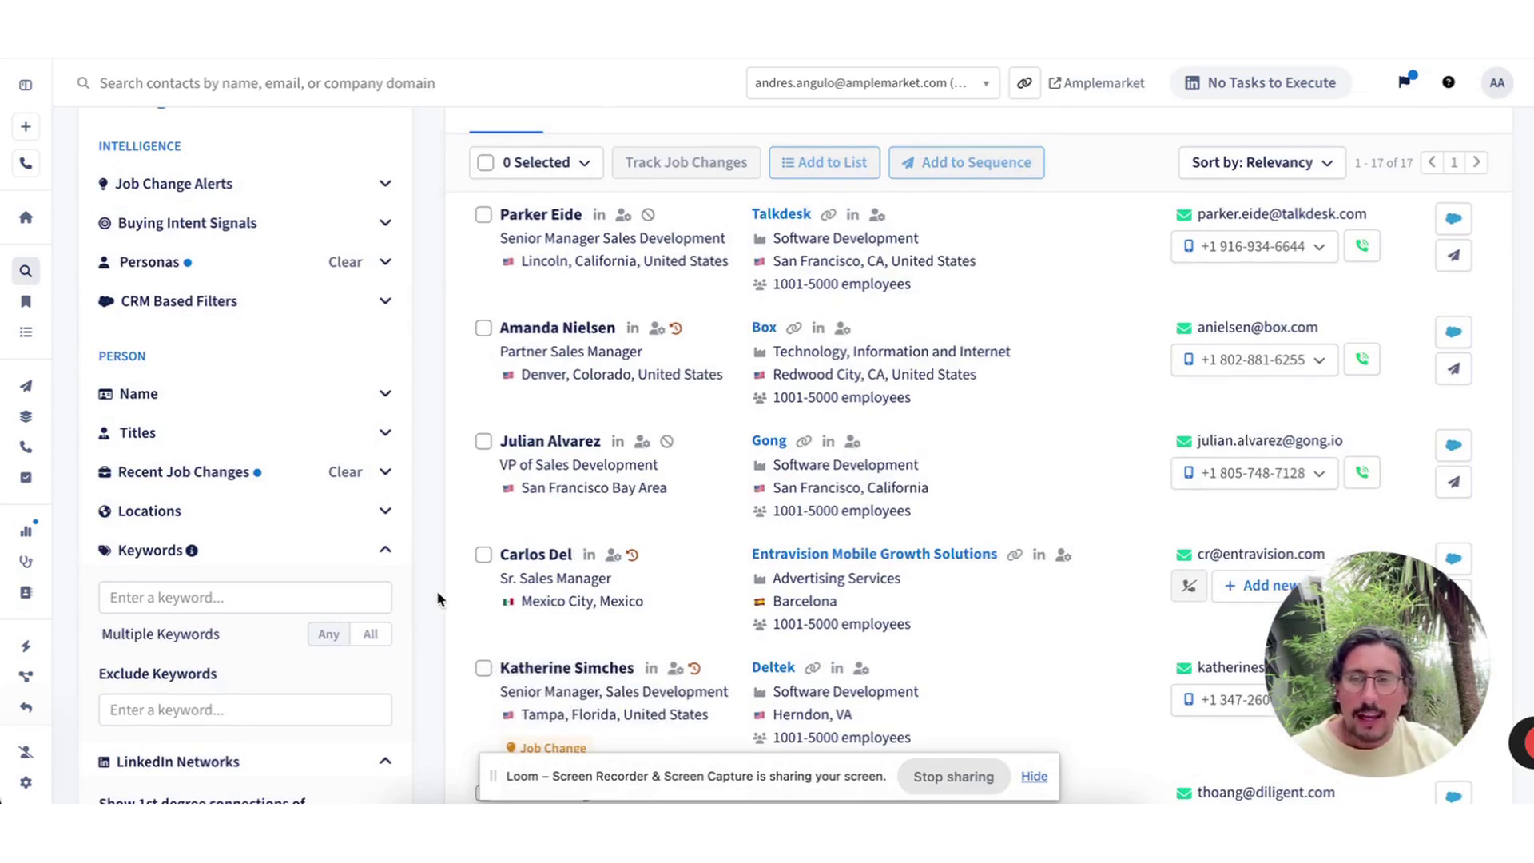
- Remove your own-connections chip from the LinkedIn Networks filter
scroll(435, 591, "down", 9)
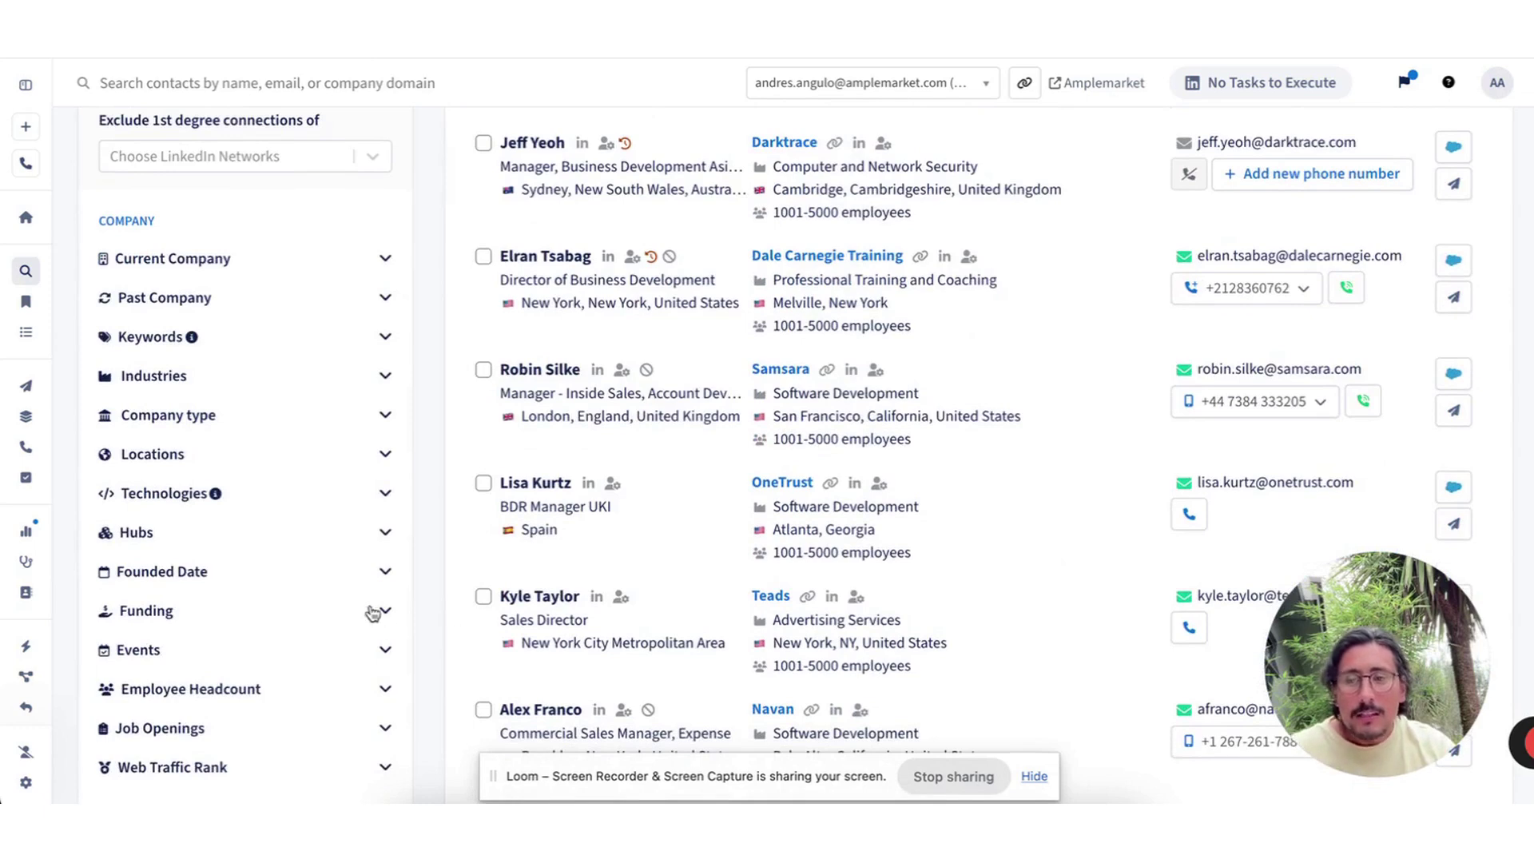
scroll(439, 711, "down", 1)
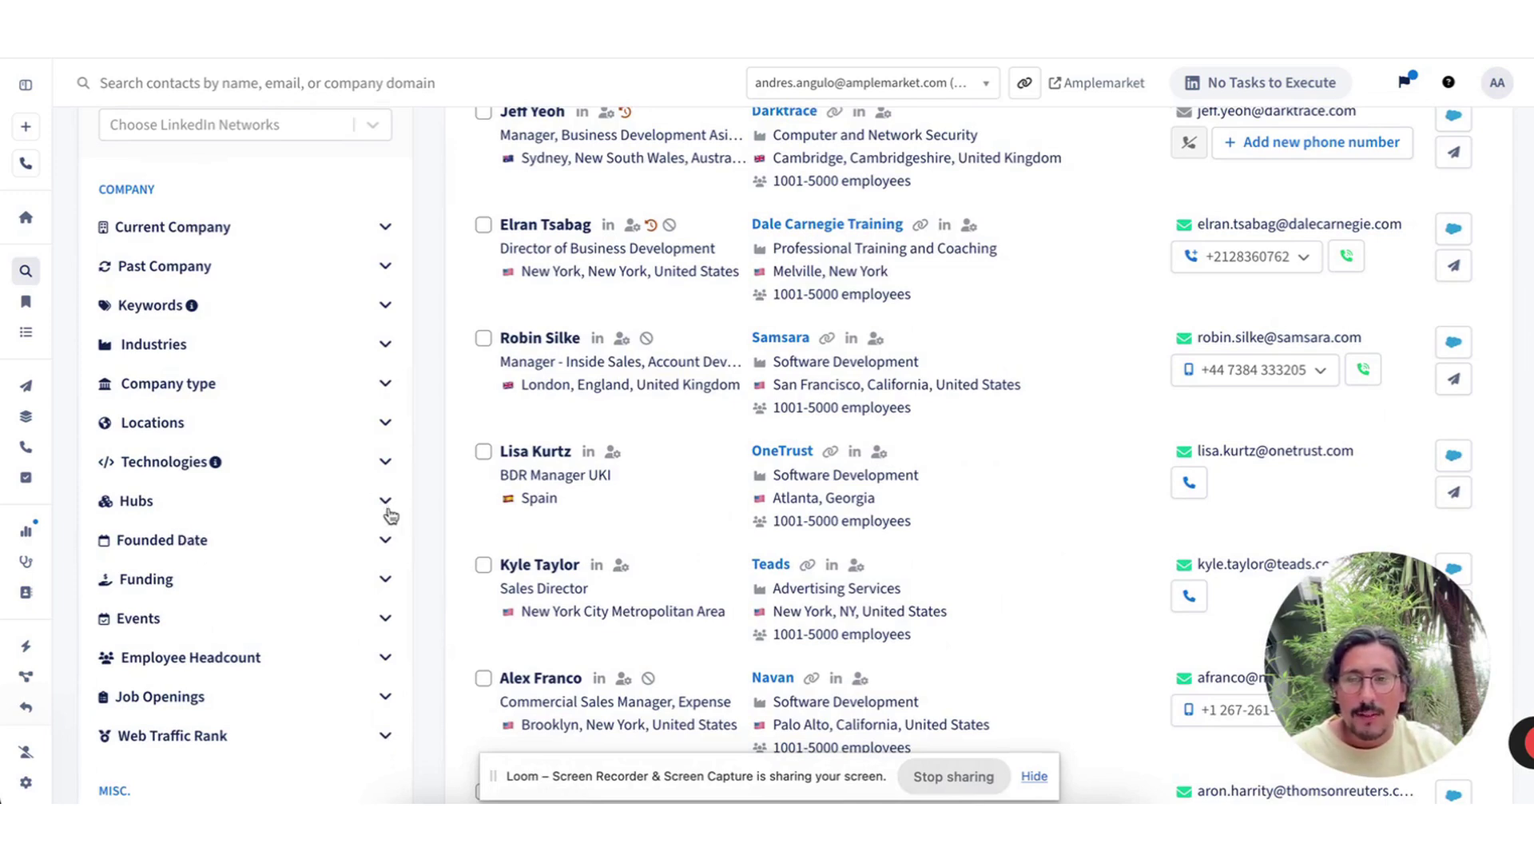
scroll(391, 519, "up", 10)
scroll(397, 528, "down", 5)
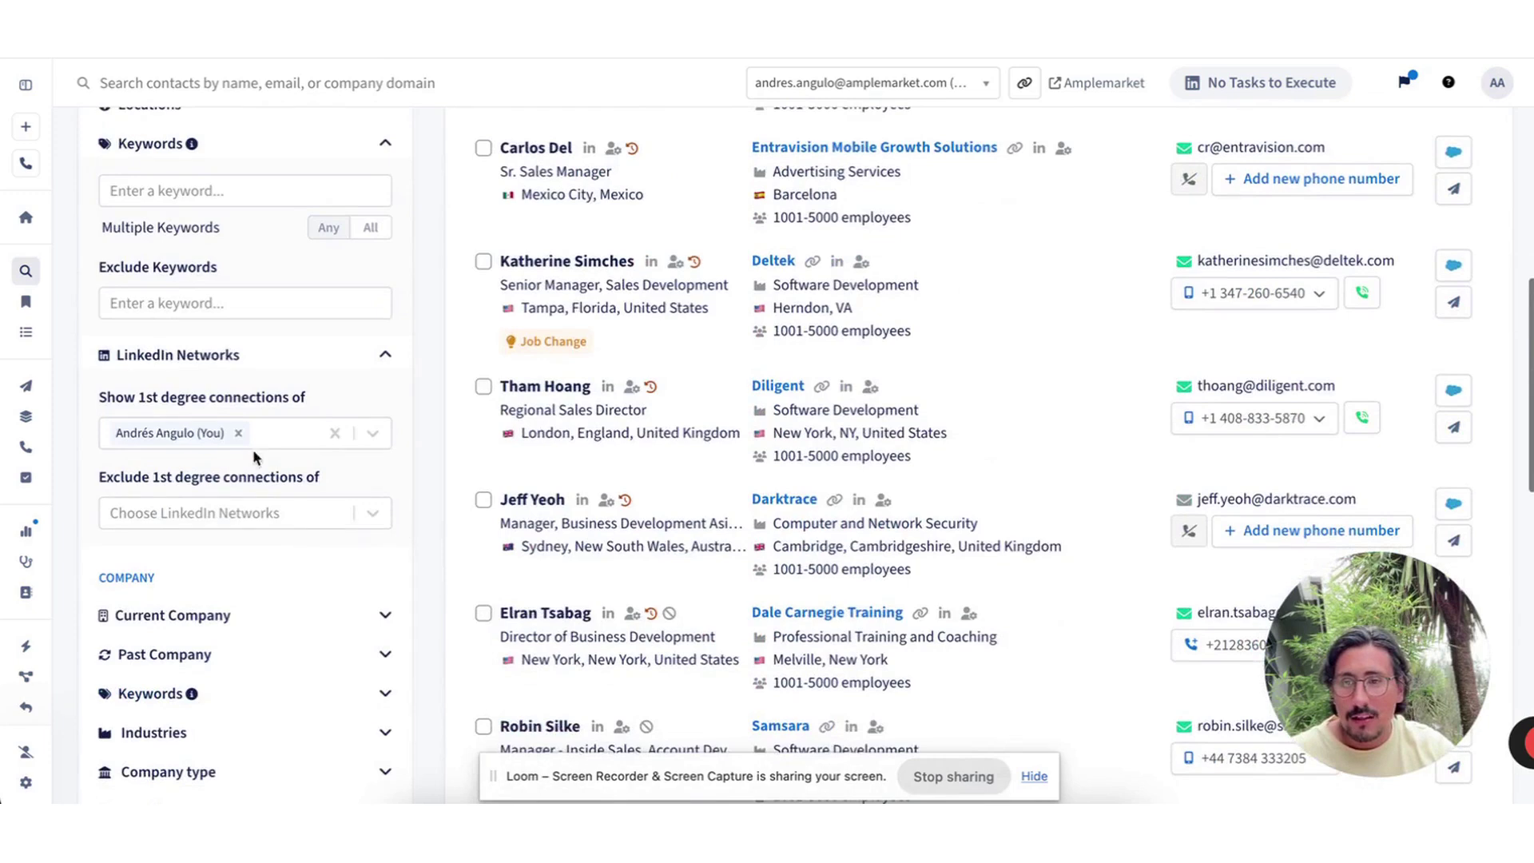
left_click(238, 432)
- Filter by the Y Combinator Backed Companies hub
scroll(360, 523, "up", 3)
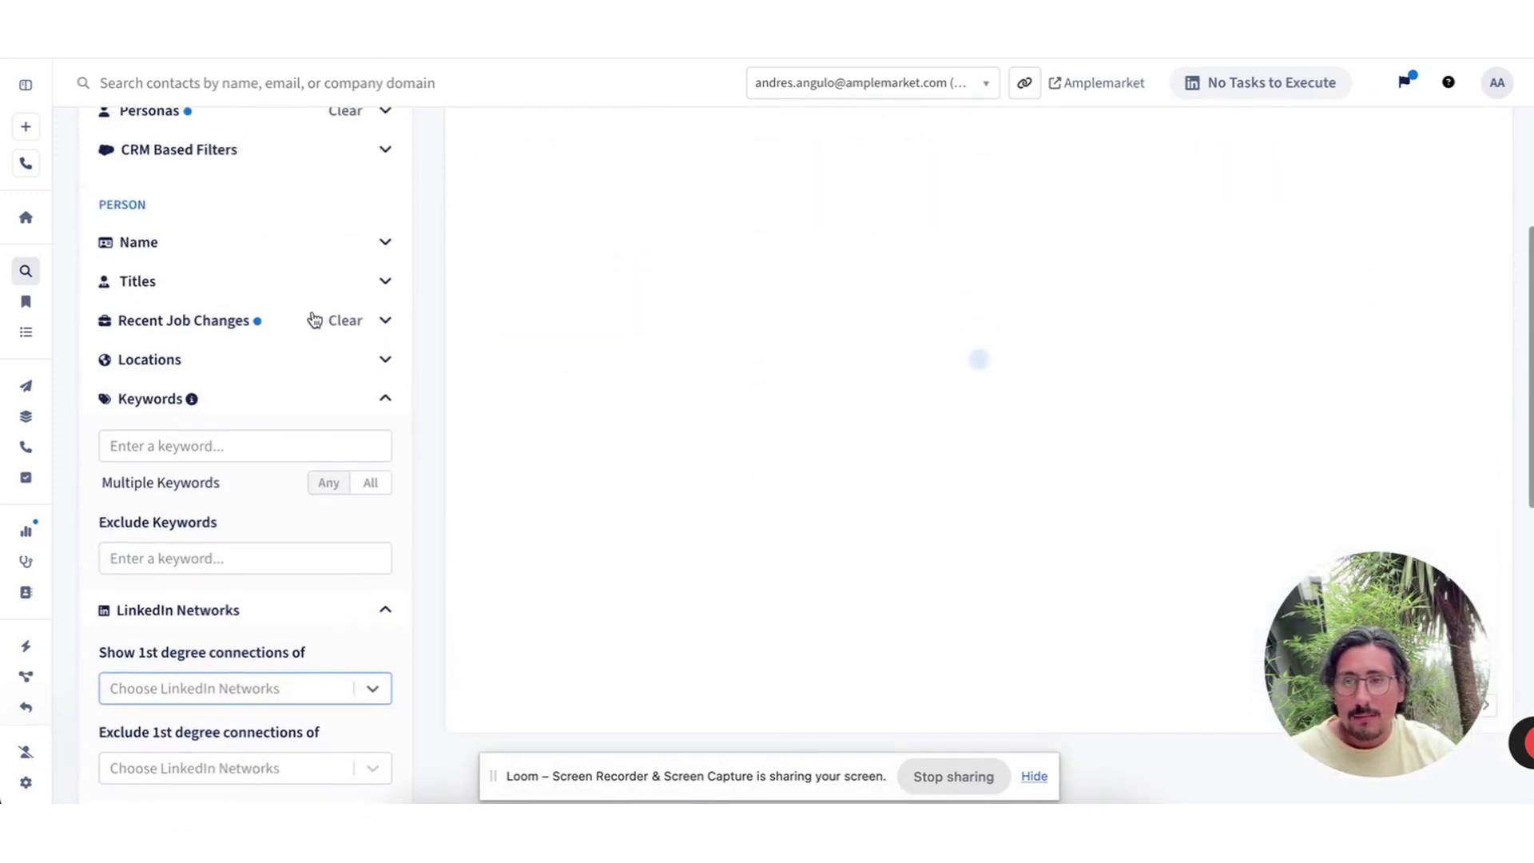
scroll(462, 576, "down", 10)
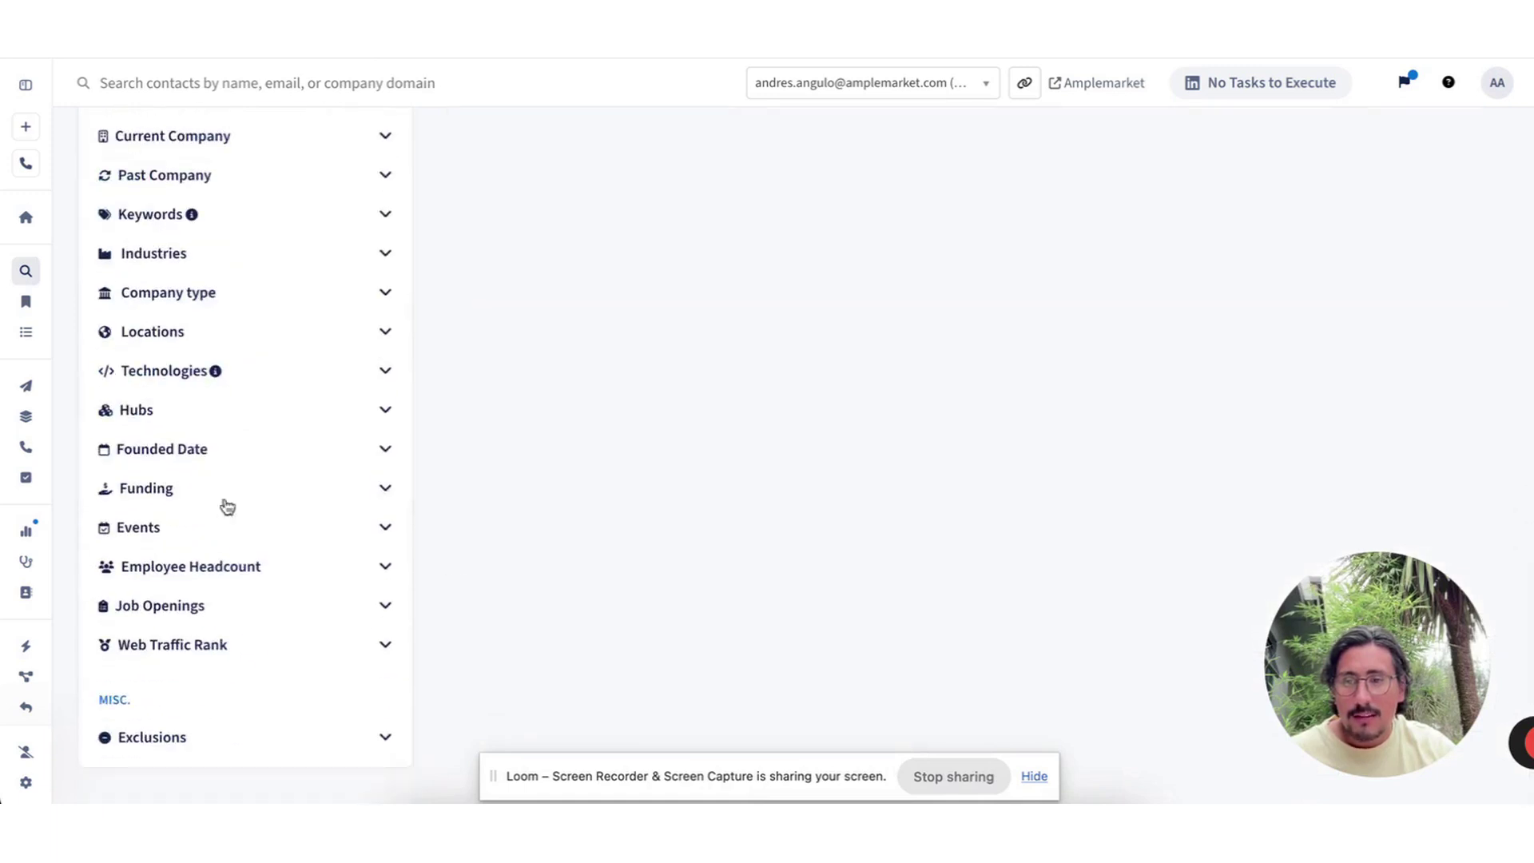
left_click(385, 412)
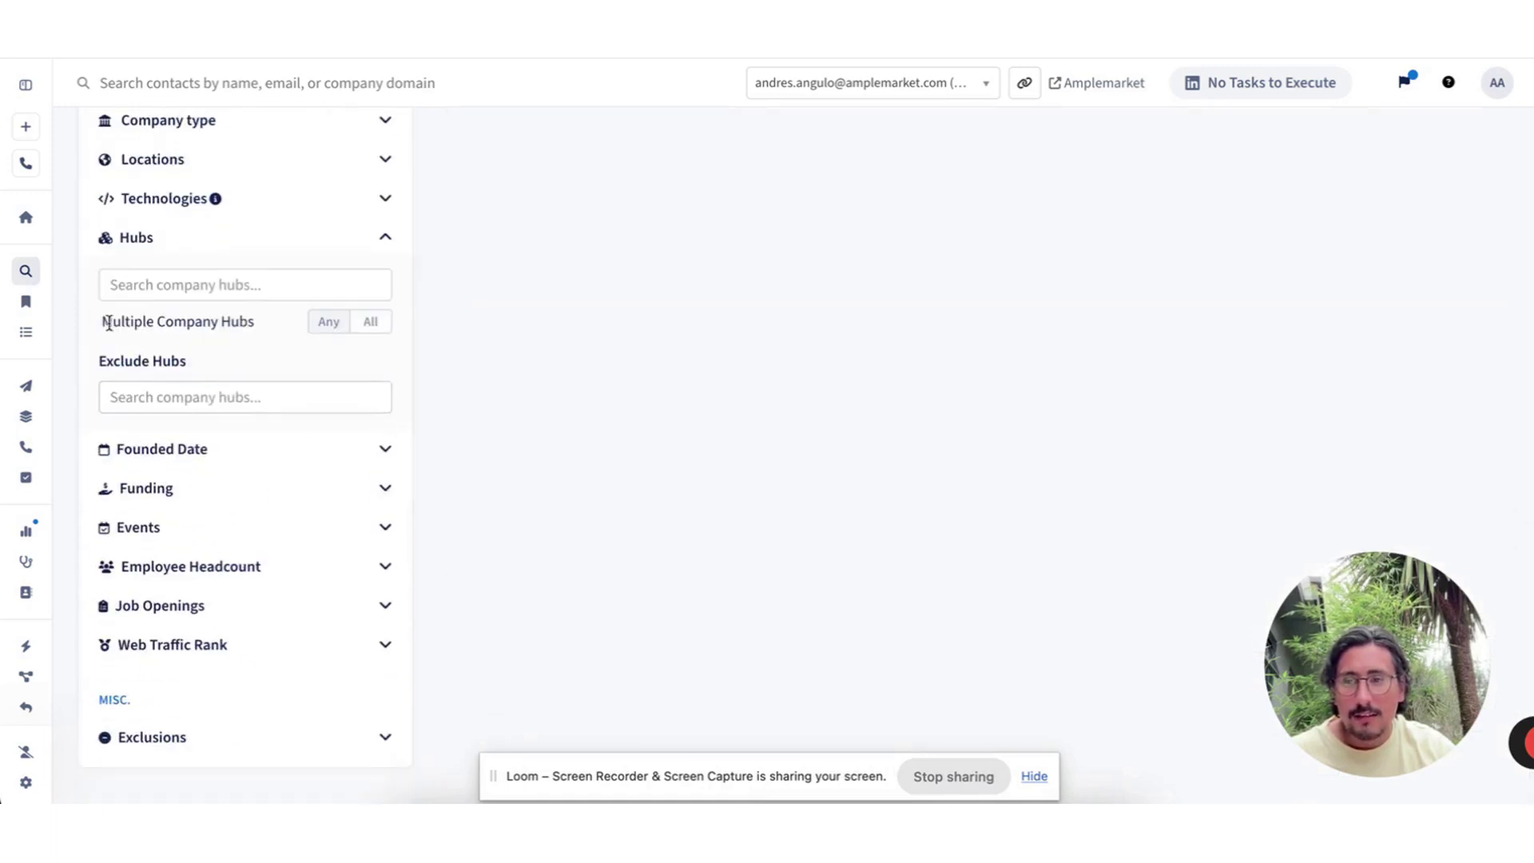
scroll(176, 335, "up", 1)
left_click(220, 340)
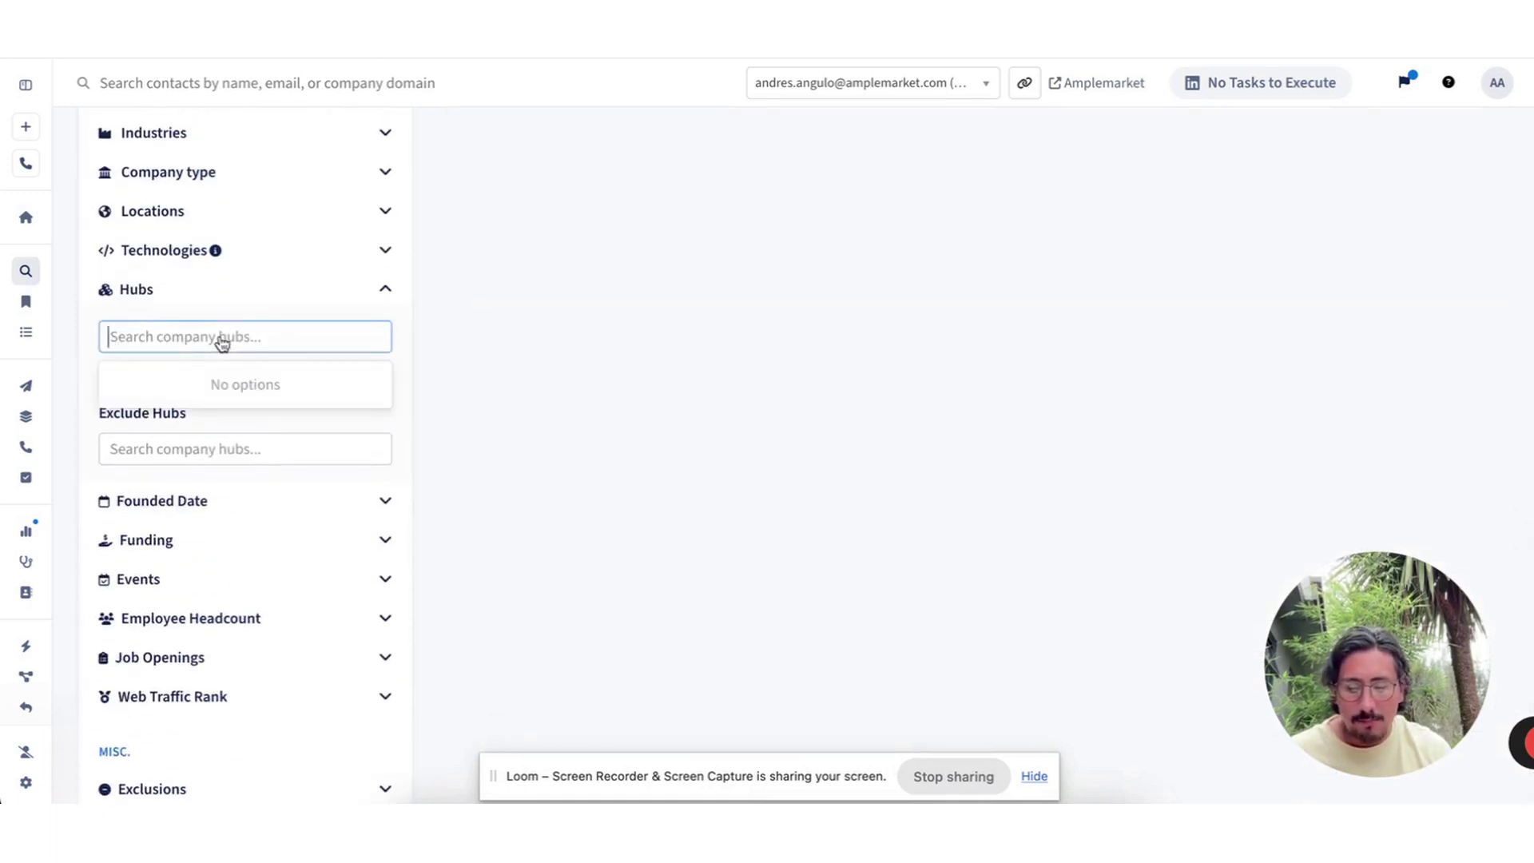
type("ycombinator")
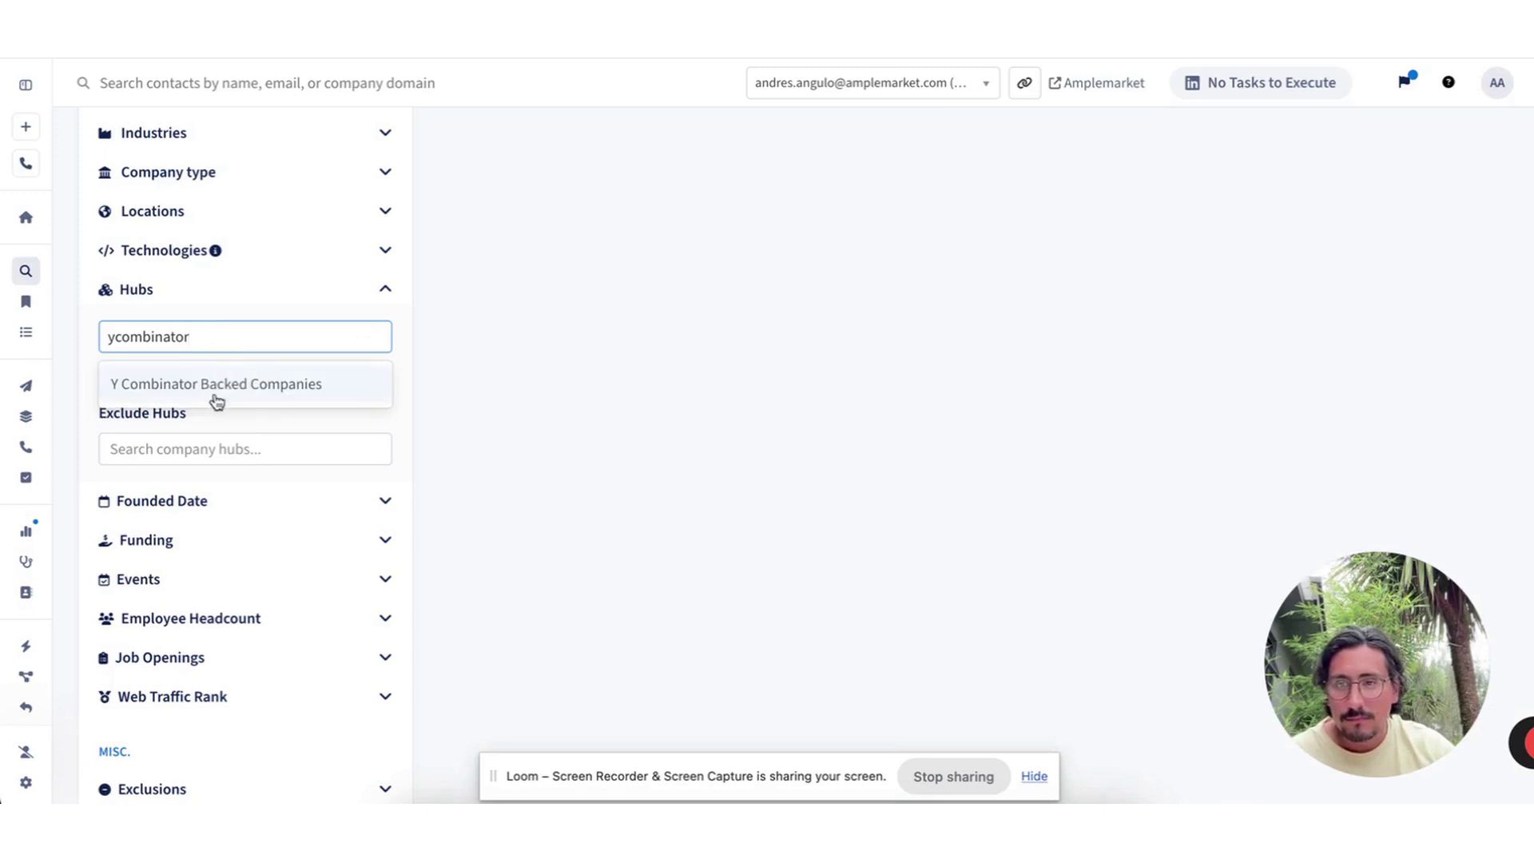
left_click(215, 389)
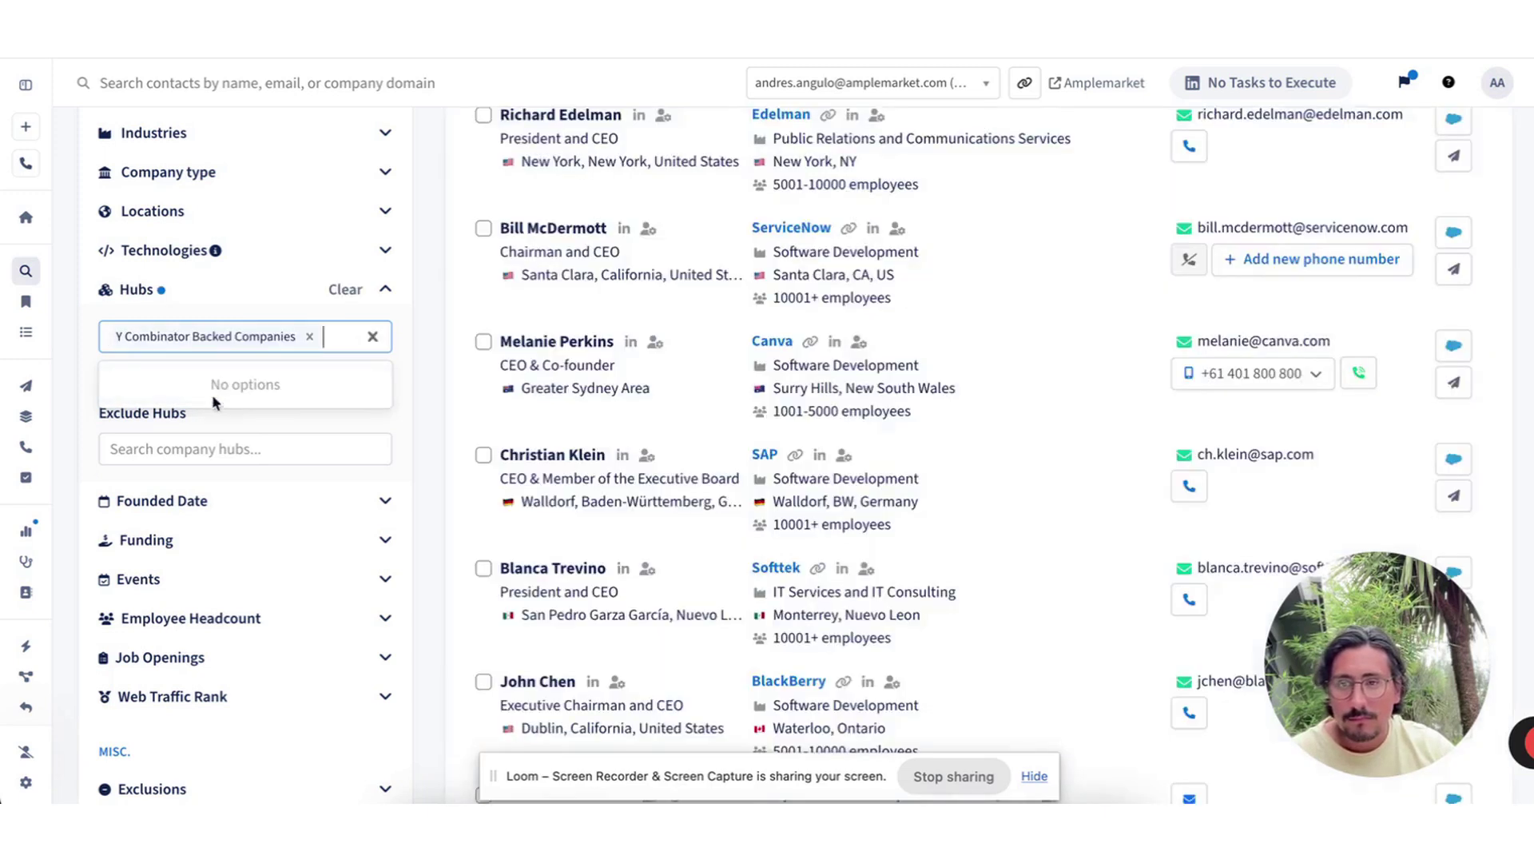
left_click(409, 458)
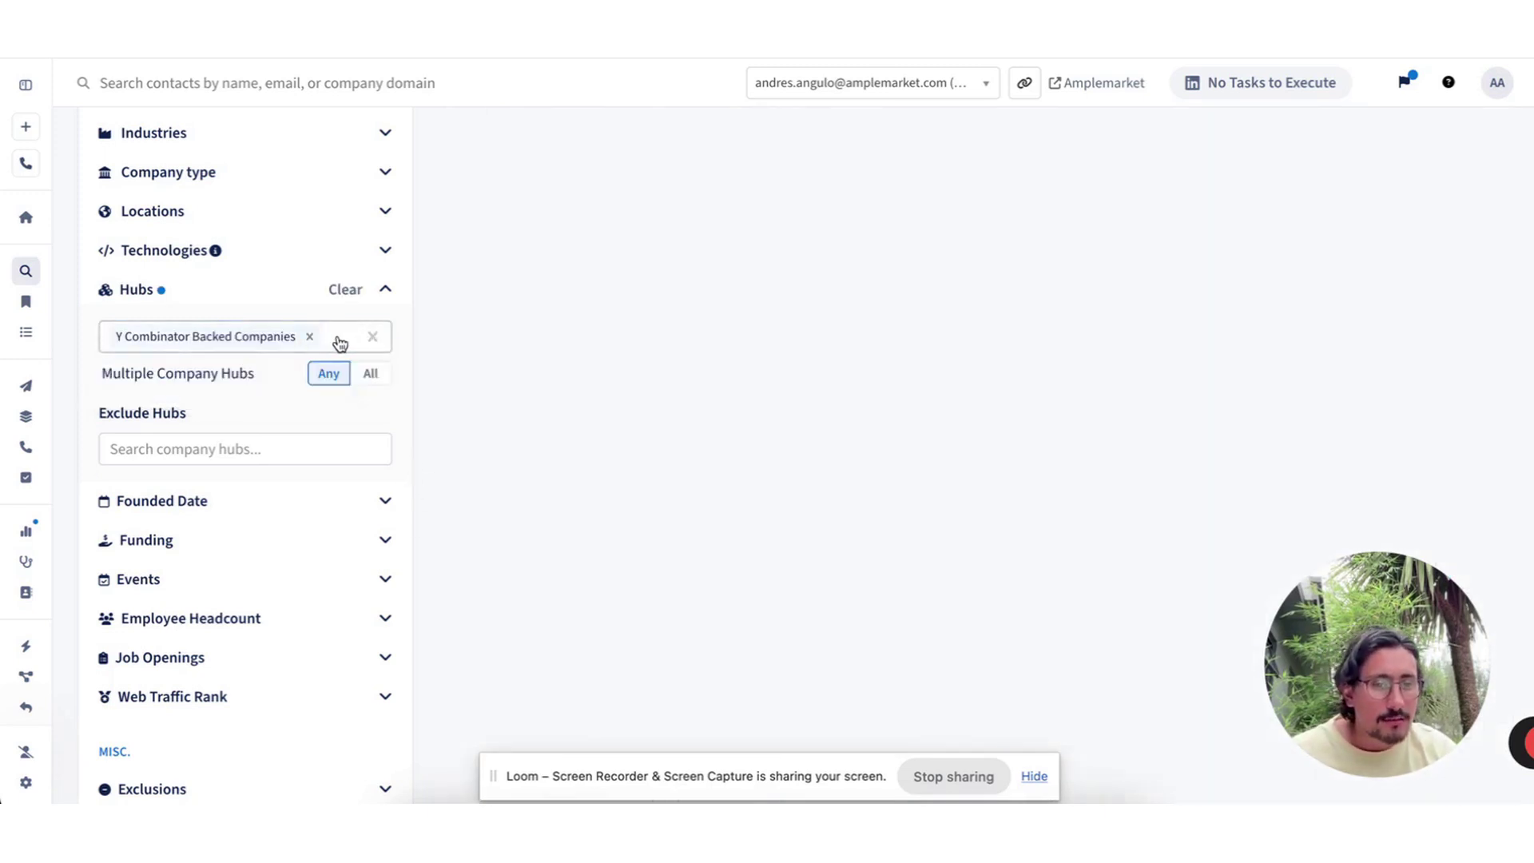
scroll(481, 414, "up", 10)
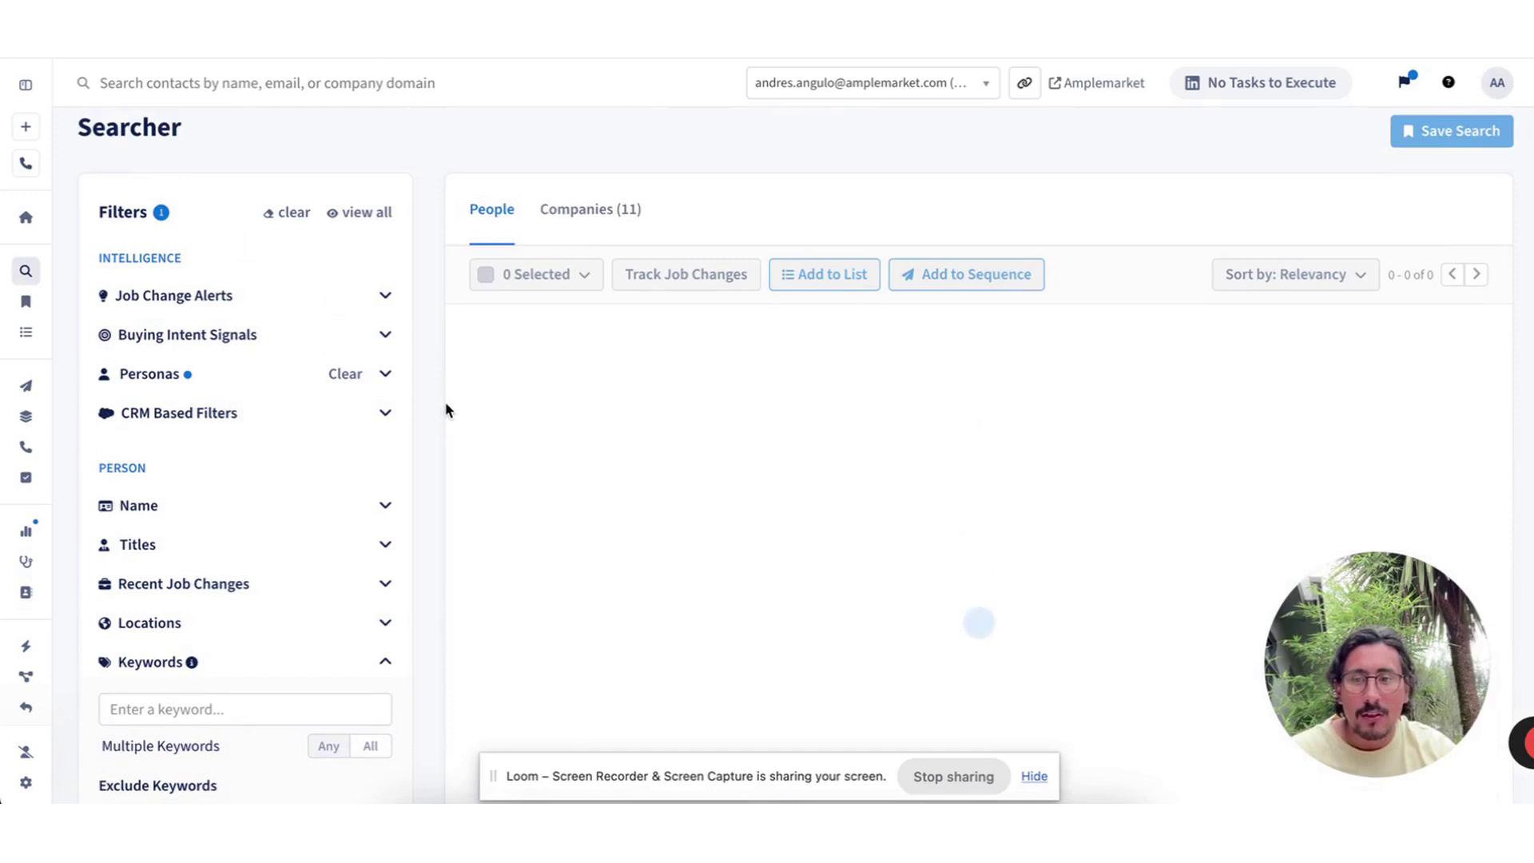
scroll(448, 409, "down", 1)
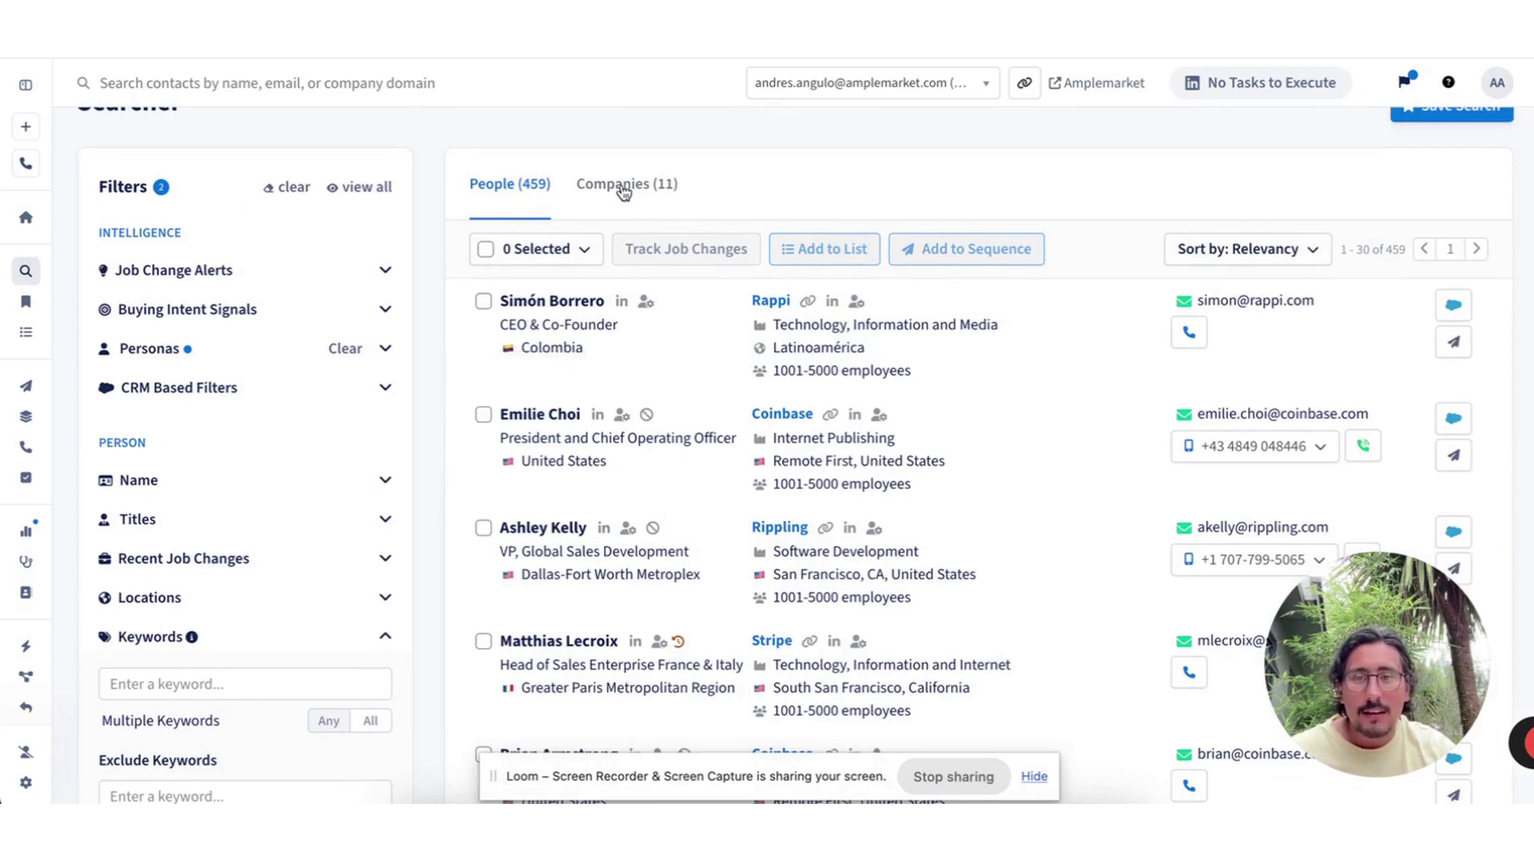
scroll(536, 401, "down", 10)
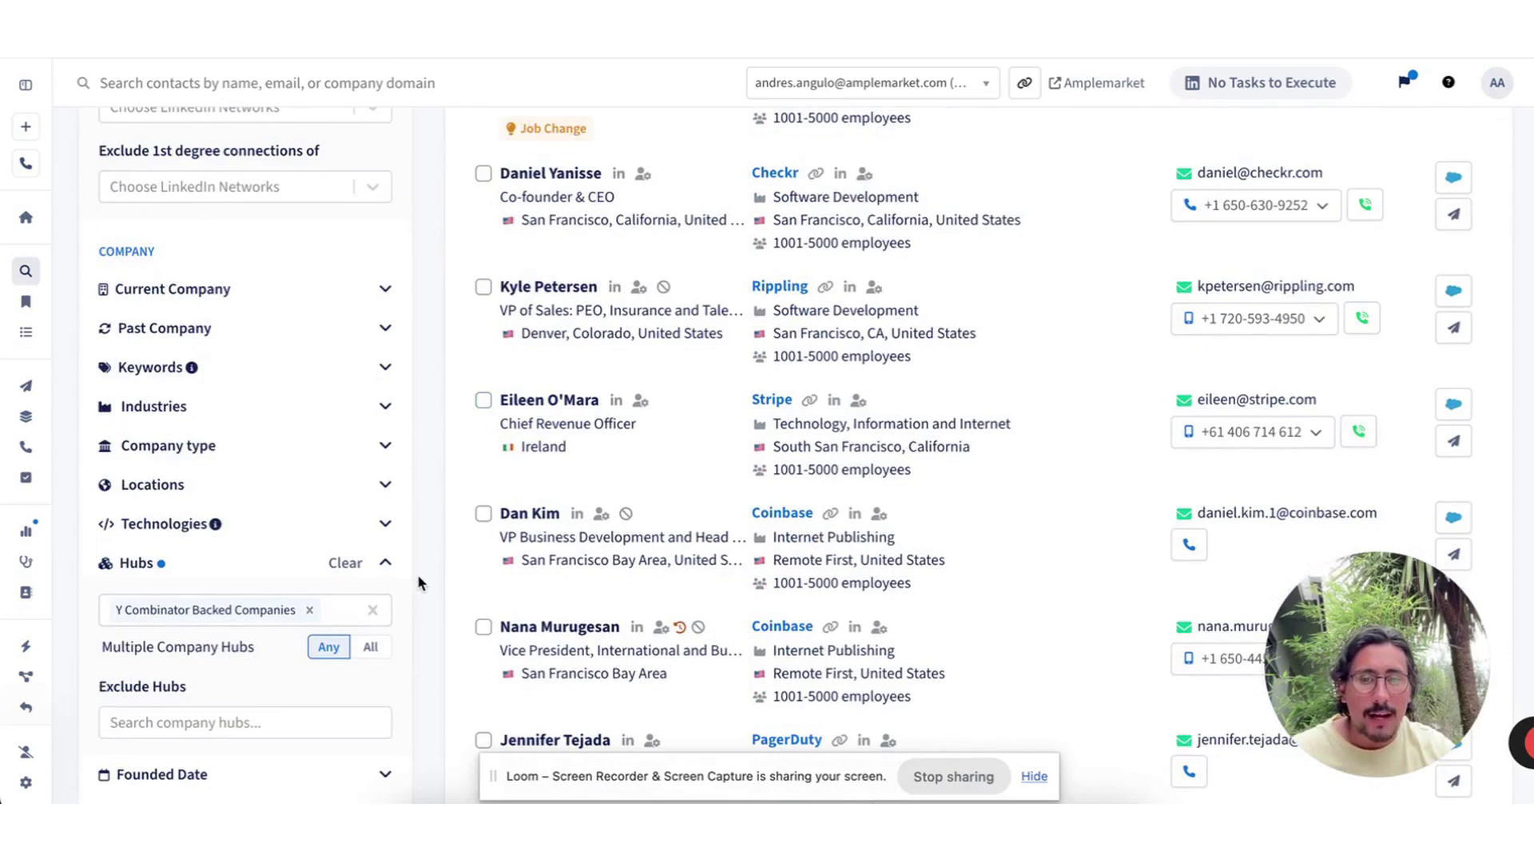
scroll(451, 536, "down", 3)
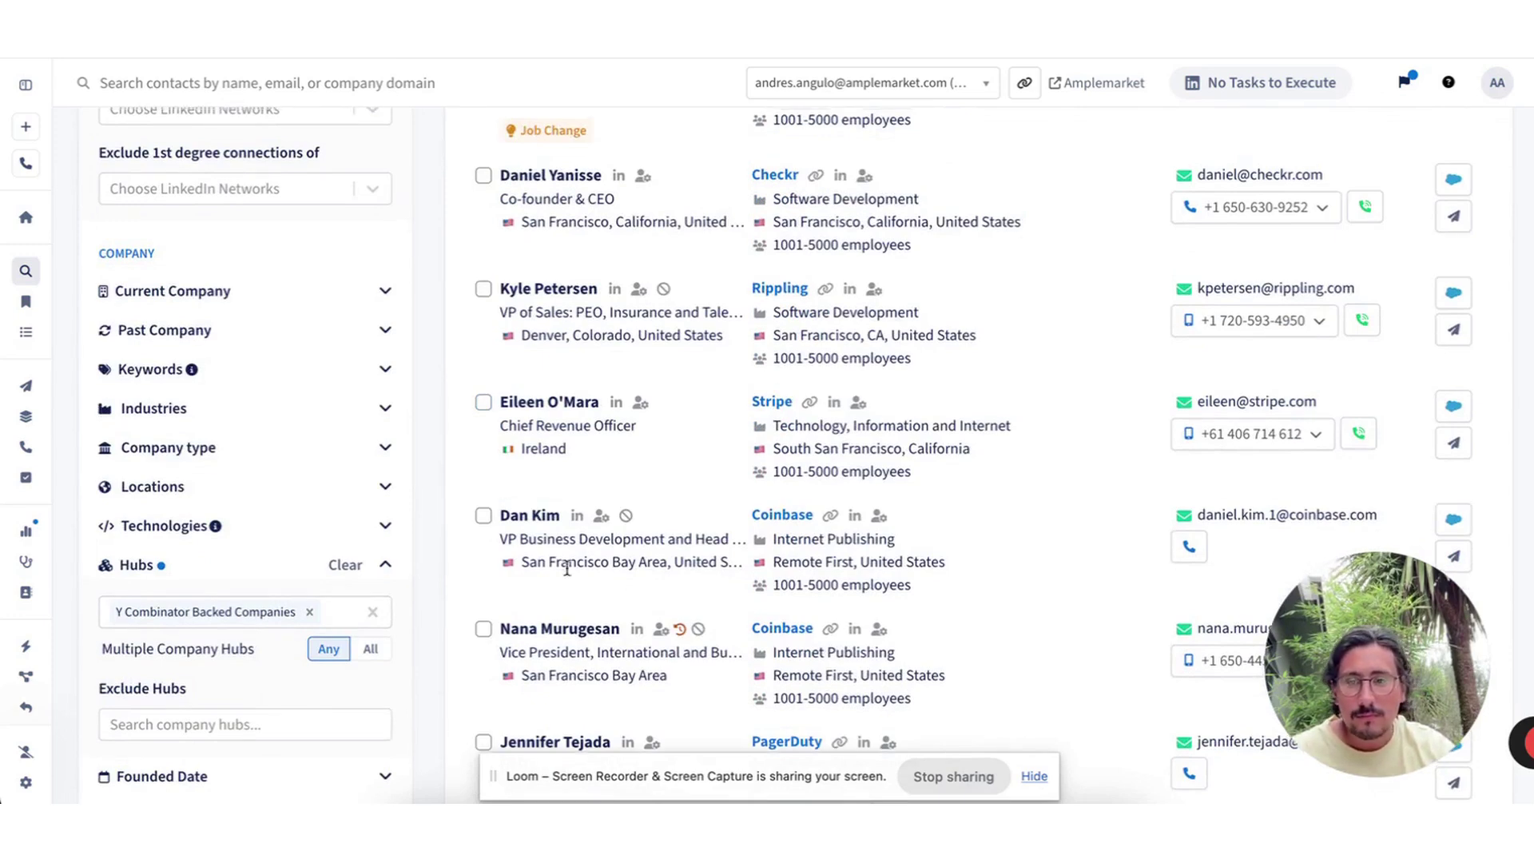
scroll(446, 548, "up", 2)
scroll(445, 548, "down", 4)
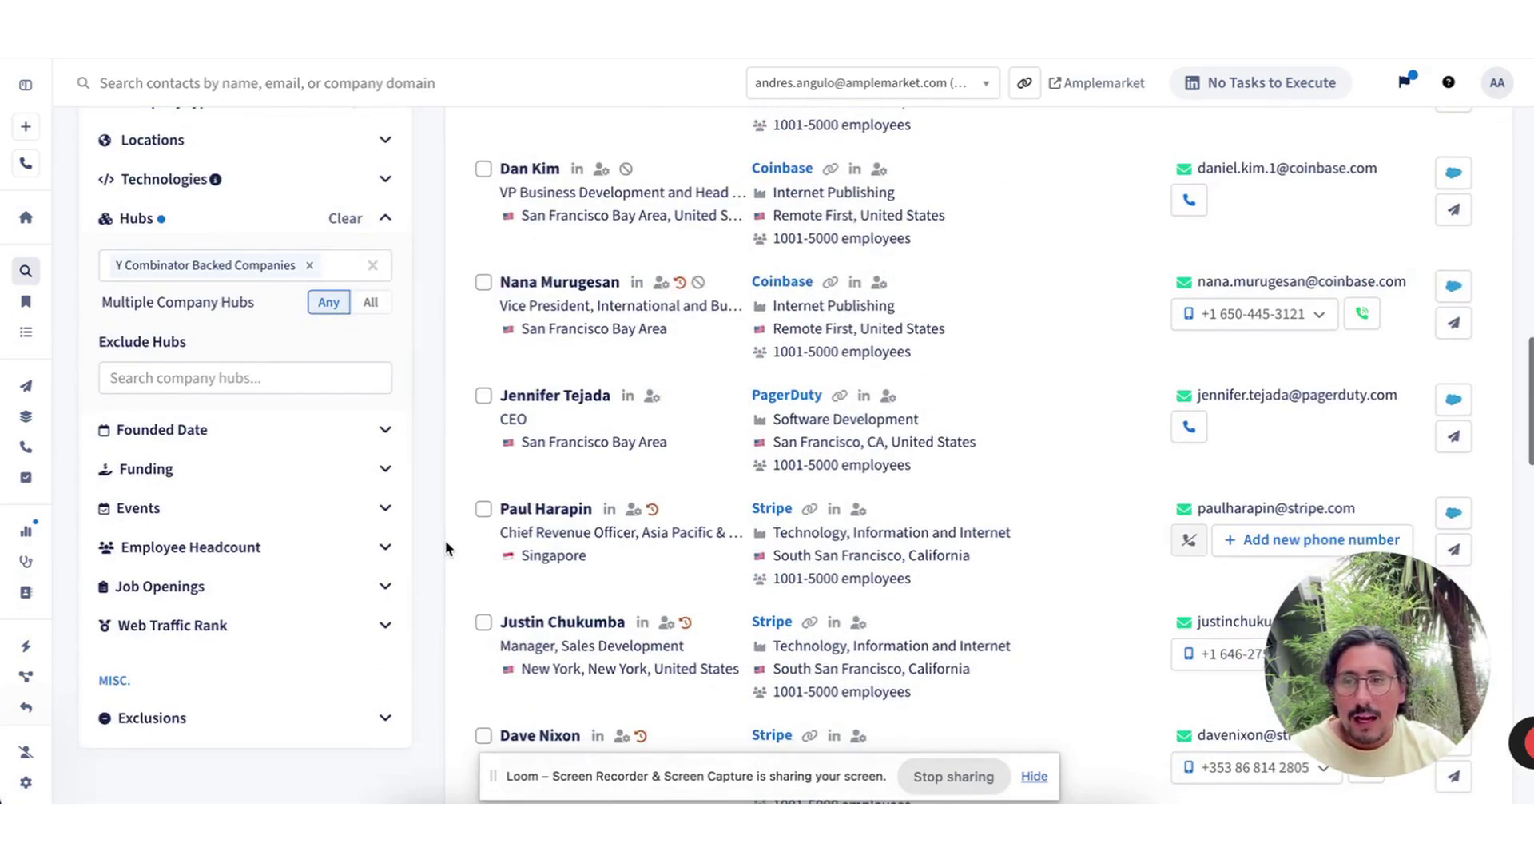
scroll(447, 548, "up", 1)
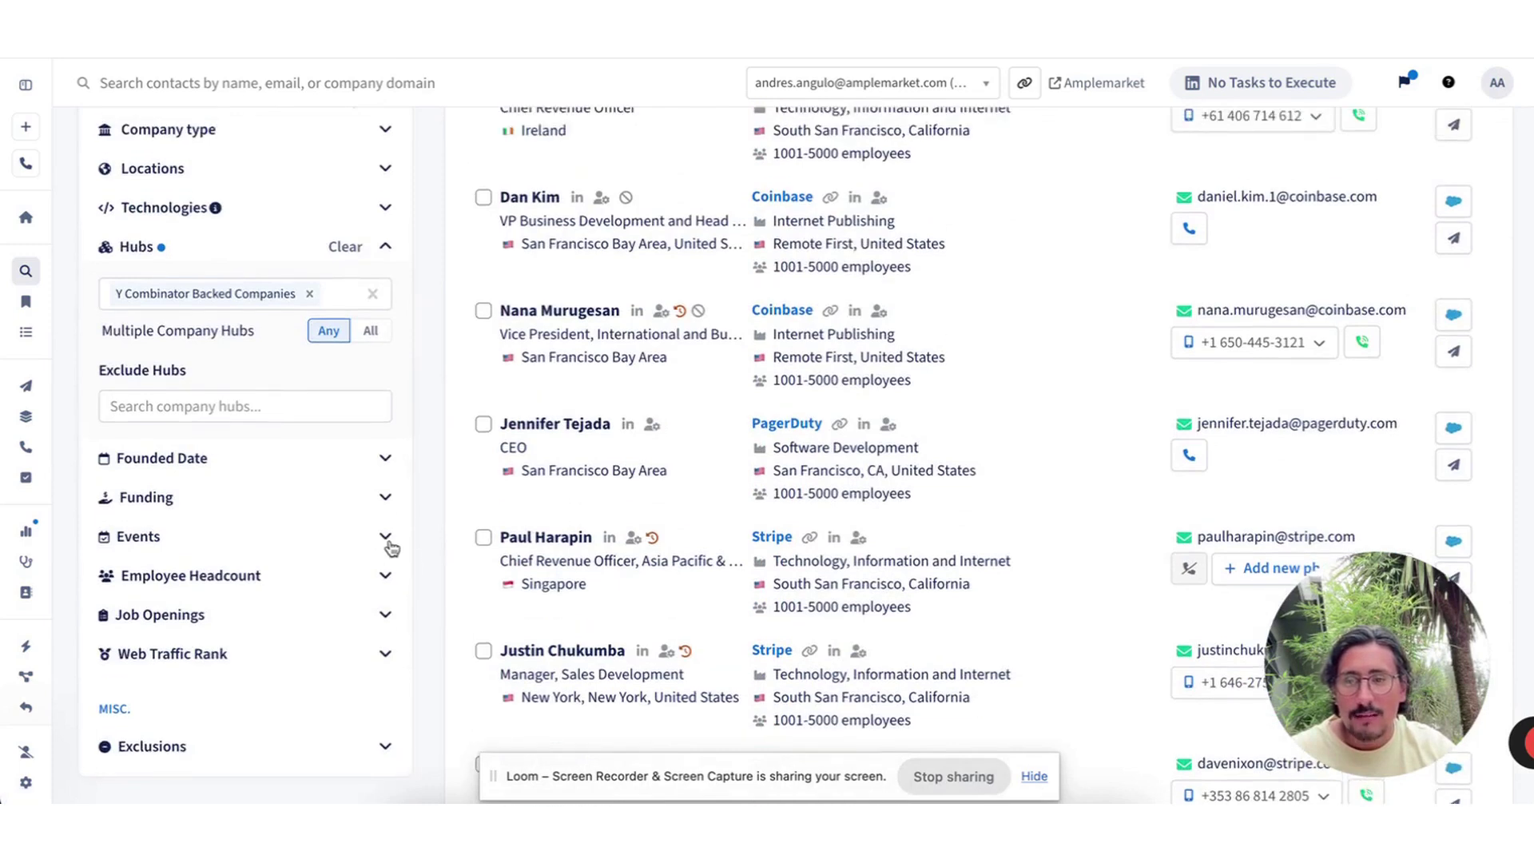
left_click(385, 508)
scroll(381, 557, "down", 1)
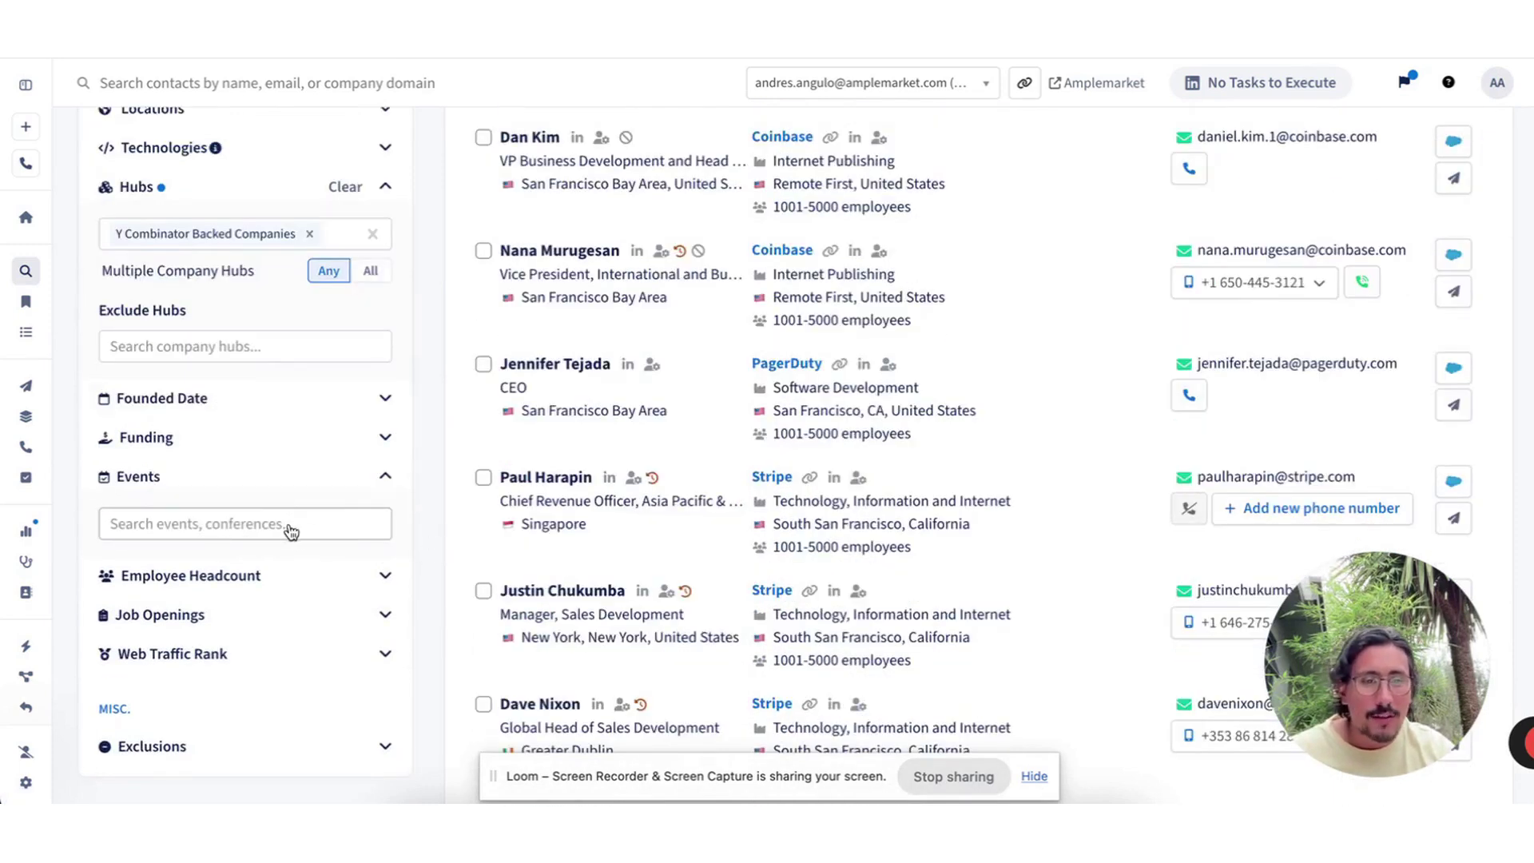
left_click(384, 479)
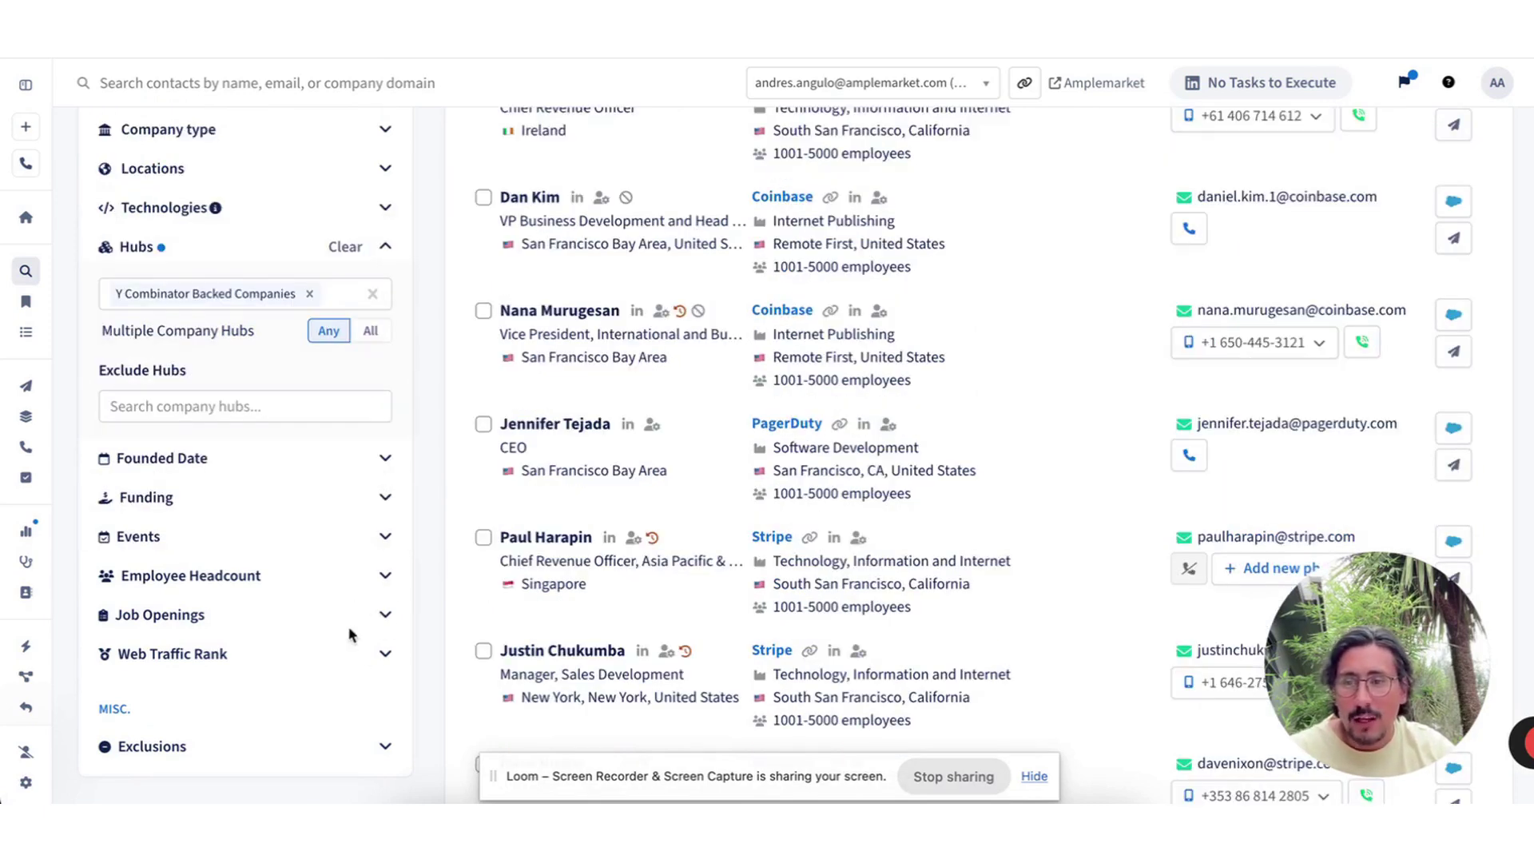
scroll(349, 635, "up", 3)
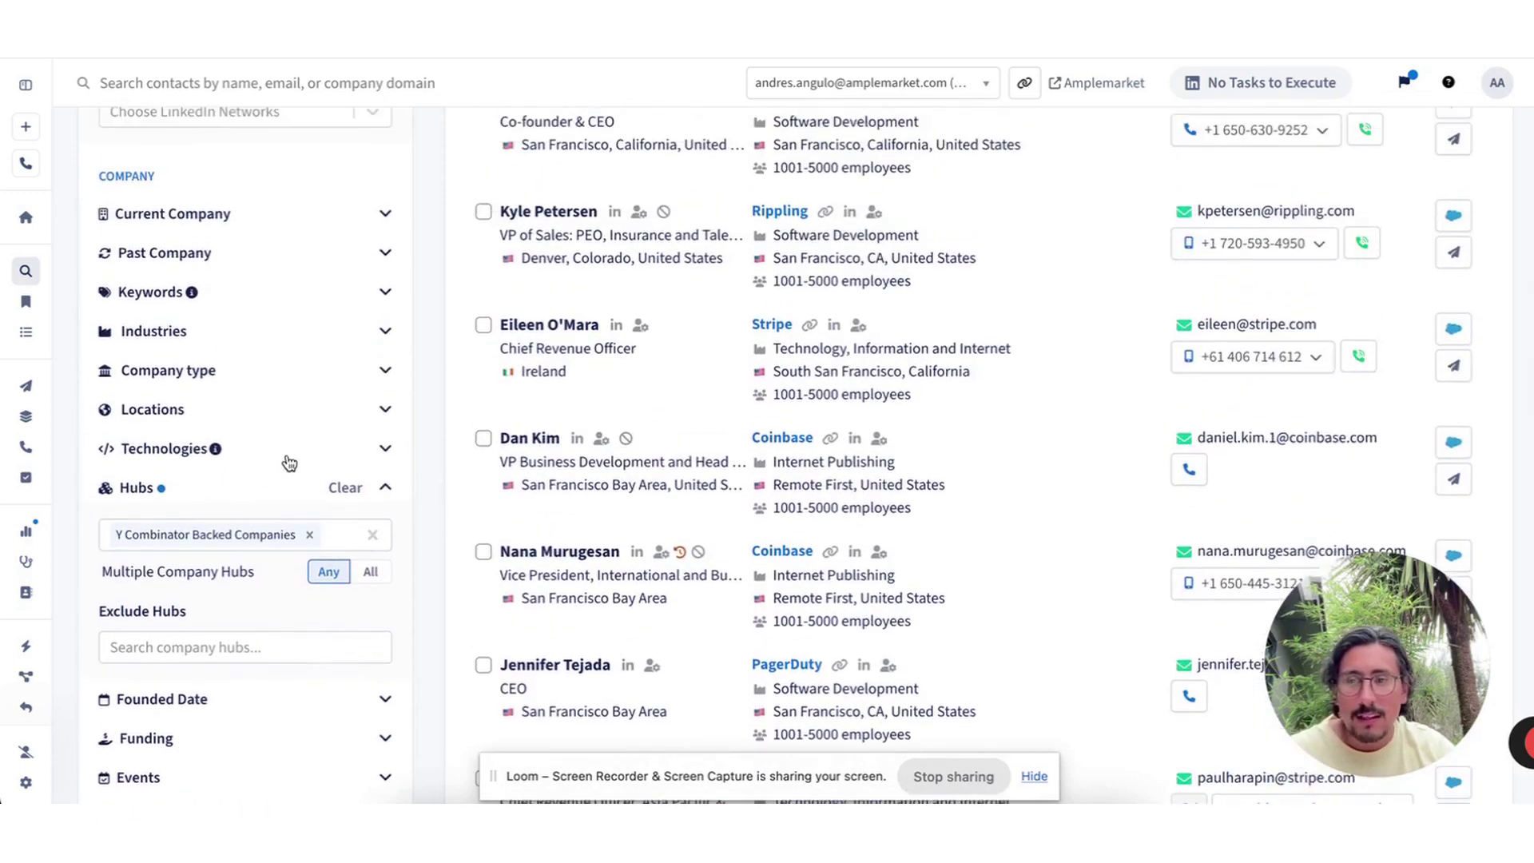
- Expand Company type and browse the Industries list without choosing an industry
left_click(386, 371)
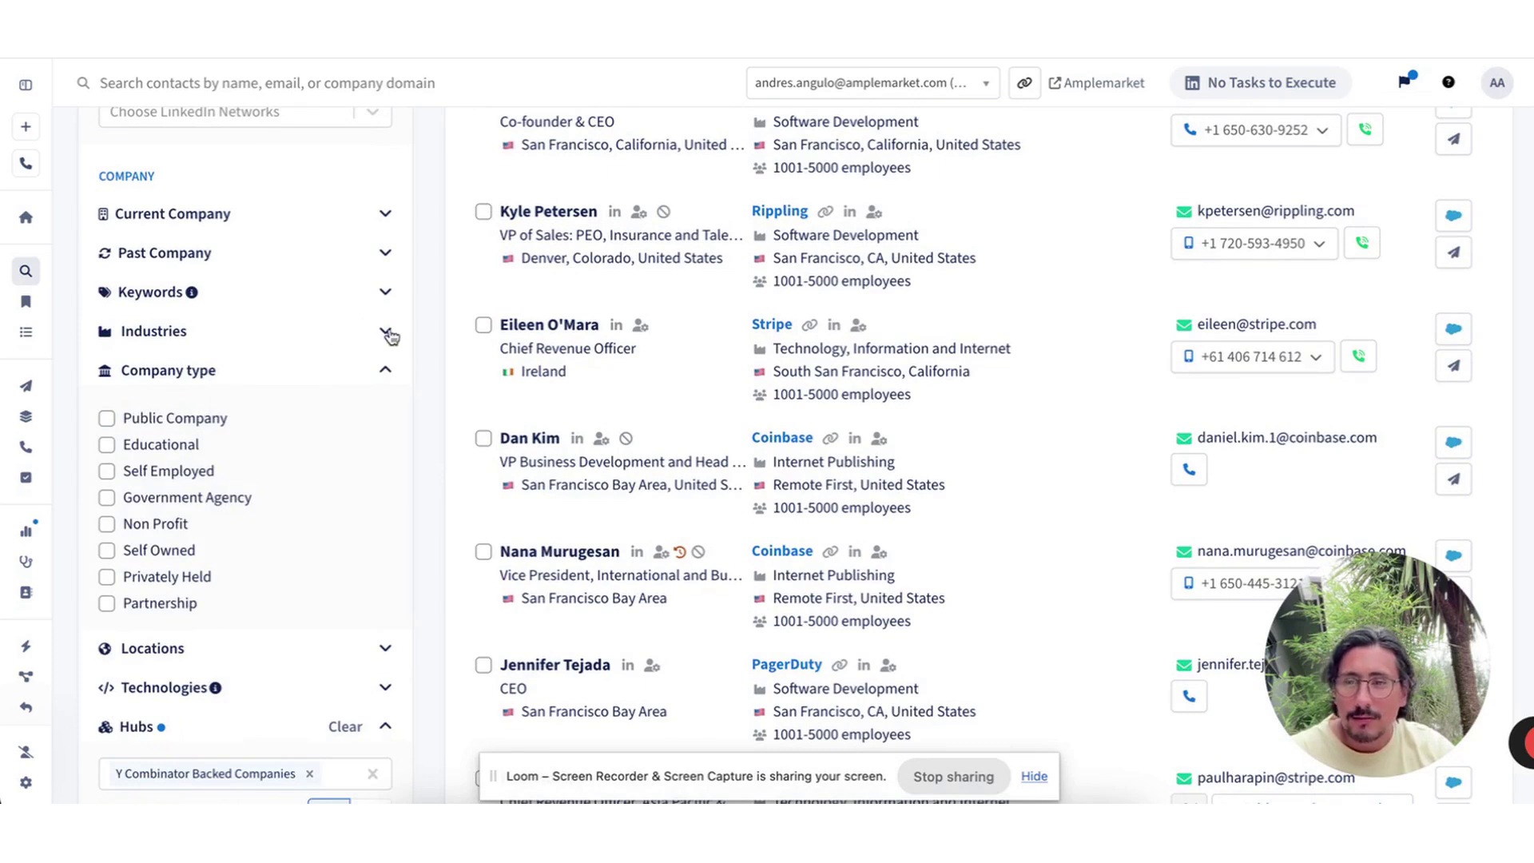
left_click(386, 332)
left_click(204, 378)
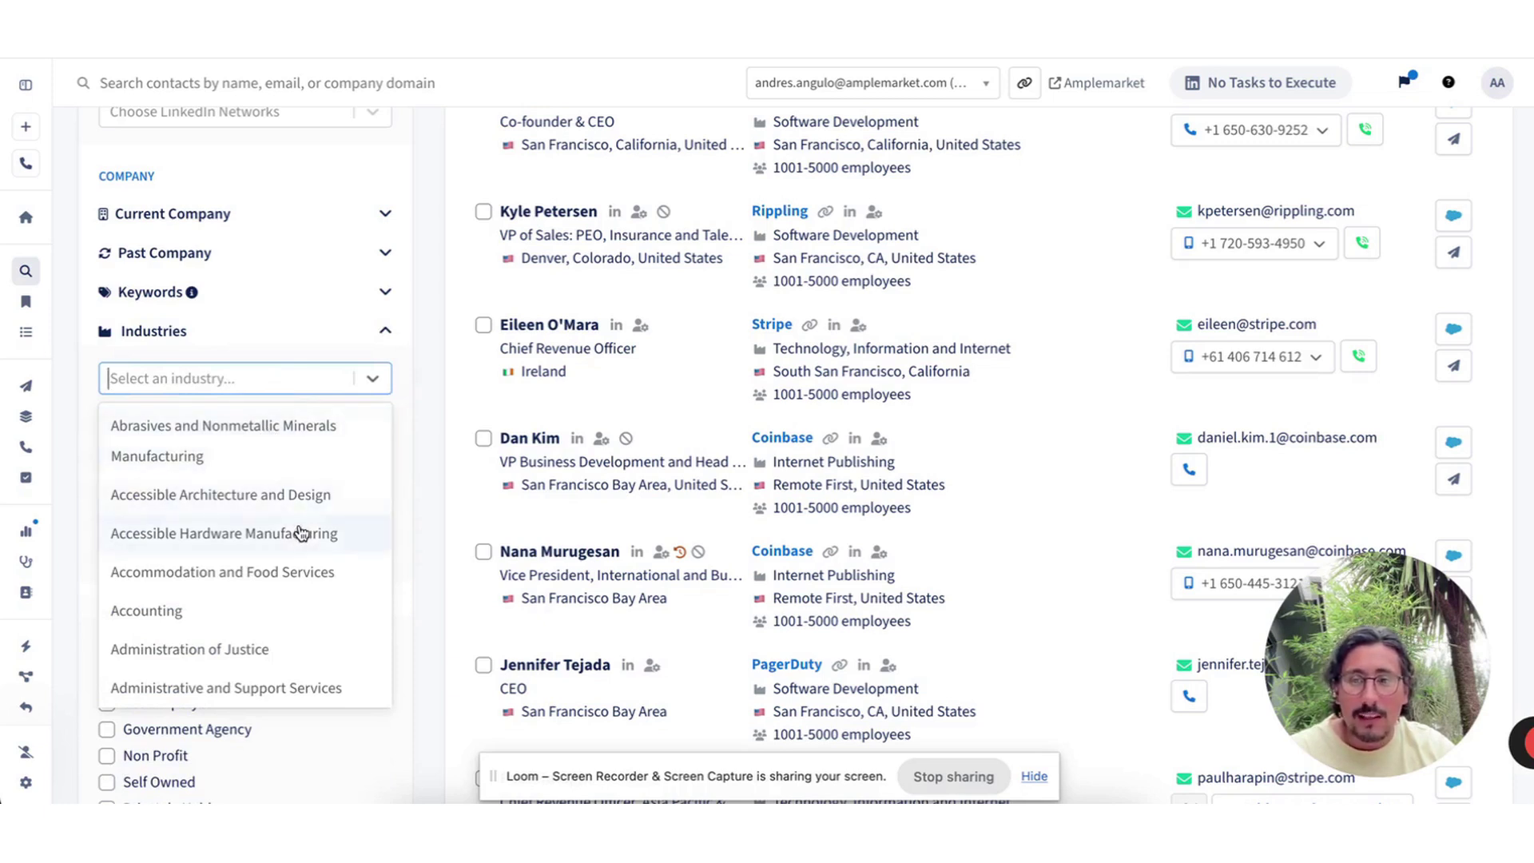
scroll(263, 500, "down", 5)
scroll(259, 501, "down", 5)
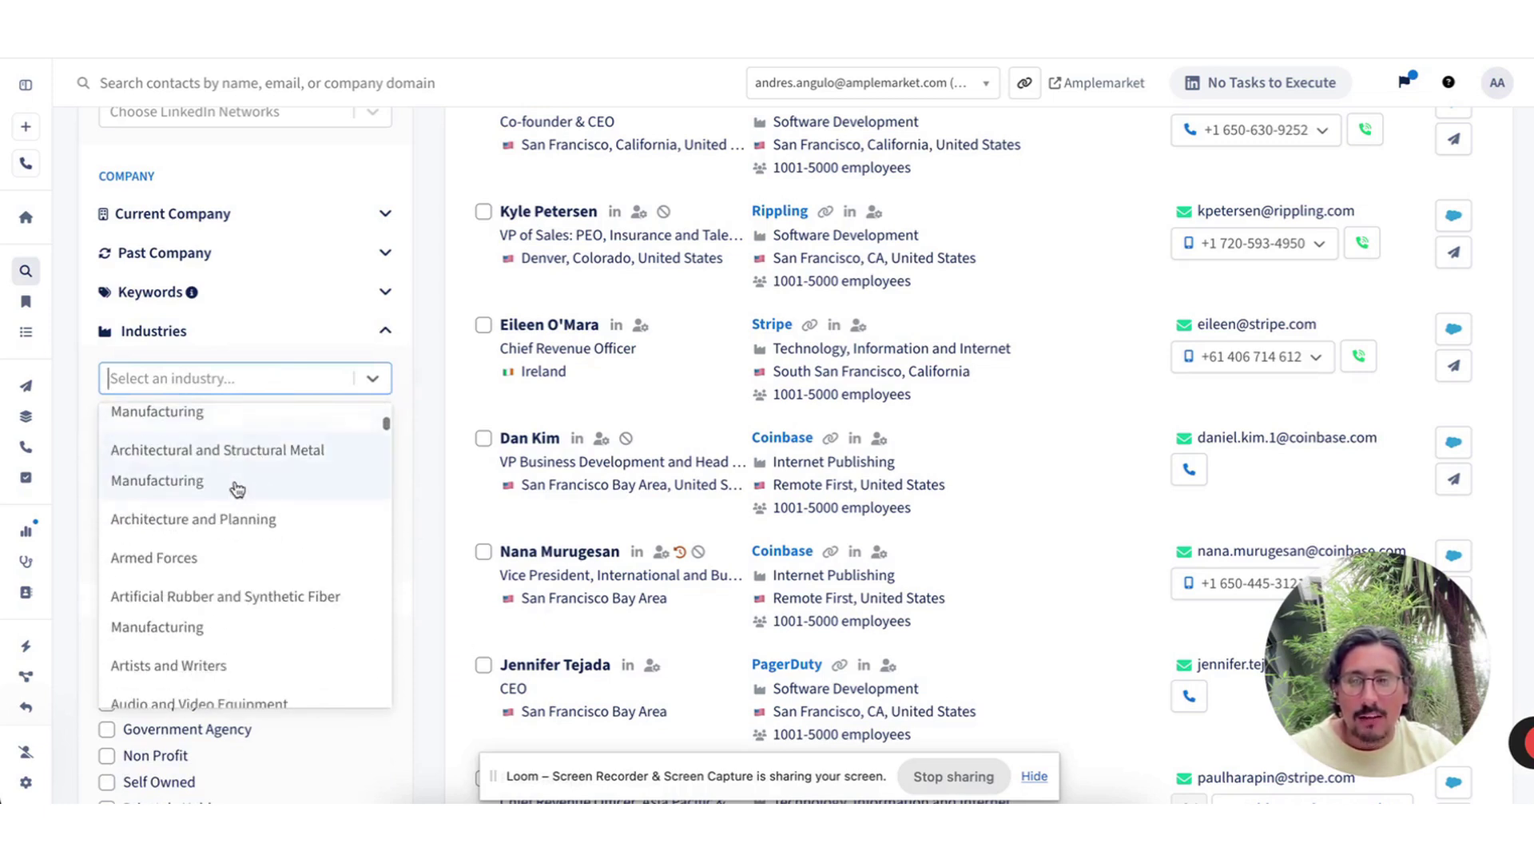
left_click(382, 337)
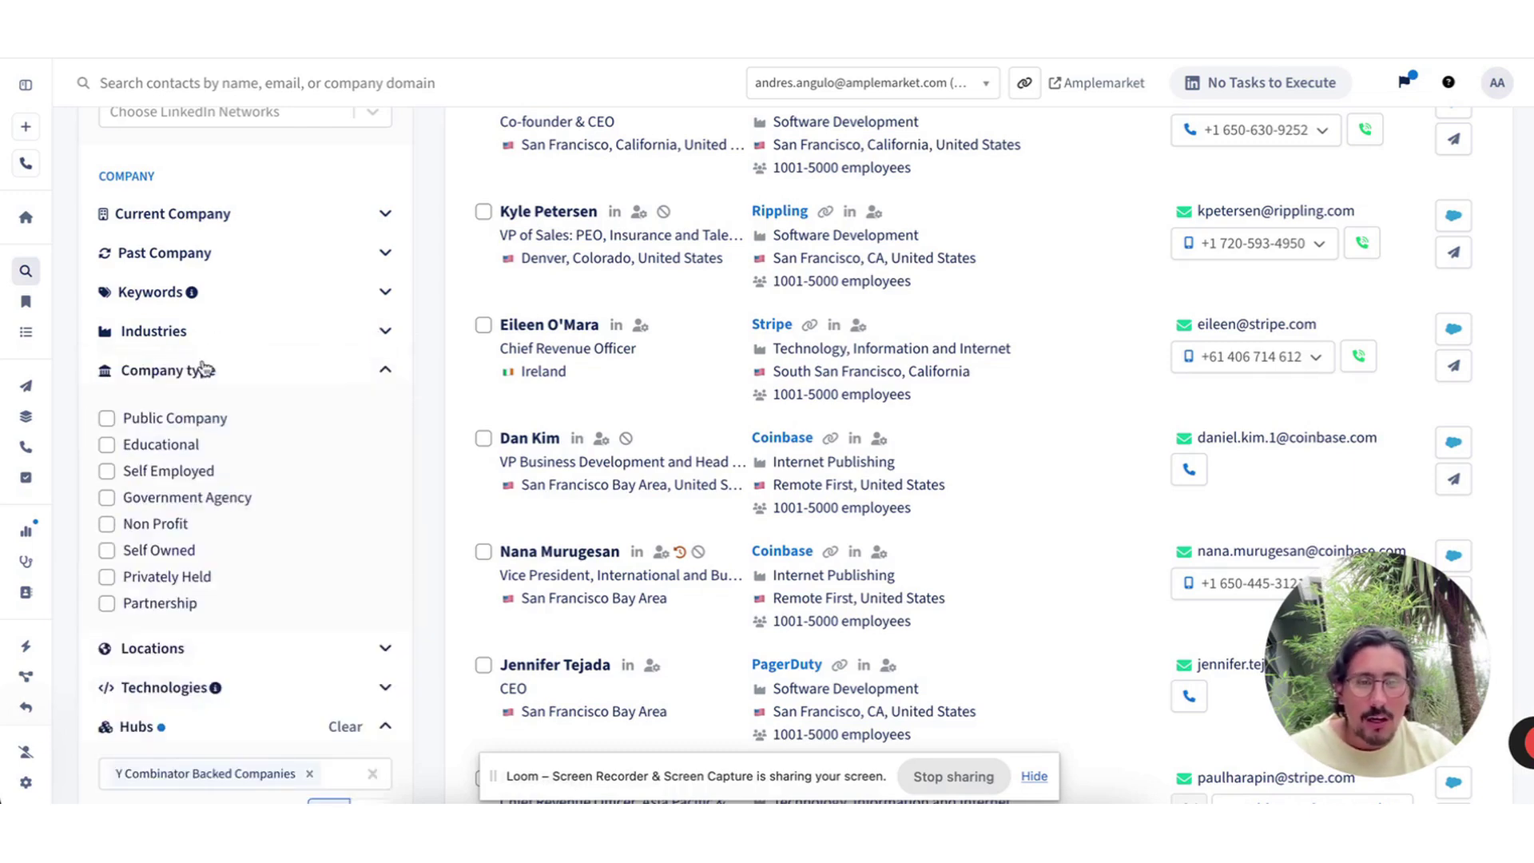
scroll(211, 398, "up", 6)
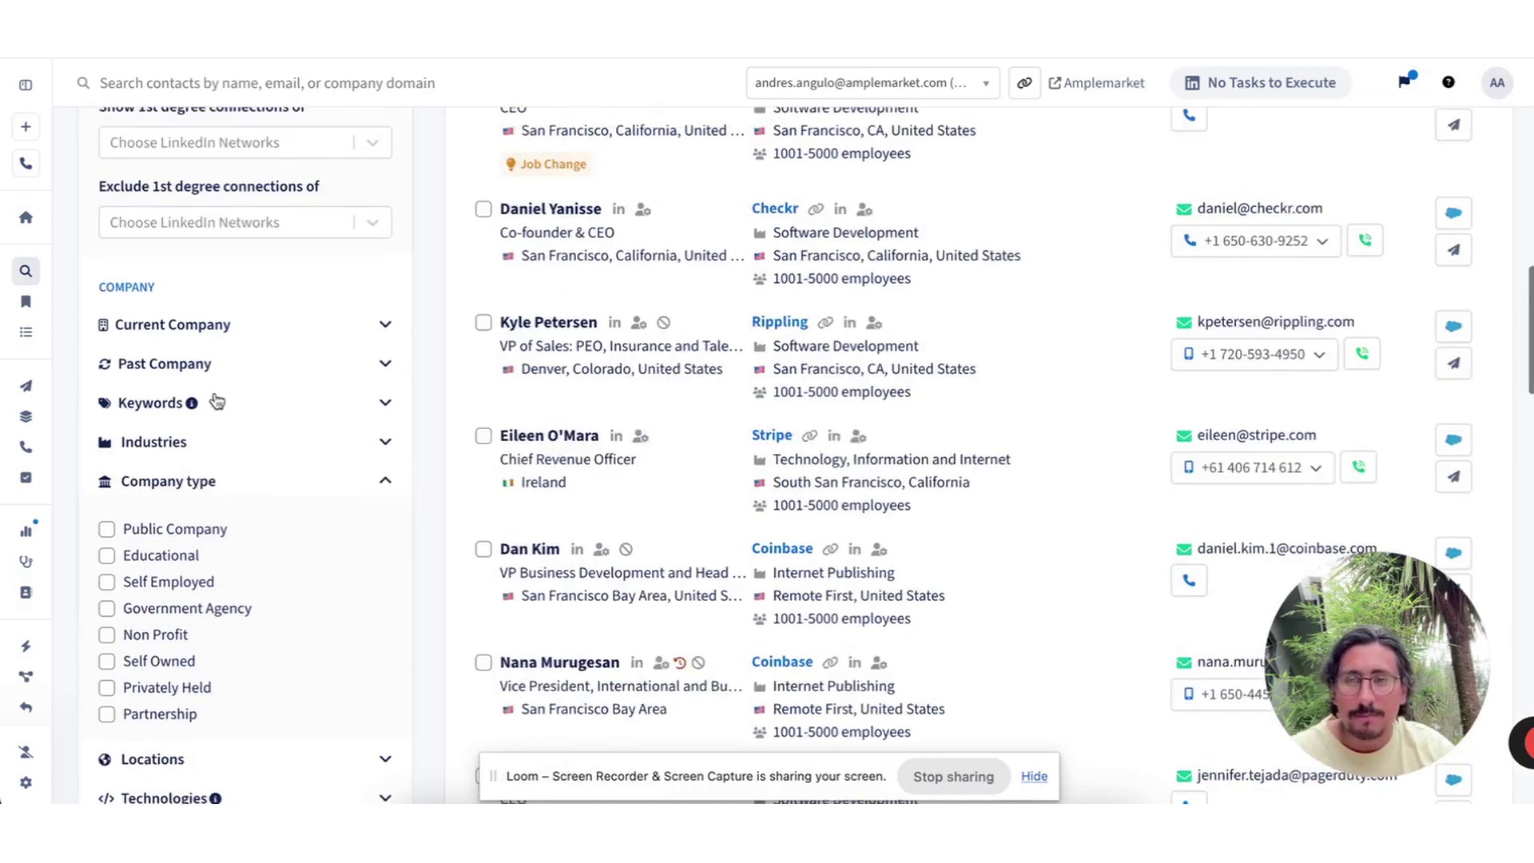
scroll(516, 469, "up", 5)
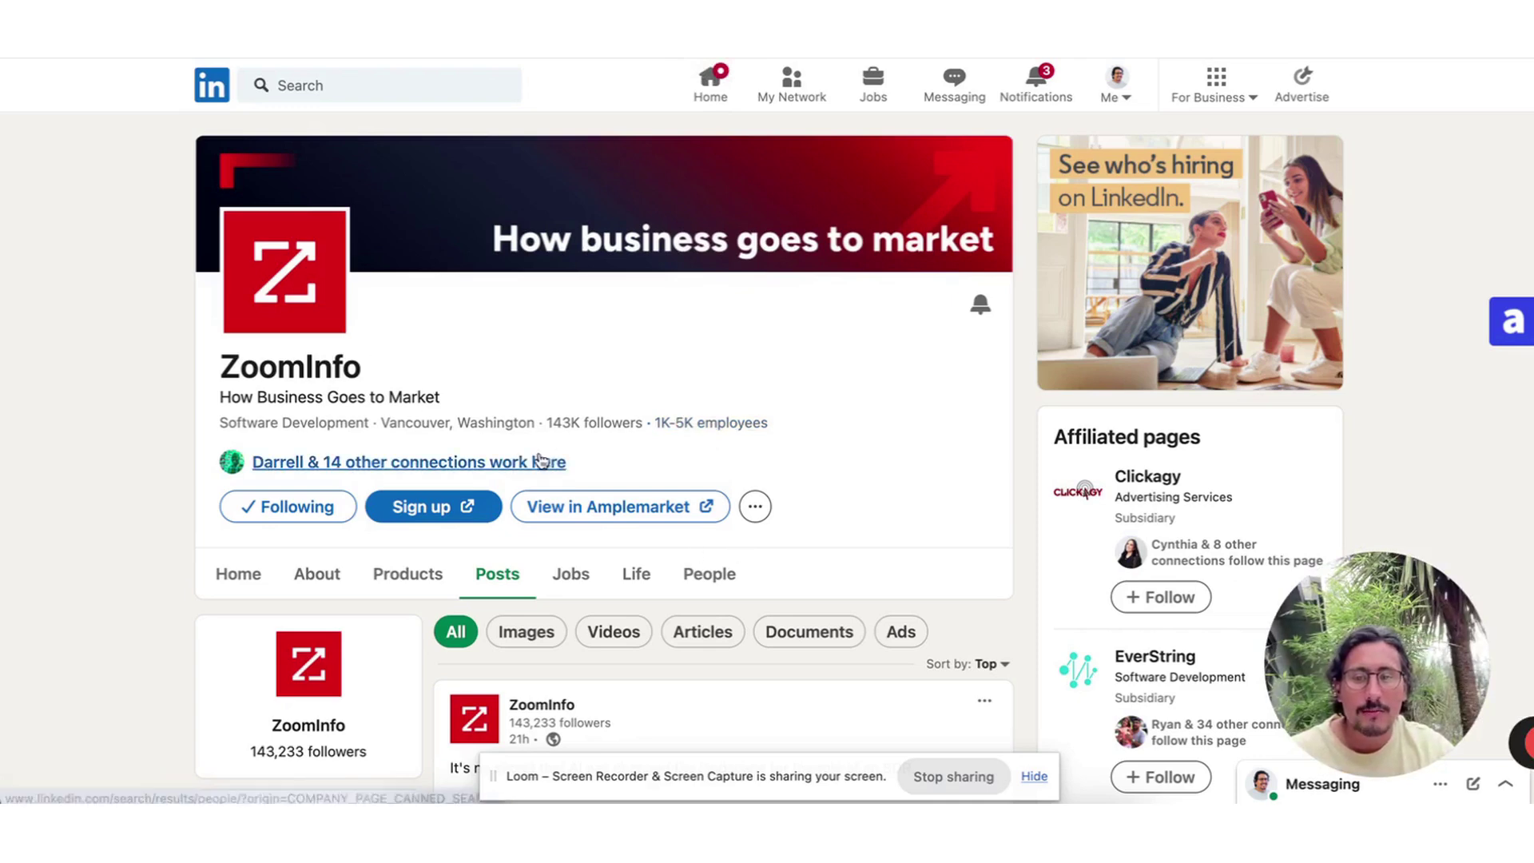
- Scroll through ZoomInfo's LinkedIn posts, each offering an Amplemarket Export Leads option
scroll(511, 399, "down", 3)
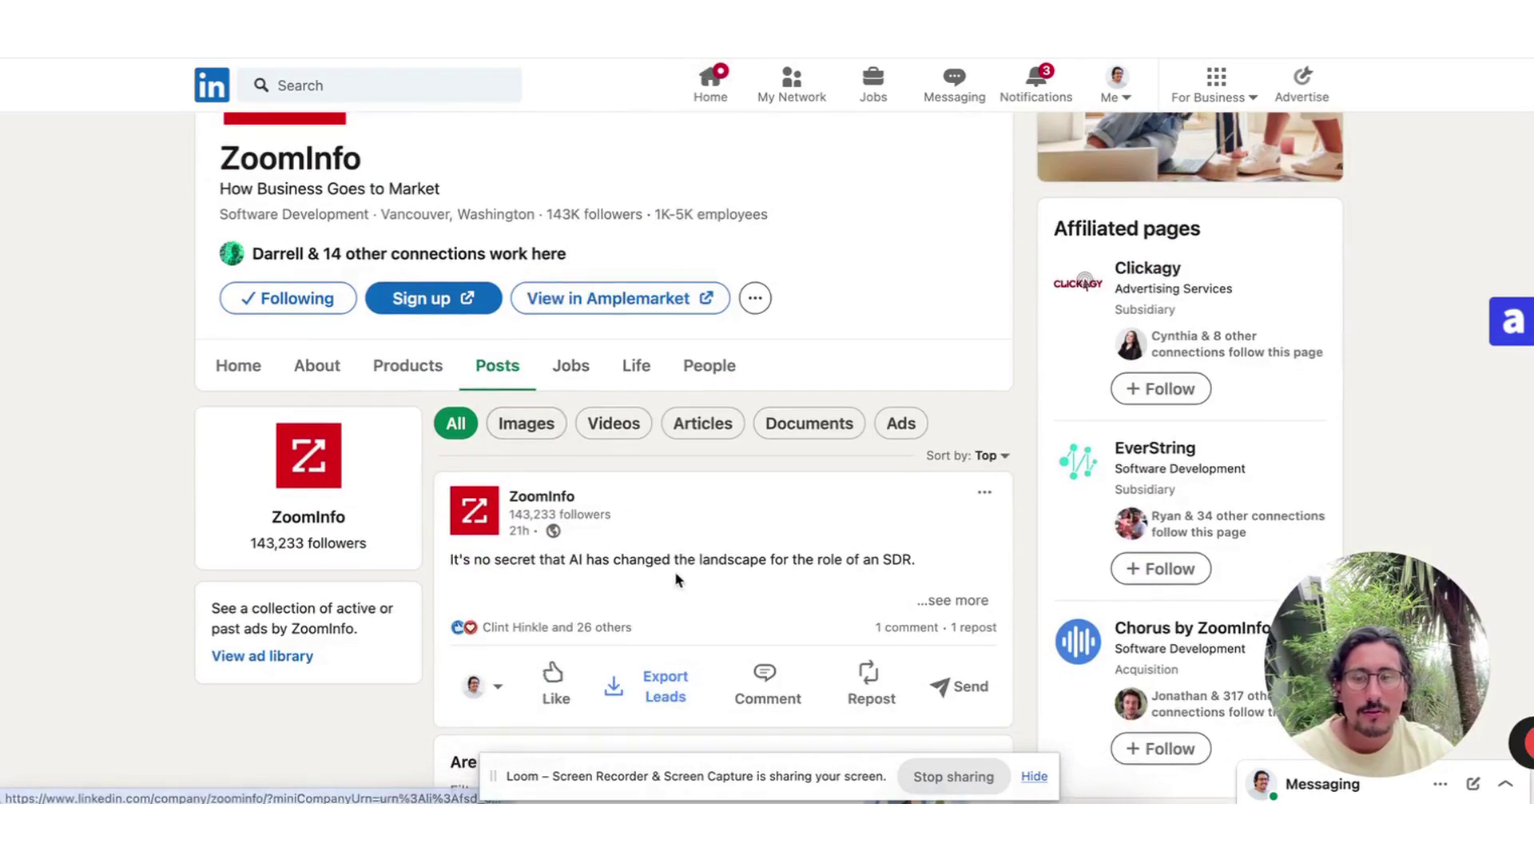
scroll(674, 571, "down", 3)
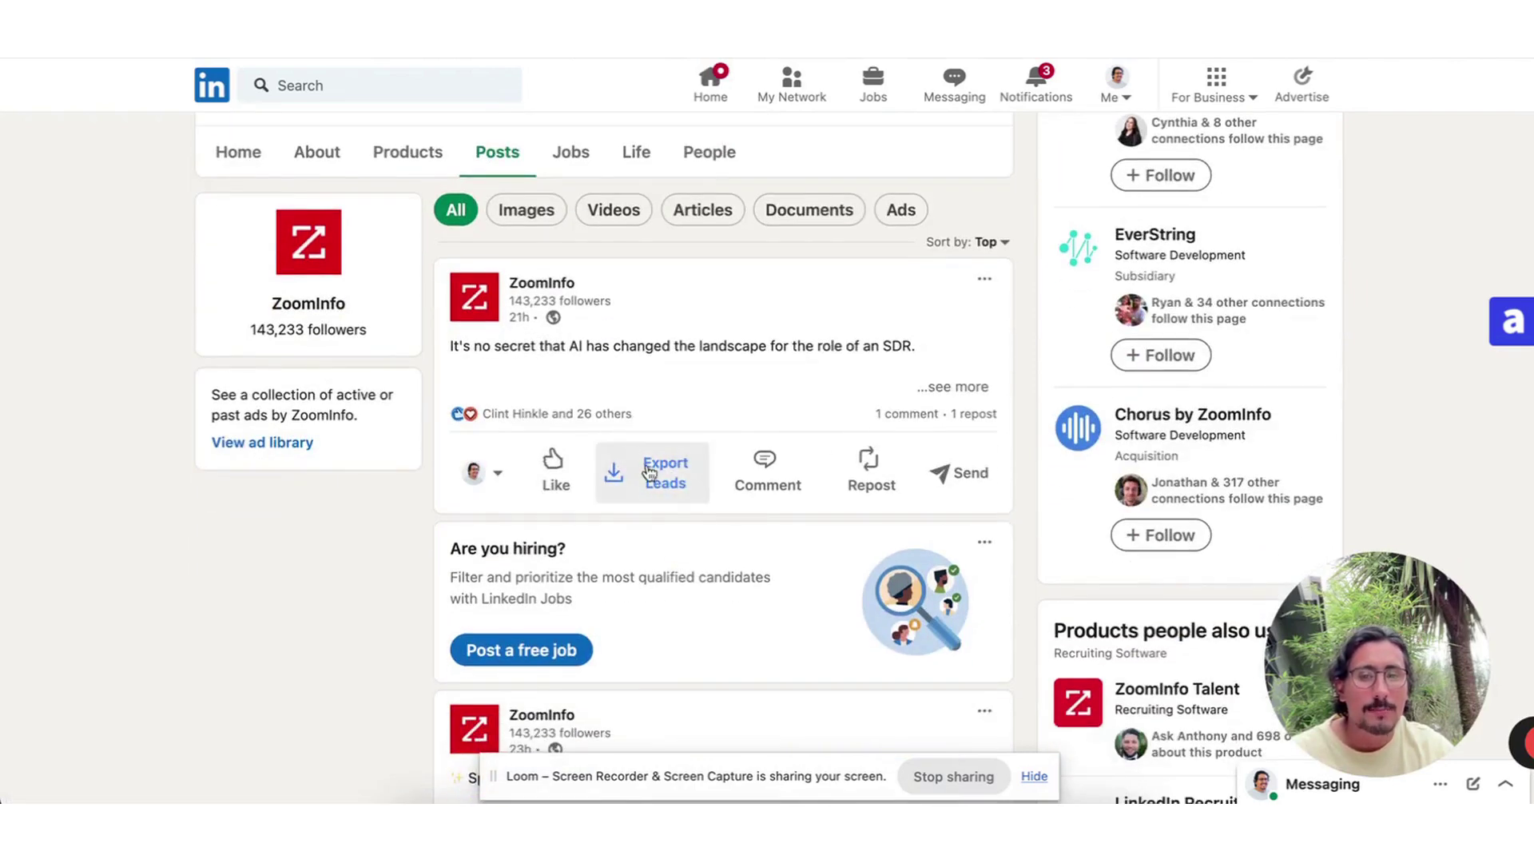
scroll(722, 524, "down", 5)
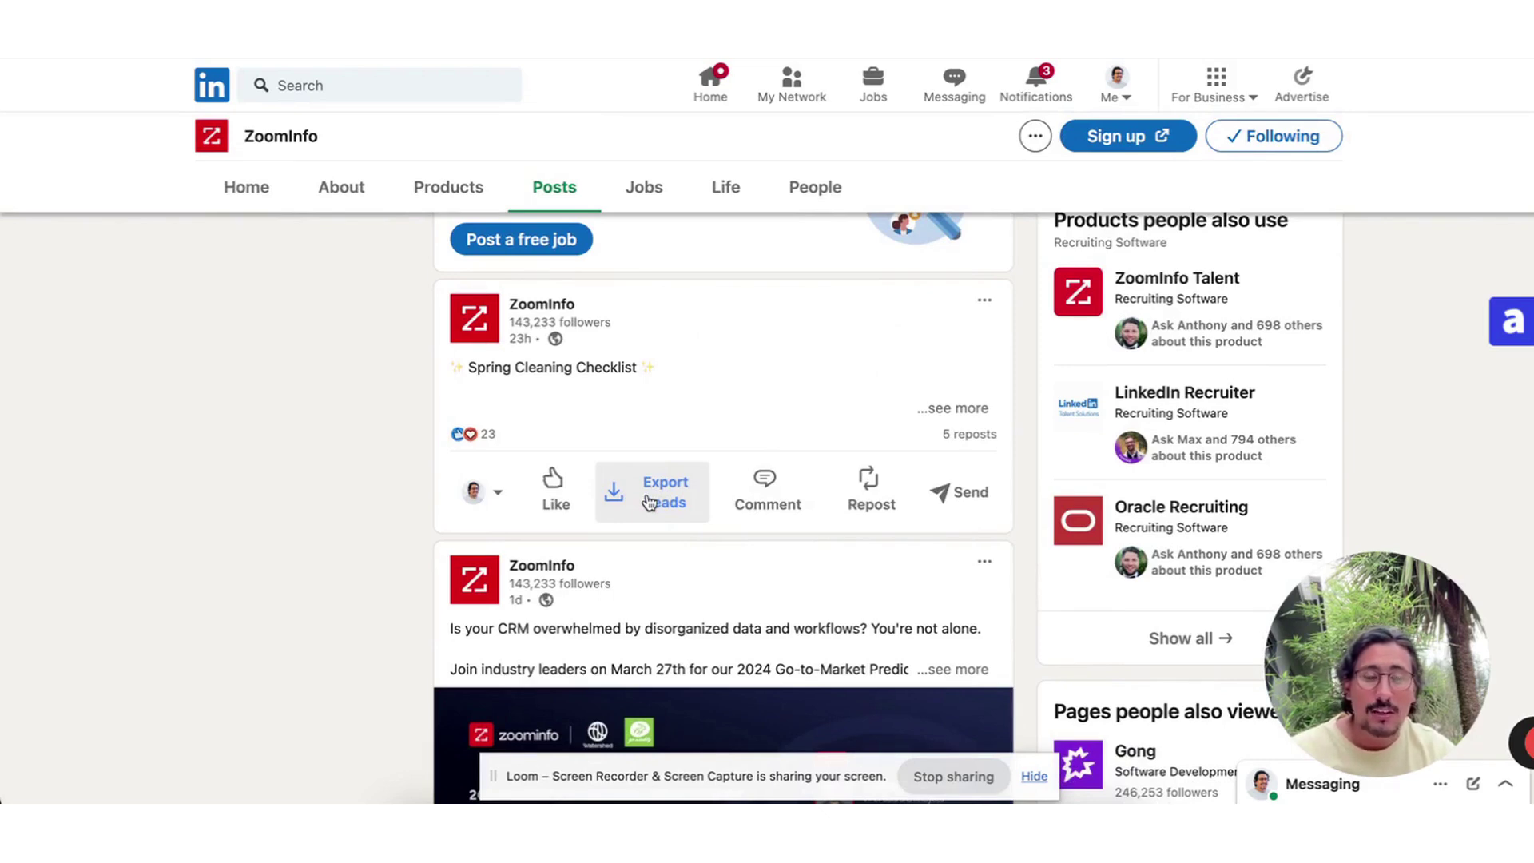
scroll(648, 501, "down", 7)
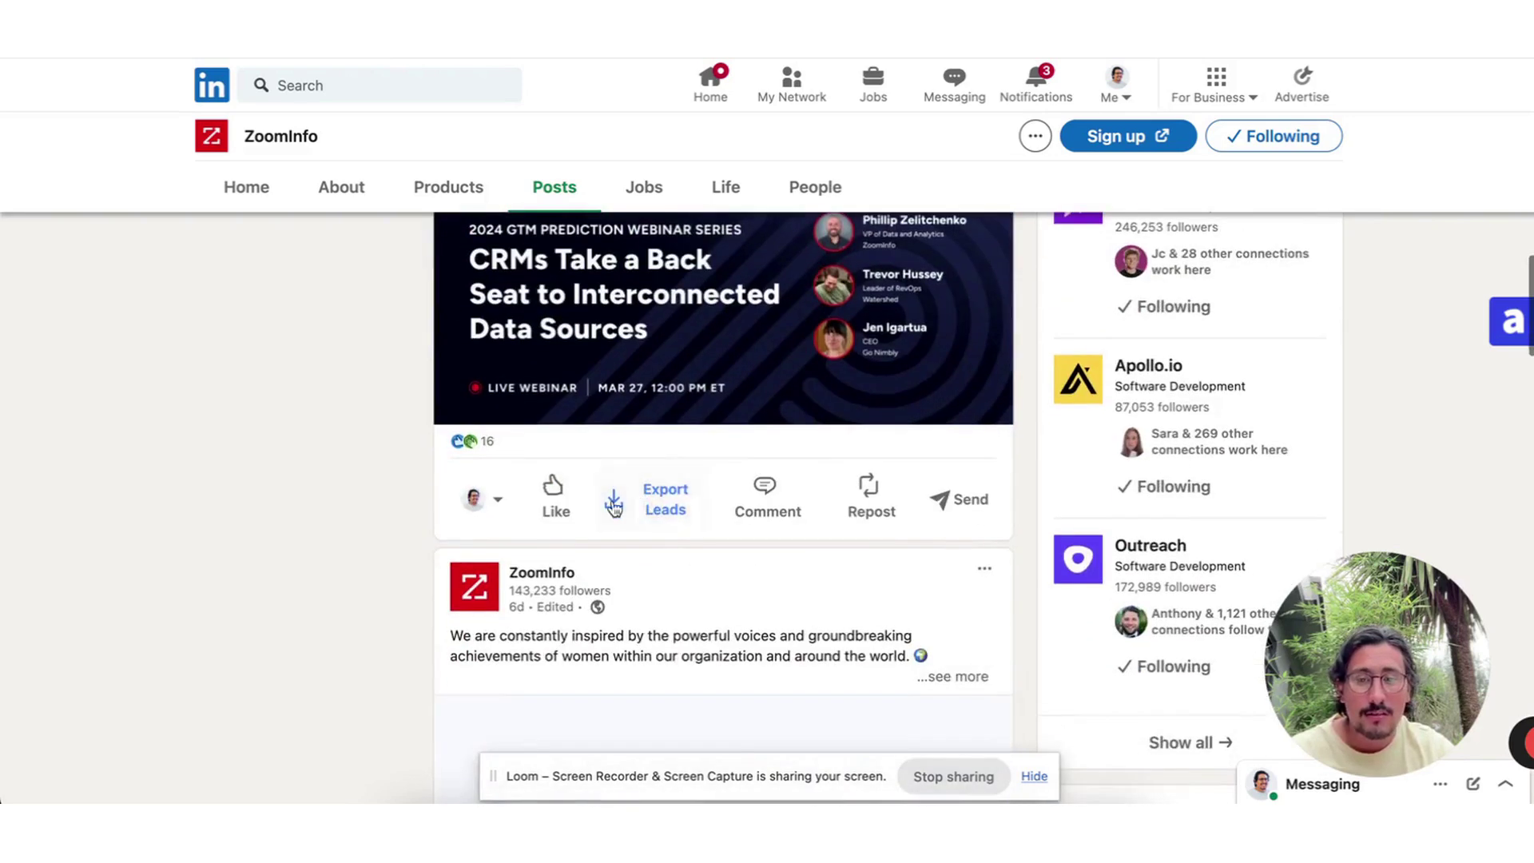
scroll(631, 506, "down", 8)
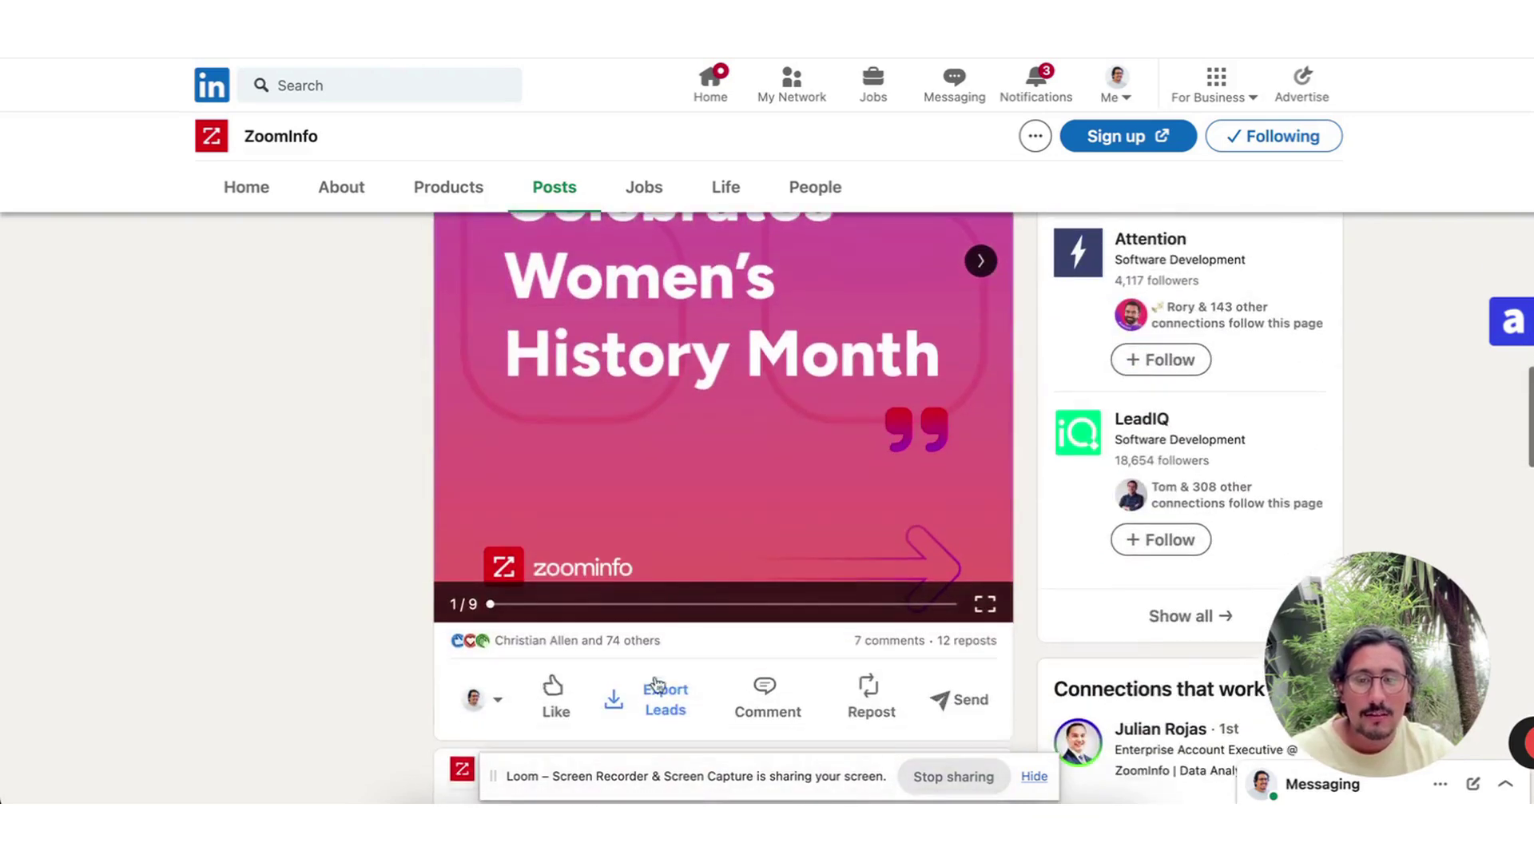
scroll(774, 653, "up", 5)
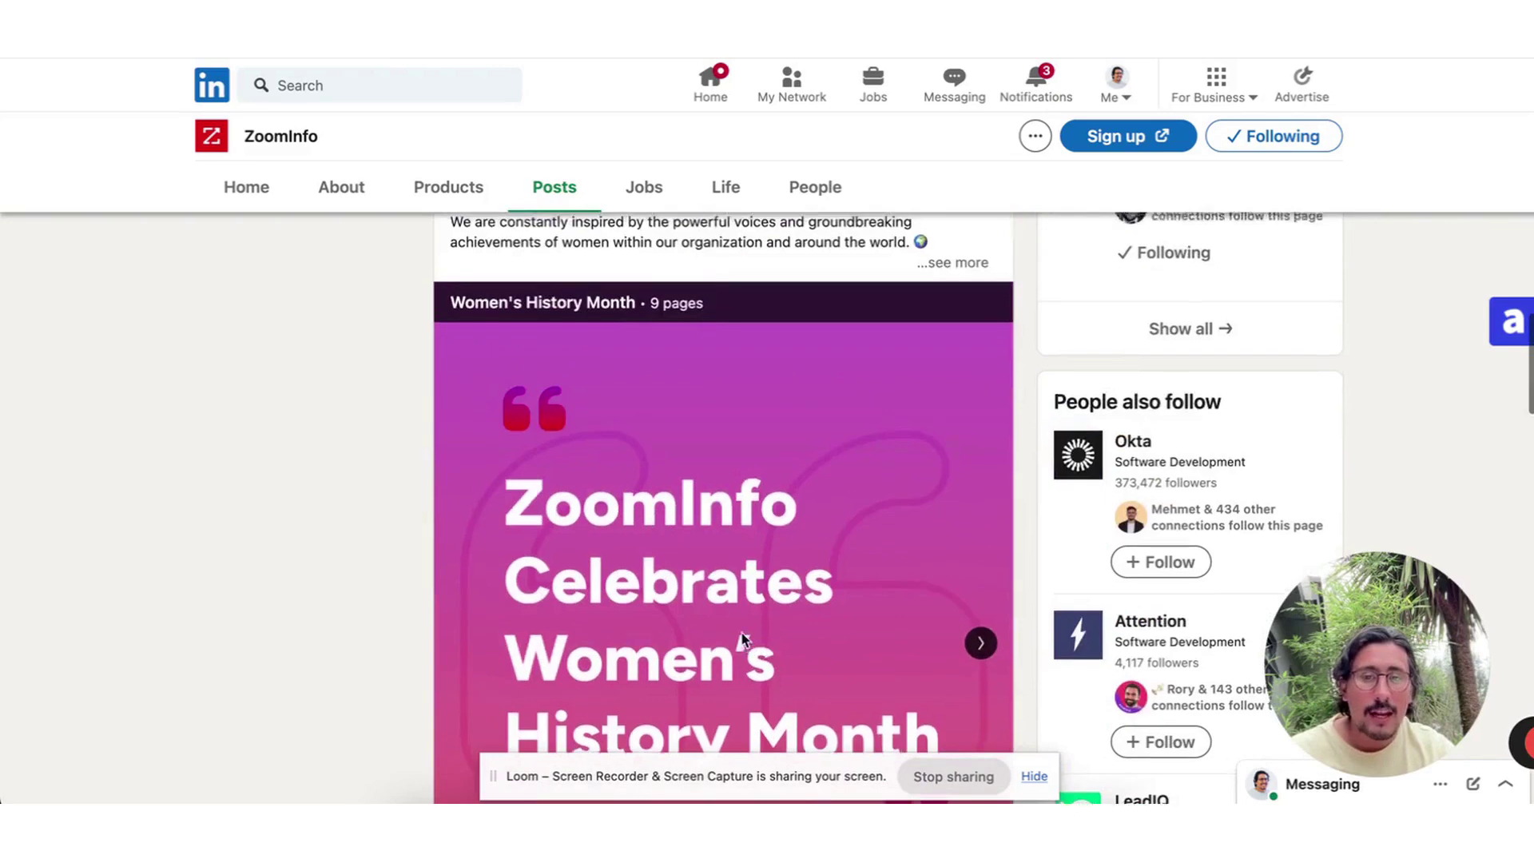
scroll(742, 636, "up", 13)
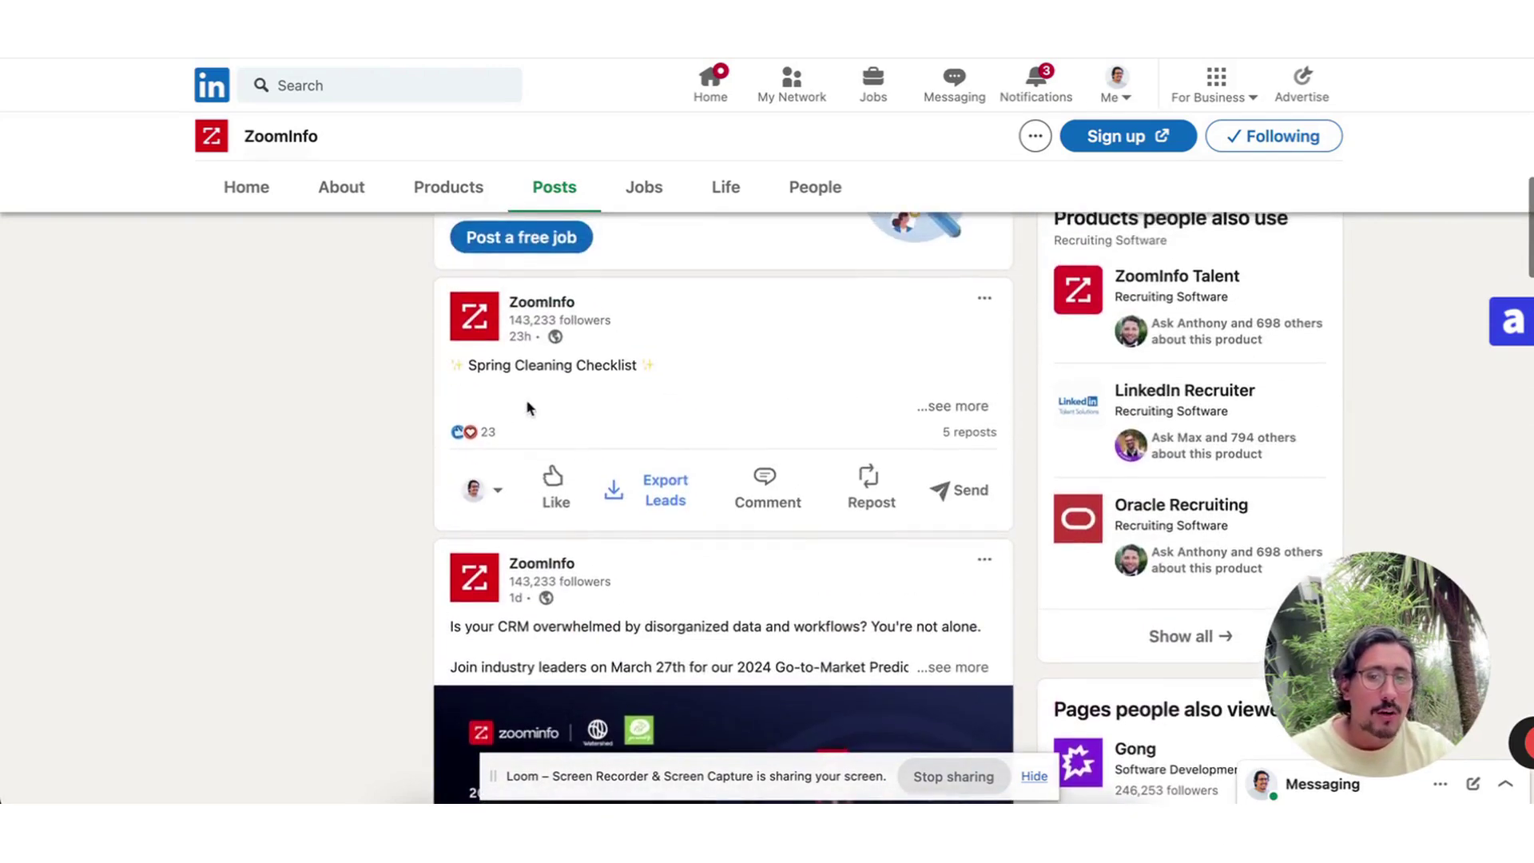
scroll(525, 407, "up", 10)
scroll(465, 457, "down", 3)
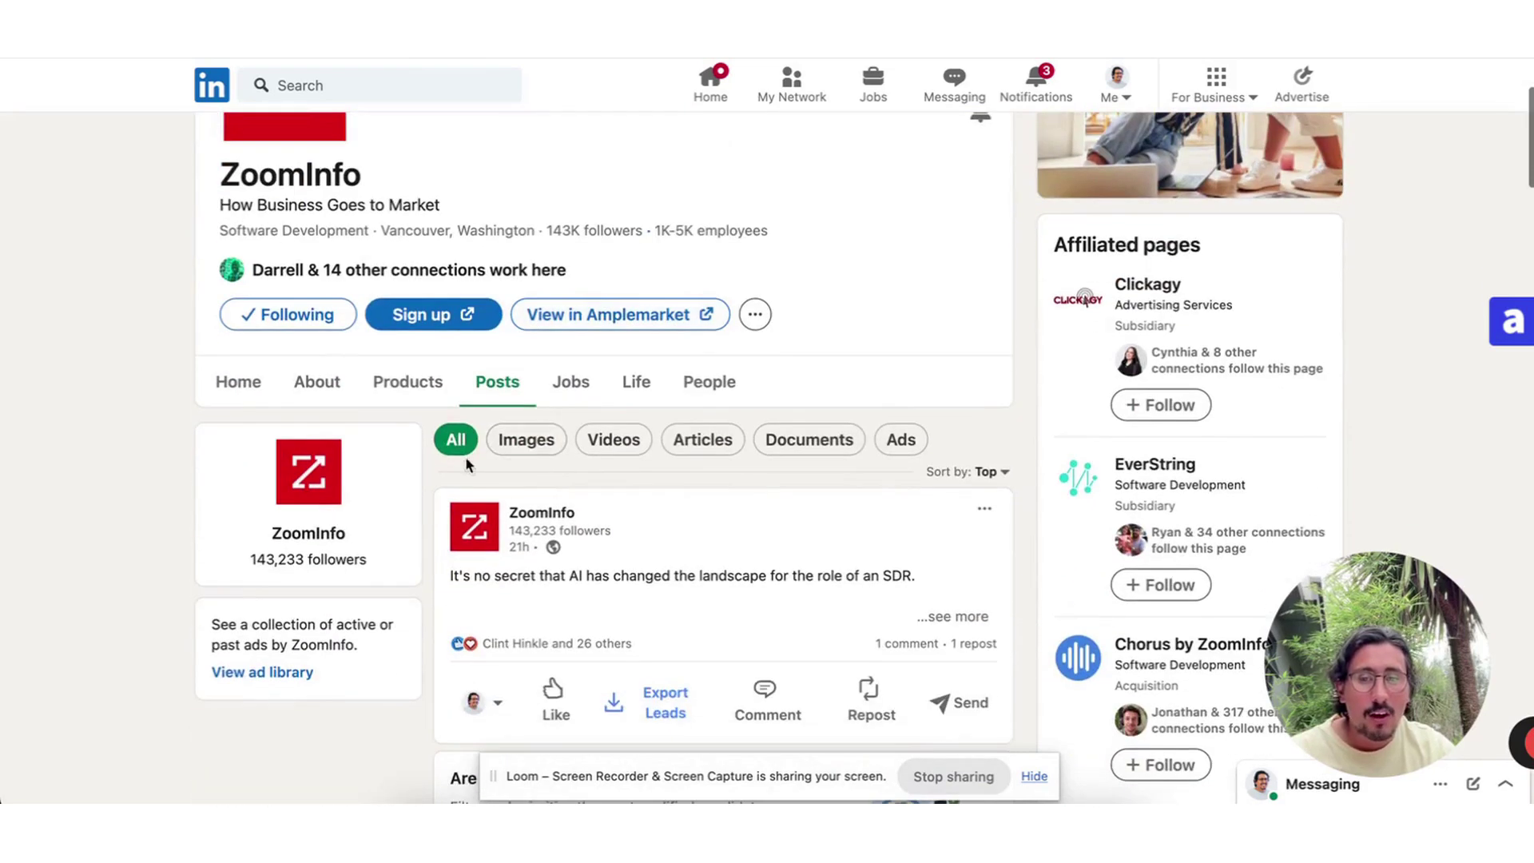
- Filter ZoomInfo's posts to Ads and review their estimated exportable leads, such as ~1 and ~4
left_click(909, 448)
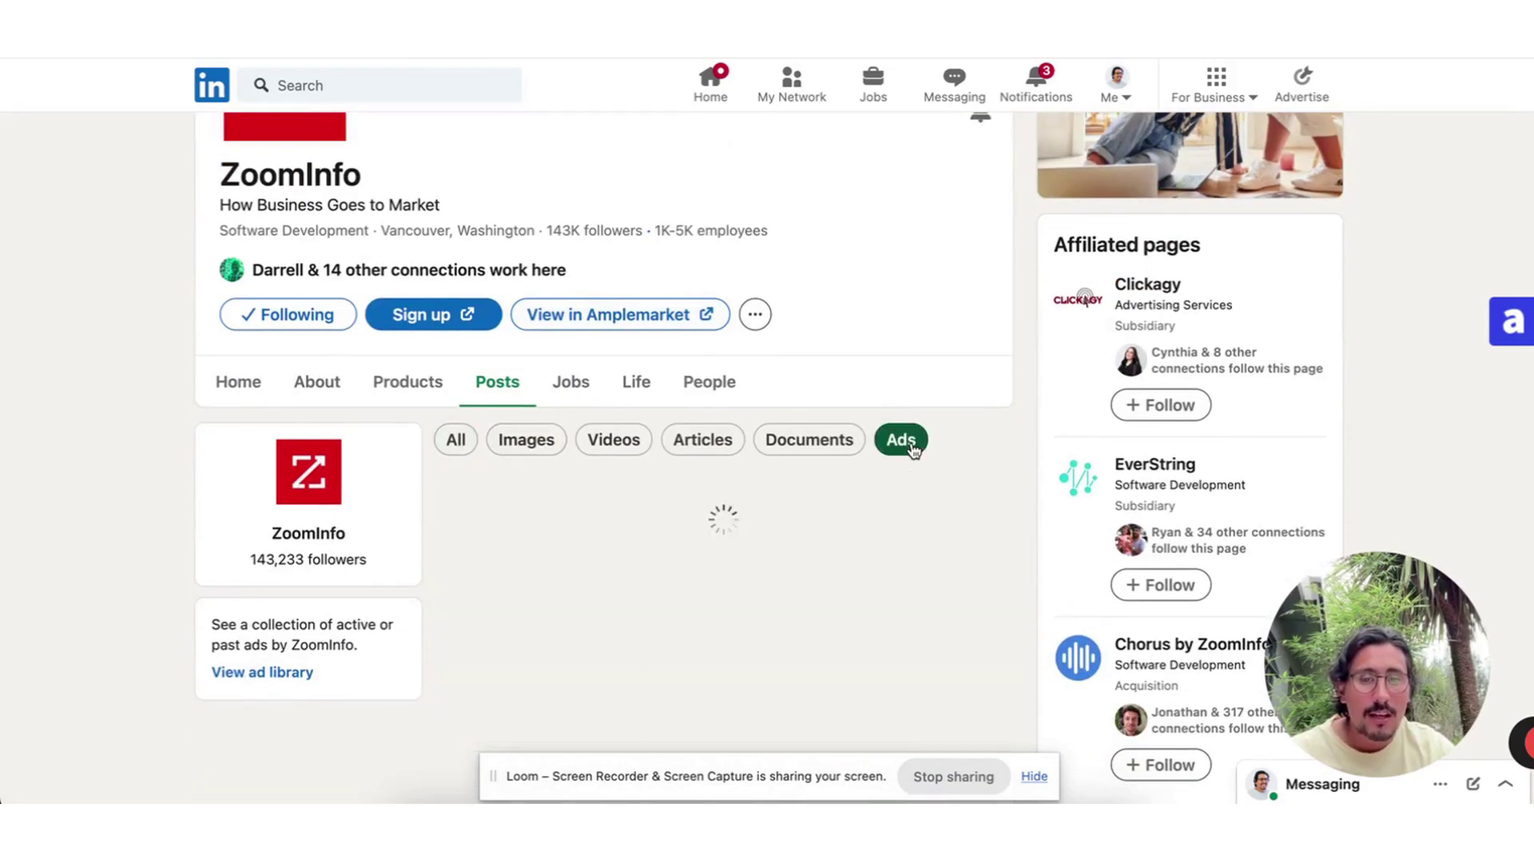
scroll(896, 492, "down", 10)
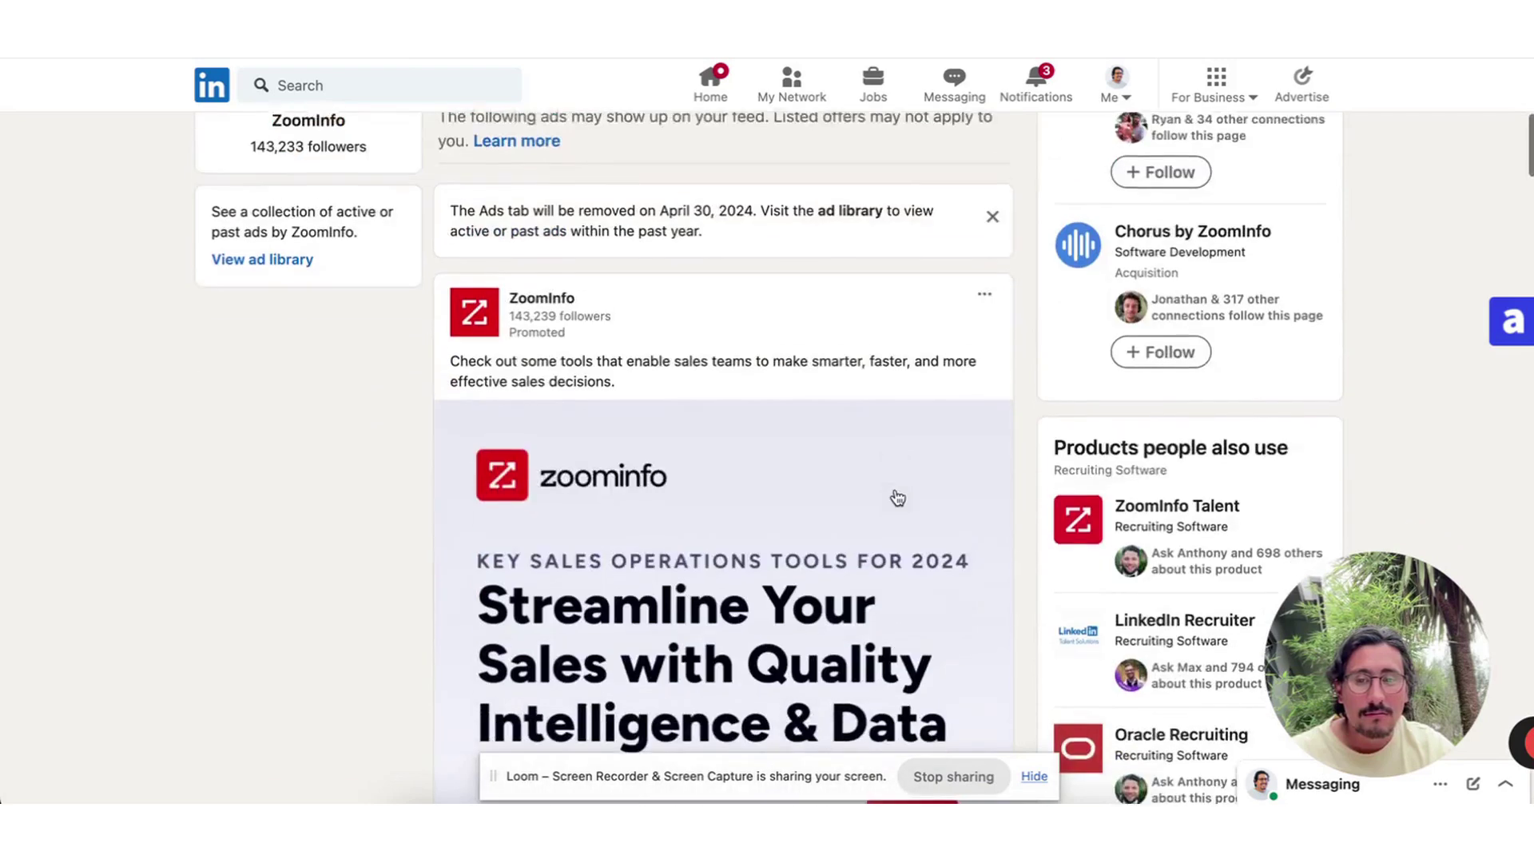
scroll(819, 623, "down", 1)
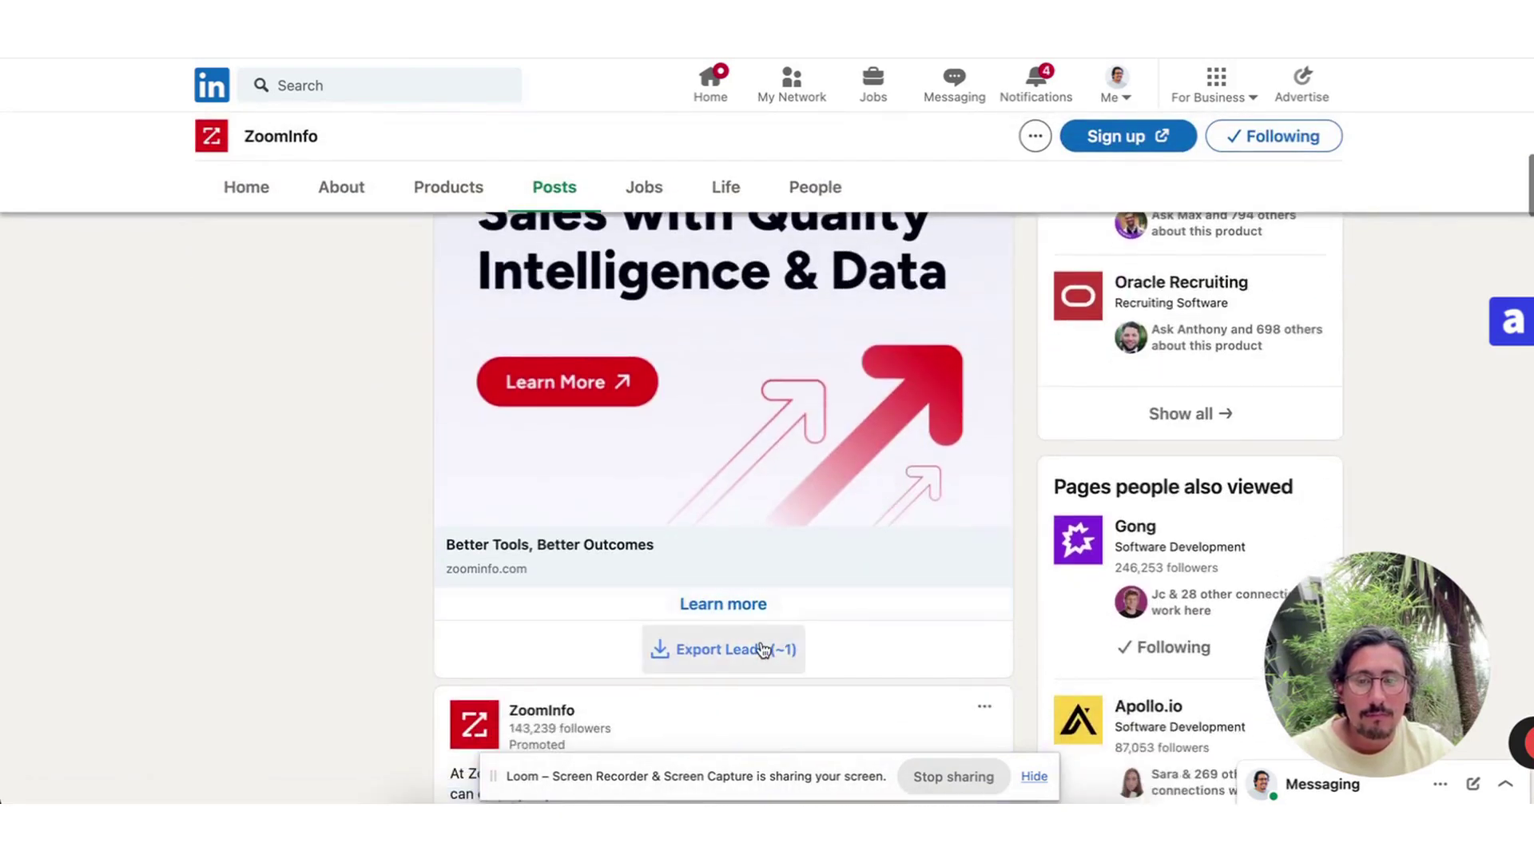
scroll(943, 639, "down", 2)
scroll(895, 635, "down", 5)
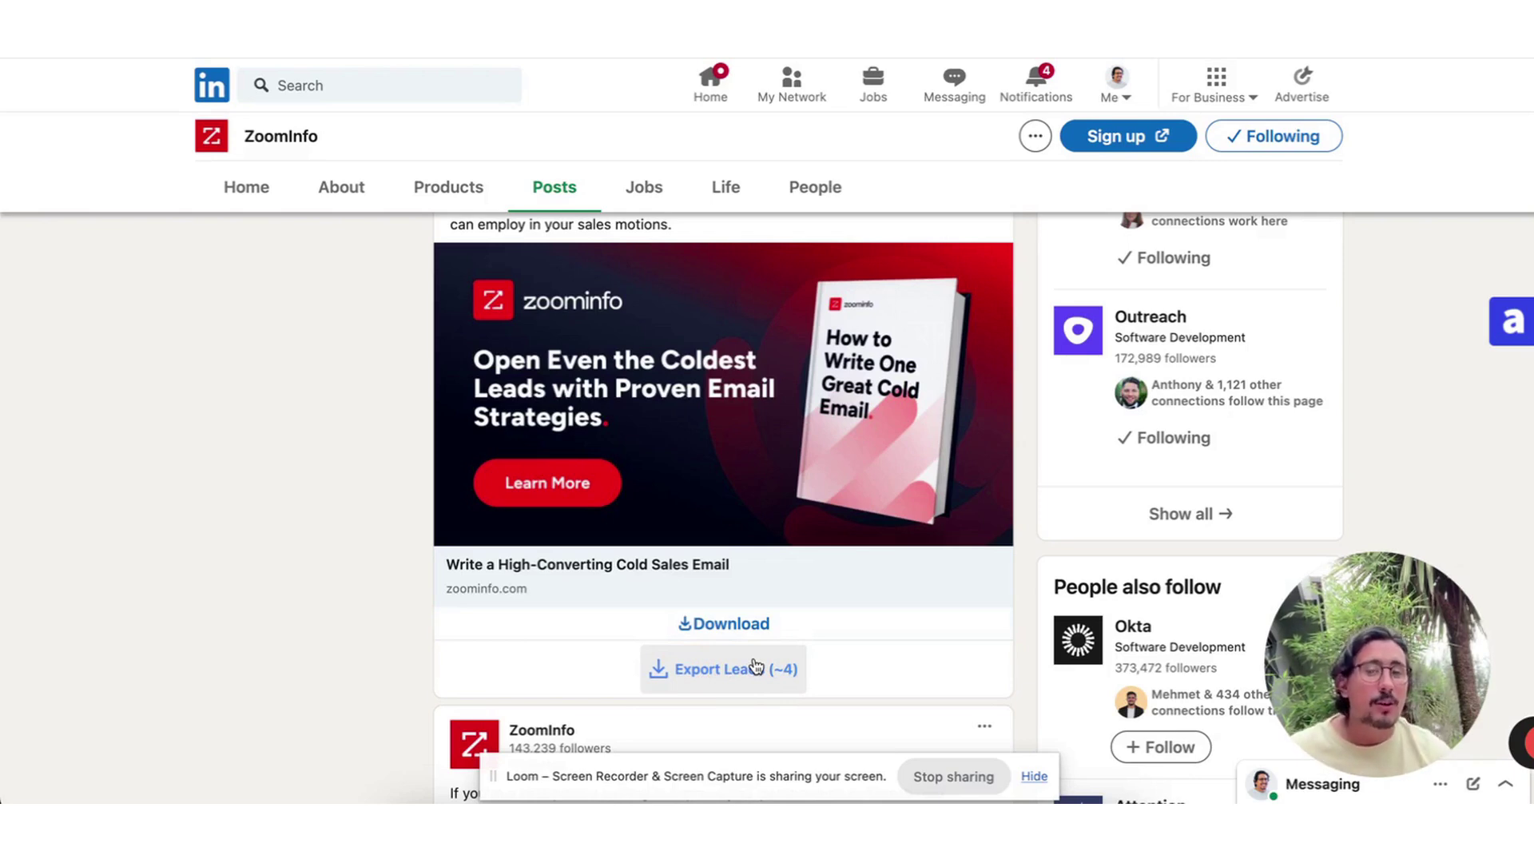
scroll(757, 659, "up", 15)
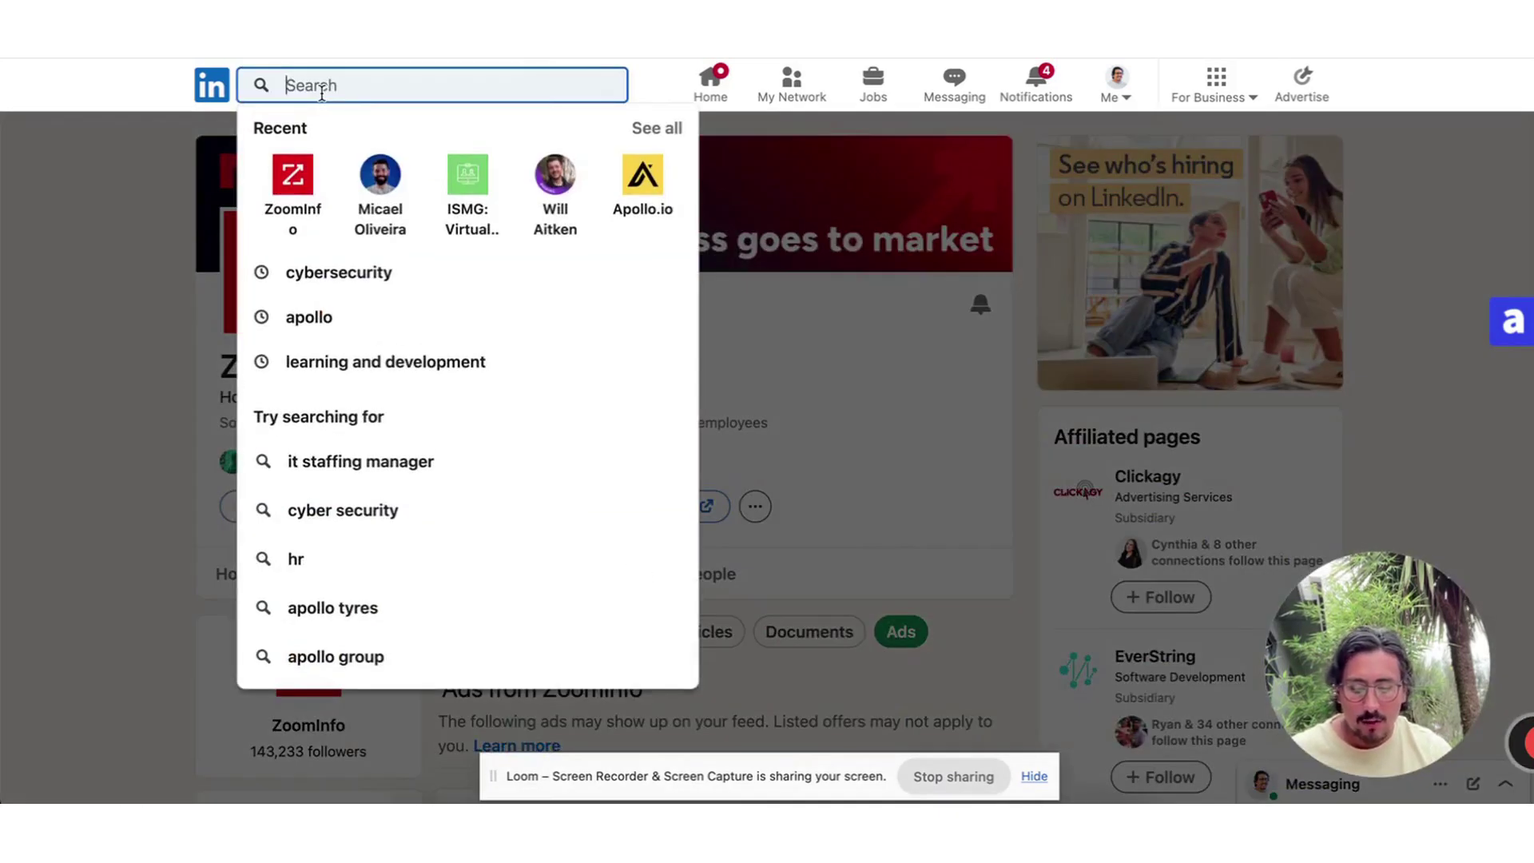
- Search LinkedIn for 'sales enablement' and filter the results to Events, giving 145 results
type("sales en")
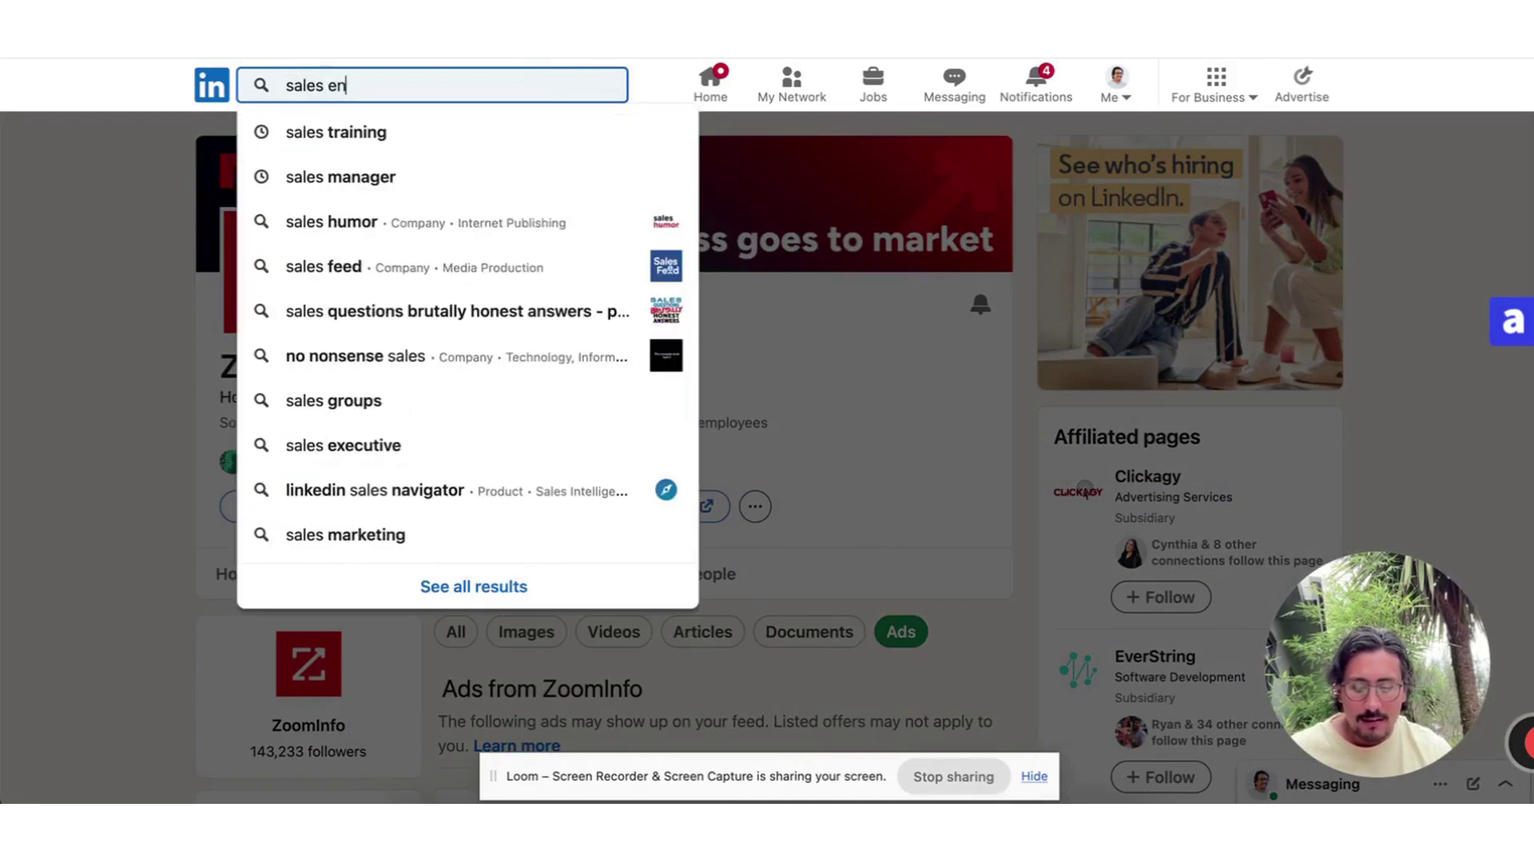
type("ablement")
key("Return")
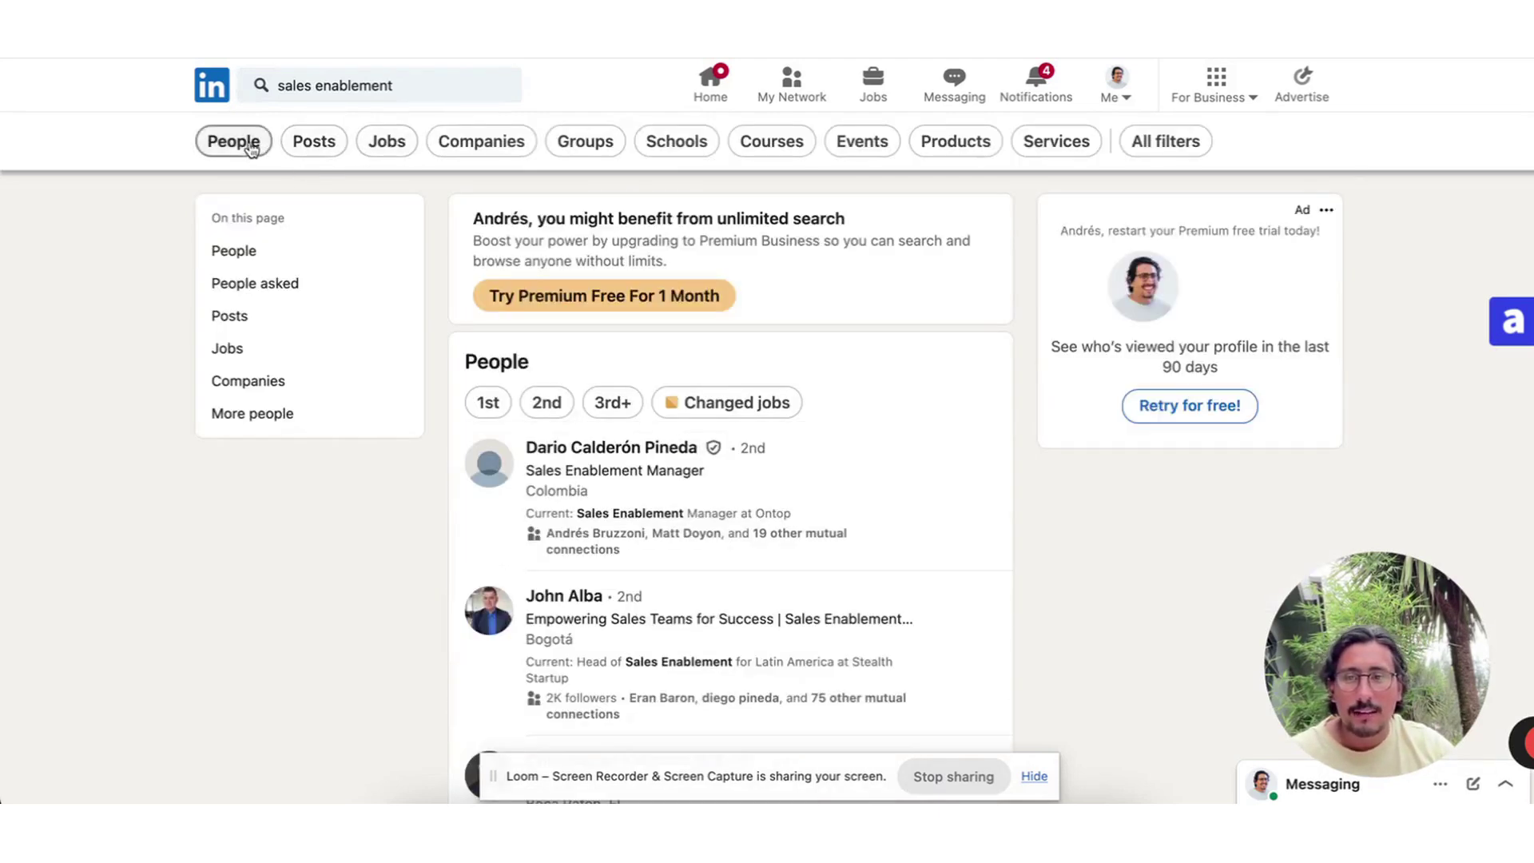
left_click(853, 141)
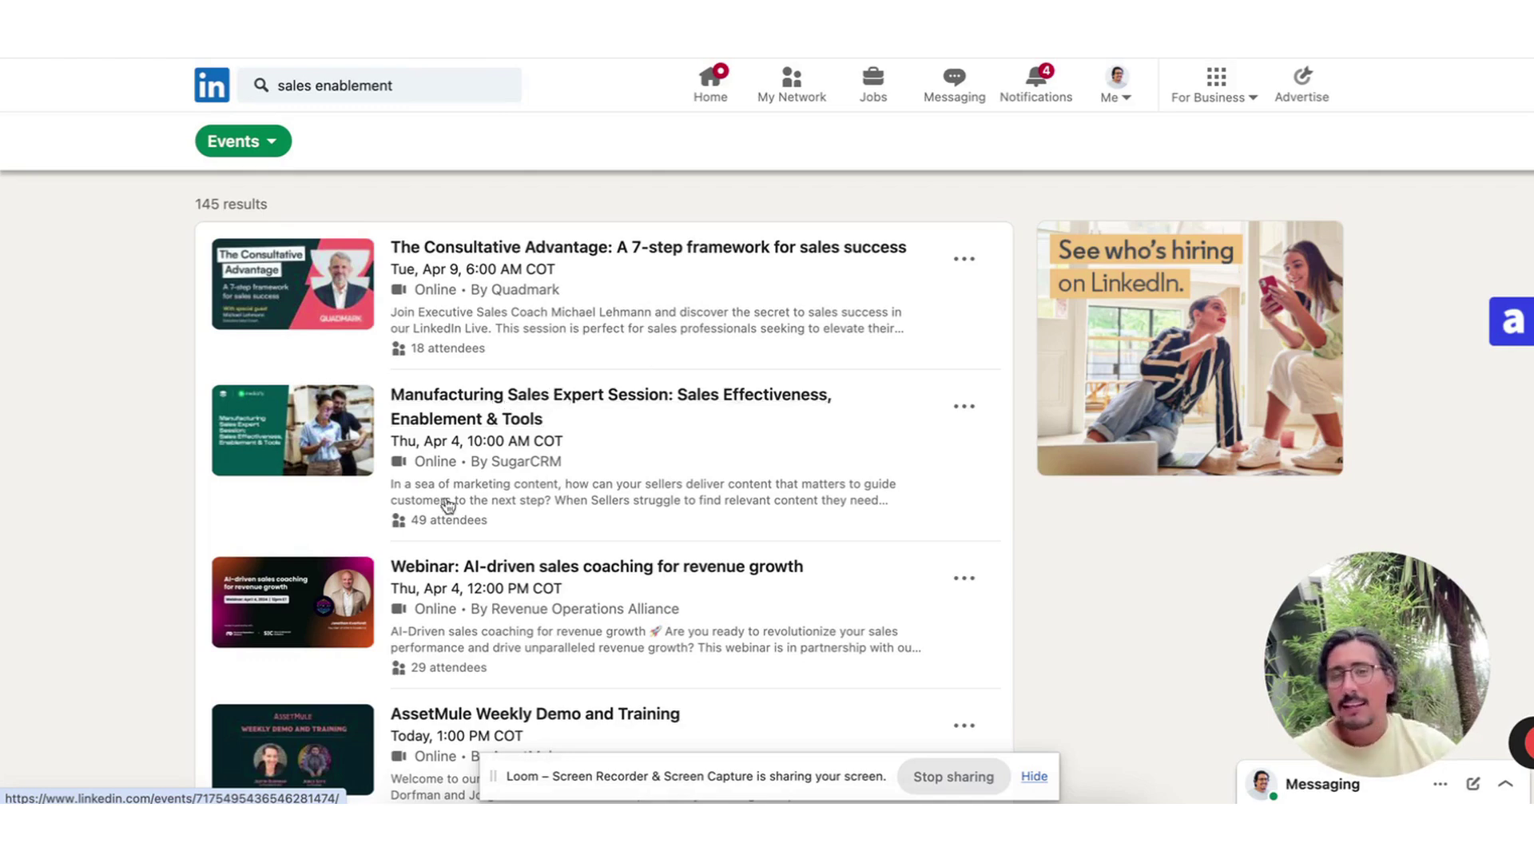
- Scroll through the sales enablement event listings and back up to the top
scroll(741, 555, "down", 2)
scroll(742, 555, "down", 1)
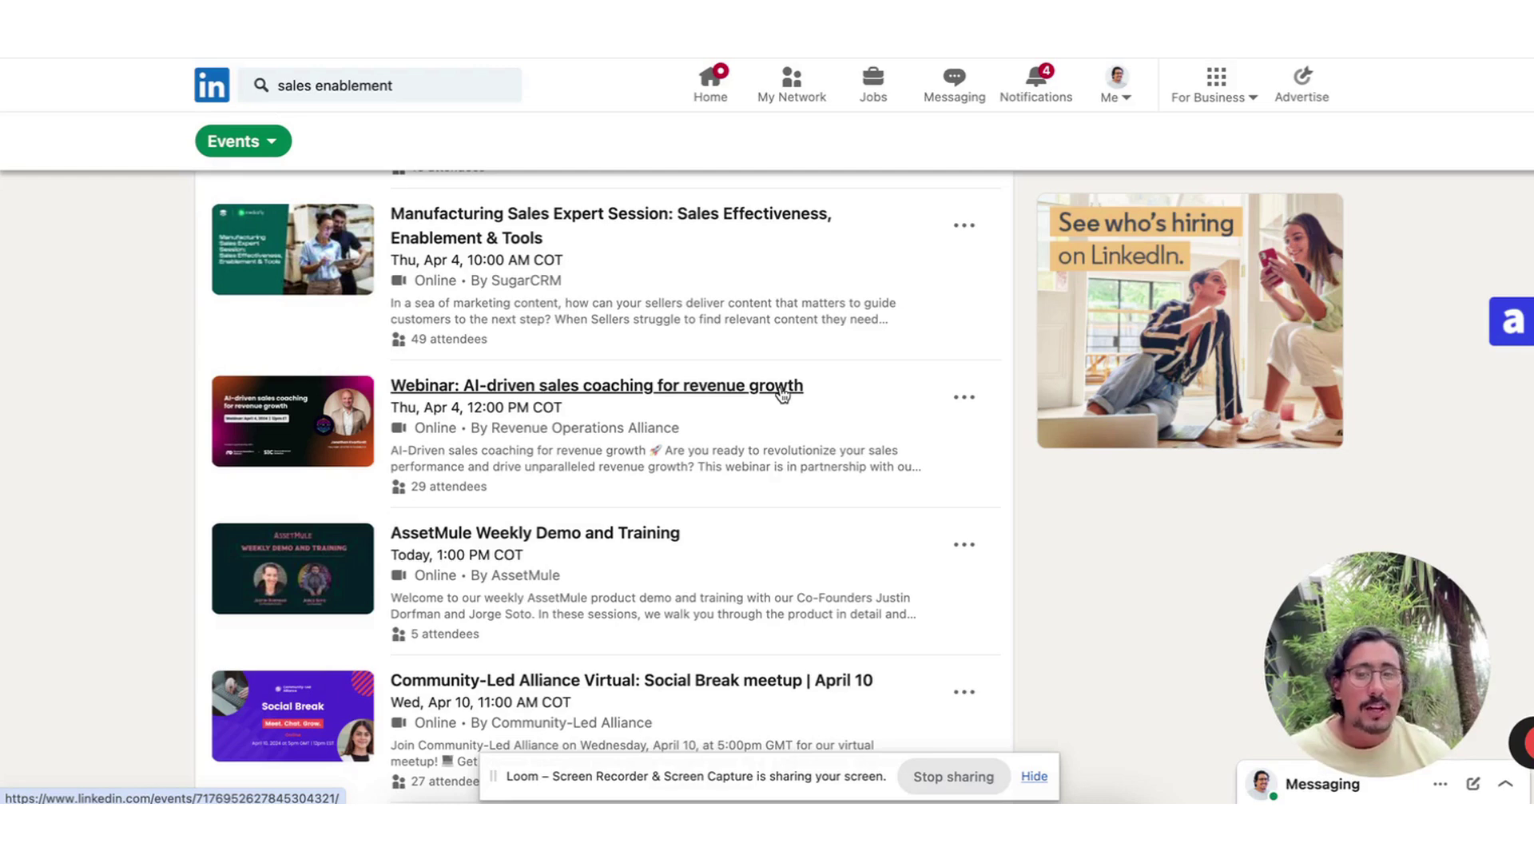
scroll(588, 440, "up", 5)
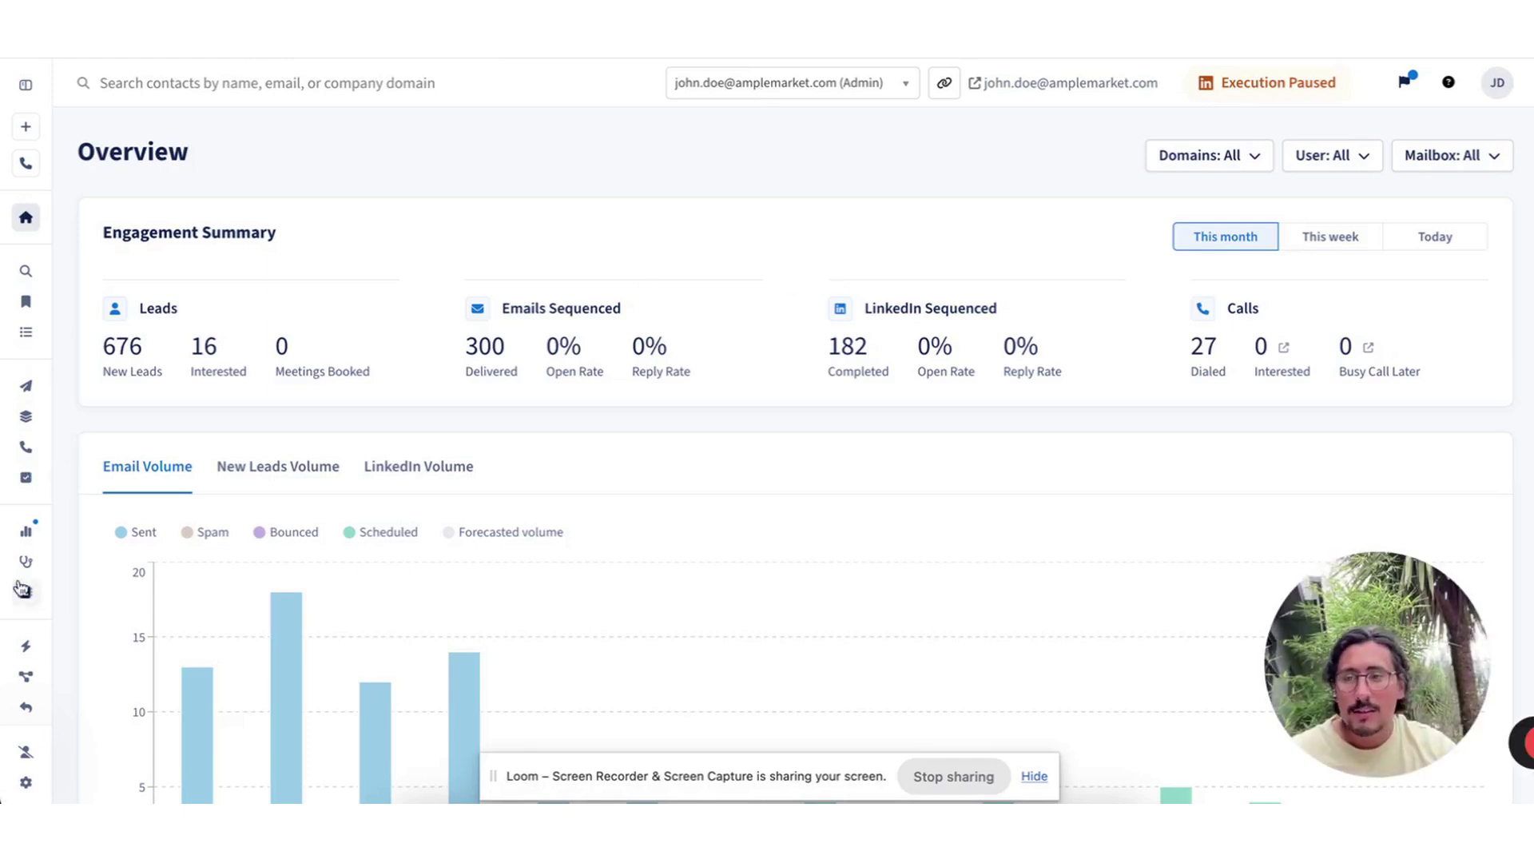
- Open Sequence Templates and filter the list by 'test' instead of 'outbound'
left_click(26, 428)
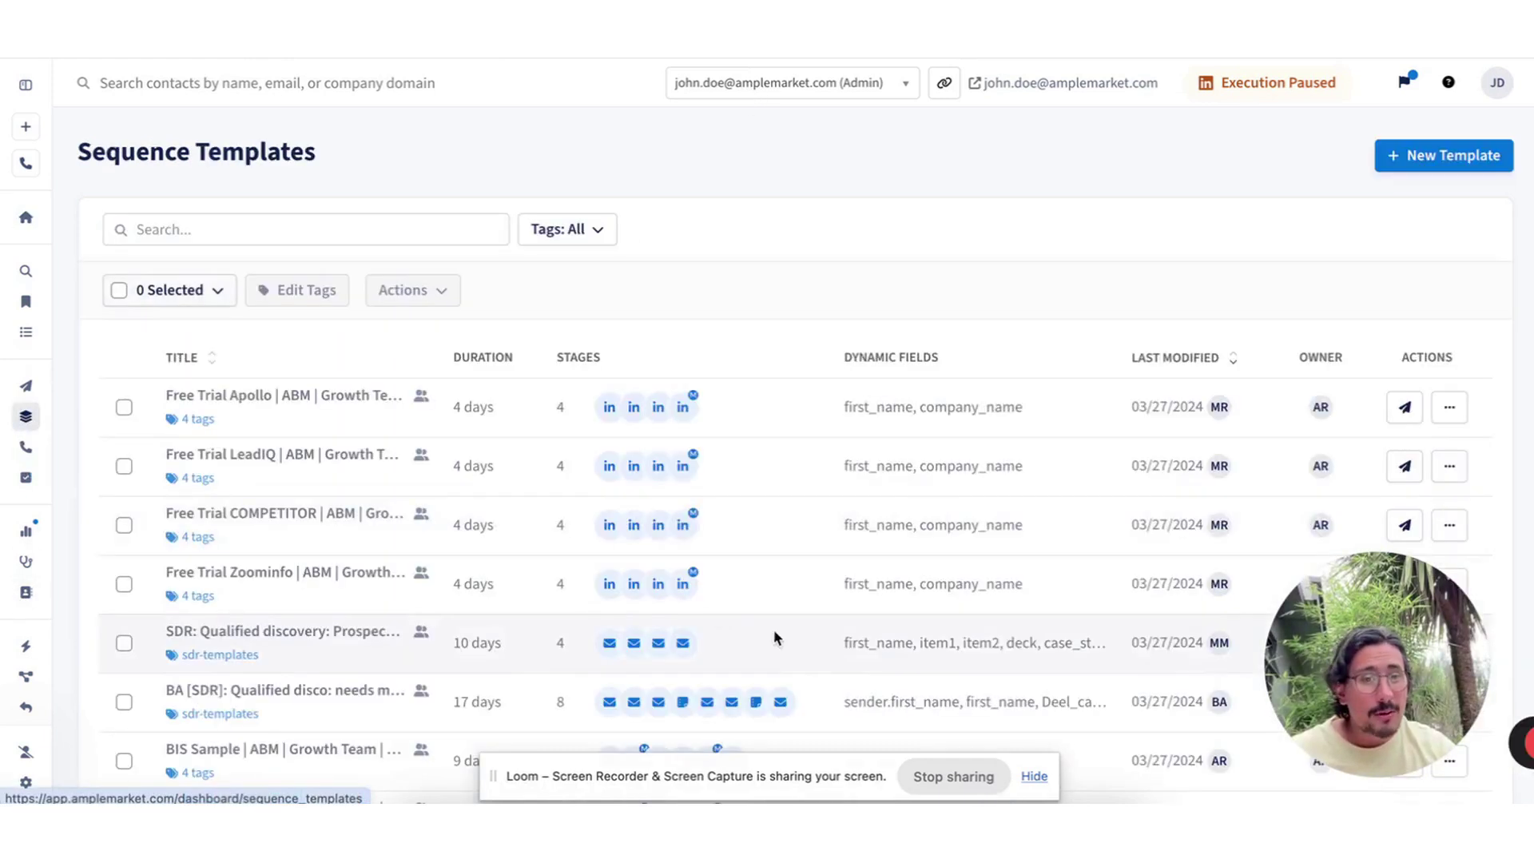
left_click(252, 222)
type("outbound")
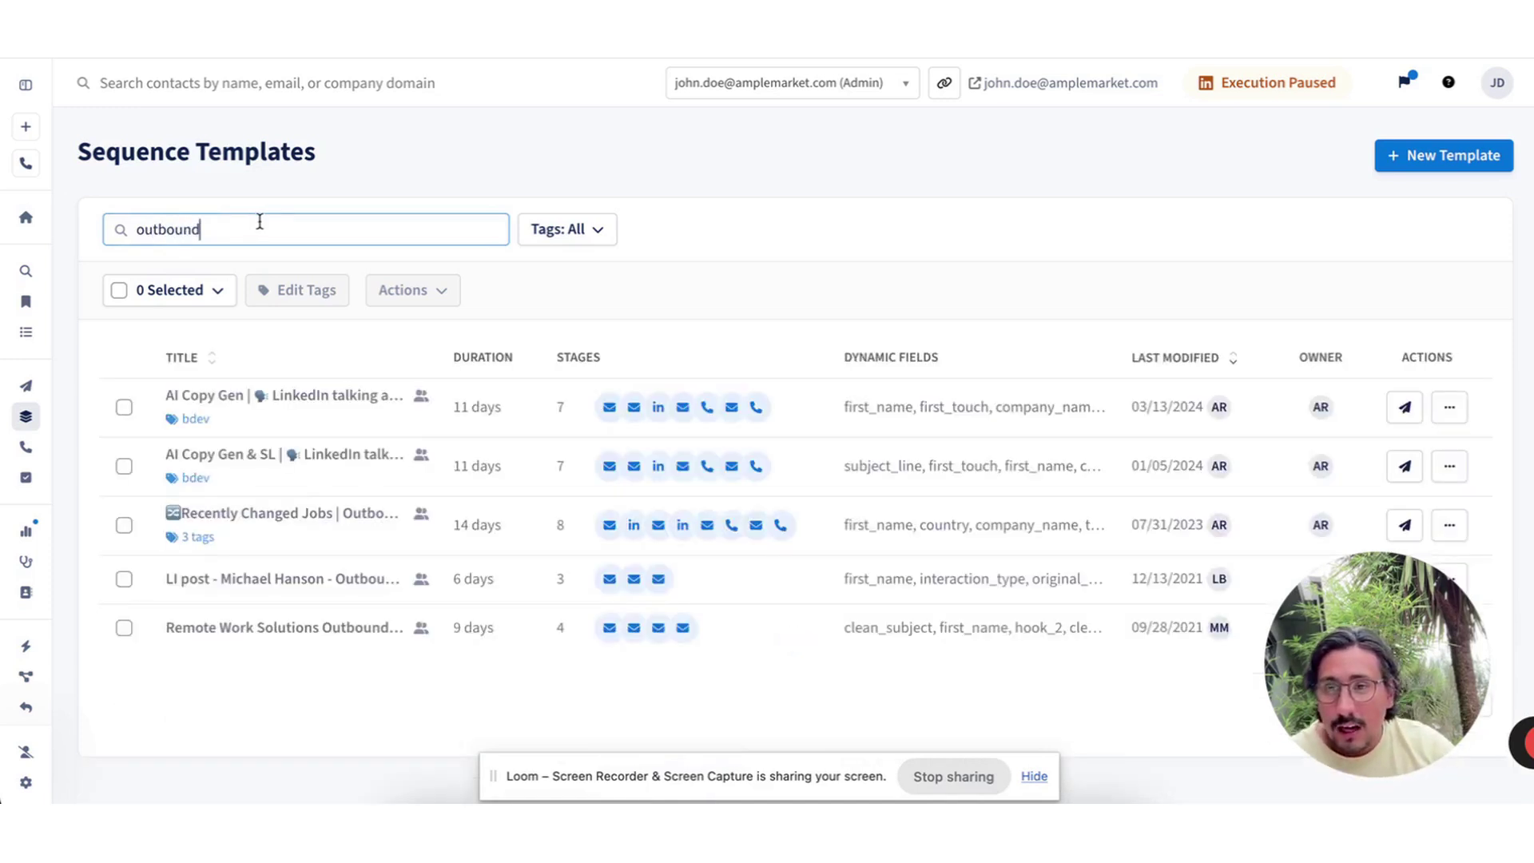
key("BackSpace")
key("BackSpace")
key("BackSpace")
key("BackSpace")
key("BackSpace")
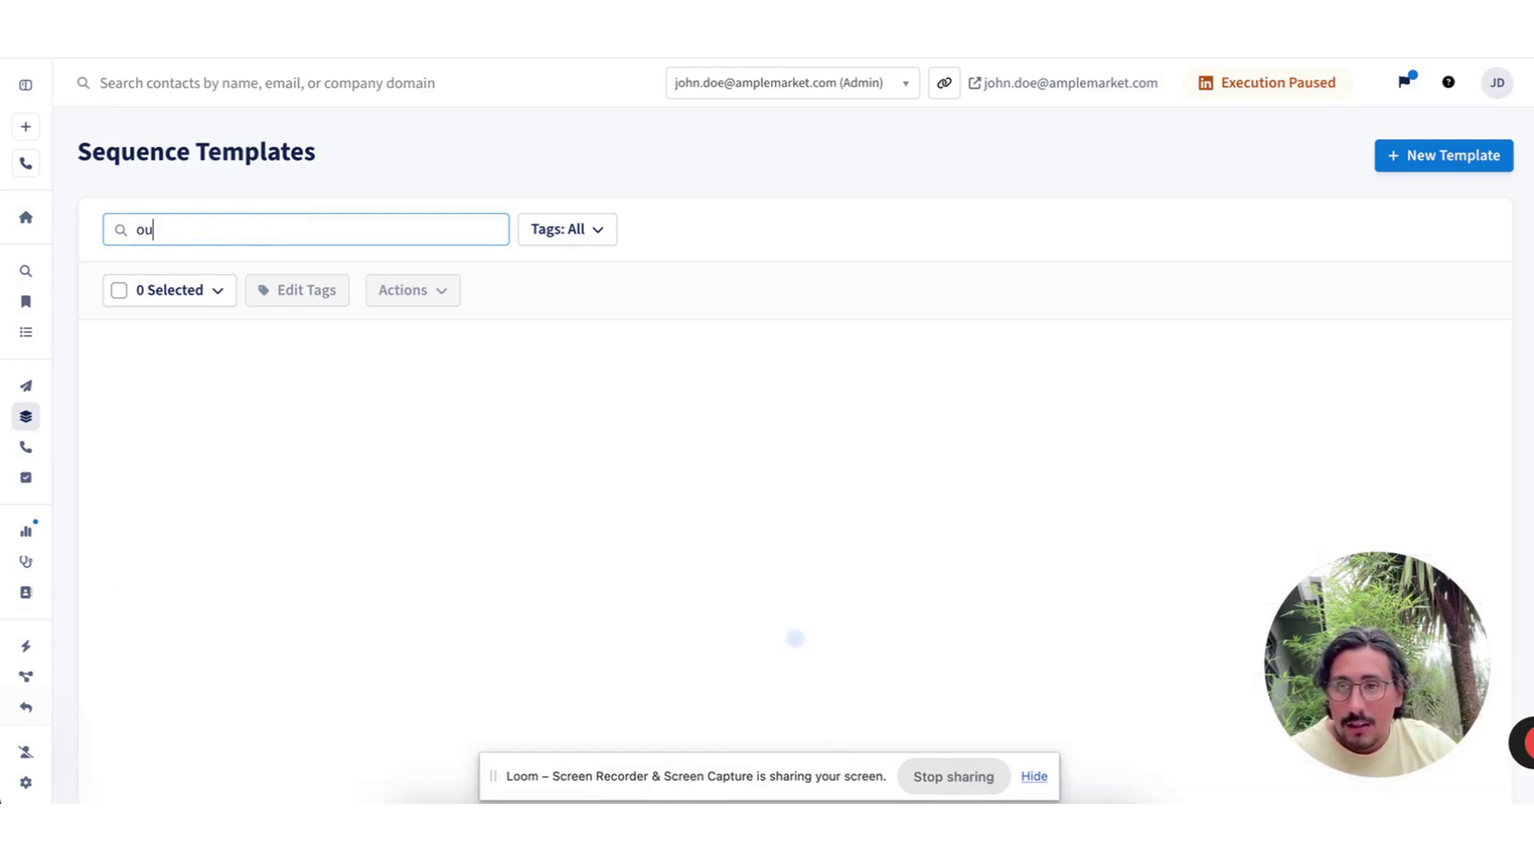
key("BackSpace")
key("BackSpace")
type("test")
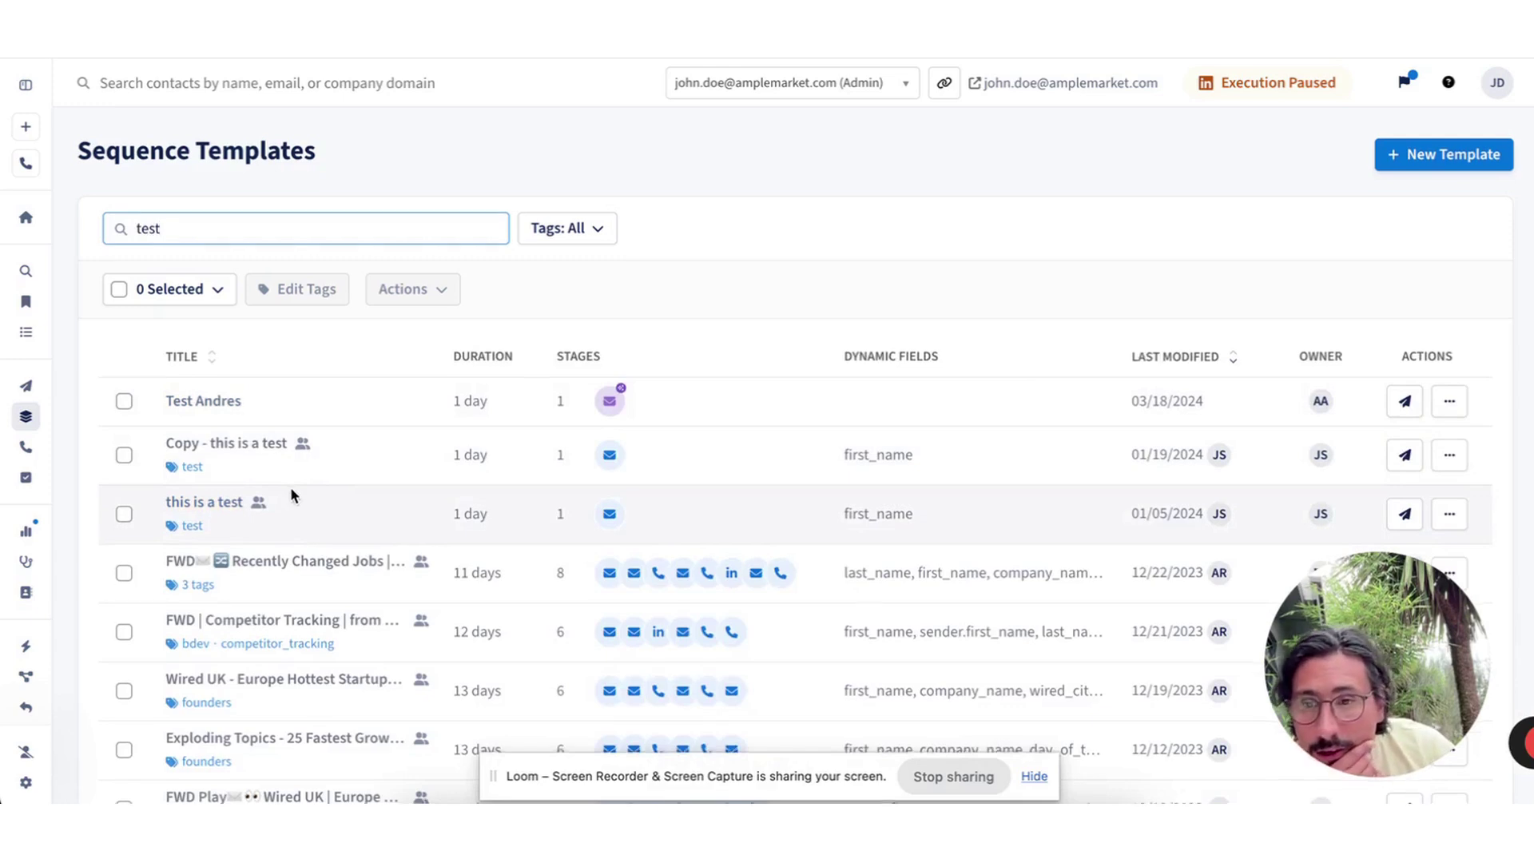
scroll(290, 495, "down", 3)
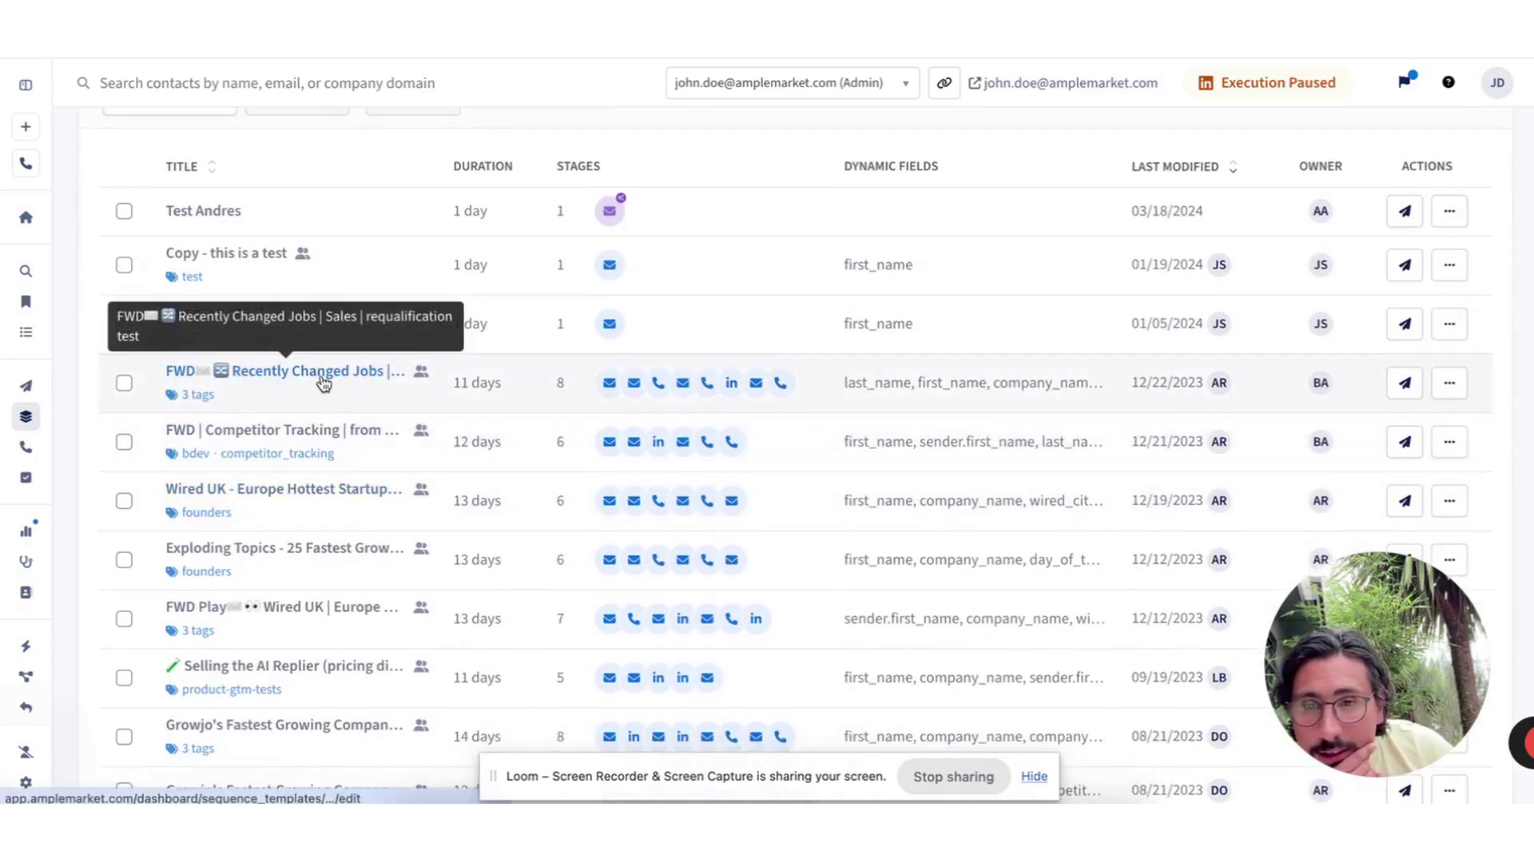
- Open the Recently Changed Jobs | Sales | requalification test template and scroll through its steps
left_click(322, 377)
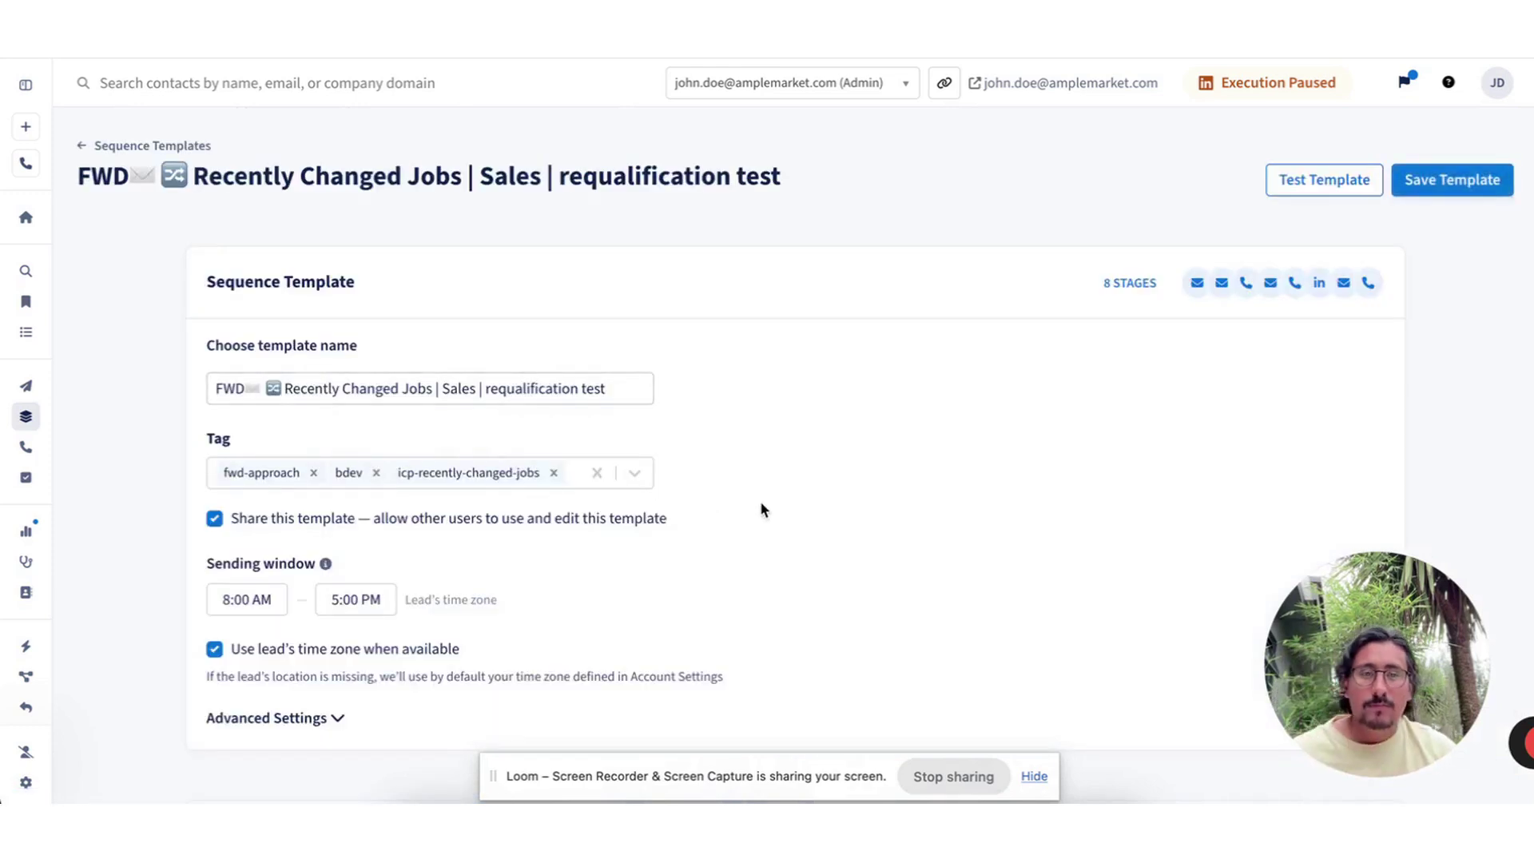
scroll(760, 501, "down", 7)
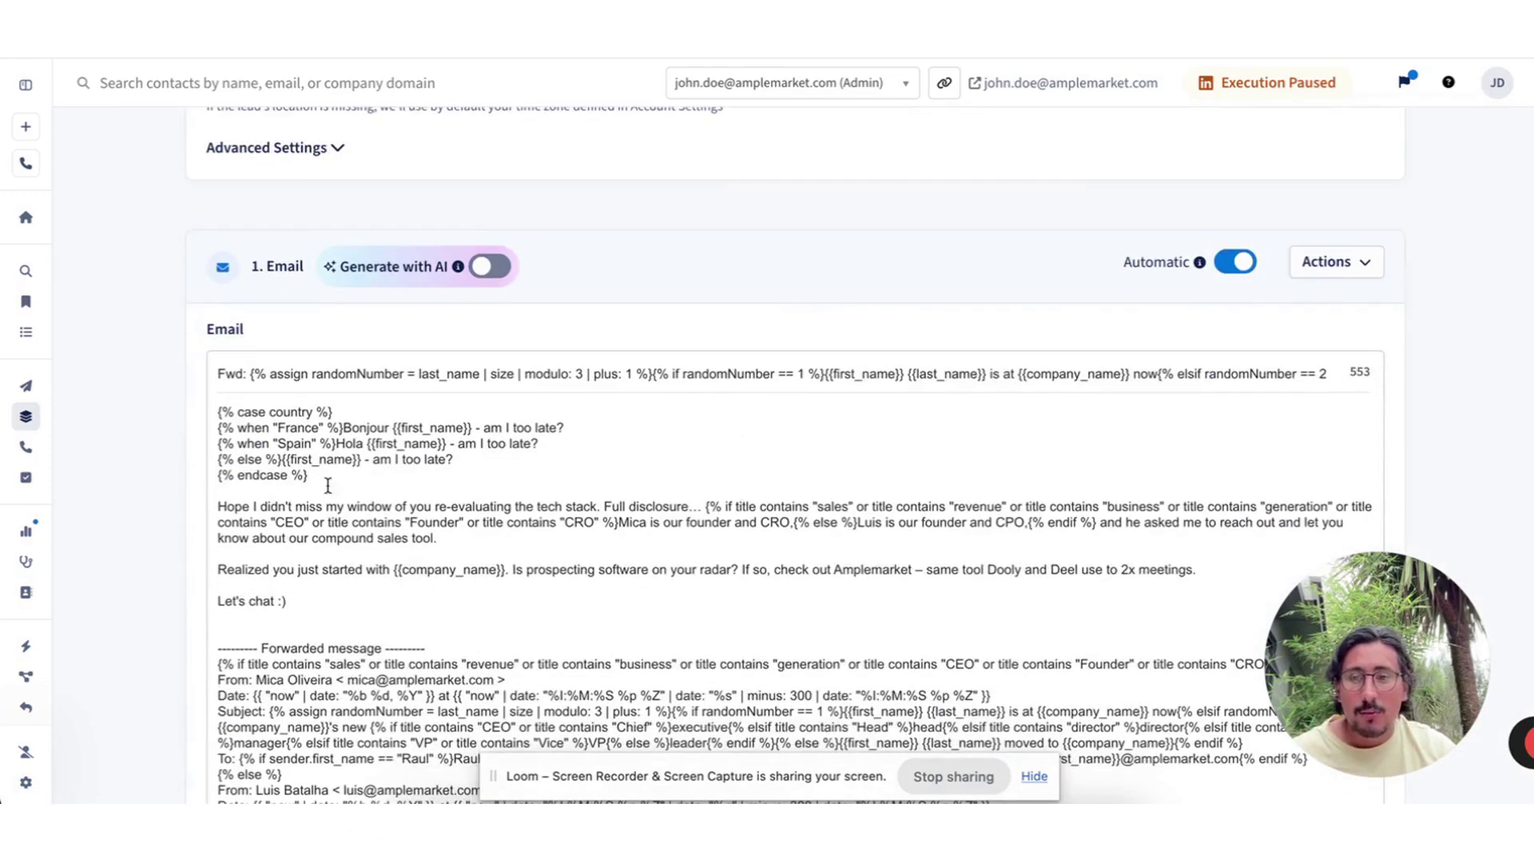
scroll(360, 483, "down", 1)
left_click_drag(376, 420, 210, 353)
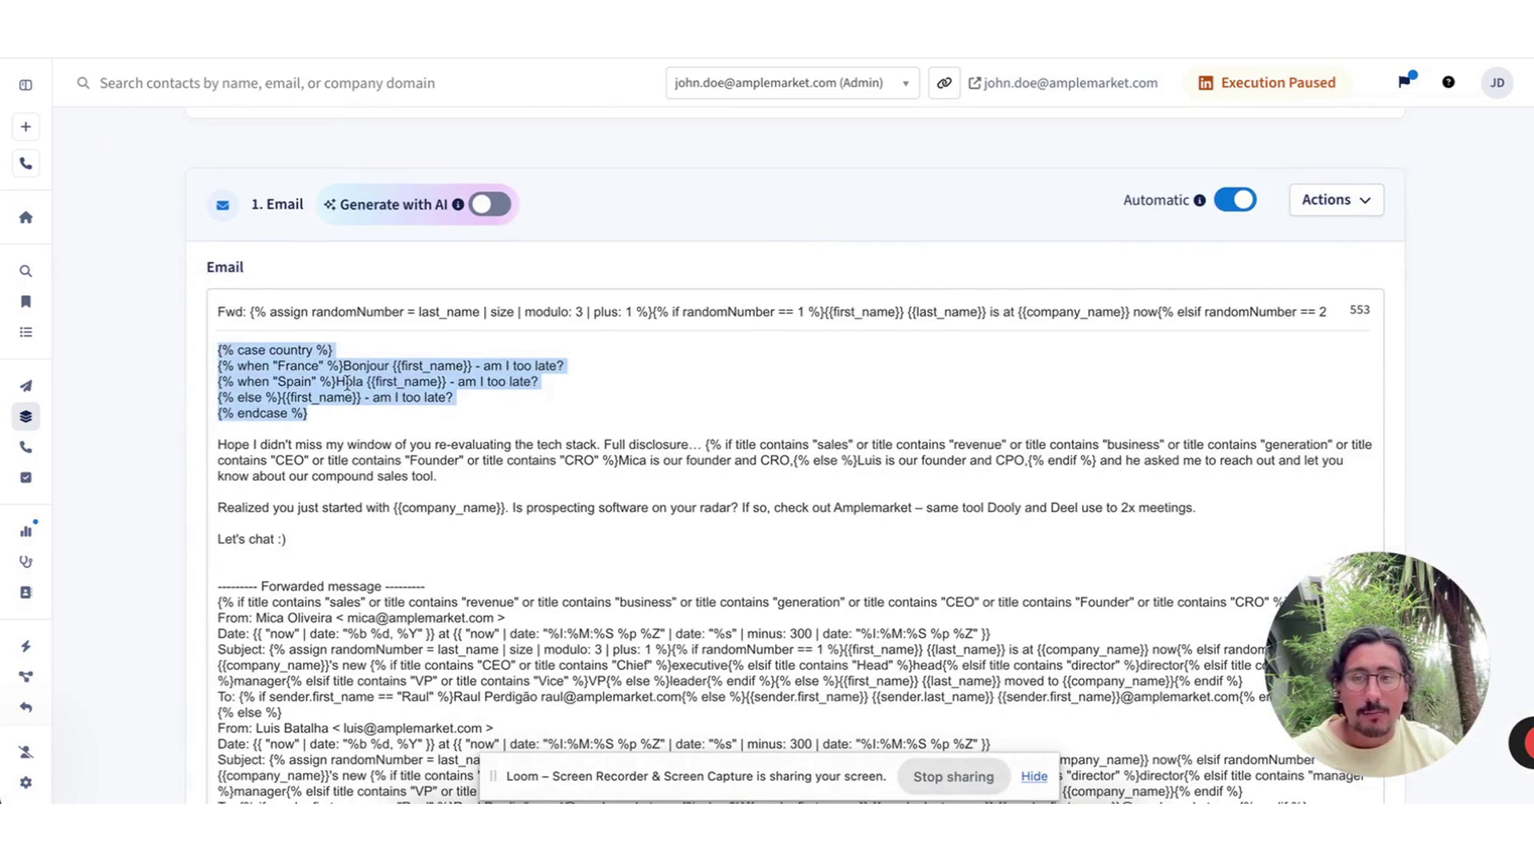
scroll(643, 448, "down", 2)
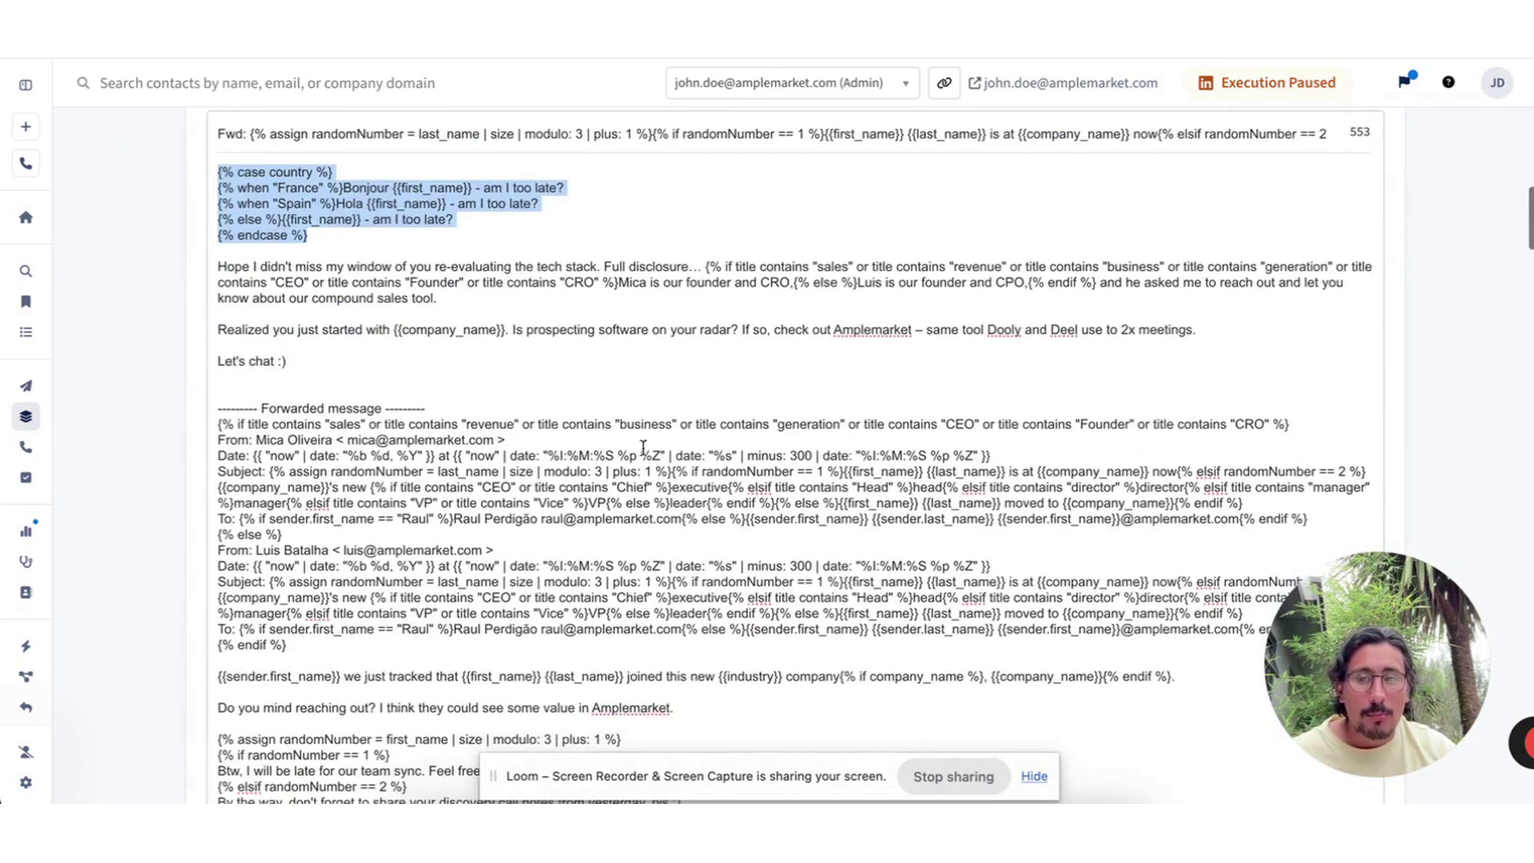
scroll(643, 447, "down", 6)
scroll(643, 464, "up", 8)
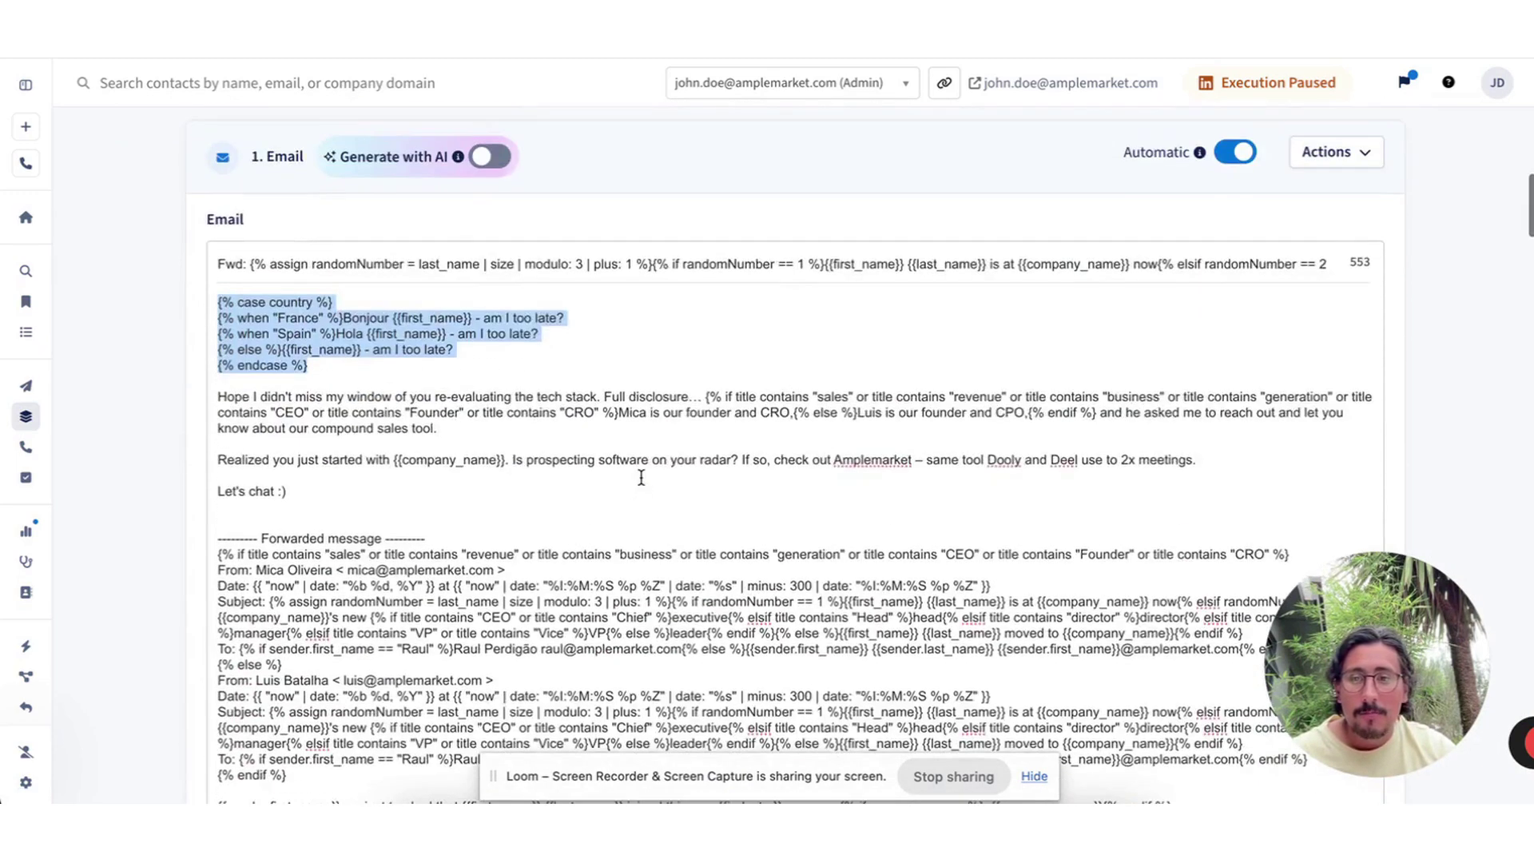
- Turn on Generate with AI for the step 1 email and review the remaining stages
left_click(489, 156)
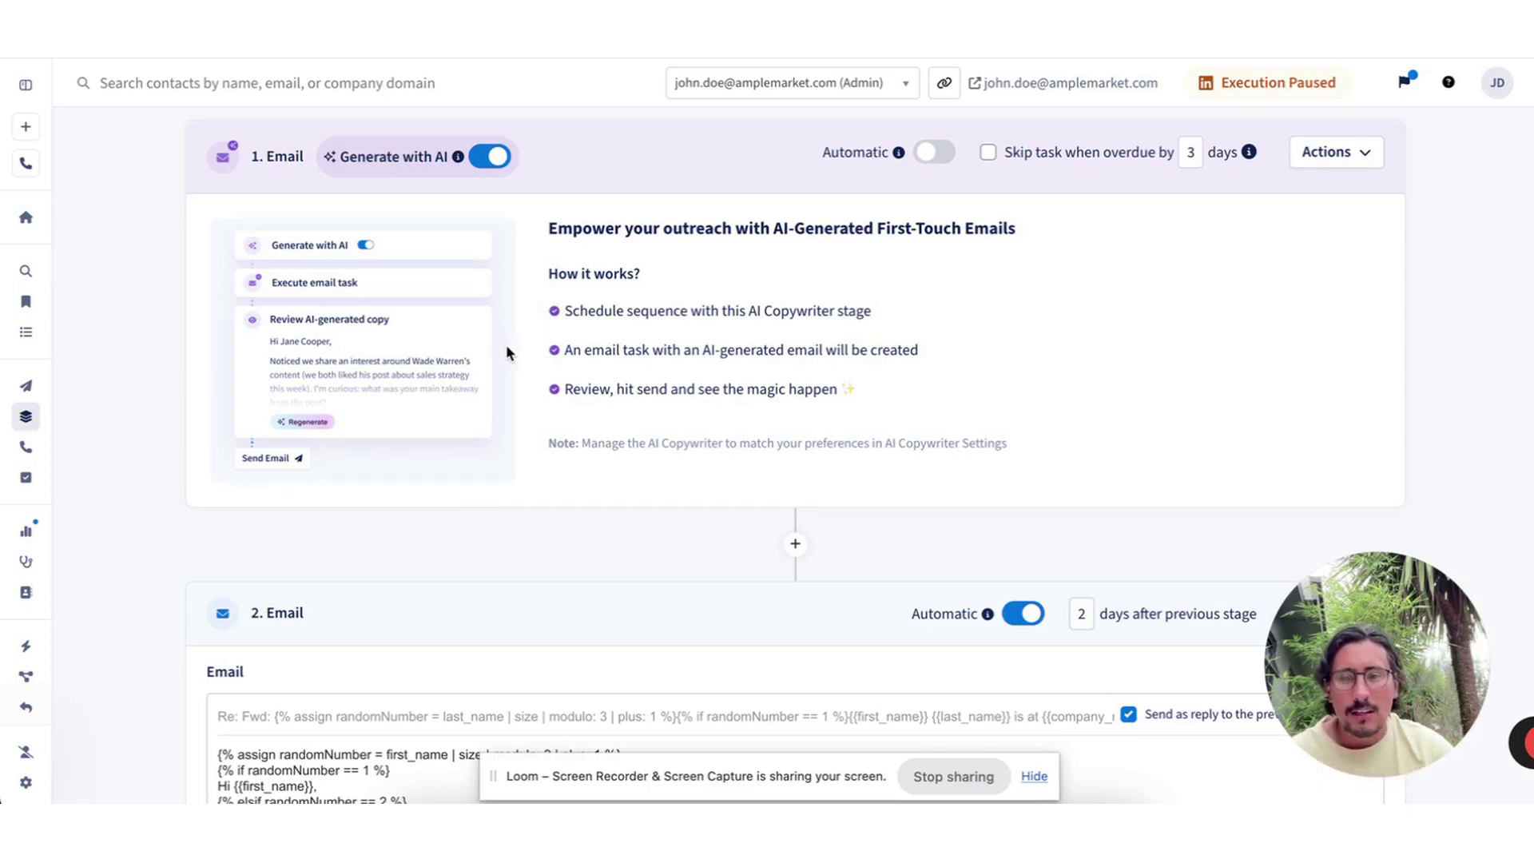
scroll(507, 349, "down", 8)
scroll(565, 369, "down", 9)
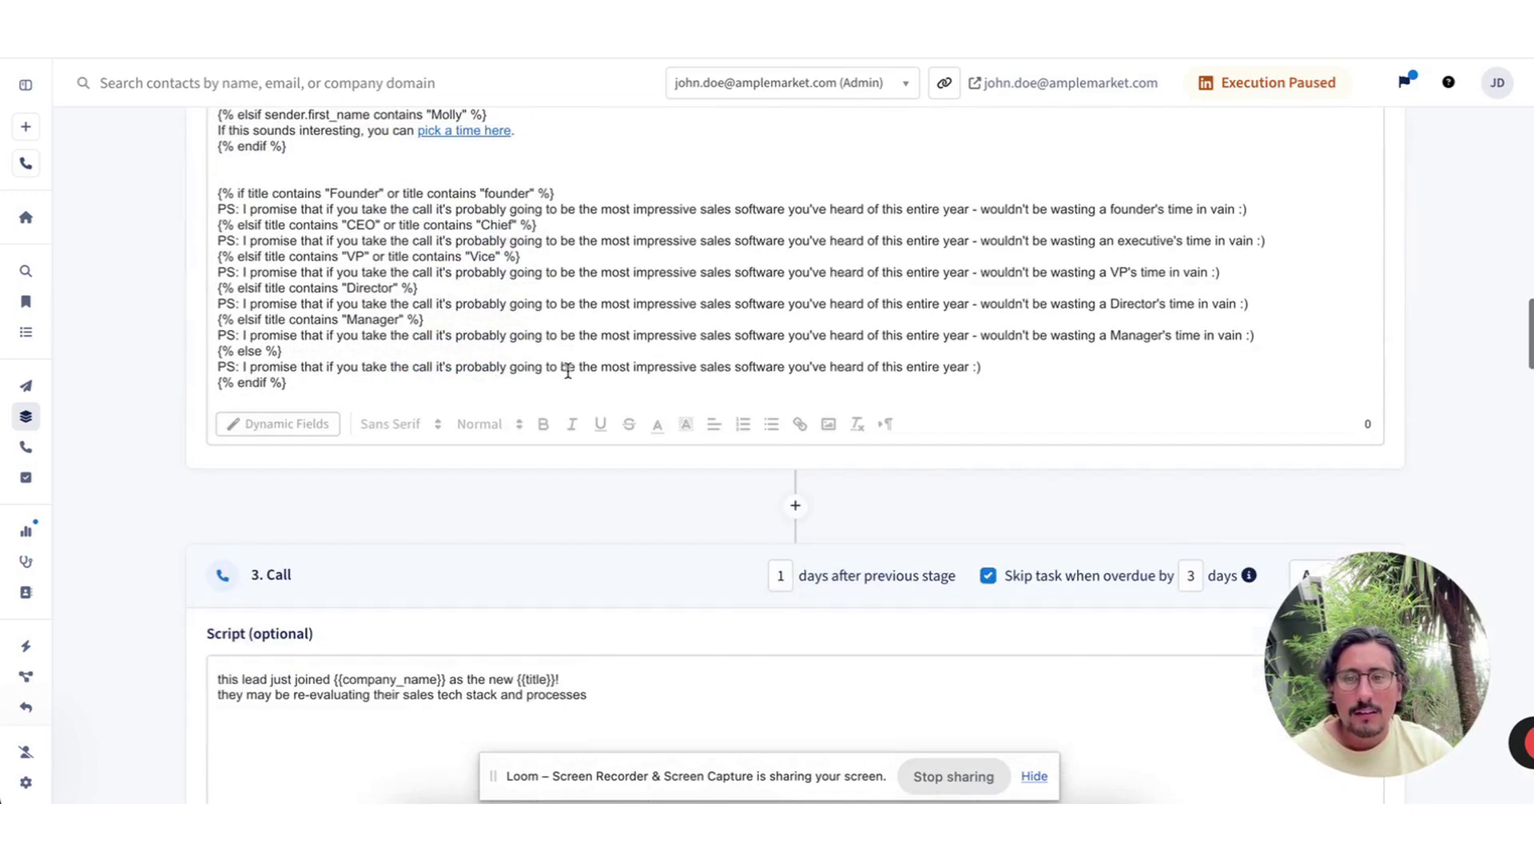
scroll(228, 222, "down", 1)
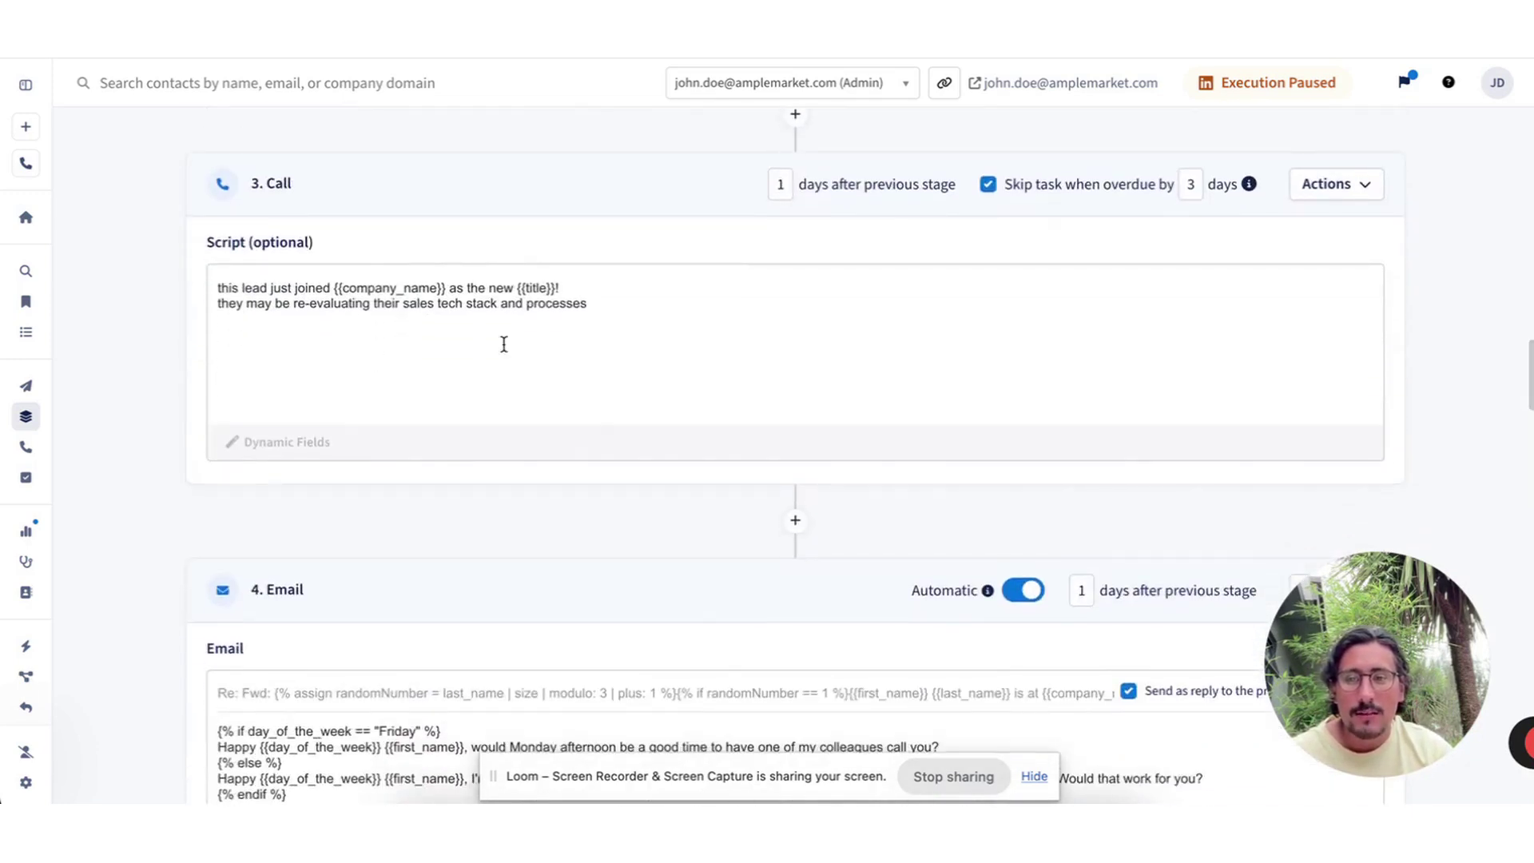
scroll(502, 342, "down", 12)
scroll(499, 342, "down", 19)
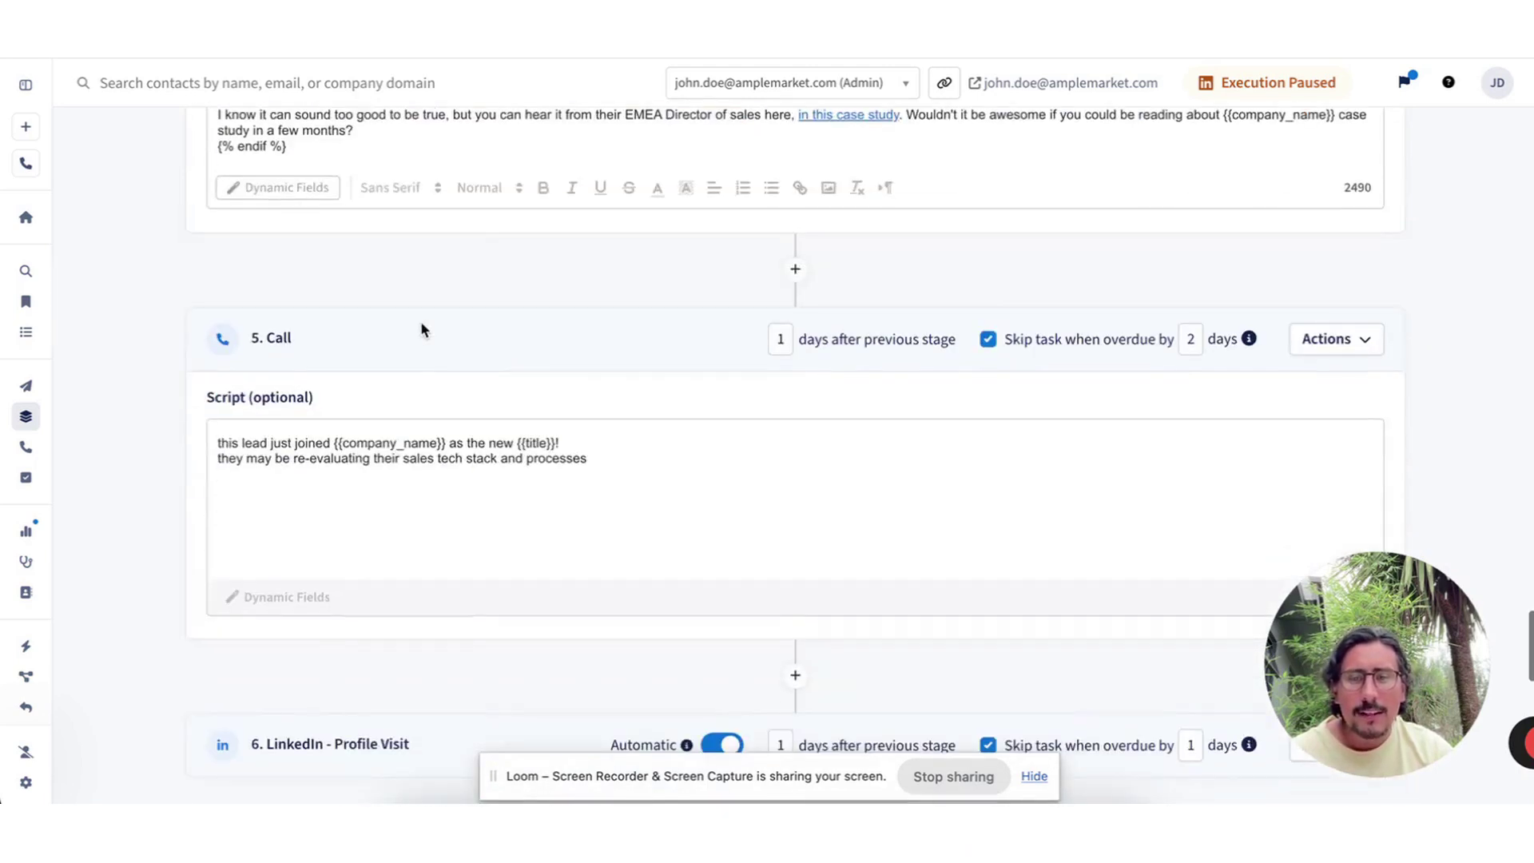
- Show the step-type choices from the + between sequence stages
left_click(795, 269)
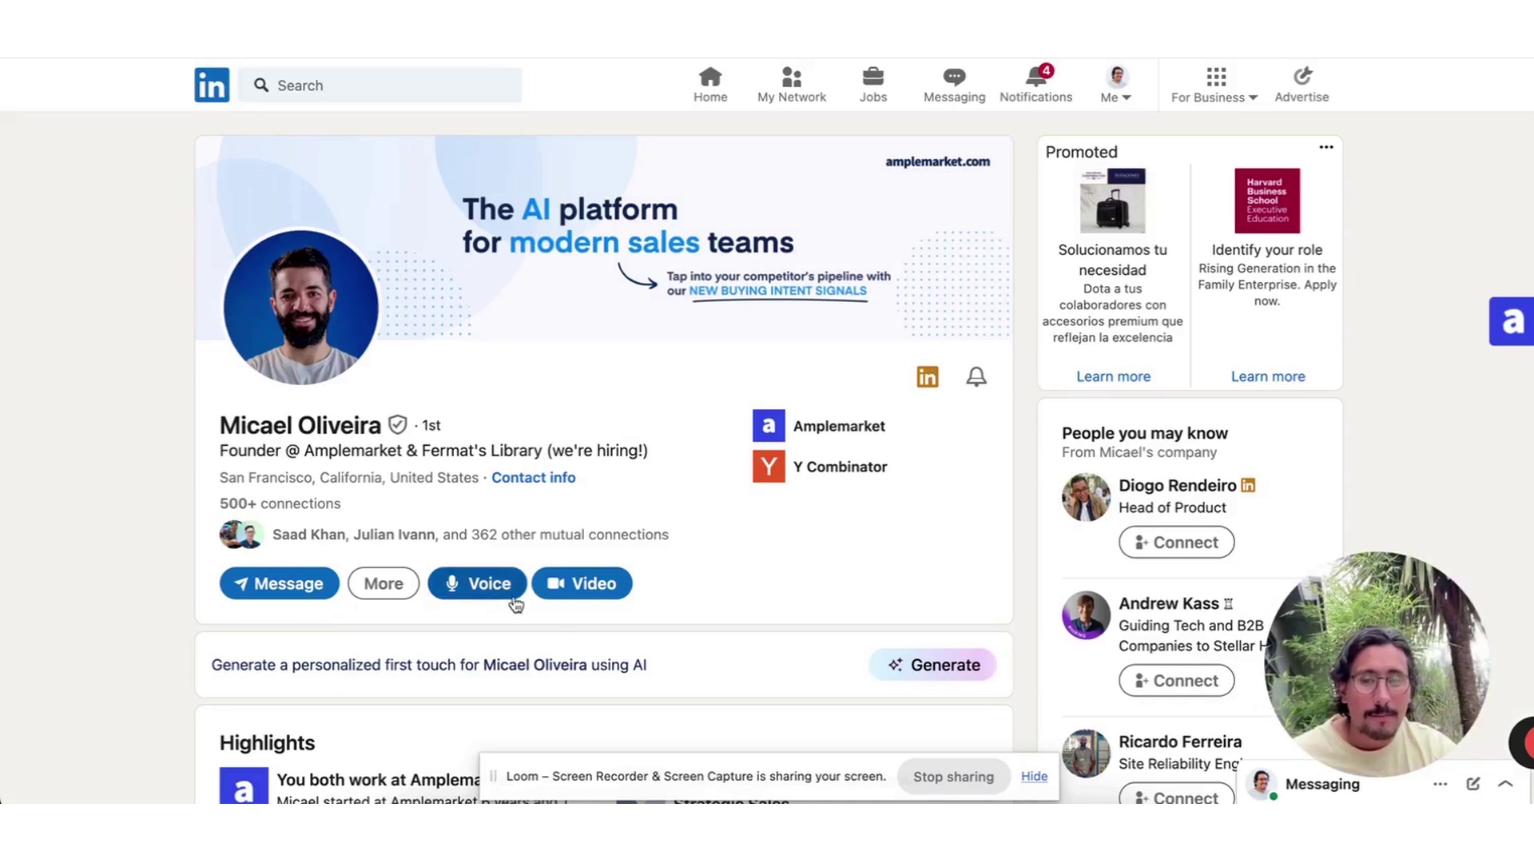
left_click(592, 601)
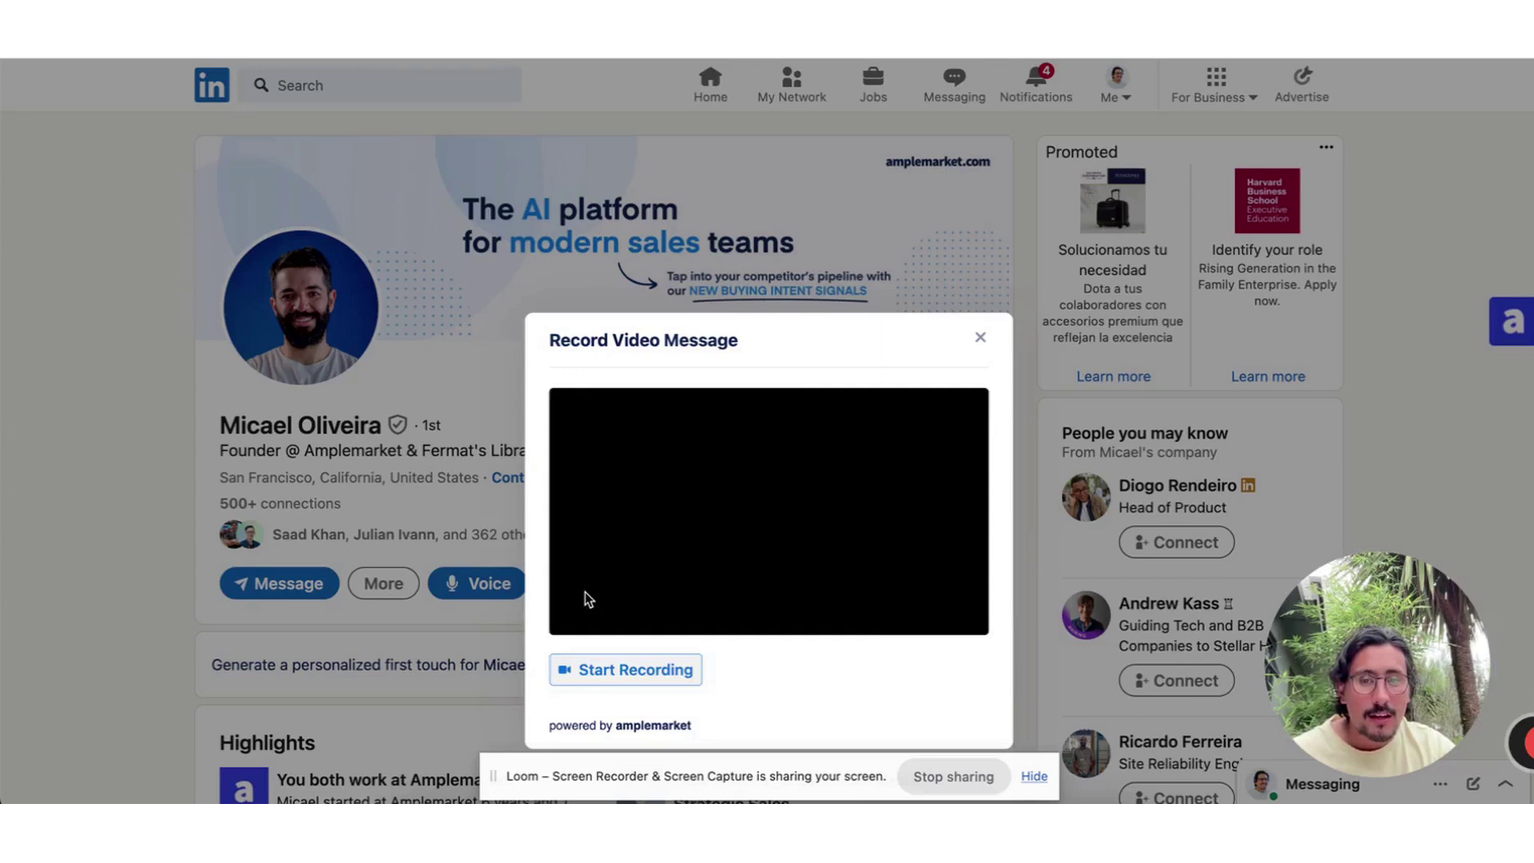
left_click(641, 676)
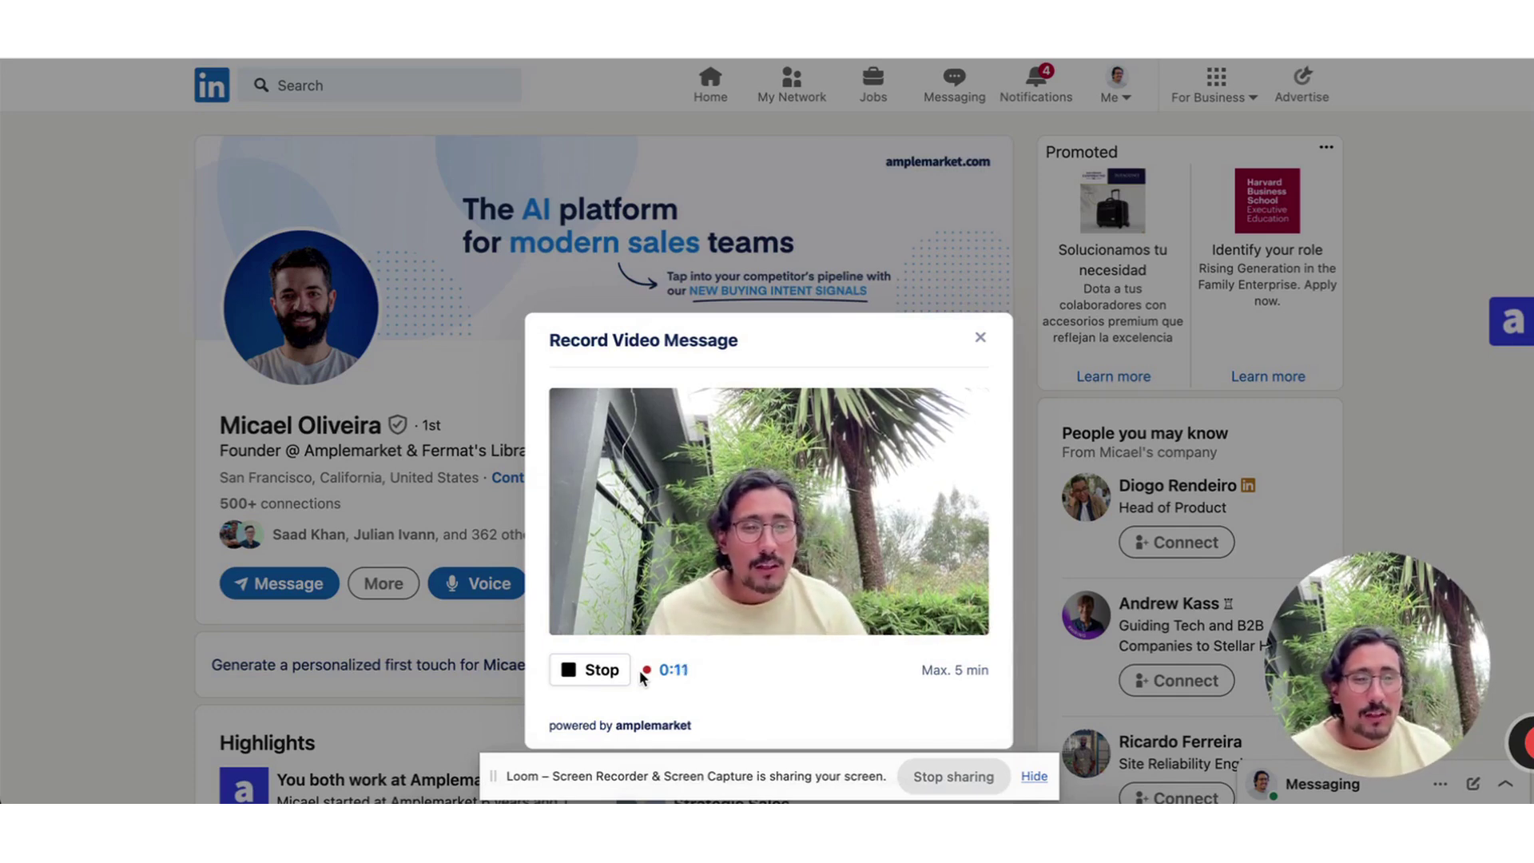
left_click(589, 670)
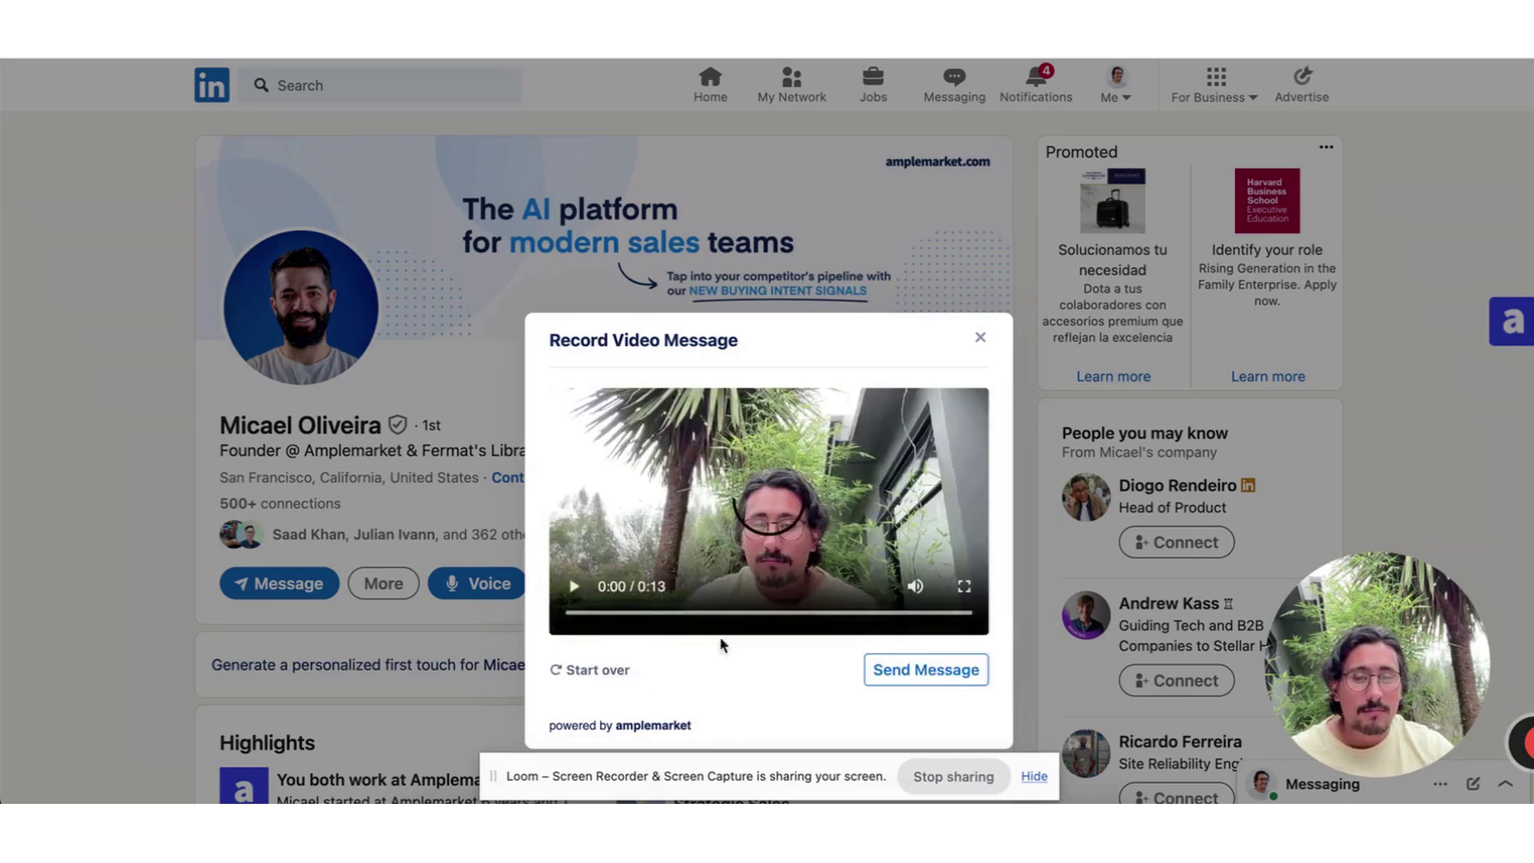
left_click(981, 338)
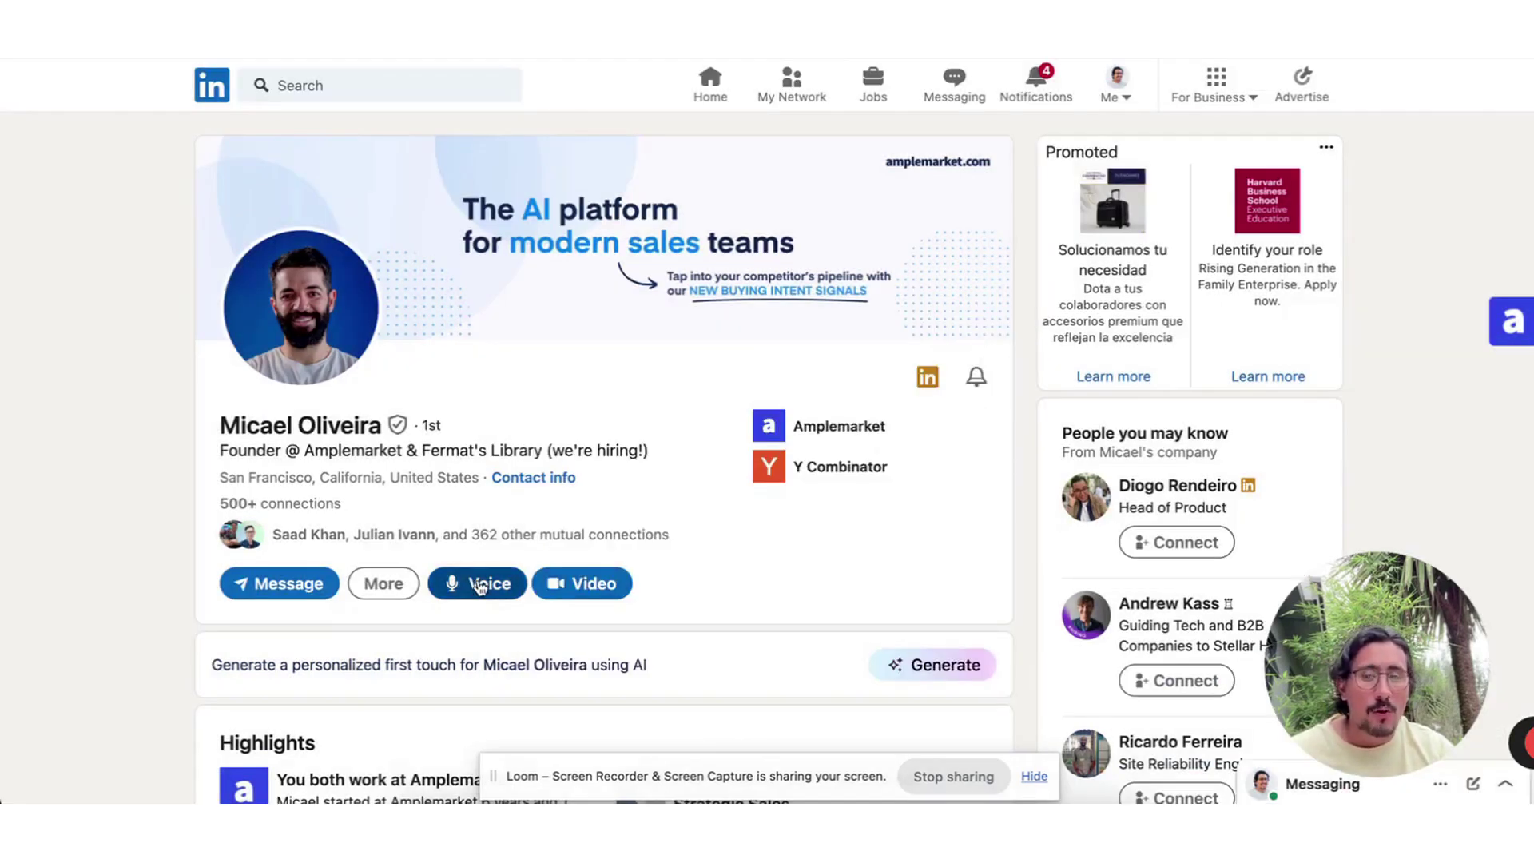
left_click(480, 586)
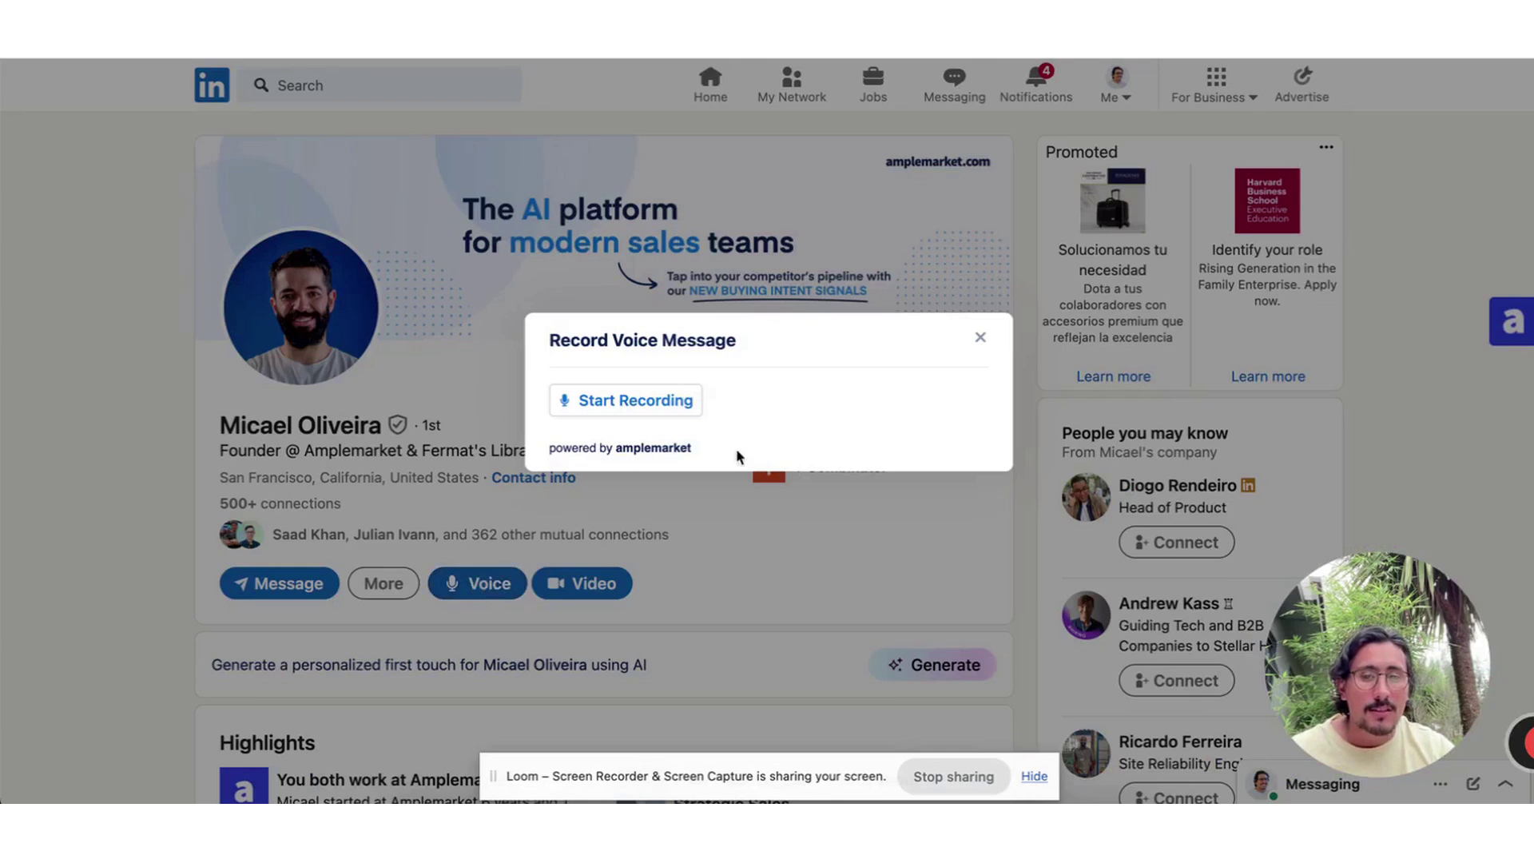
left_click(980, 342)
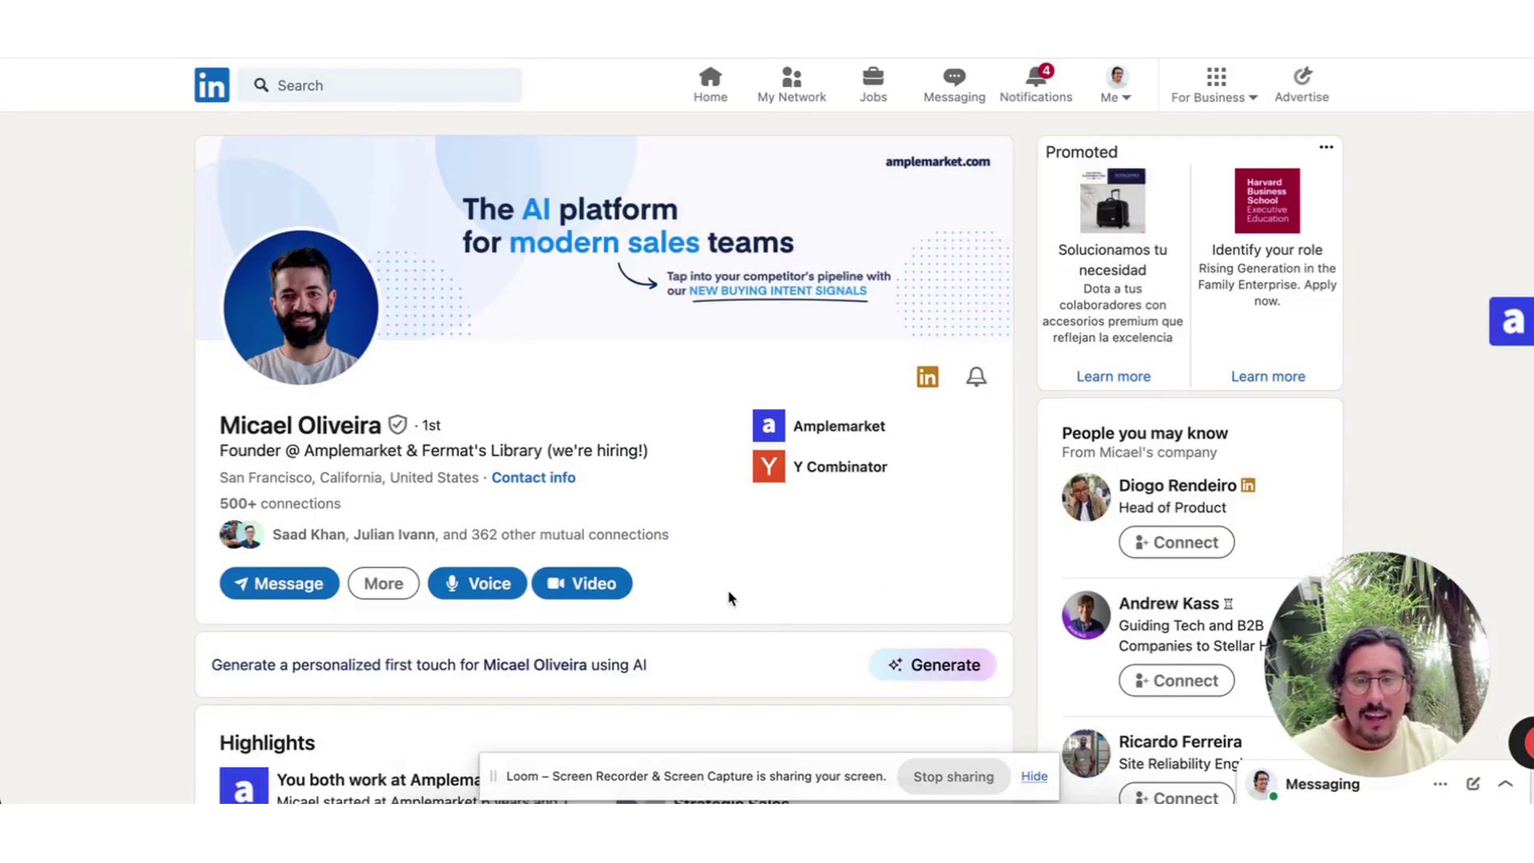
- Generate the AI personalized first-touch email and highlight each part of the draft
scroll(730, 596, "down", 2)
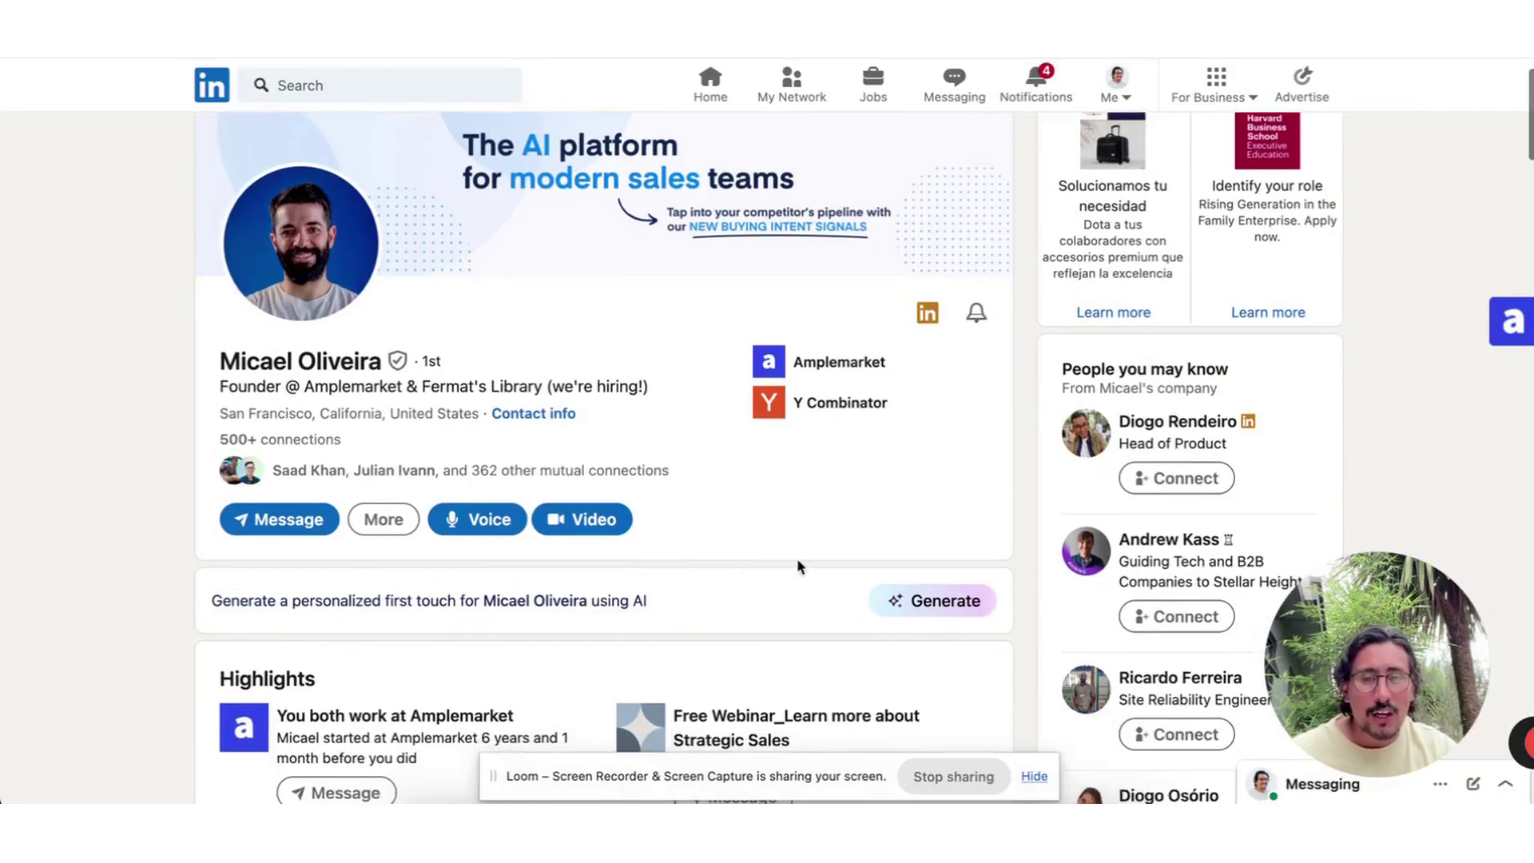
left_click(924, 605)
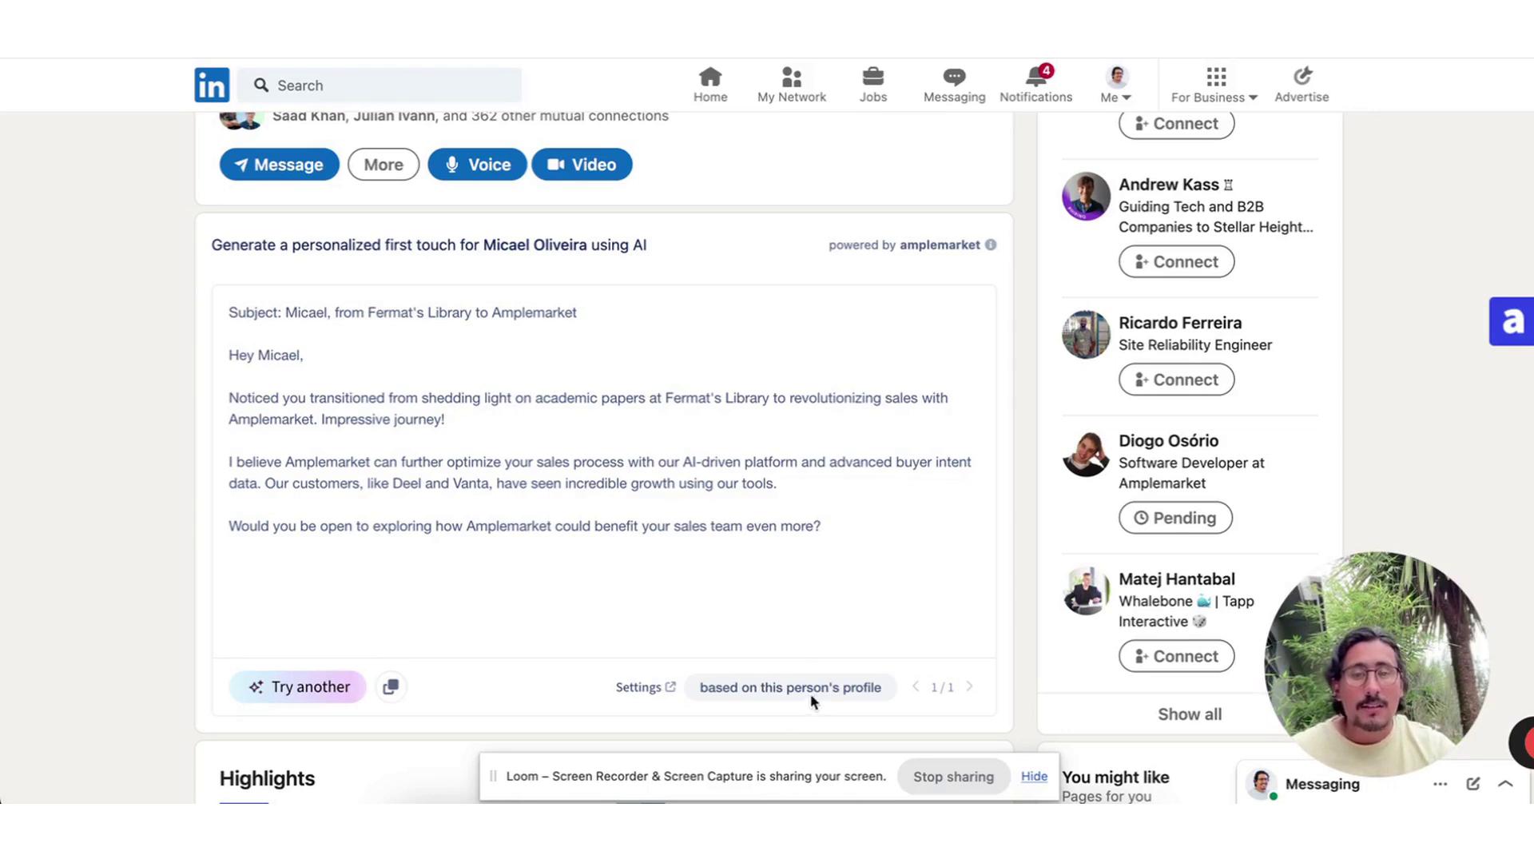
left_click_drag(593, 313, 280, 286)
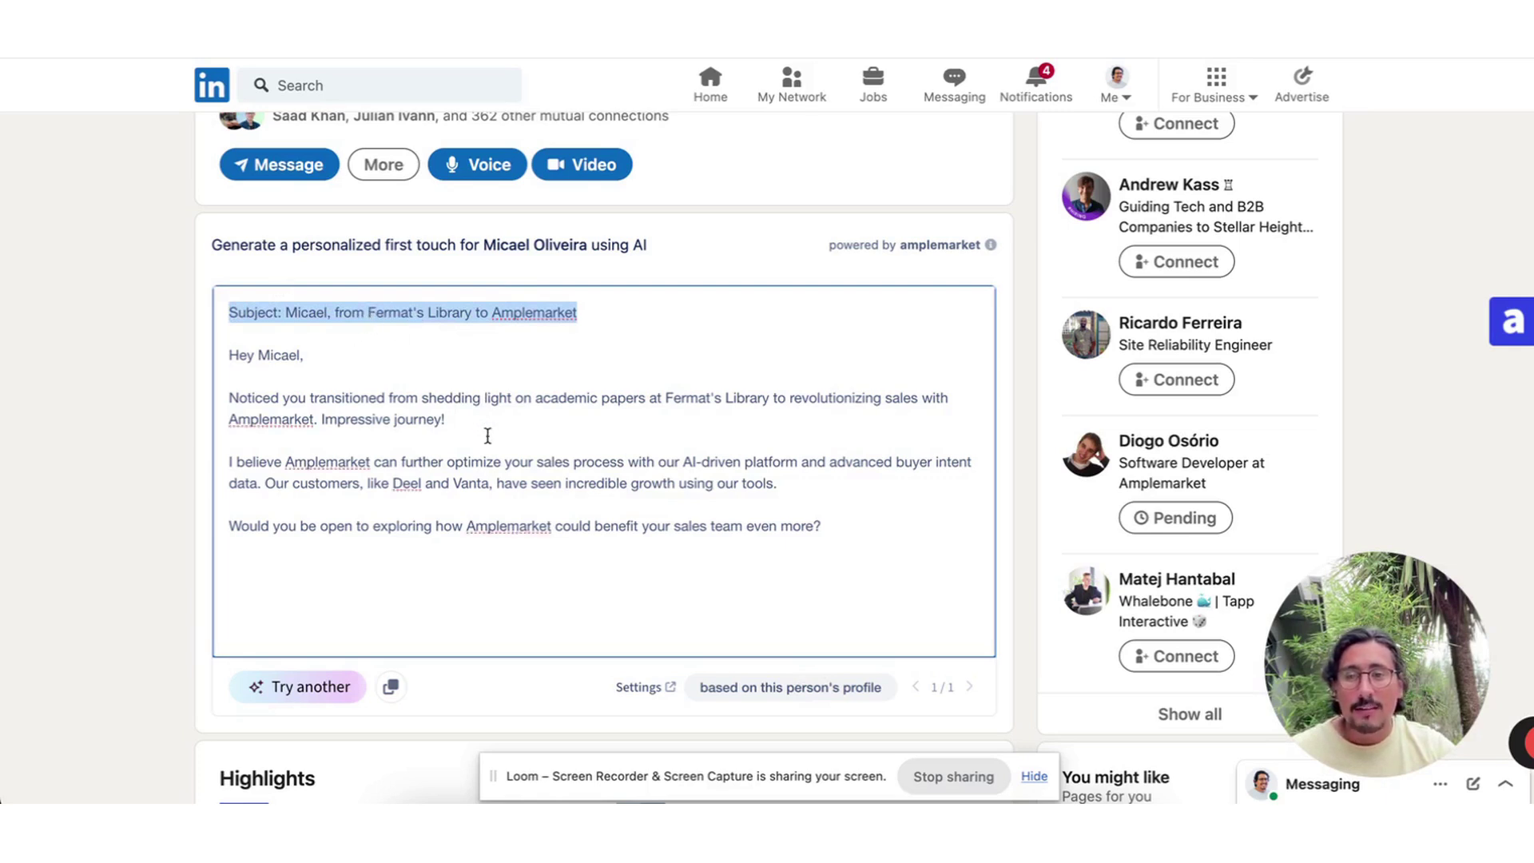
left_click_drag(238, 398, 968, 408)
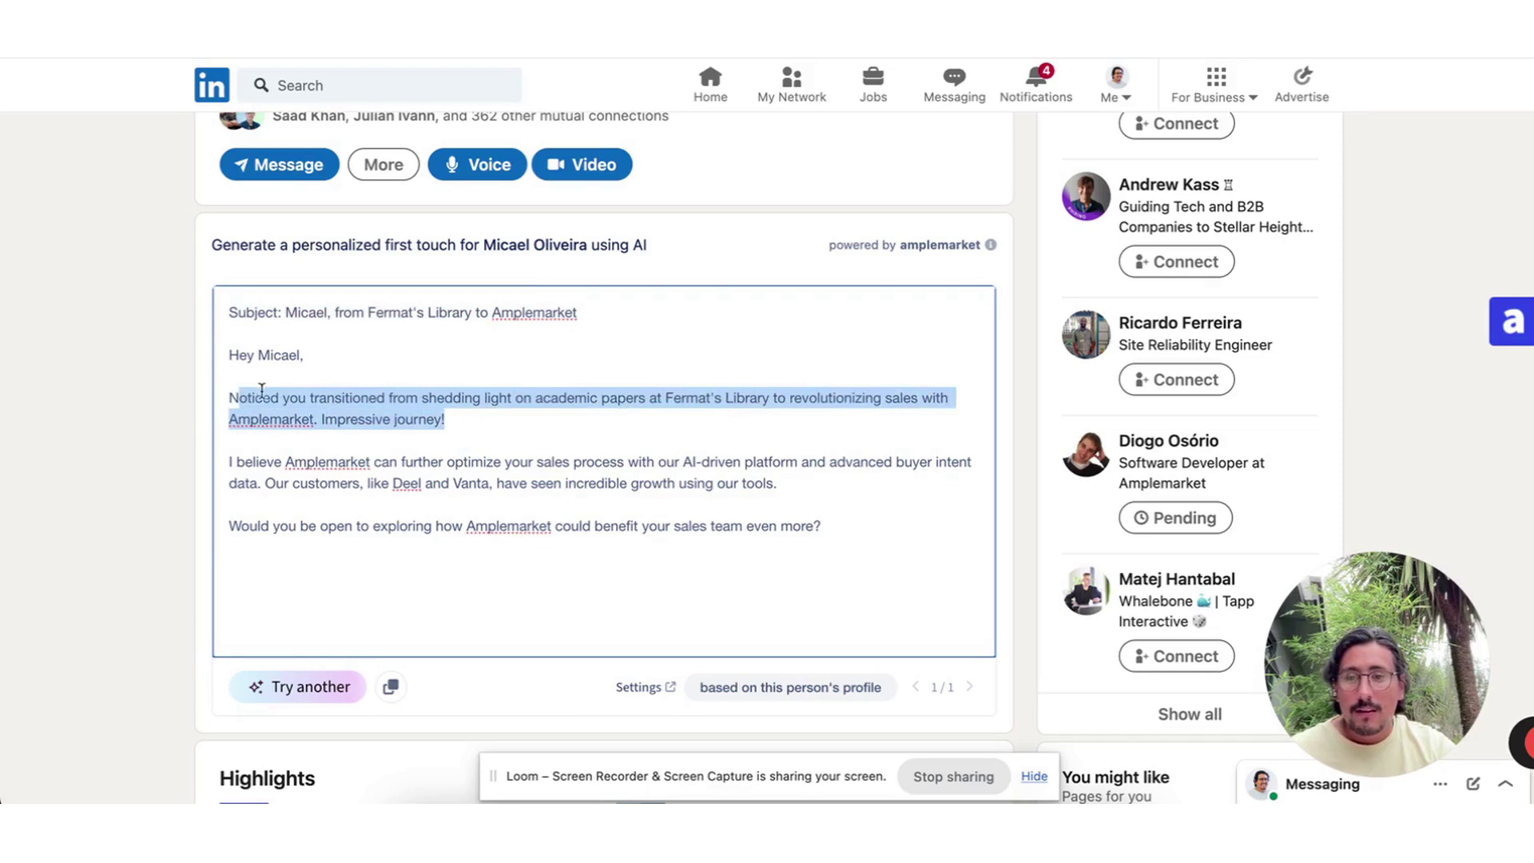
left_click_drag(231, 397, 576, 414)
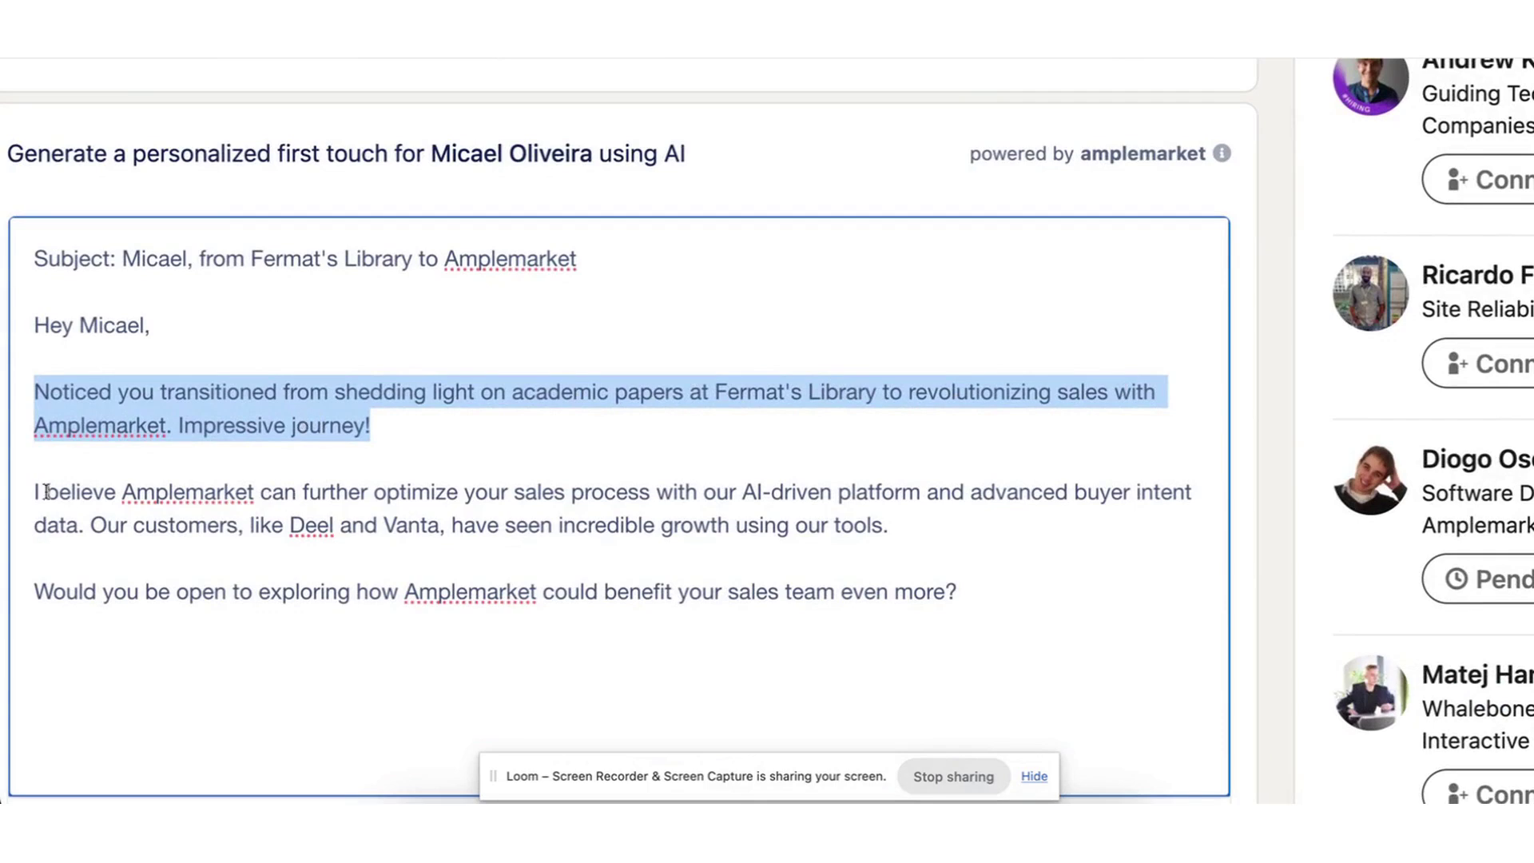
left_click_drag(36, 490, 781, 568)
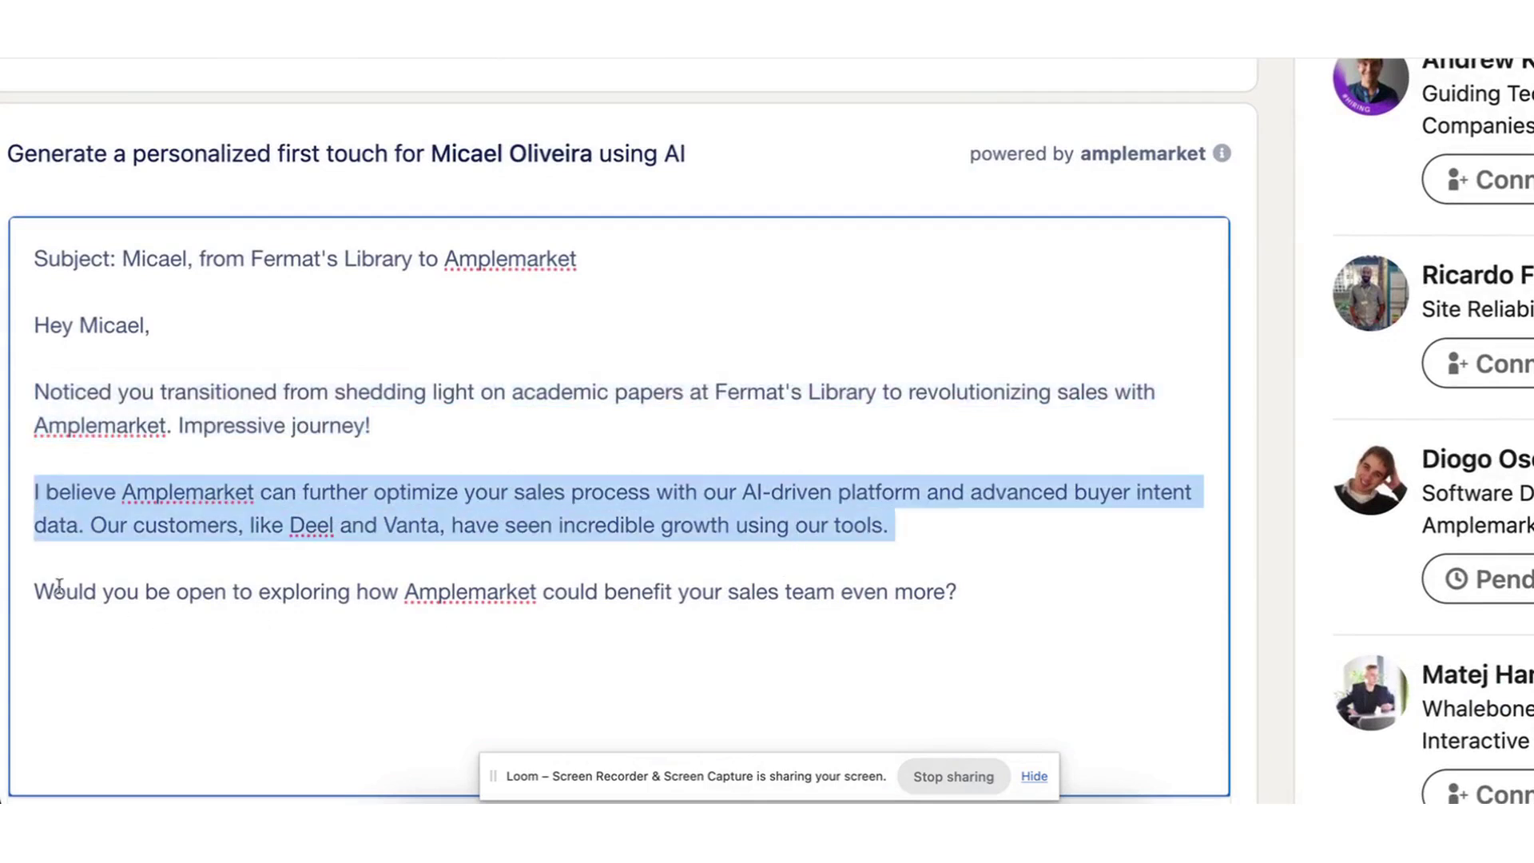
left_click_drag(36, 590, 1023, 604)
- Add test text below the draft, then delete it so the email stays unchanged
left_click(1024, 604)
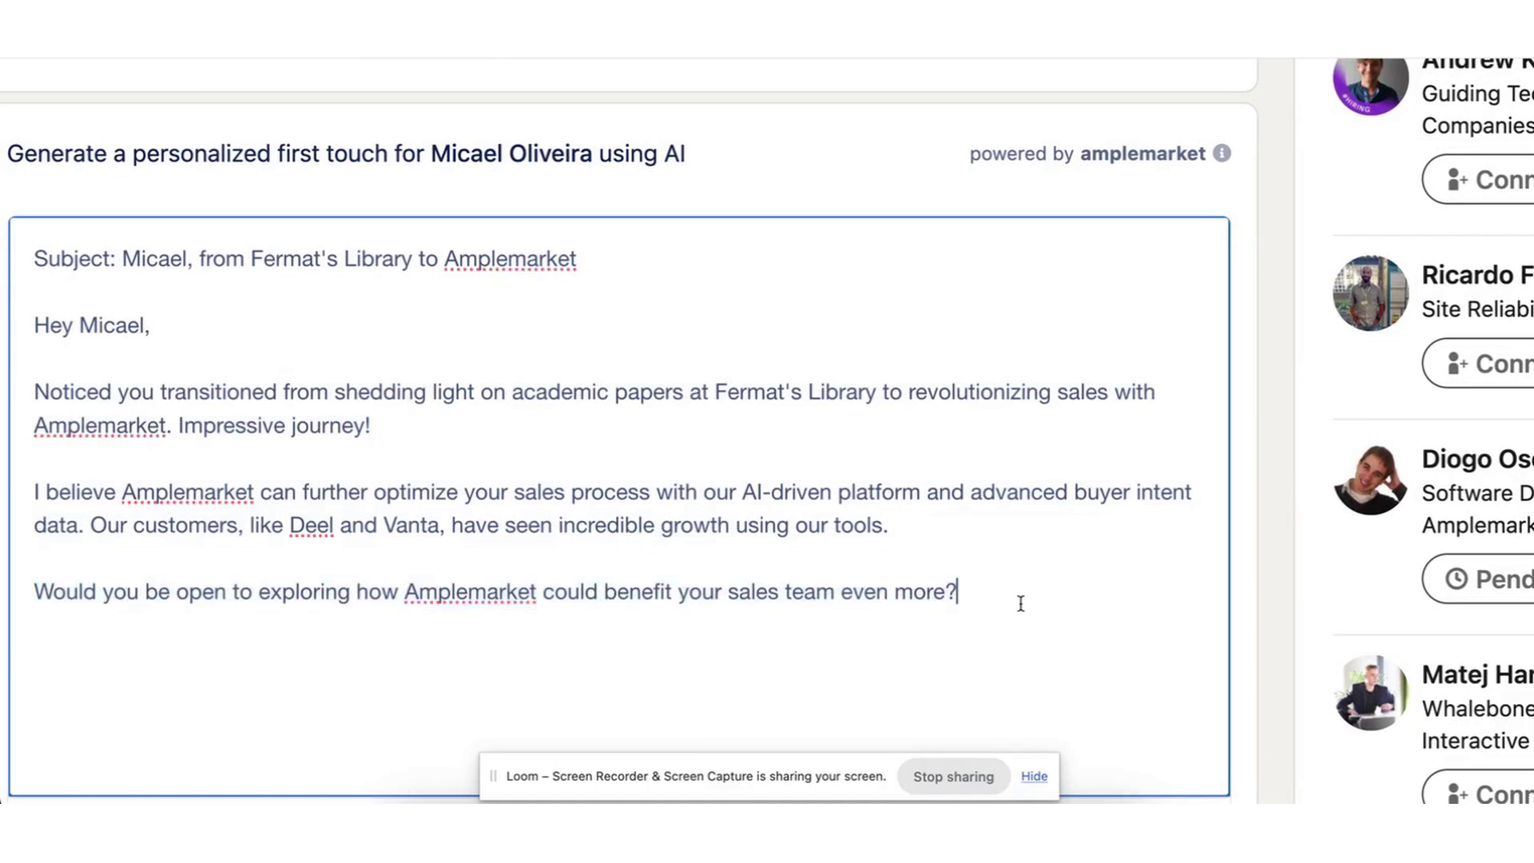
key("Return")
key("Return")
type("nfaoghfvasz")
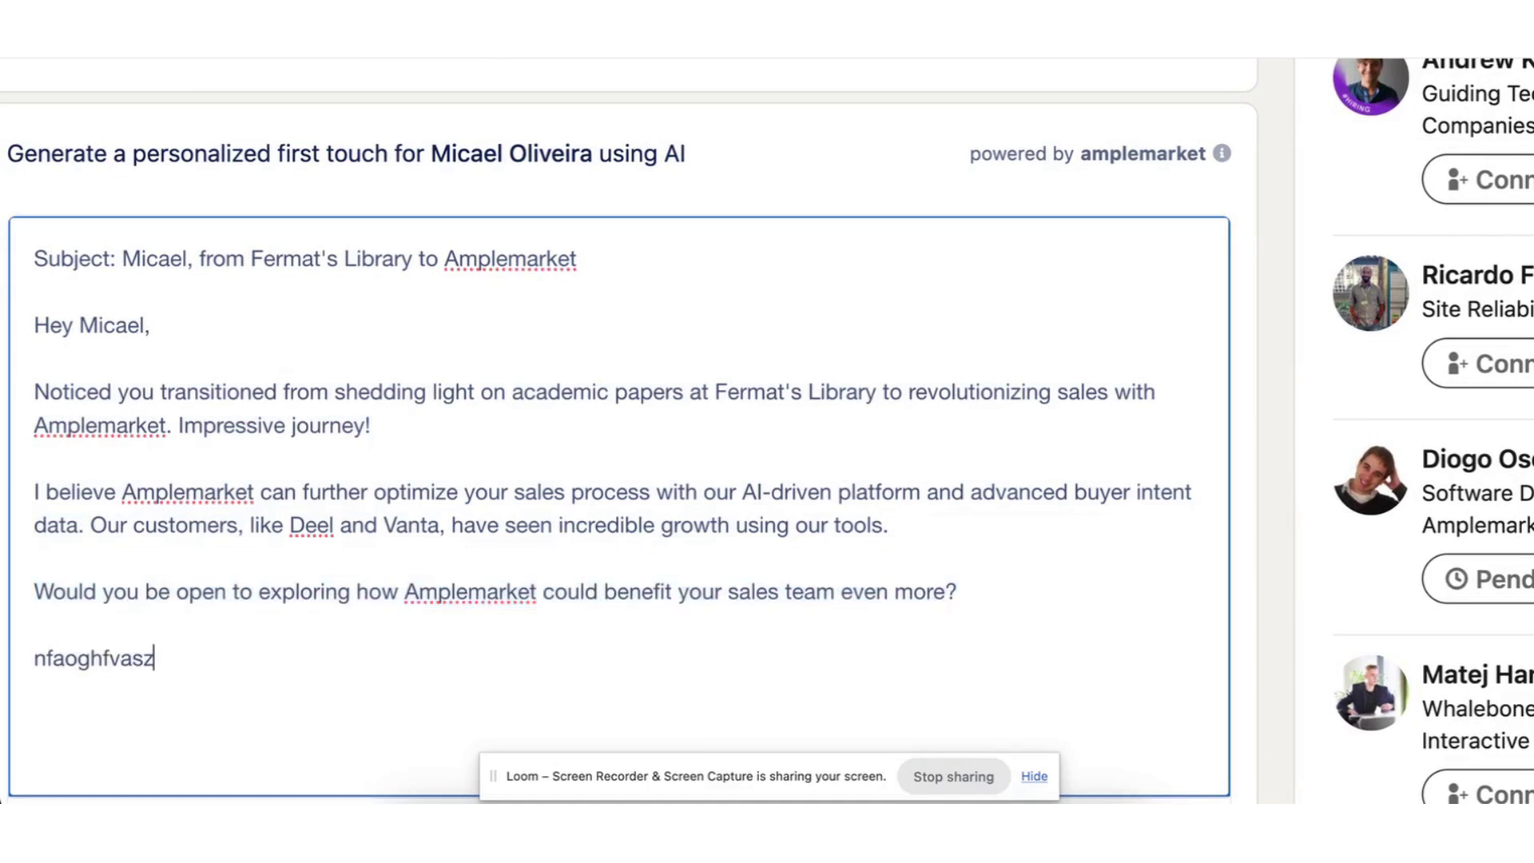
key("Return")
key("Return")
type("Ps fnjafsh;r")
key("BackSpace")
key("BackSpace")
key("BackSpace")
key("BackSpace")
key("BackSpace")
key("BackSpace")
key("BackSpace")
key("BackSpace")
key("BackSpace")
key("BackSpace")
key("BackSpace")
key("BackSpace")
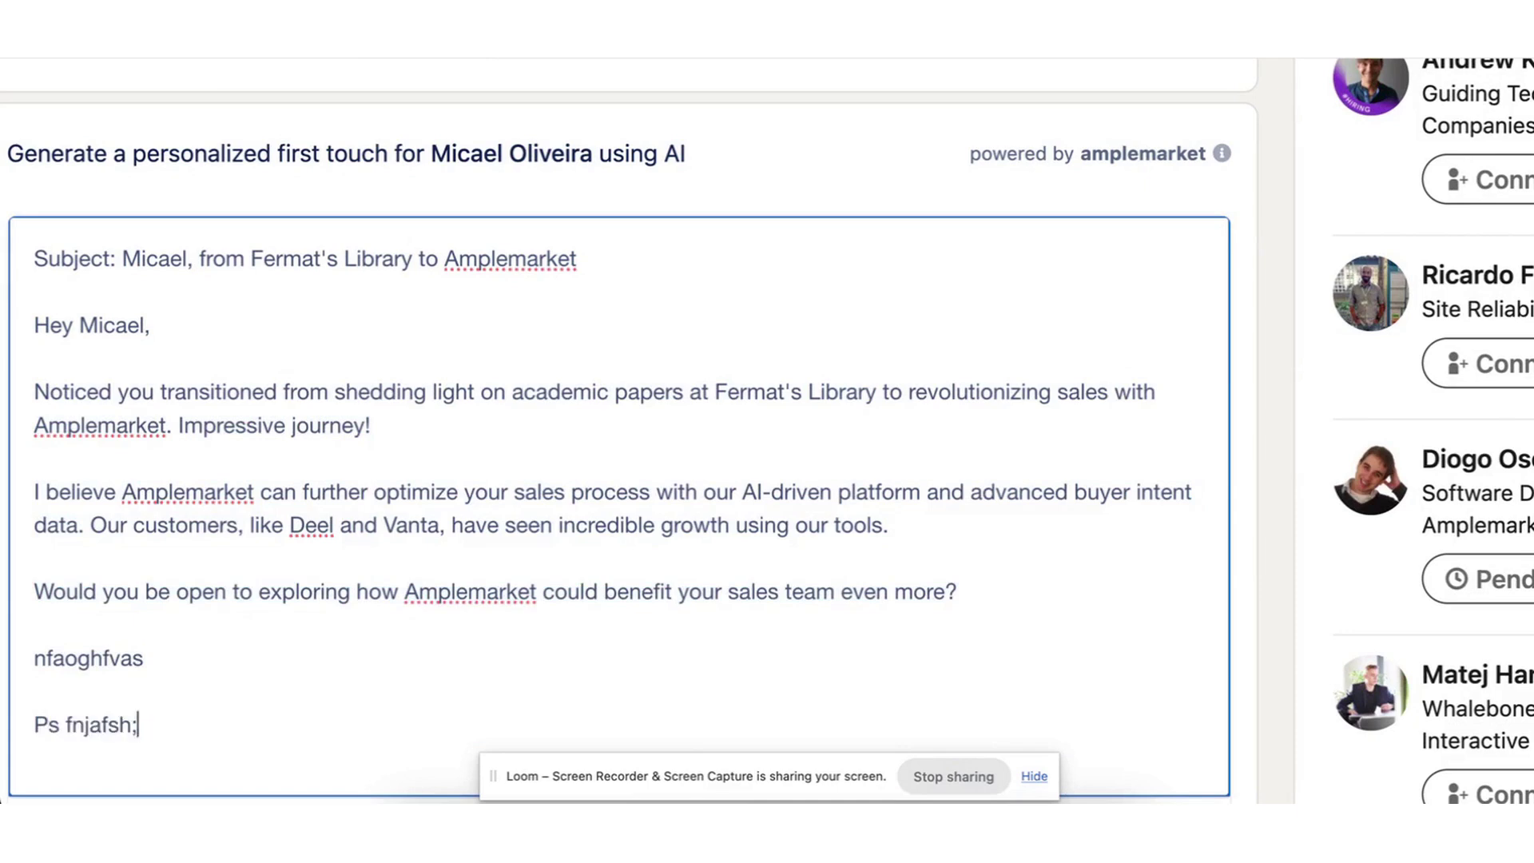
key("BackSpace")
key("BackSpace")
key("BackSpace")
key("BackSpace")
key("BackSpace")
key("BackSpace")
key("BackSpace")
key("BackSpace")
key("BackSpace")
key("BackSpace")
key("BackSpace")
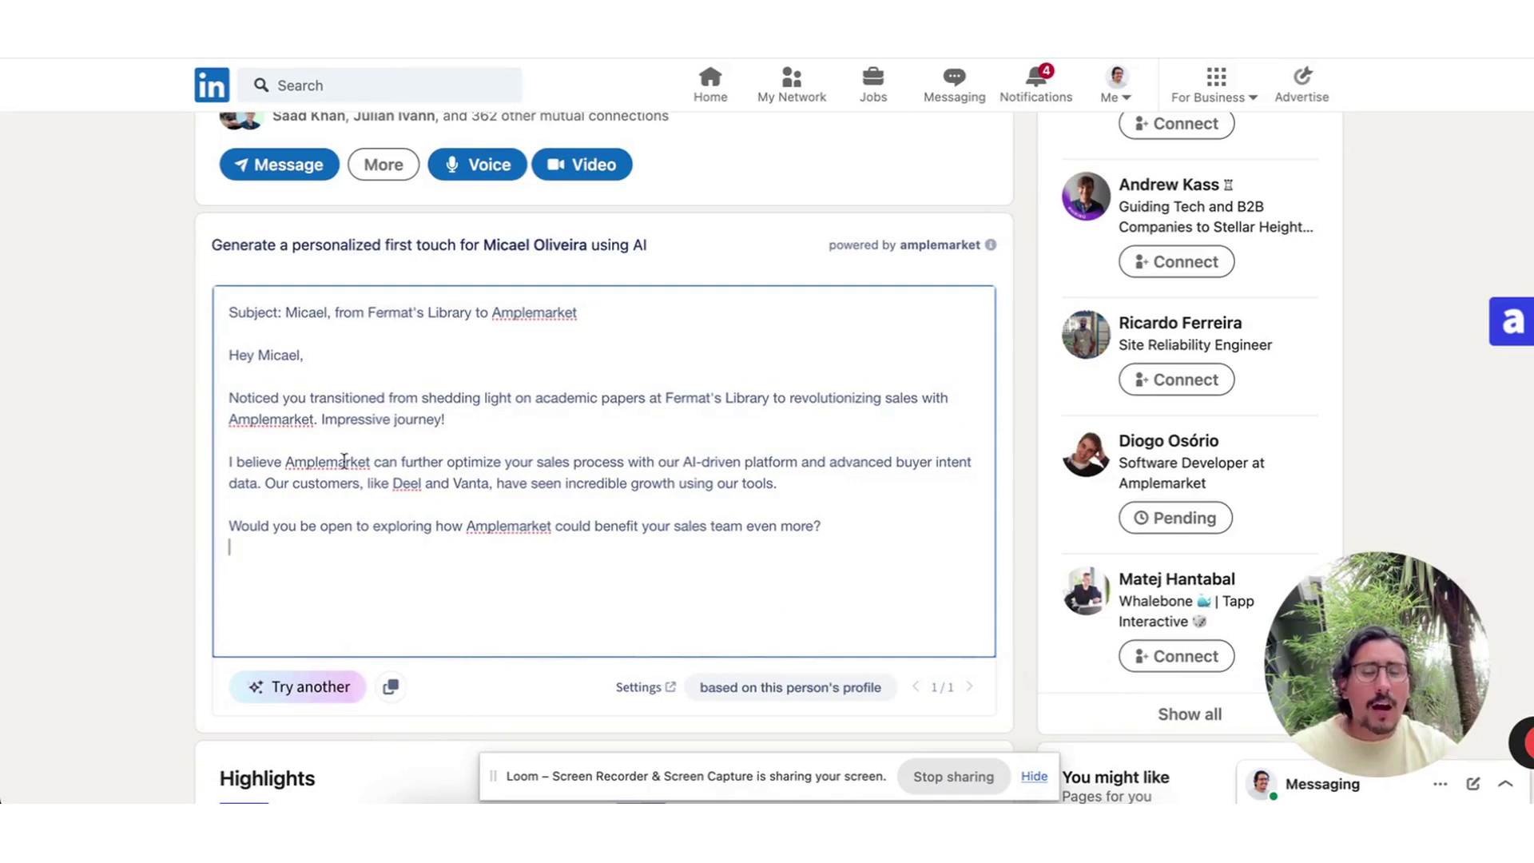
left_click(310, 685)
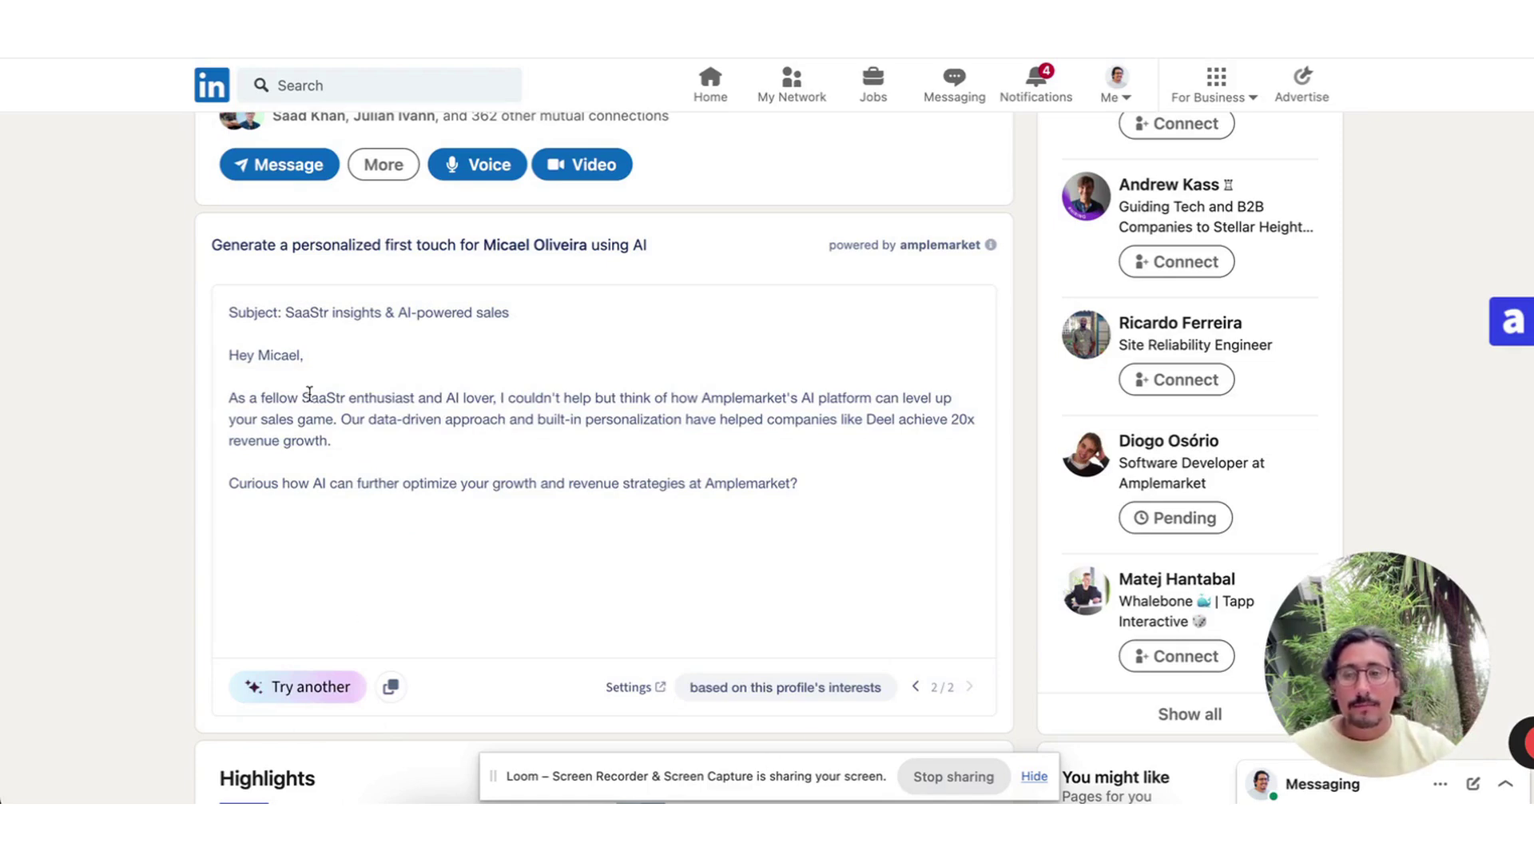
left_click_drag(286, 312, 570, 321)
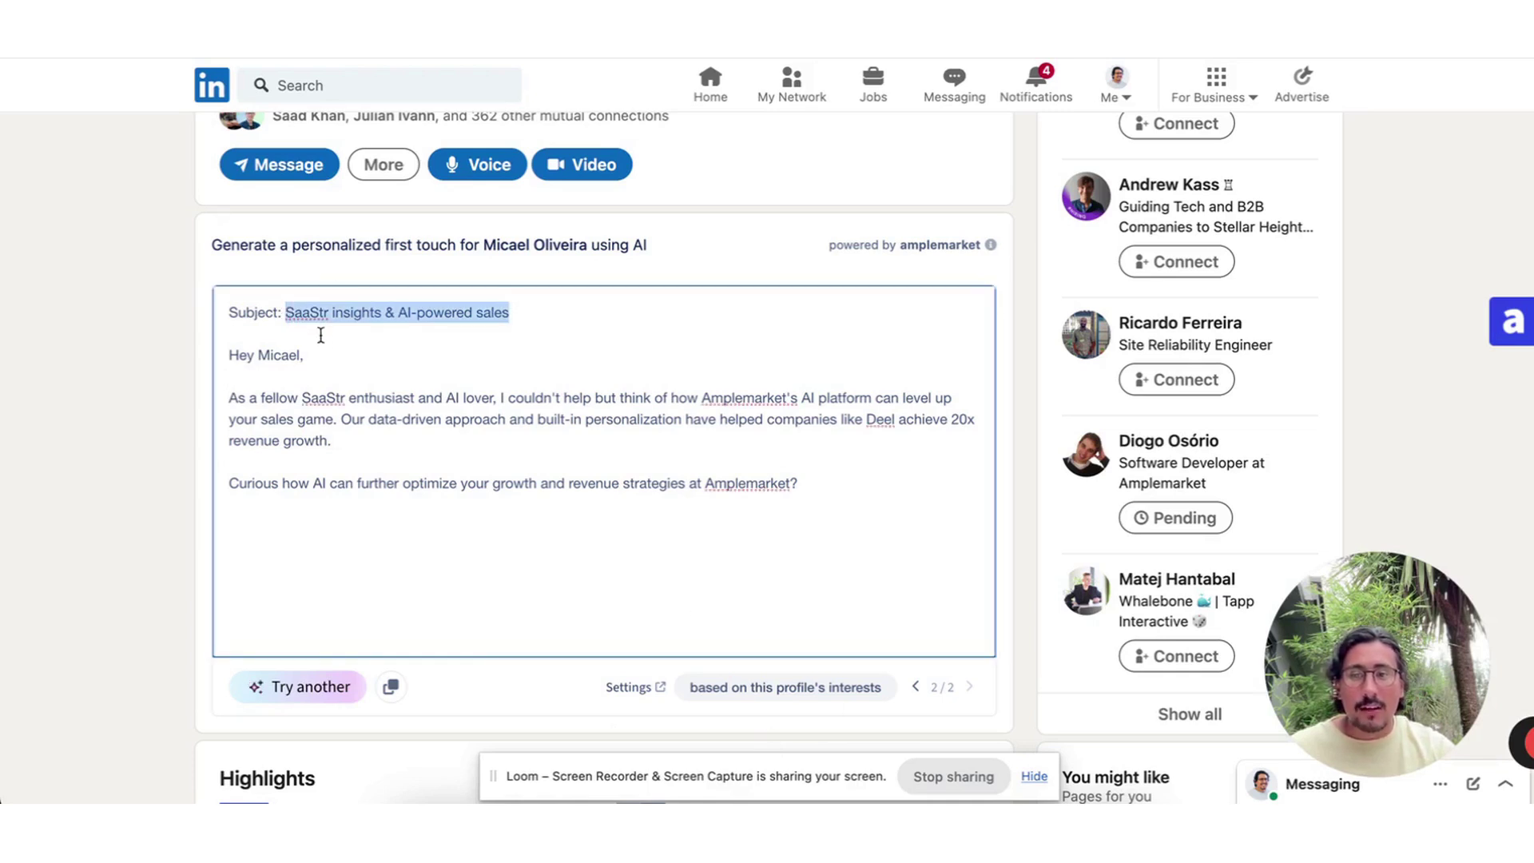
left_click_drag(230, 398, 554, 419)
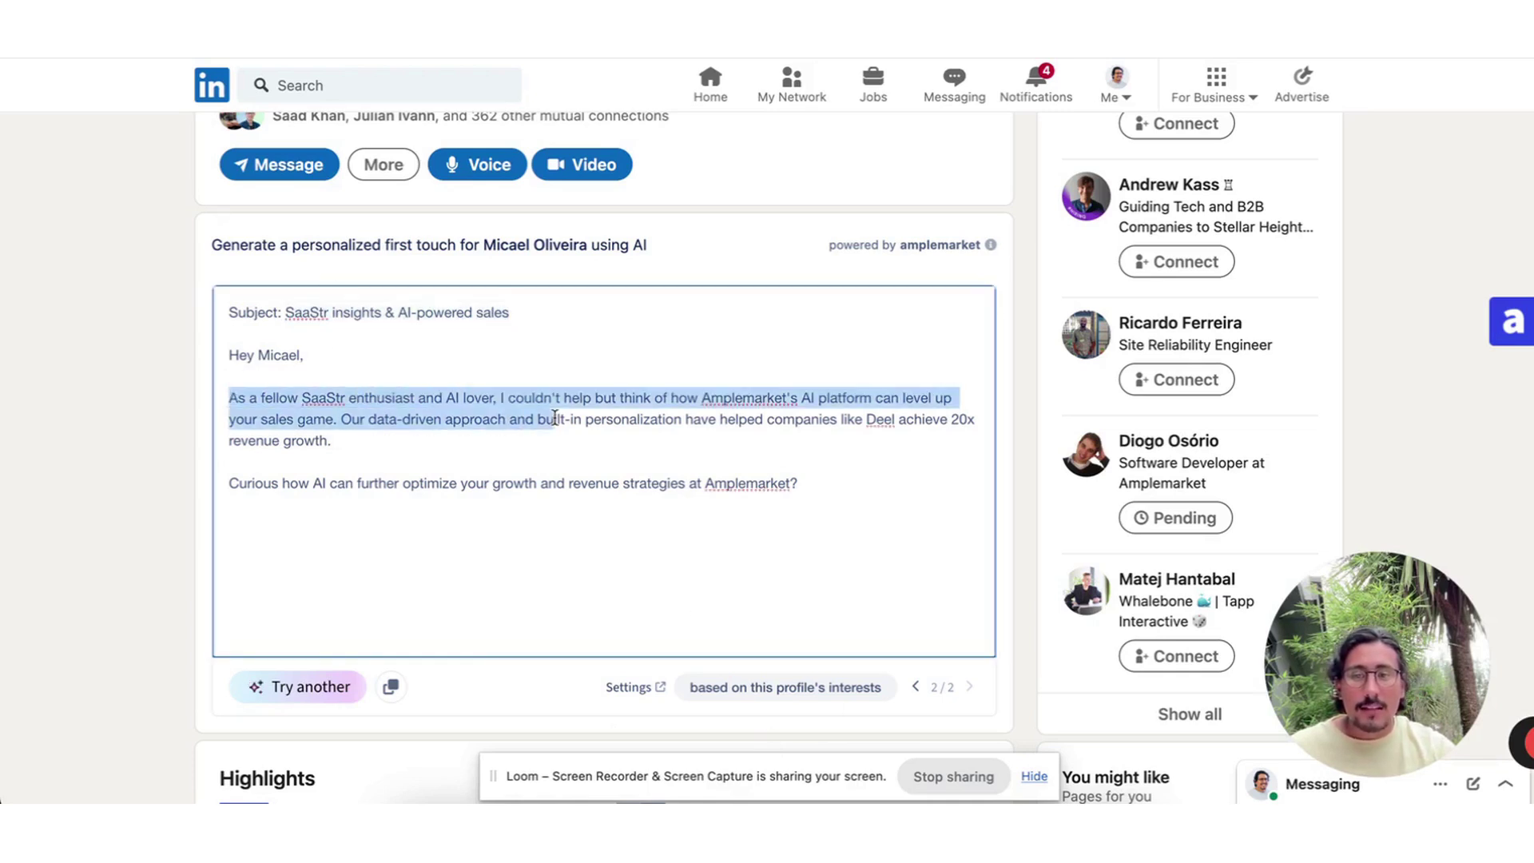
scroll(594, 506, "down", 1)
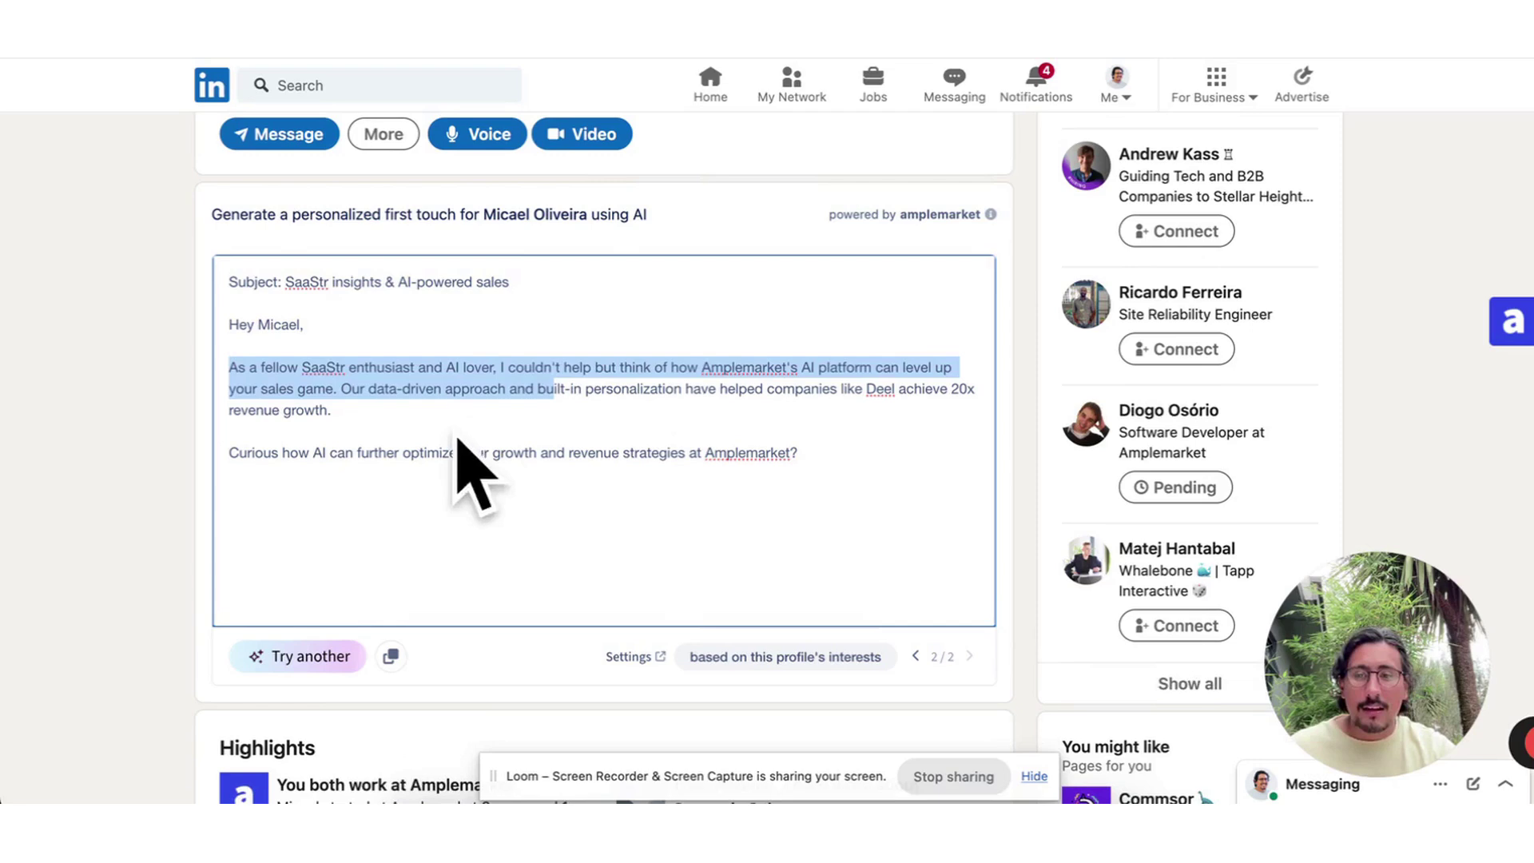
left_click_drag(439, 416, 222, 364)
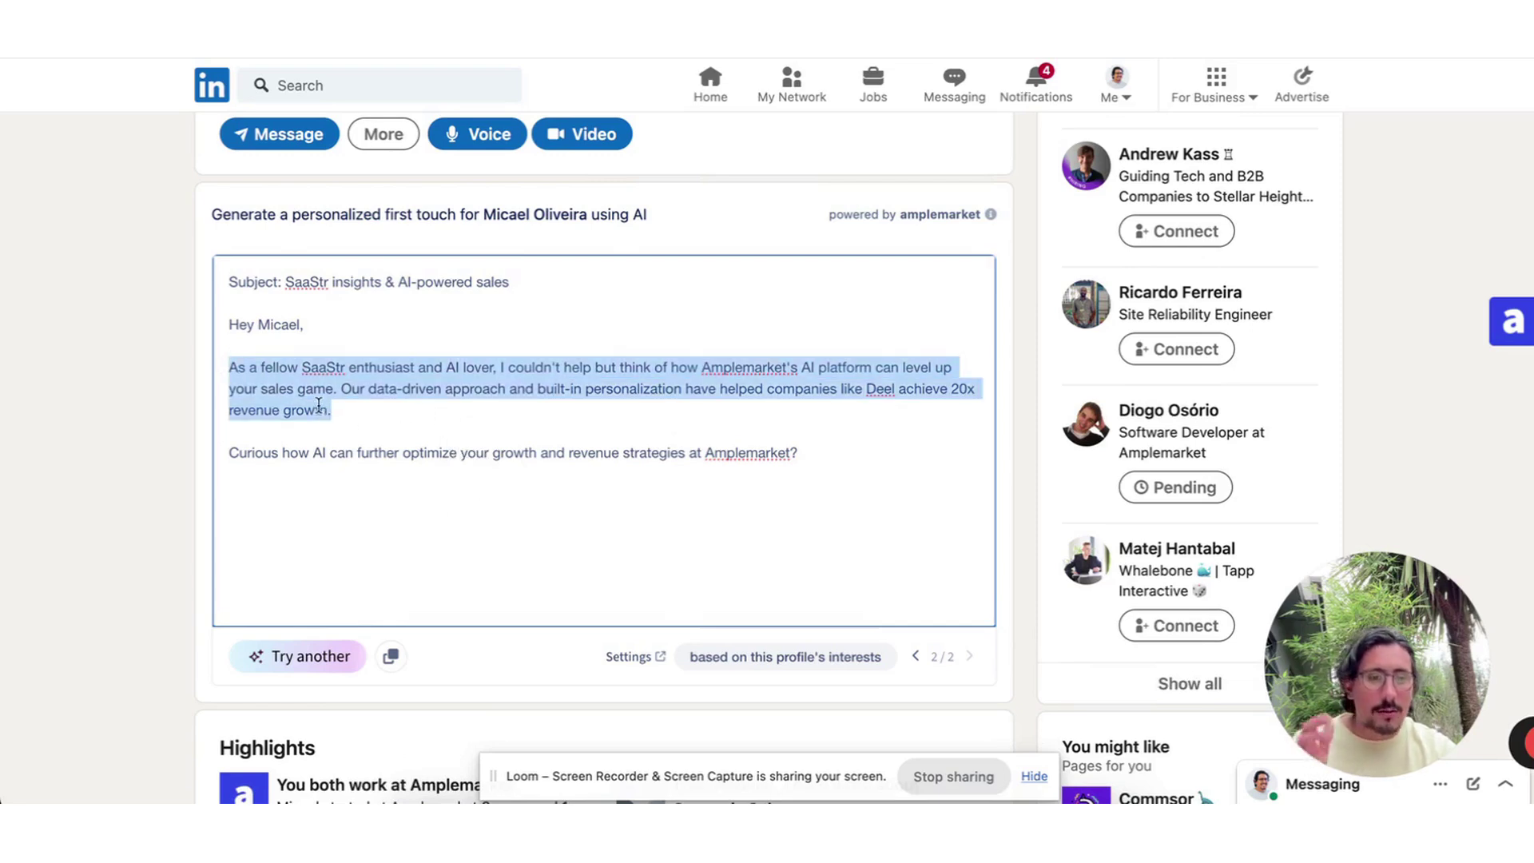
scroll(541, 530, "up", 3)
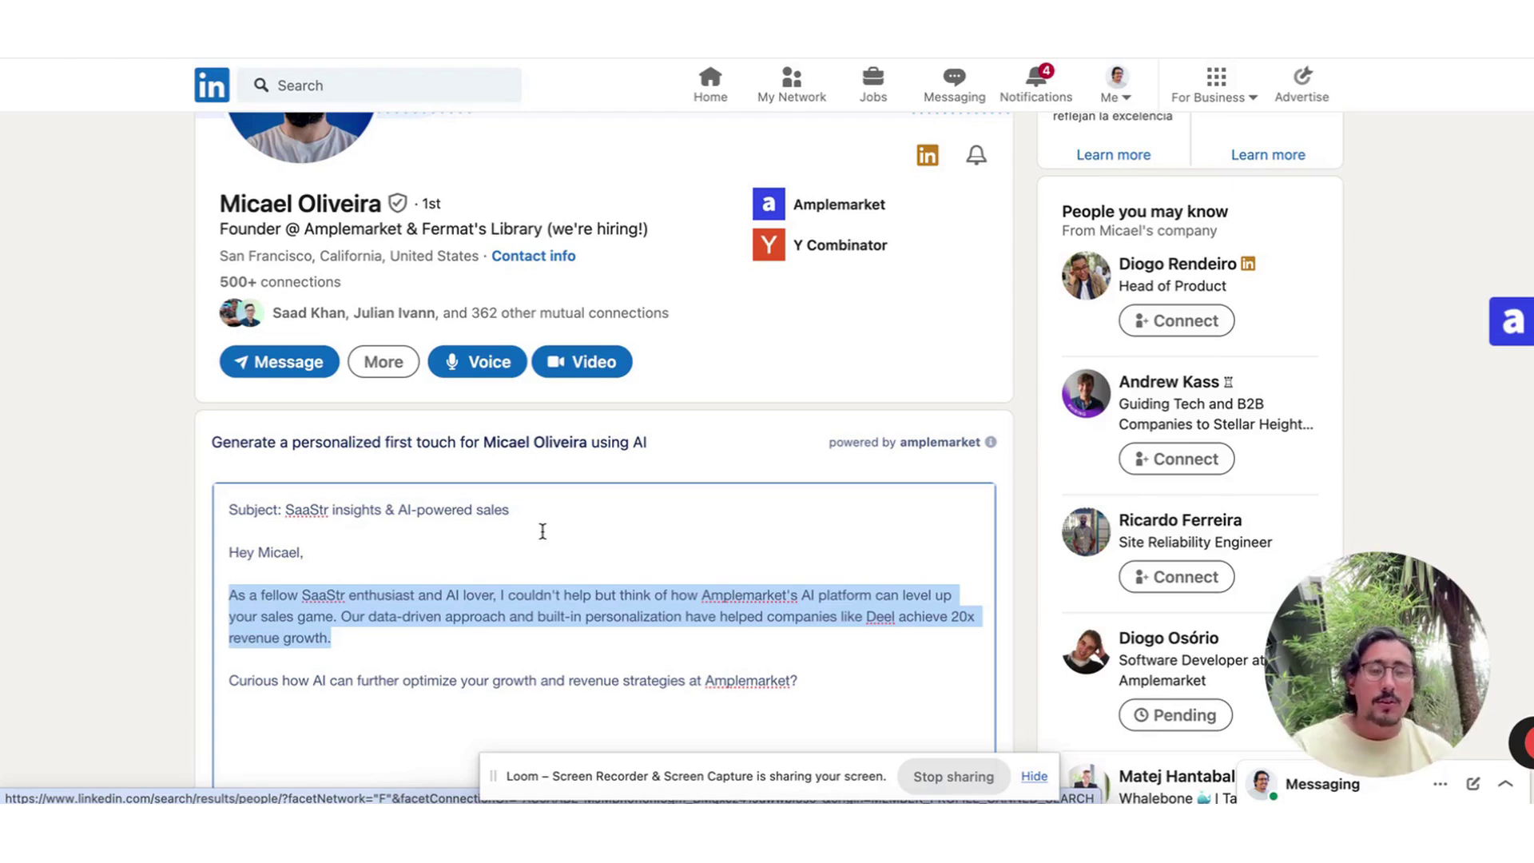
scroll(542, 529, "up", 2)
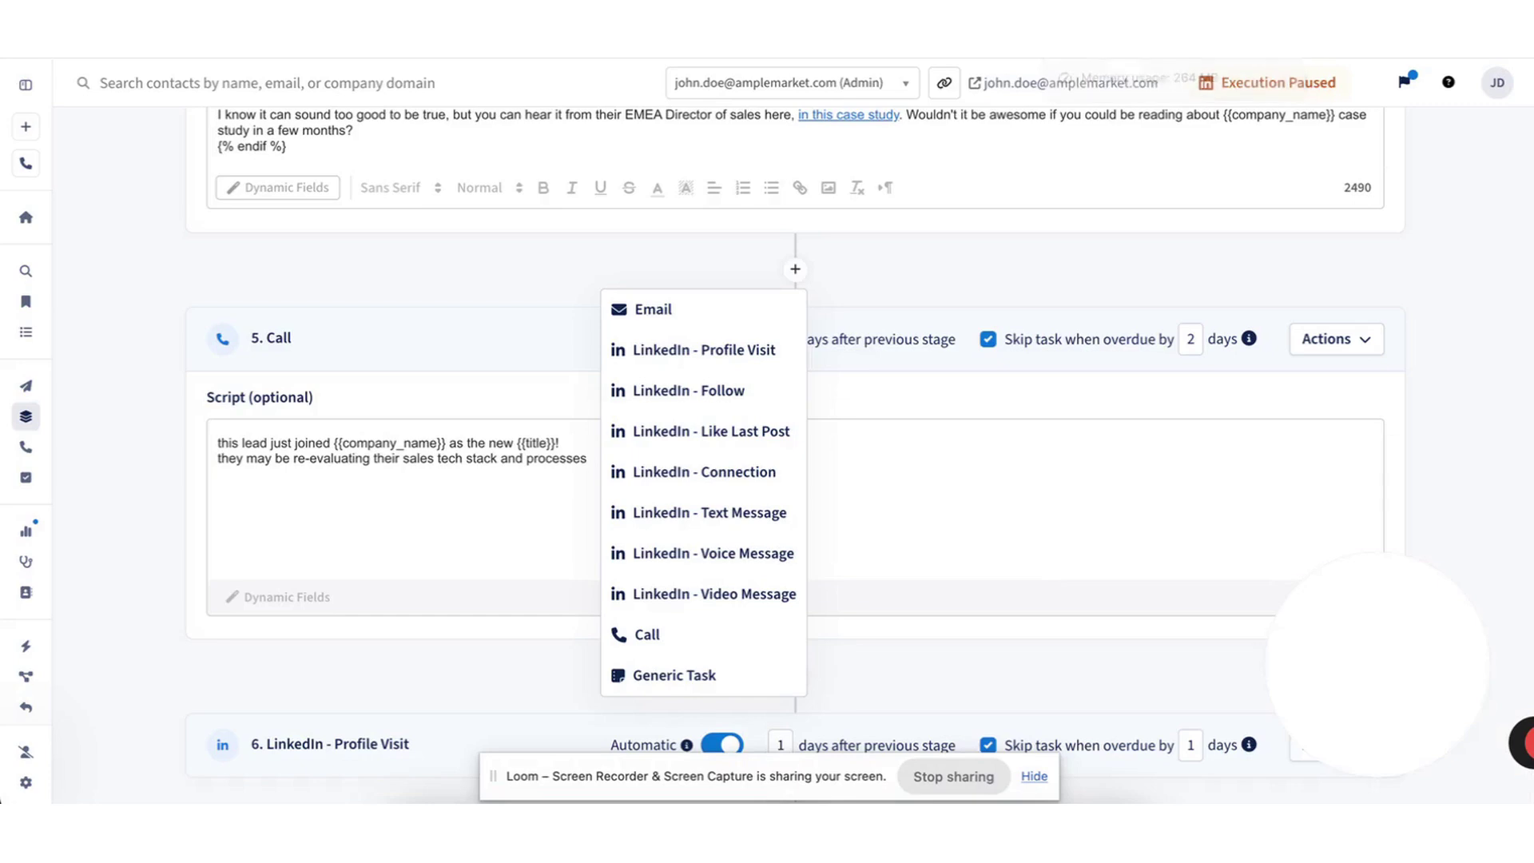
- Close the step-type menu and go to Analytics, discarding the unsaved sequence changes
left_click(497, 270)
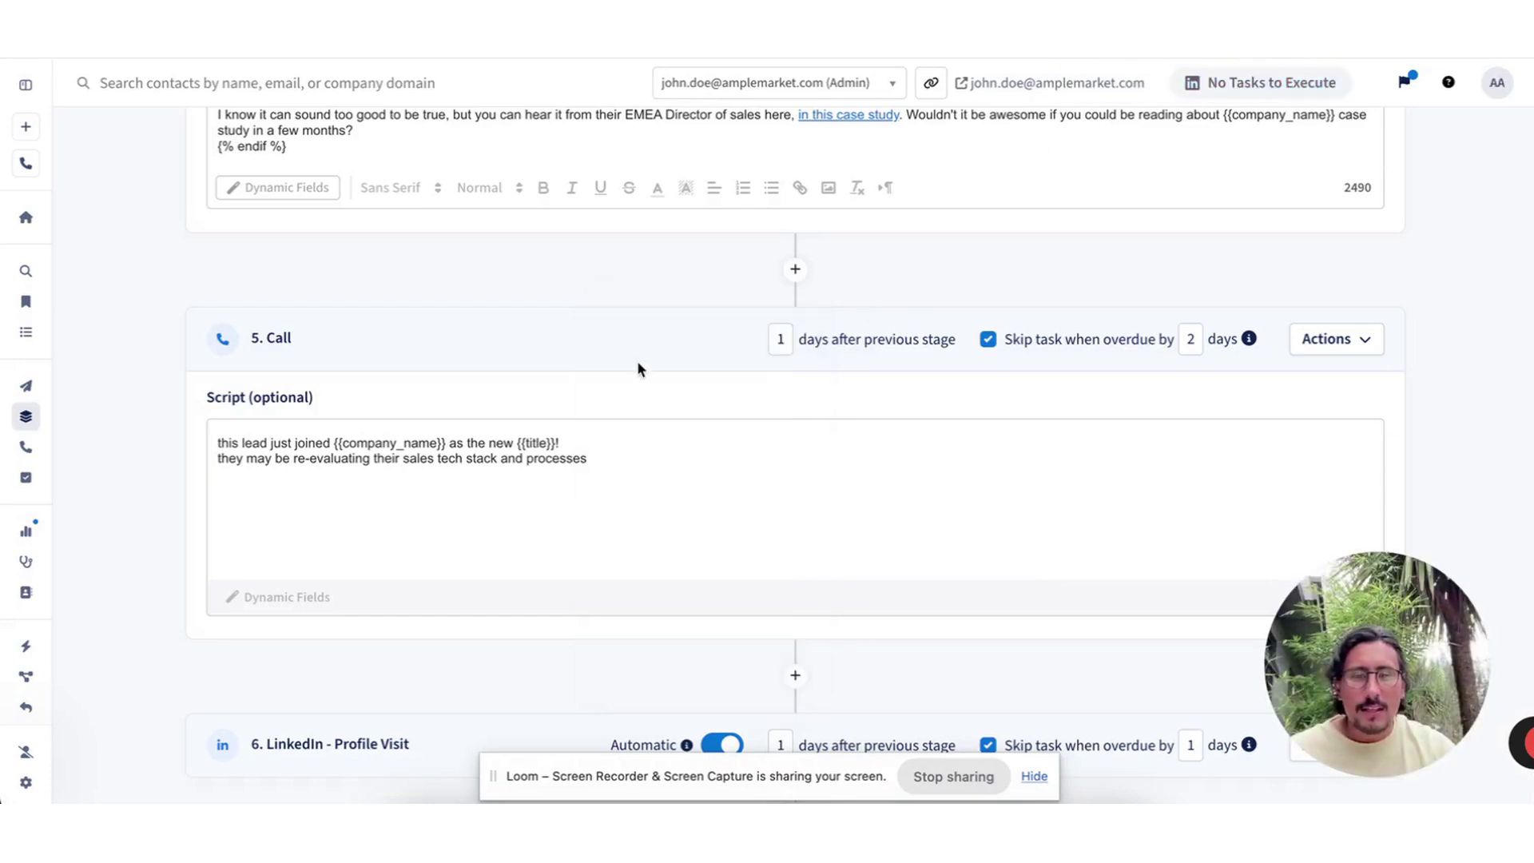
scroll(635, 362, "down", 10)
scroll(635, 362, "down", 4)
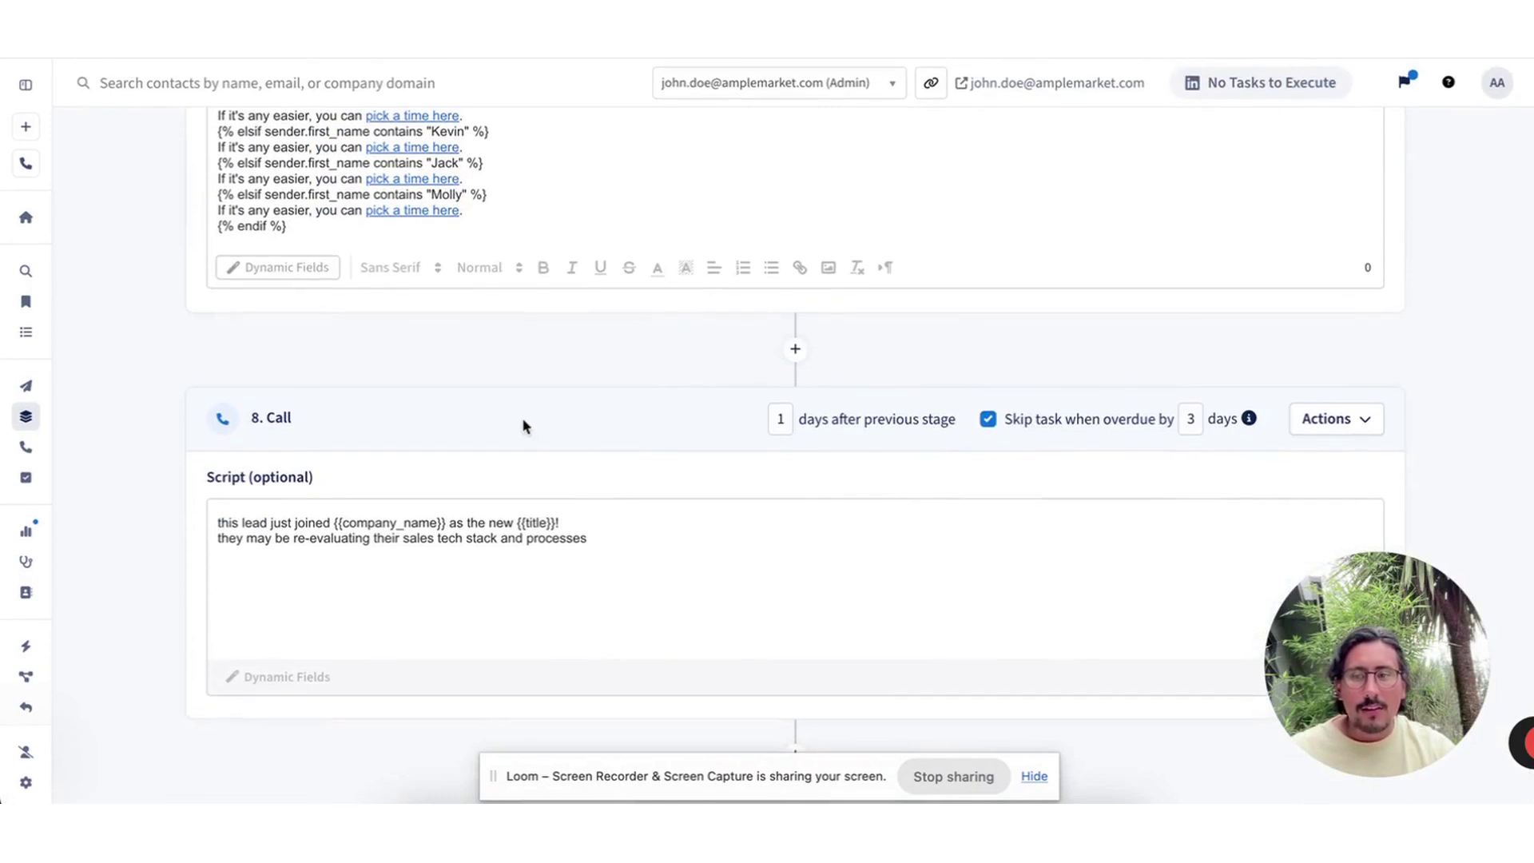
left_click(26, 531)
left_click(955, 149)
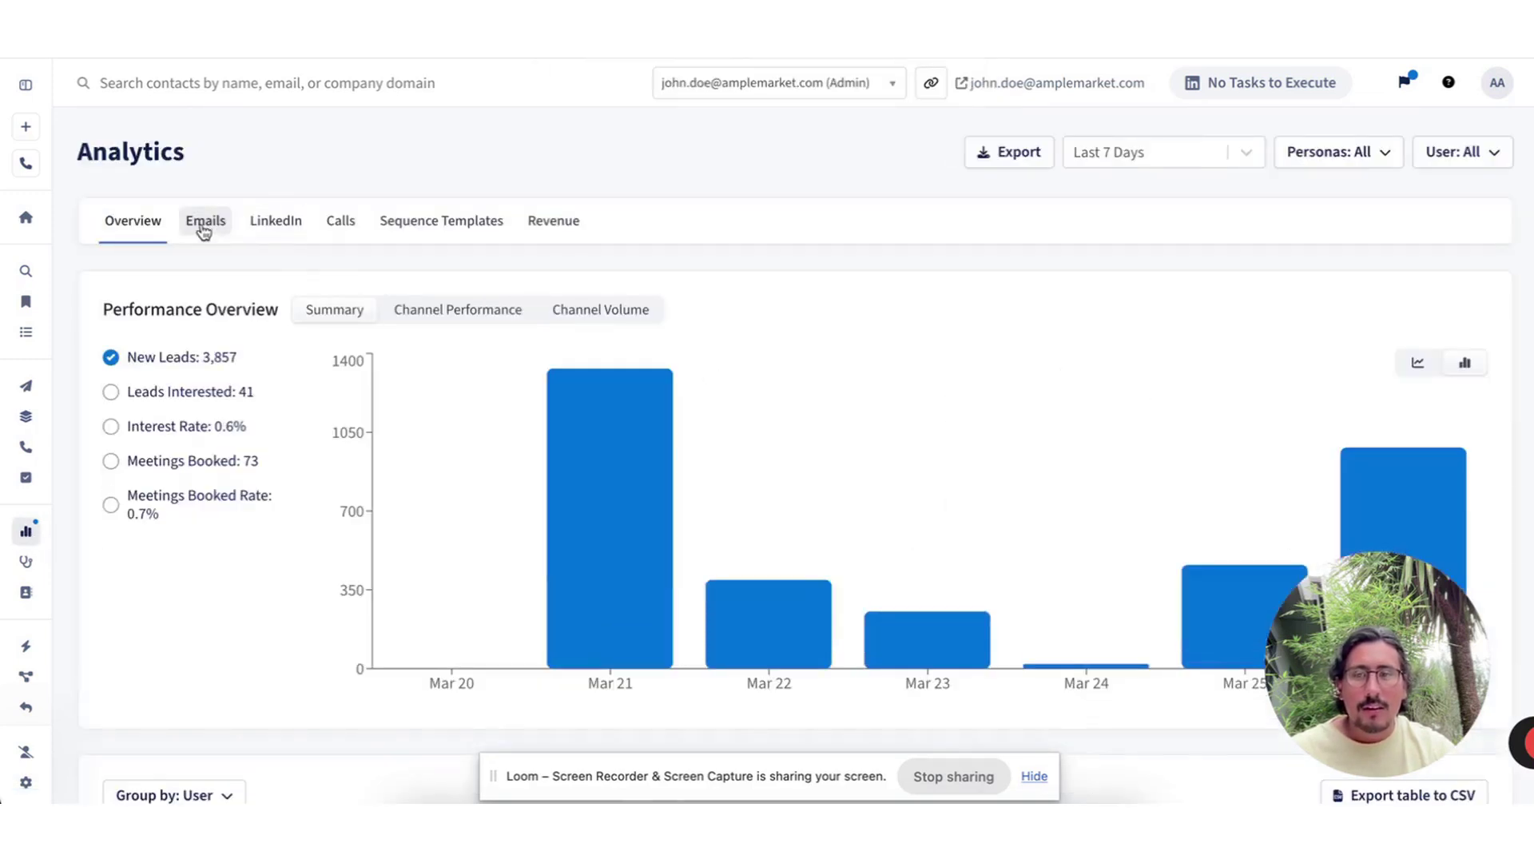
- Chart Leads Interested, then Interest Rate, and open the Domain Health Center
left_click(111, 392)
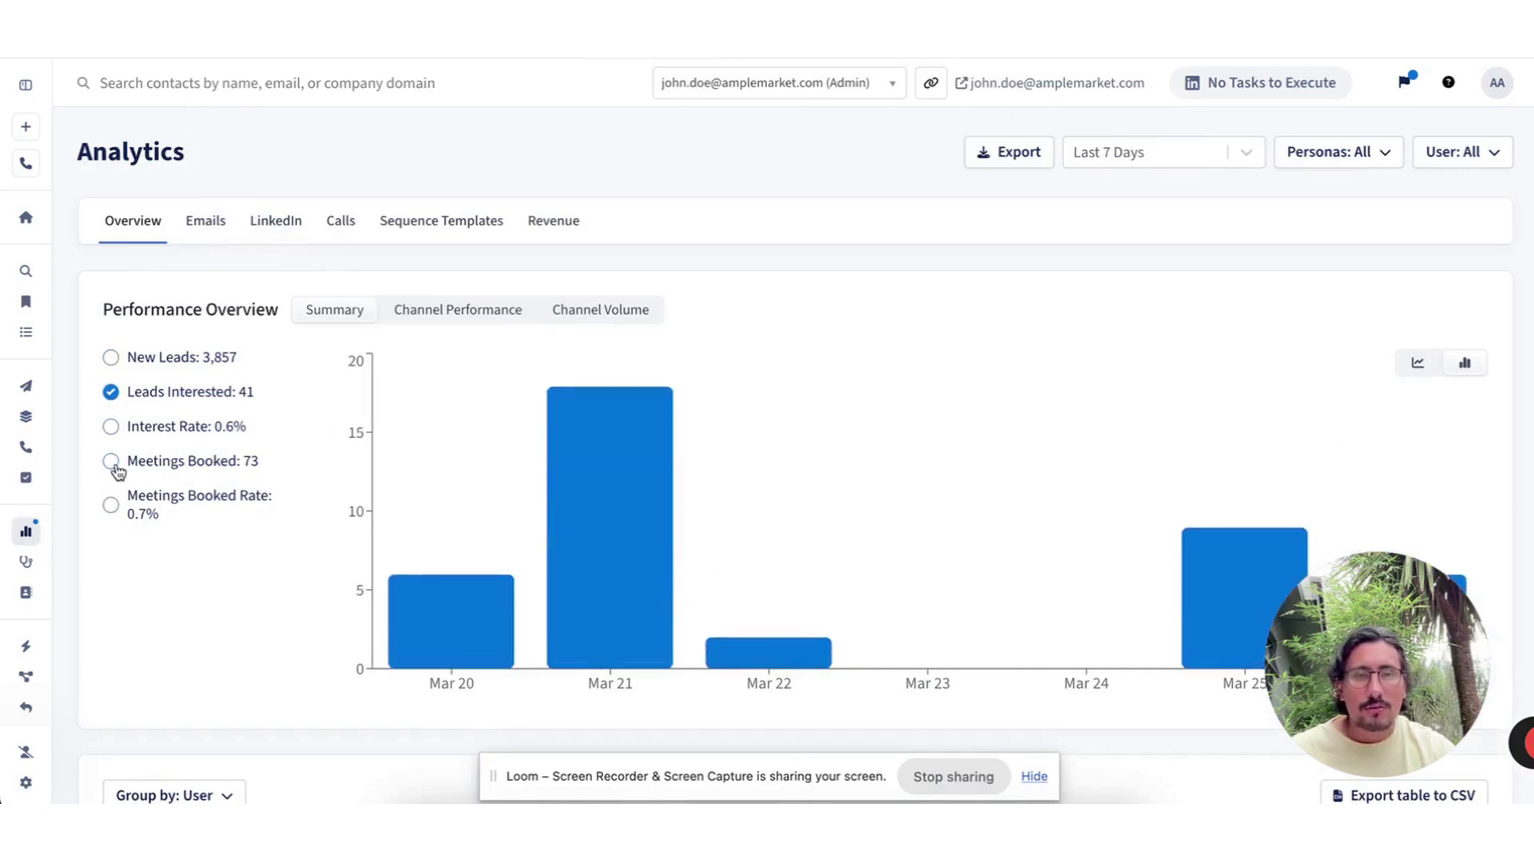
left_click(112, 427)
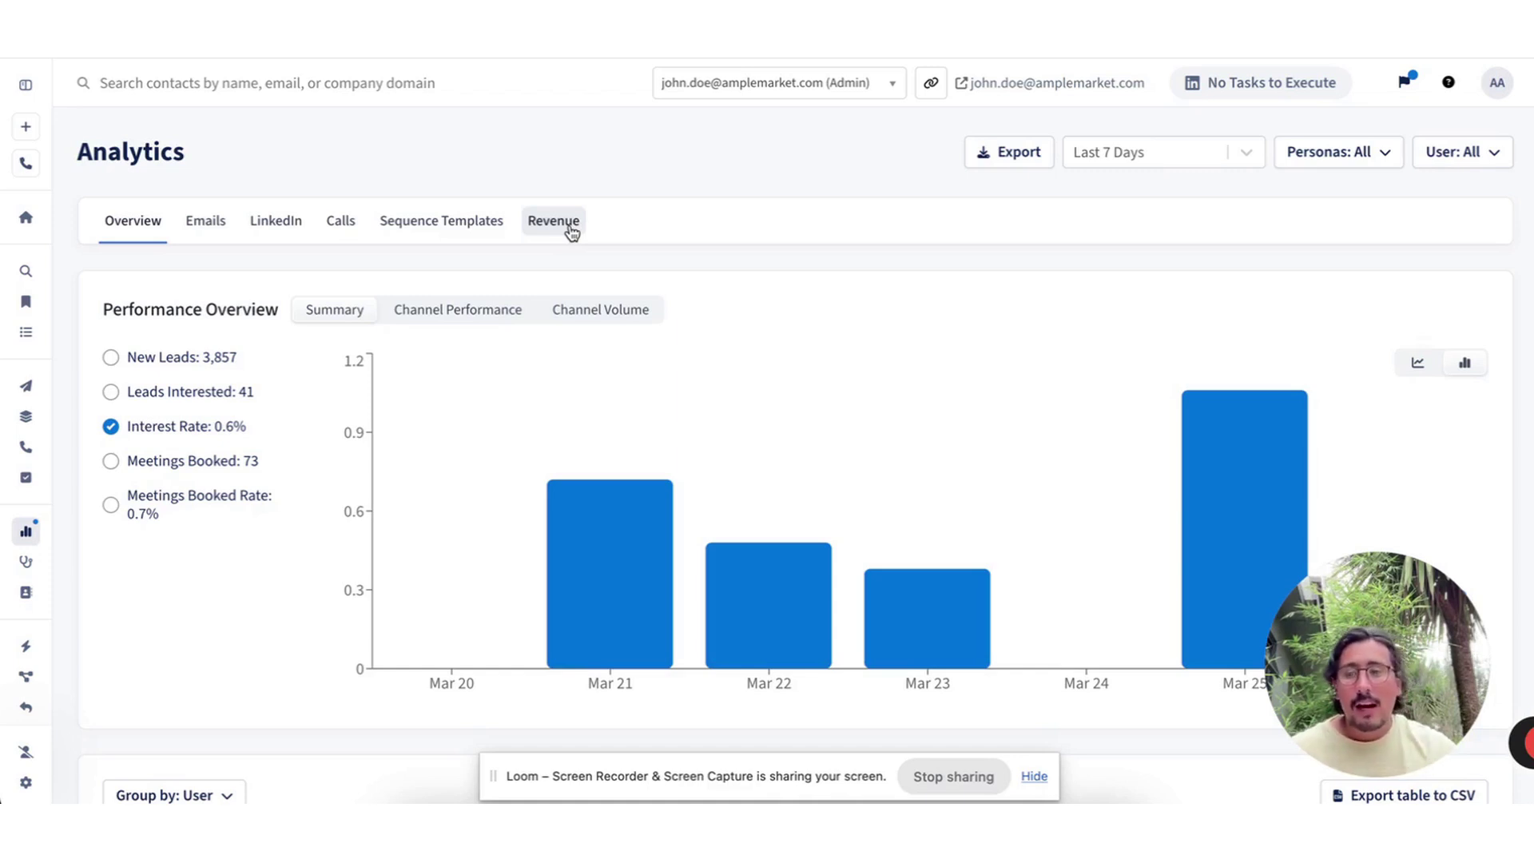
left_click(25, 561)
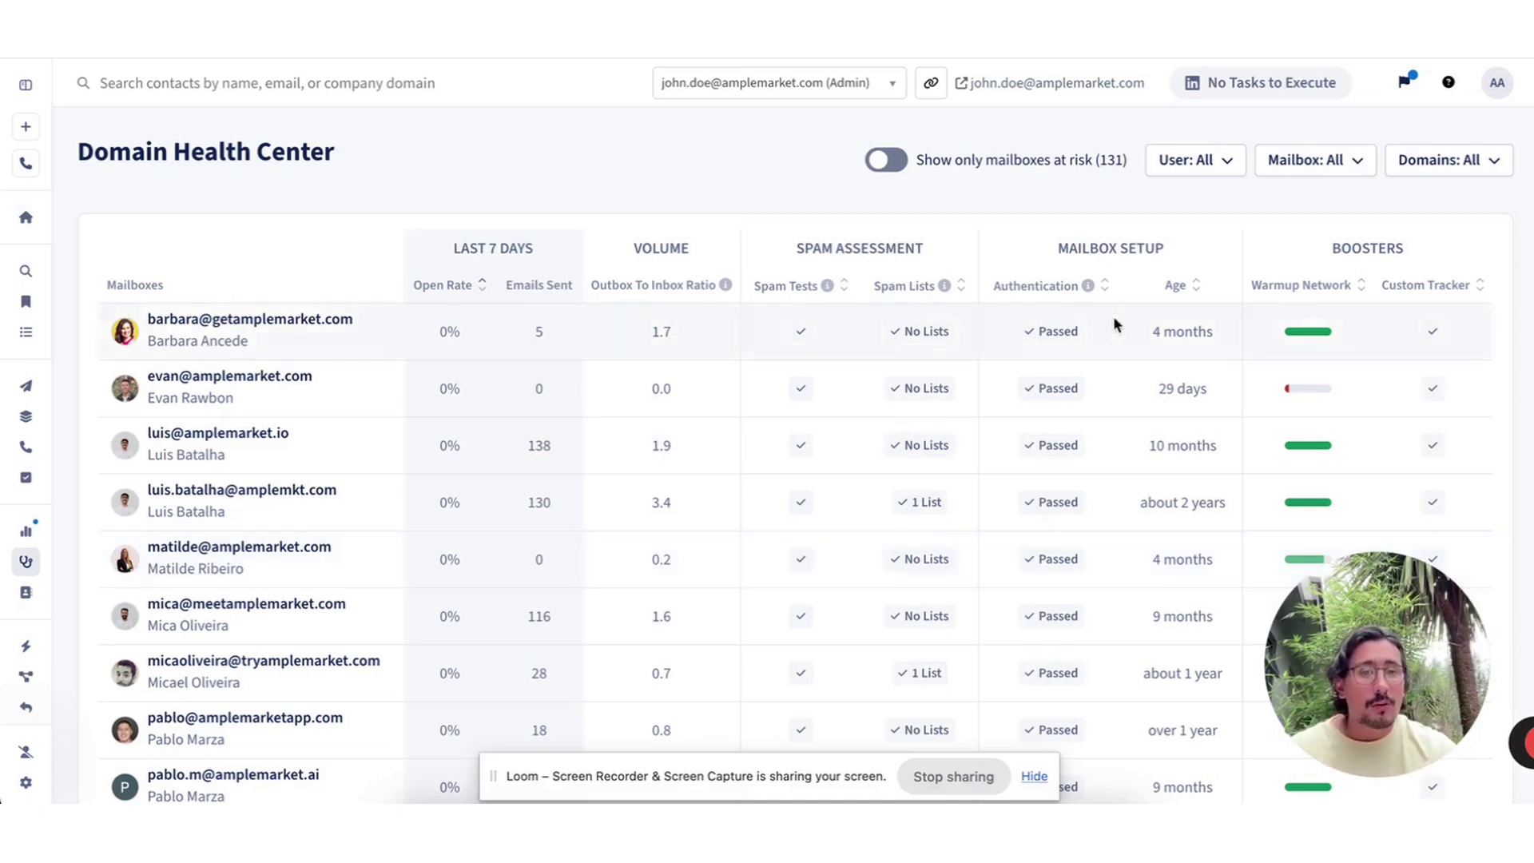
mouse_move(1315, 334)
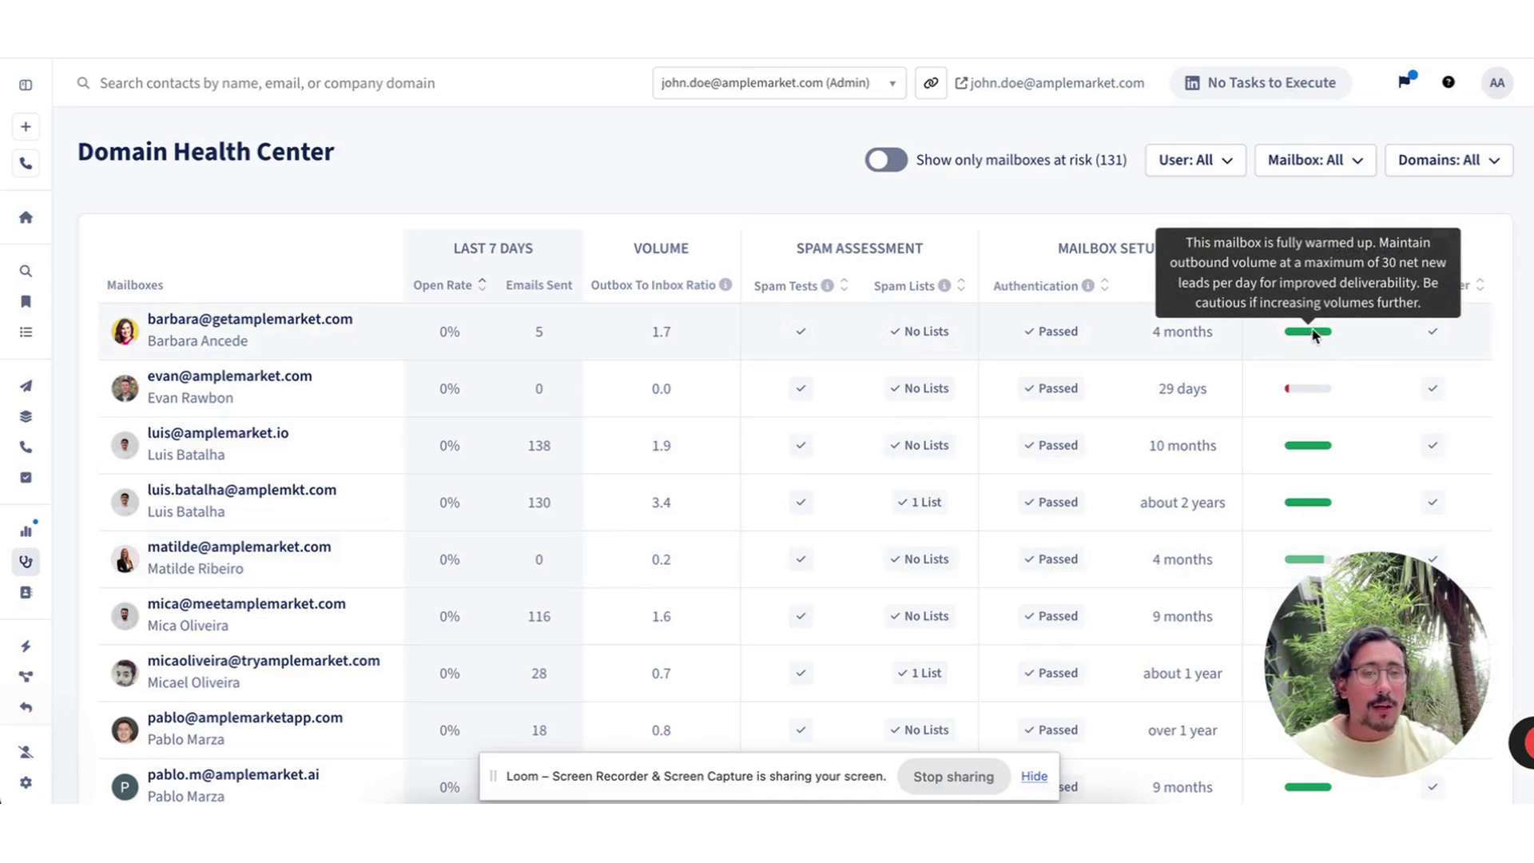
mouse_move(1431, 342)
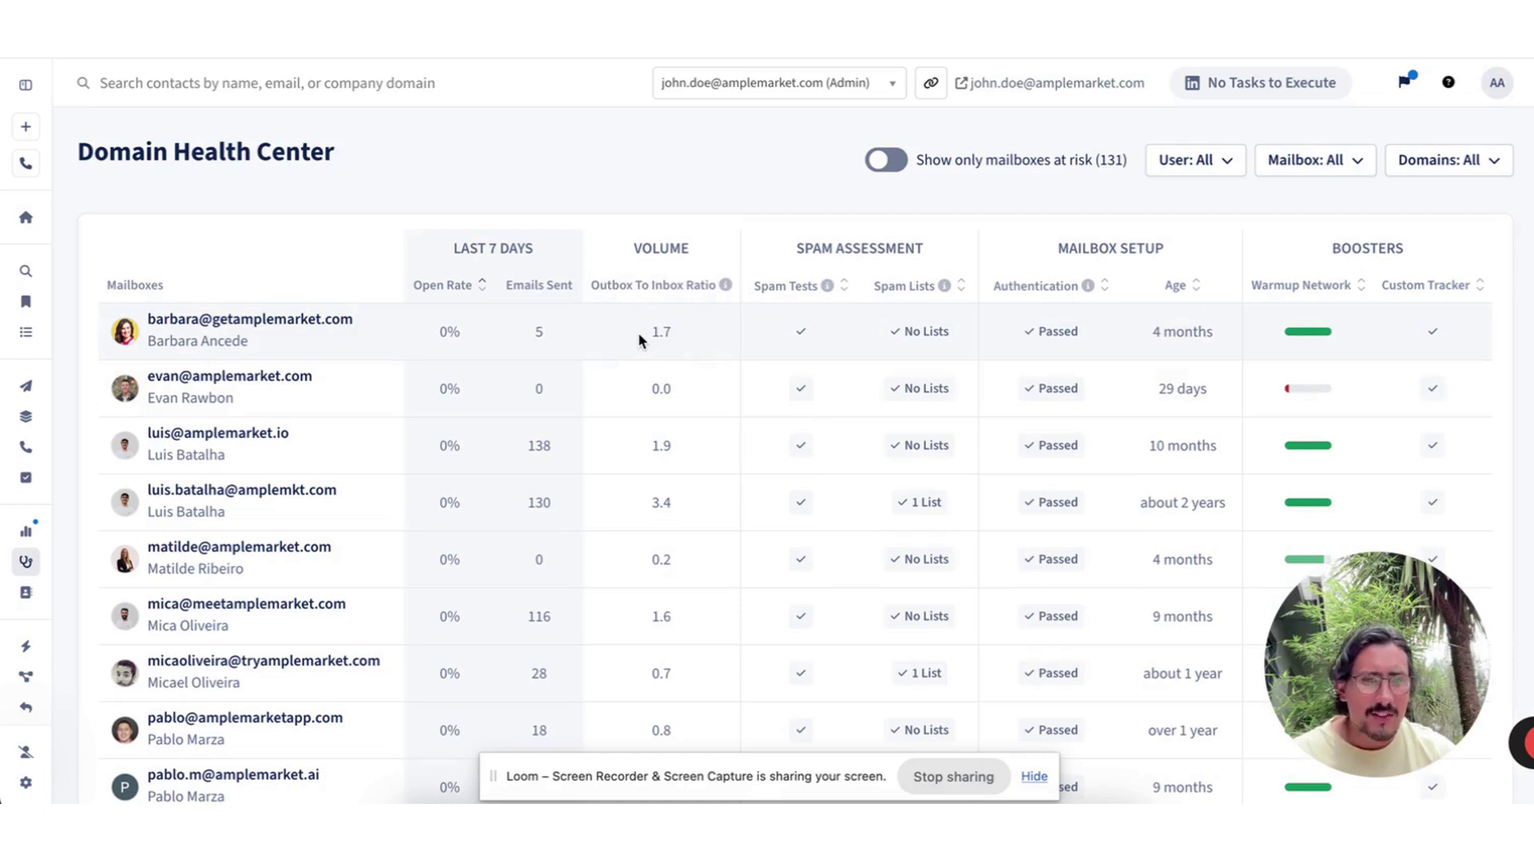
mouse_move(659, 331)
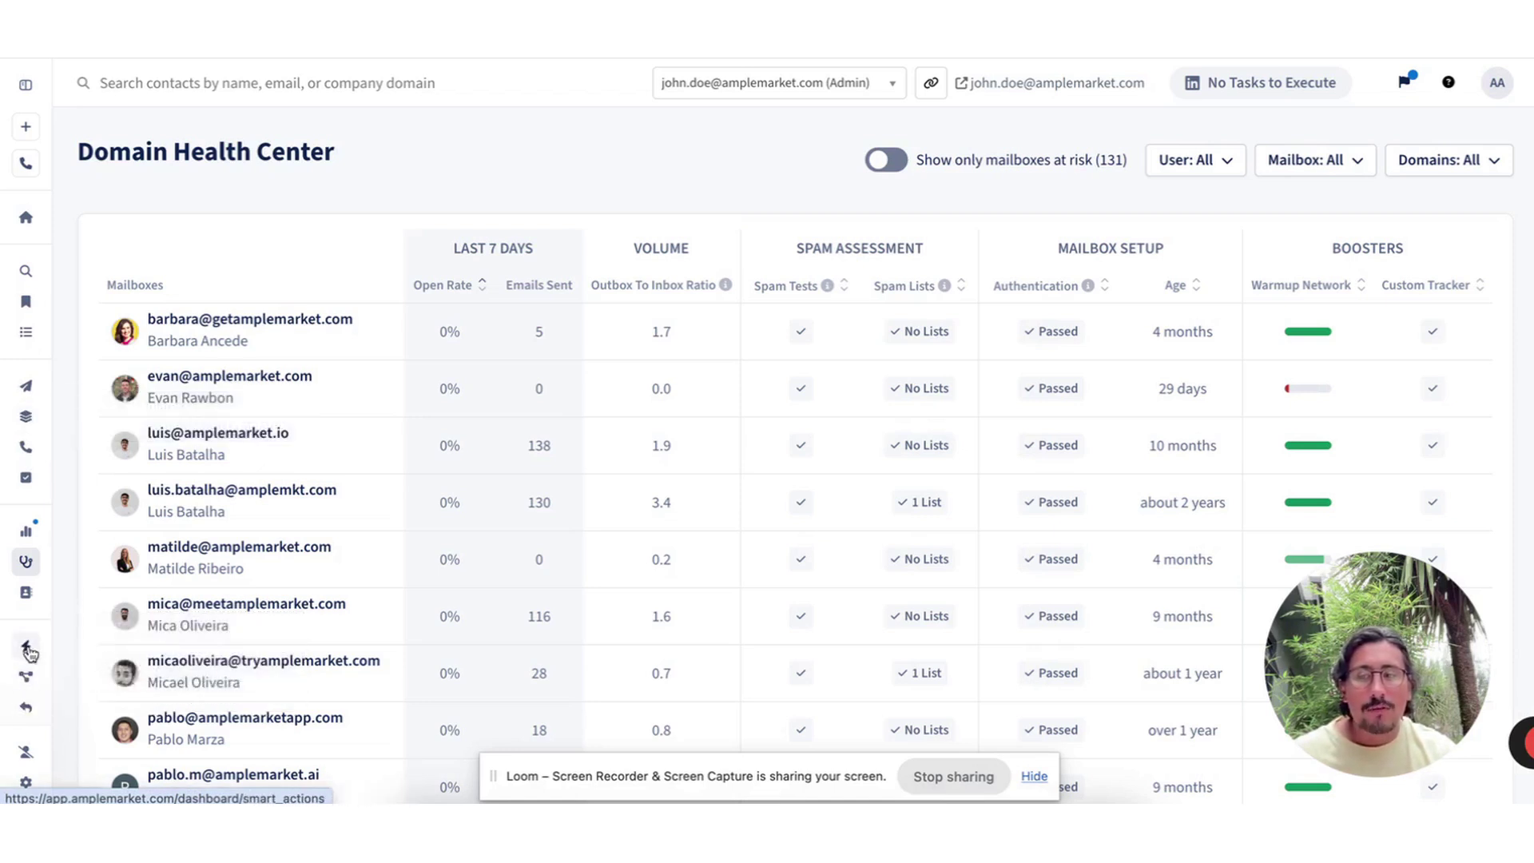
- Open the reply Workflows and expand, then collapse, the Hard No workflow
scroll(28, 645, "down", 1)
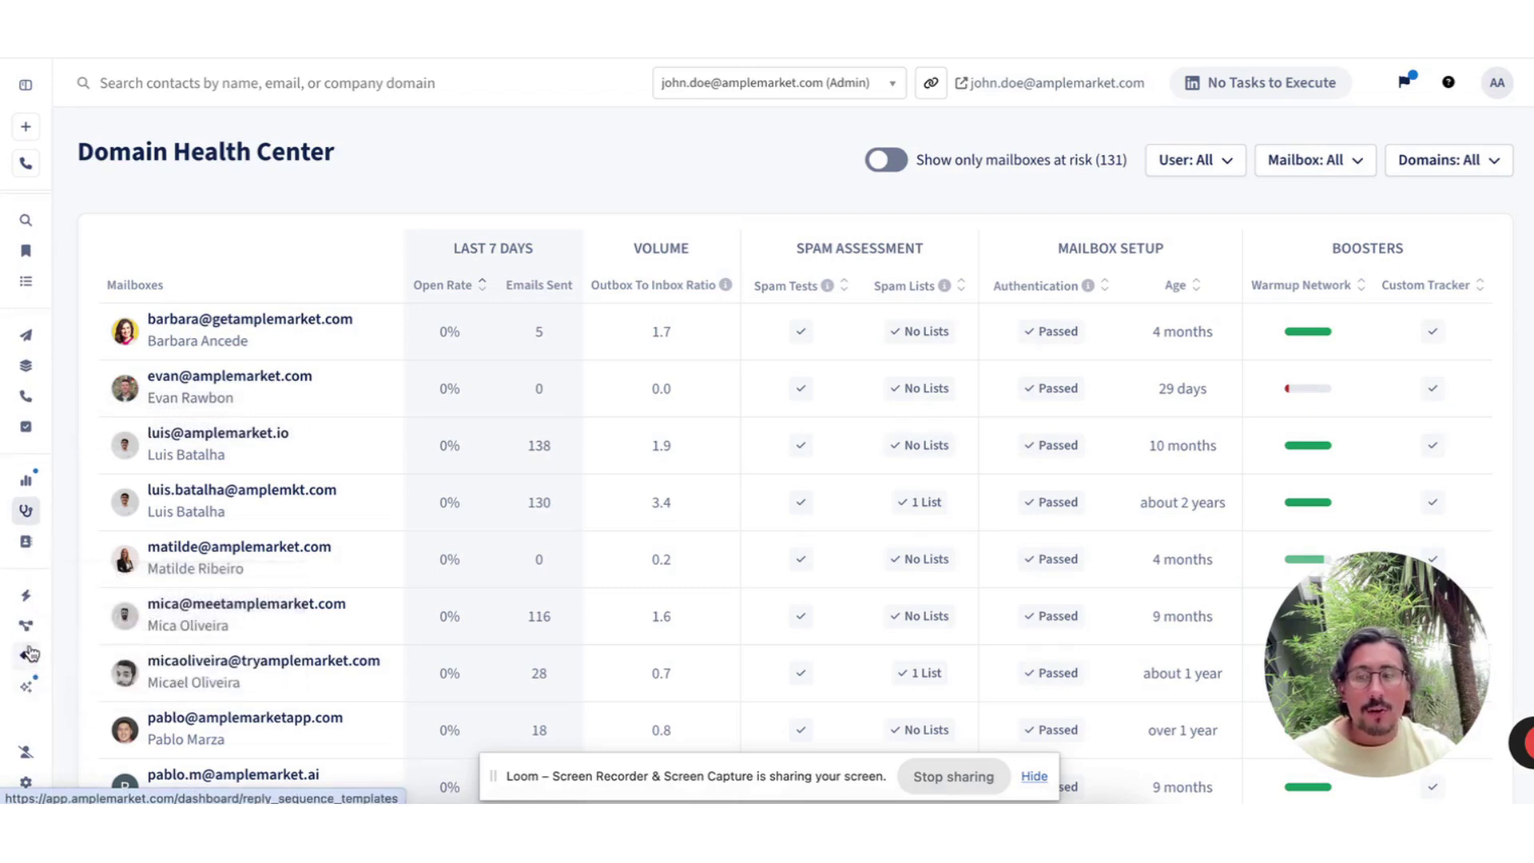
left_click(26, 598)
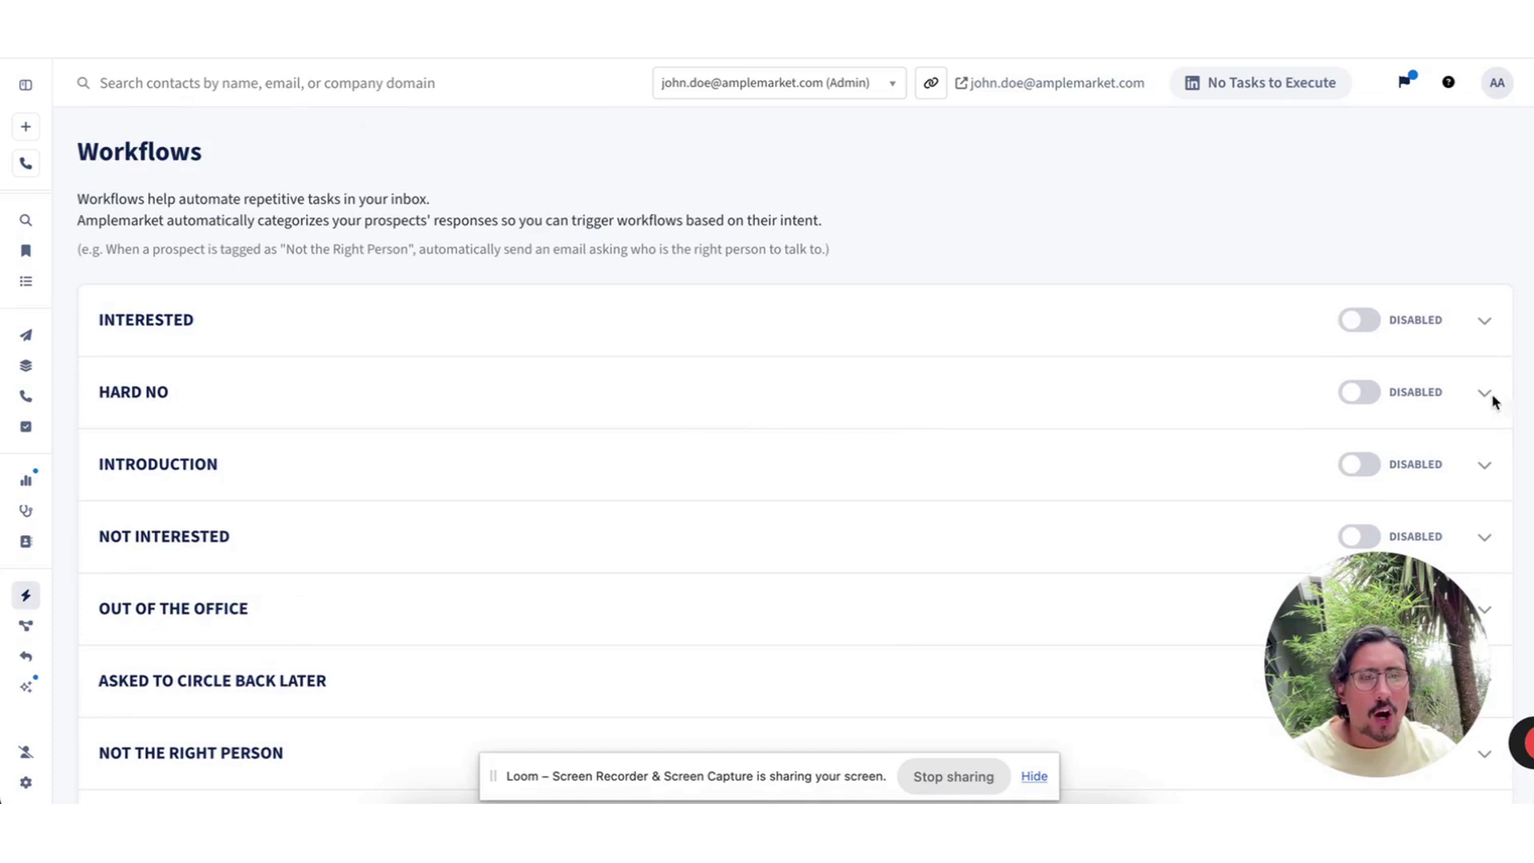
left_click(1486, 393)
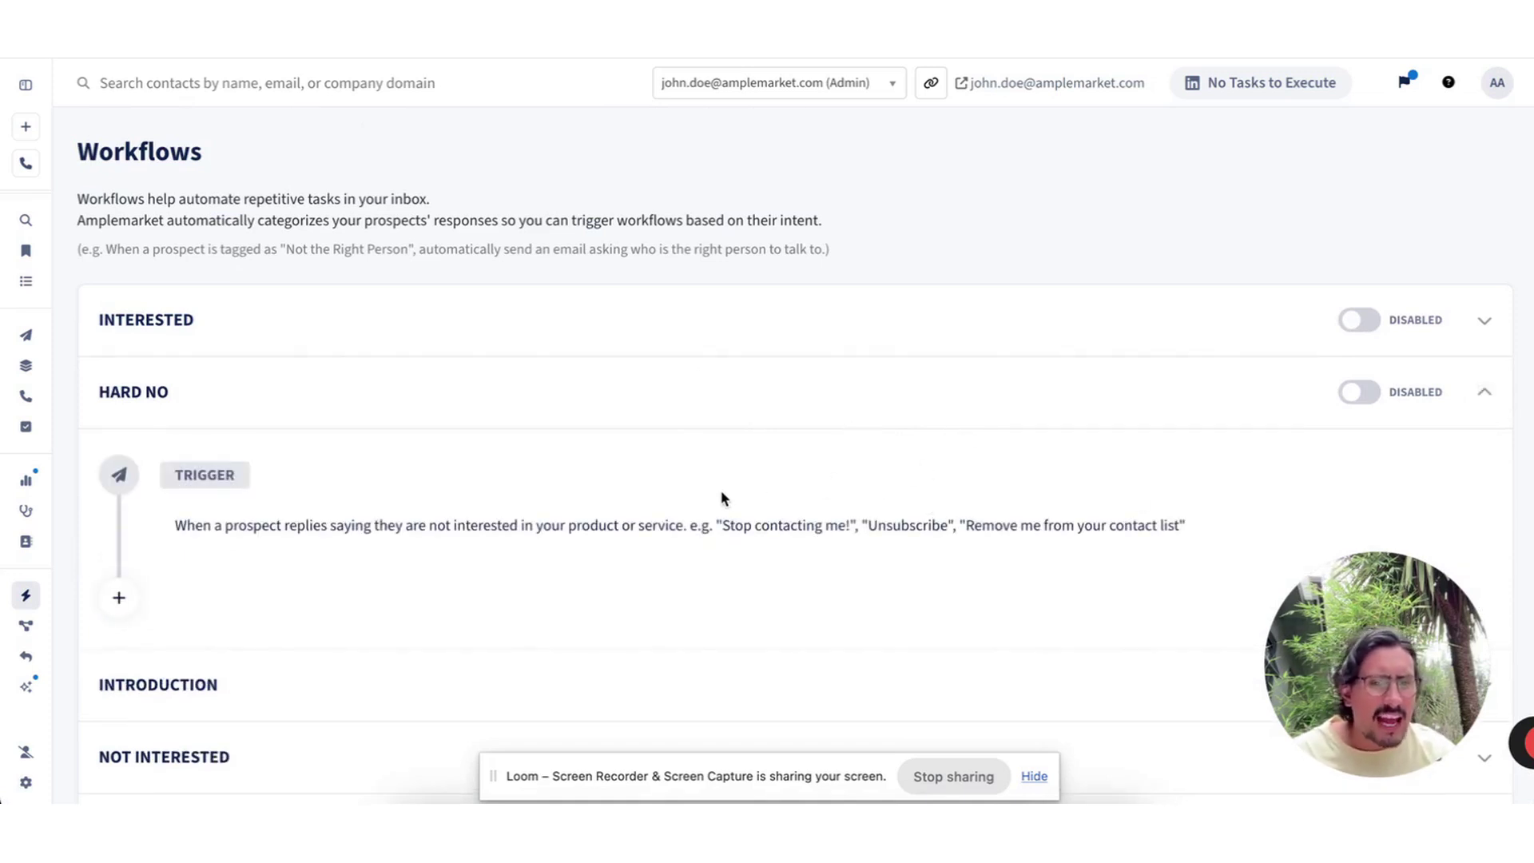
left_click(1486, 396)
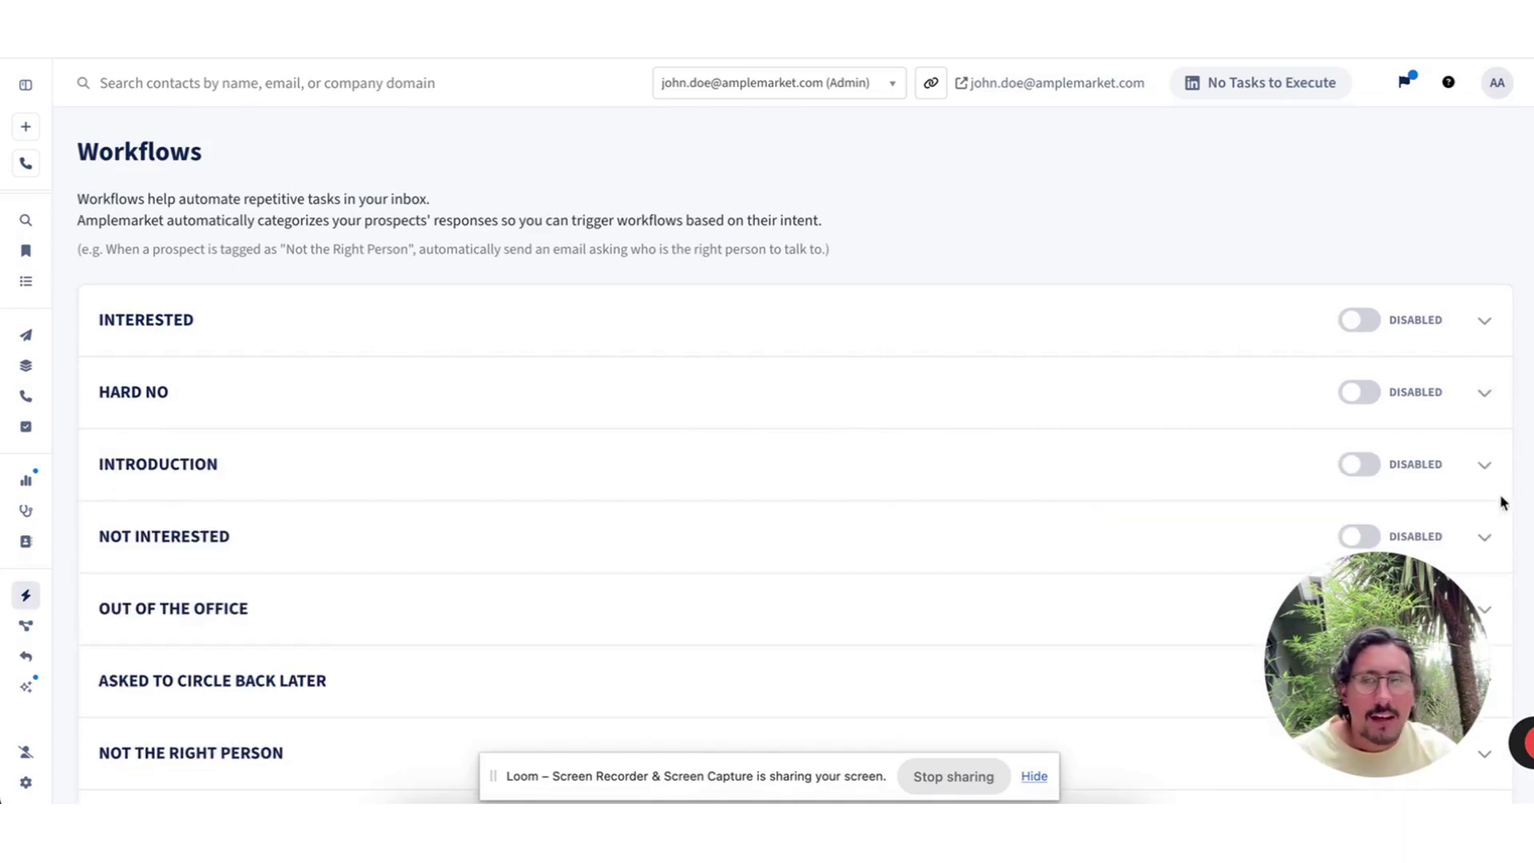
- Inspect the enabled Out of the Office workflow's details, then collapse it
scroll(1034, 443, "down", 2)
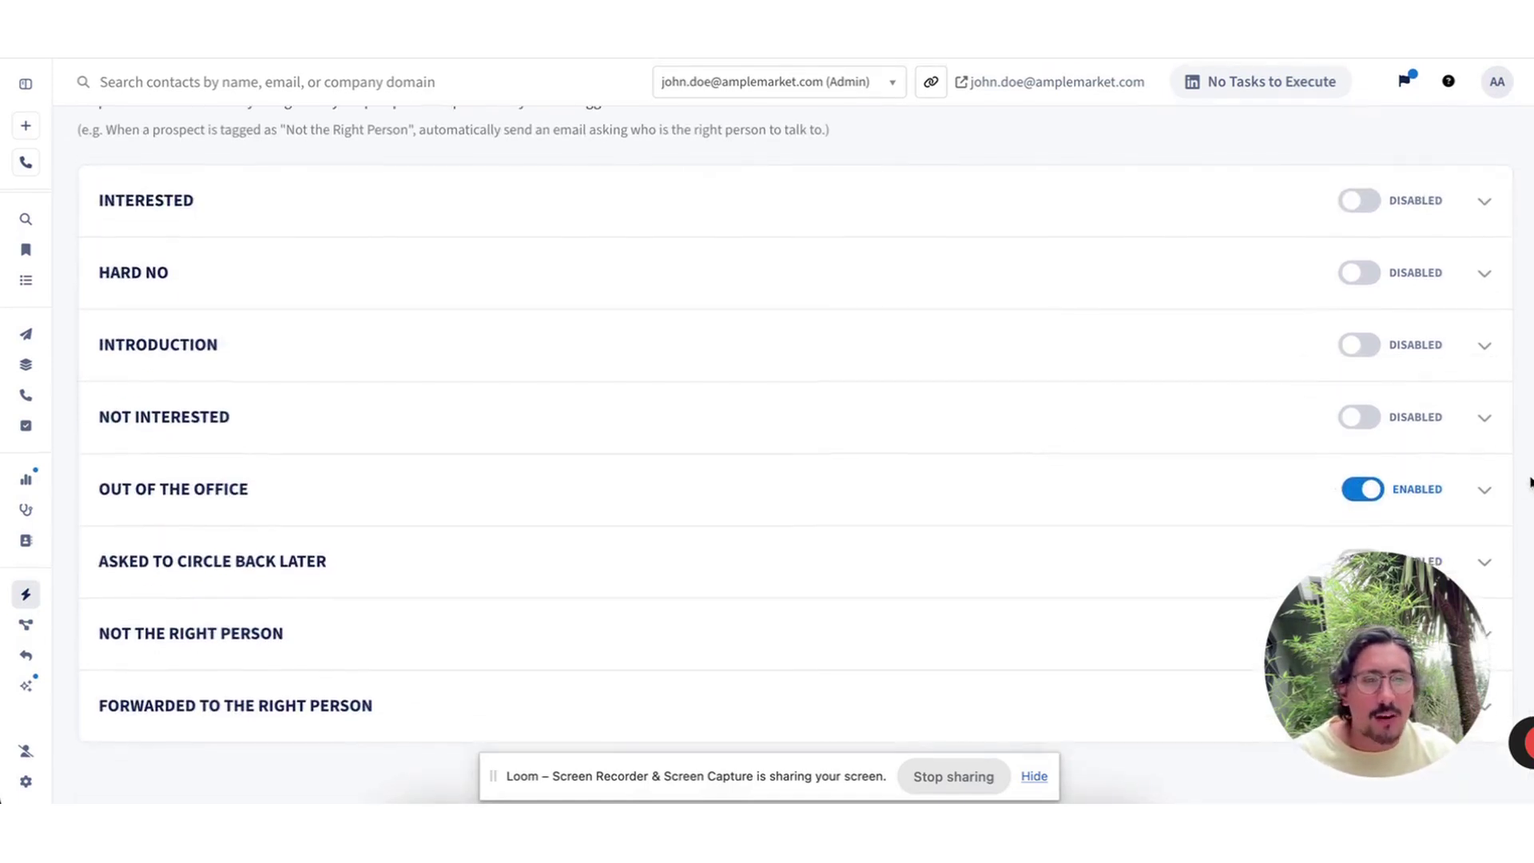
left_click(1484, 489)
scroll(993, 536, "down", 5)
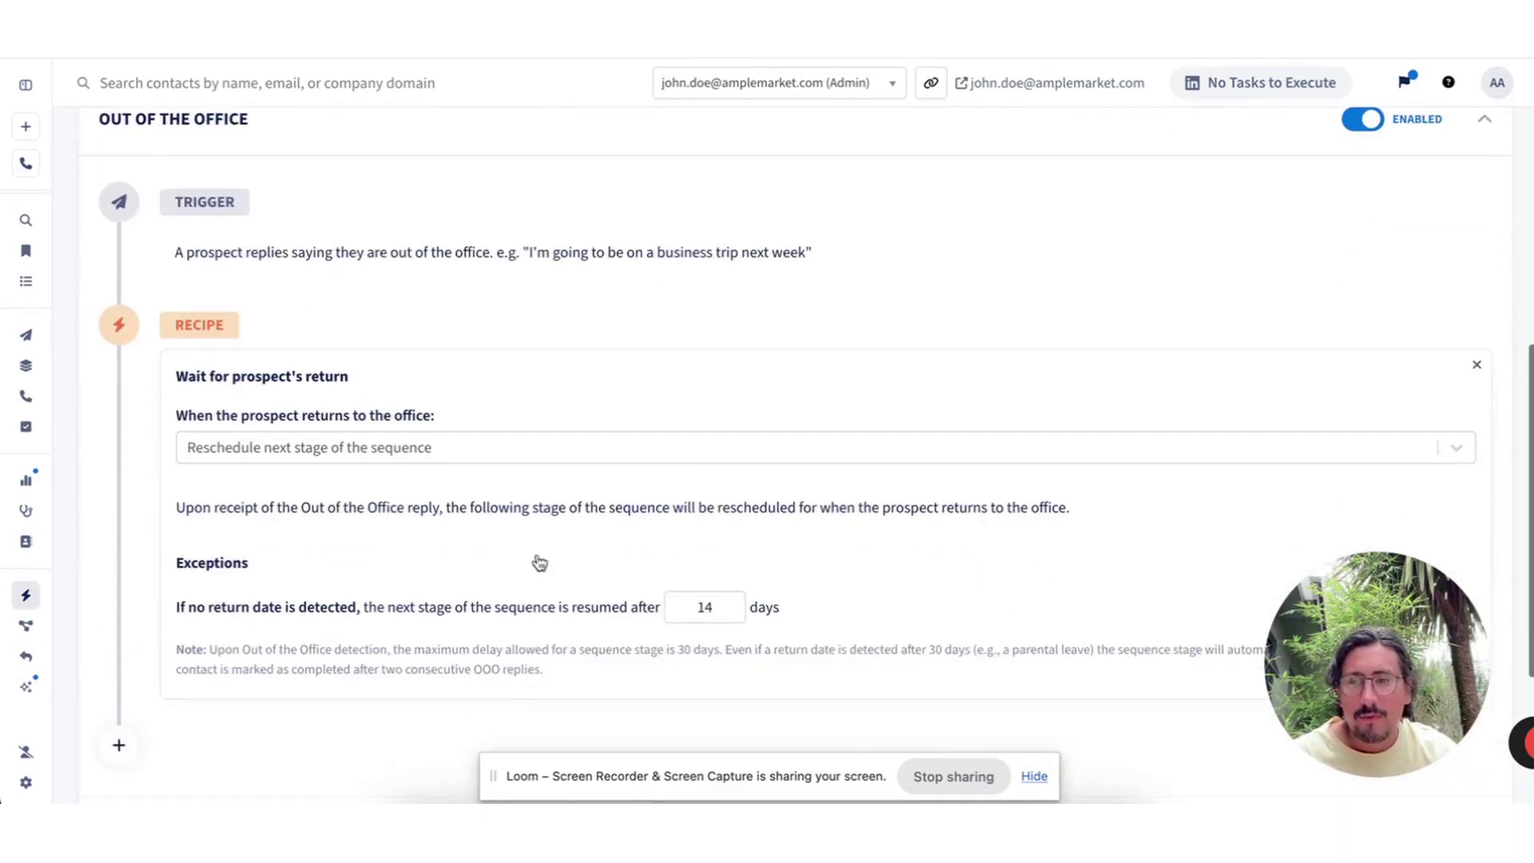
scroll(423, 483, "down", 2)
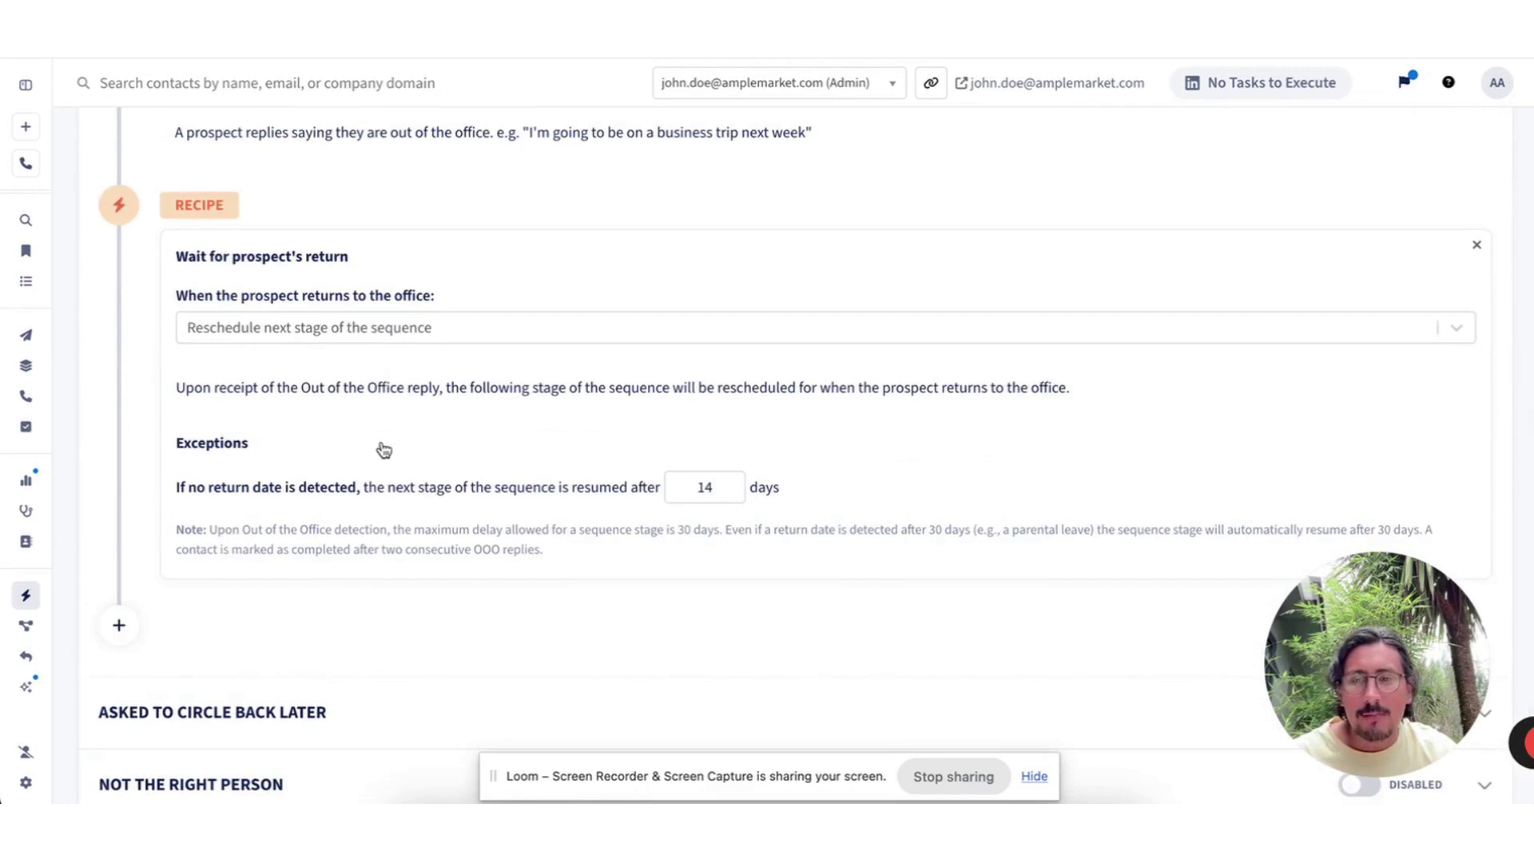
scroll(383, 450, "up", 1)
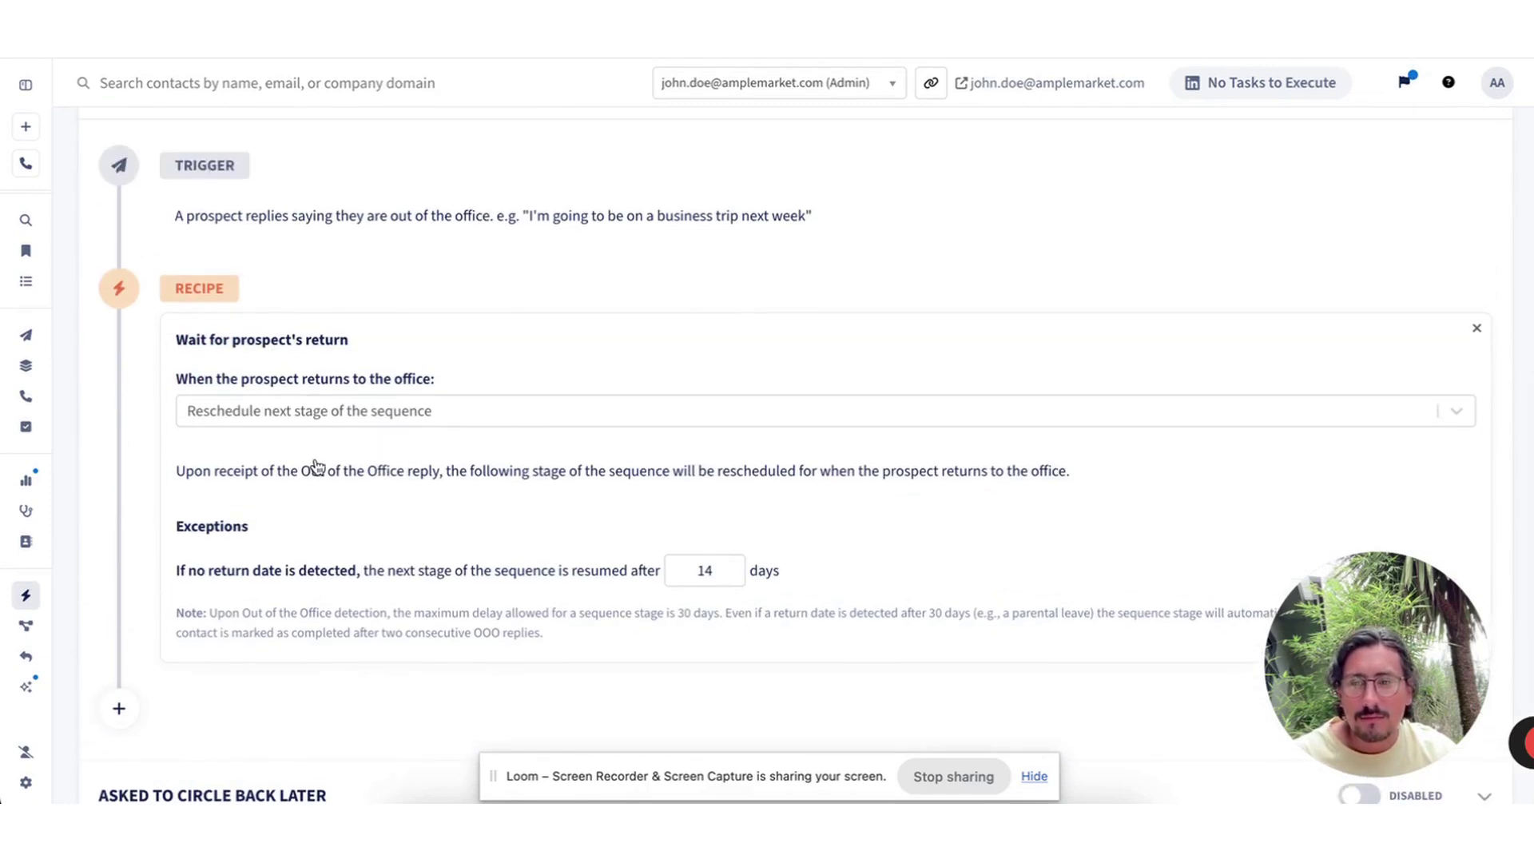
scroll(315, 466, "down", 3)
scroll(313, 458, "up", 3)
scroll(312, 467, "up", 1)
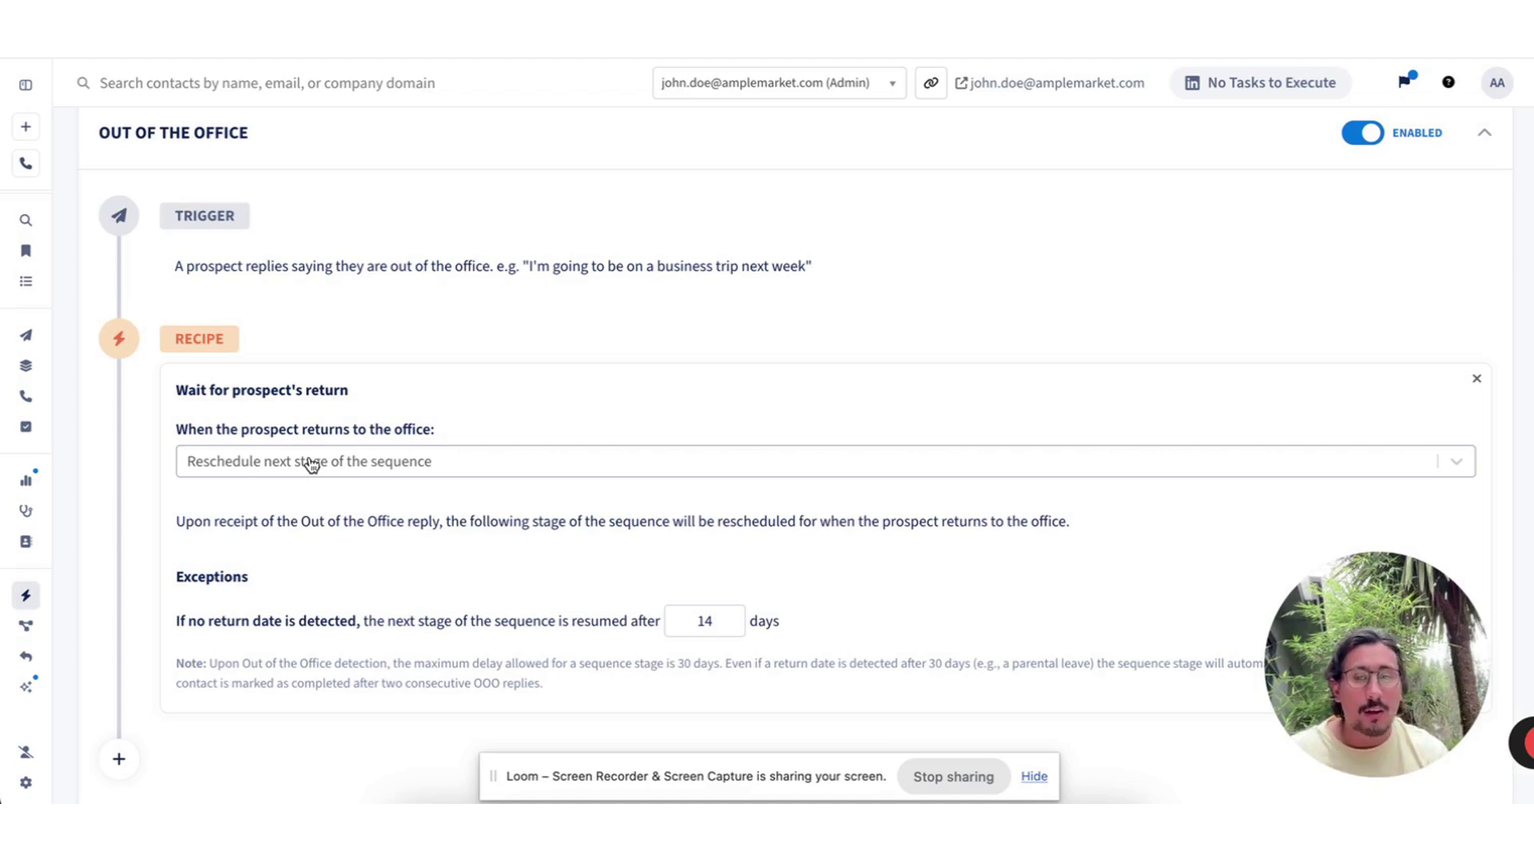
scroll(967, 210, "up", 2)
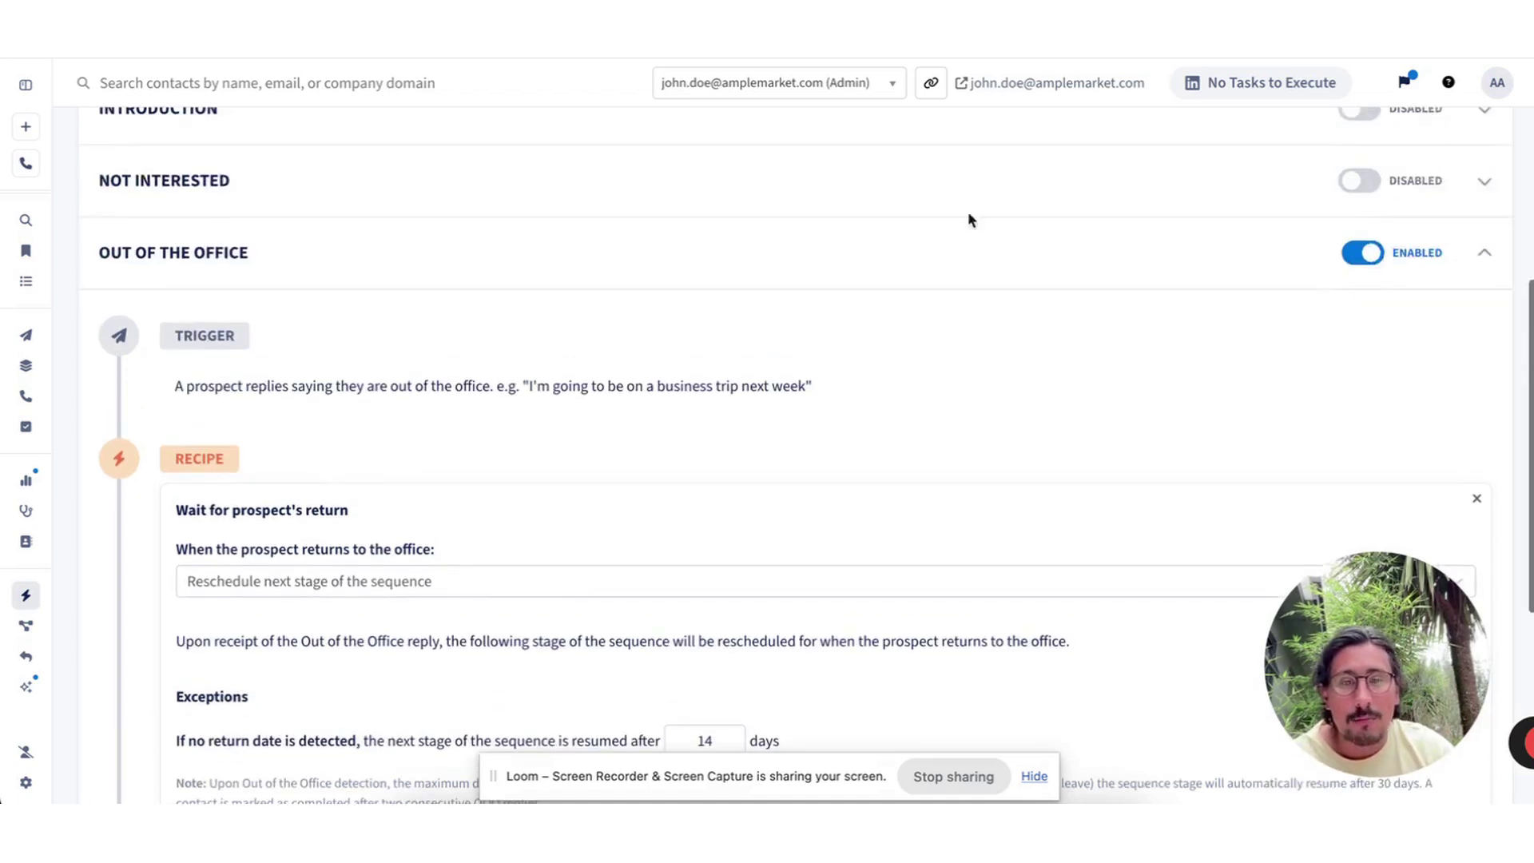
left_click(1477, 255)
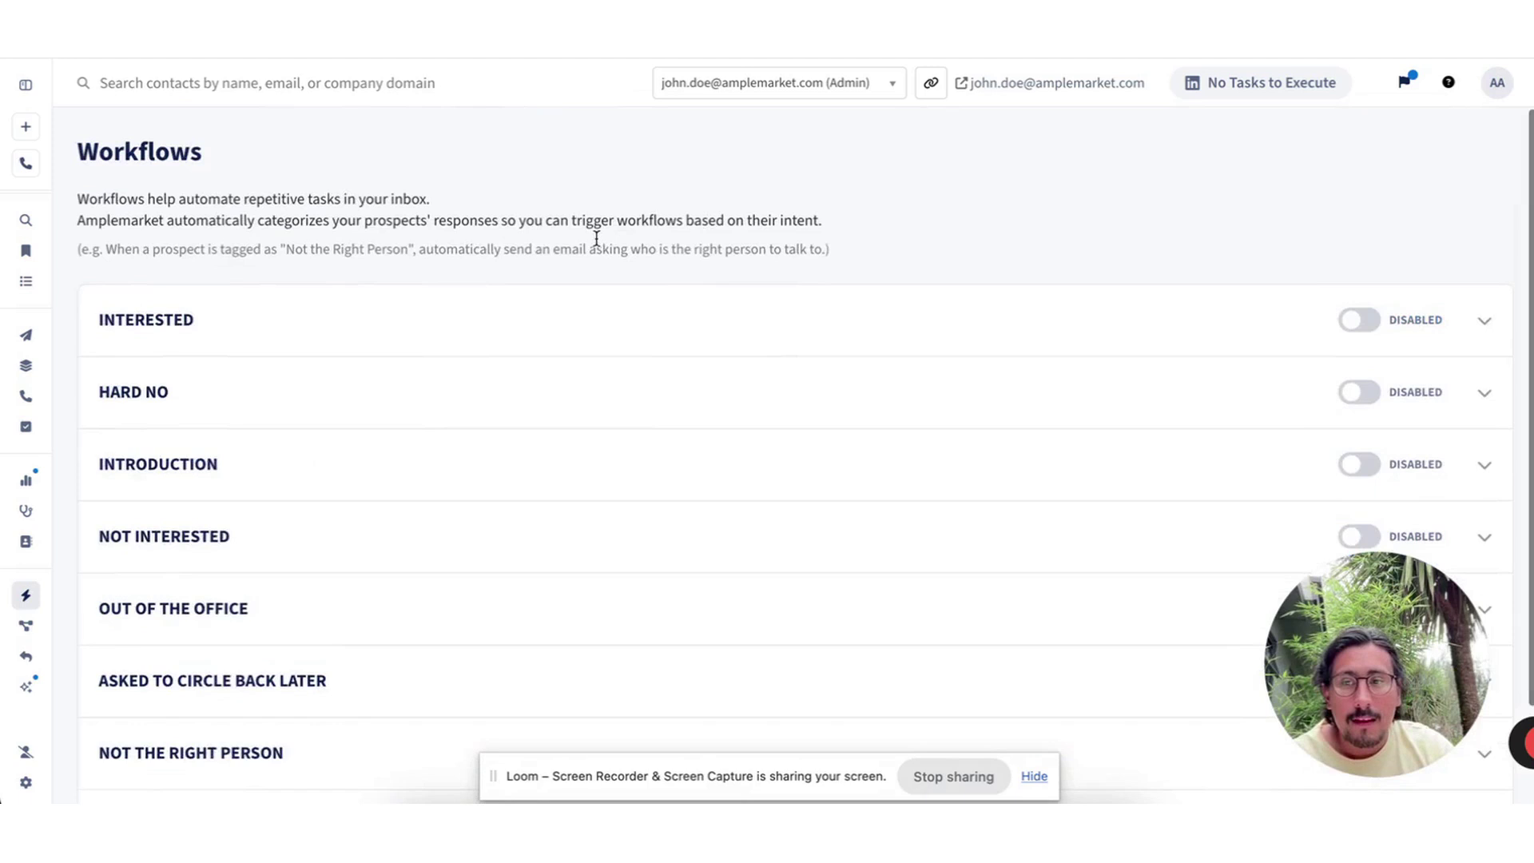
scroll(596, 240, "down", 2)
scroll(596, 240, "up", 2)
scroll(593, 238, "down", 2)
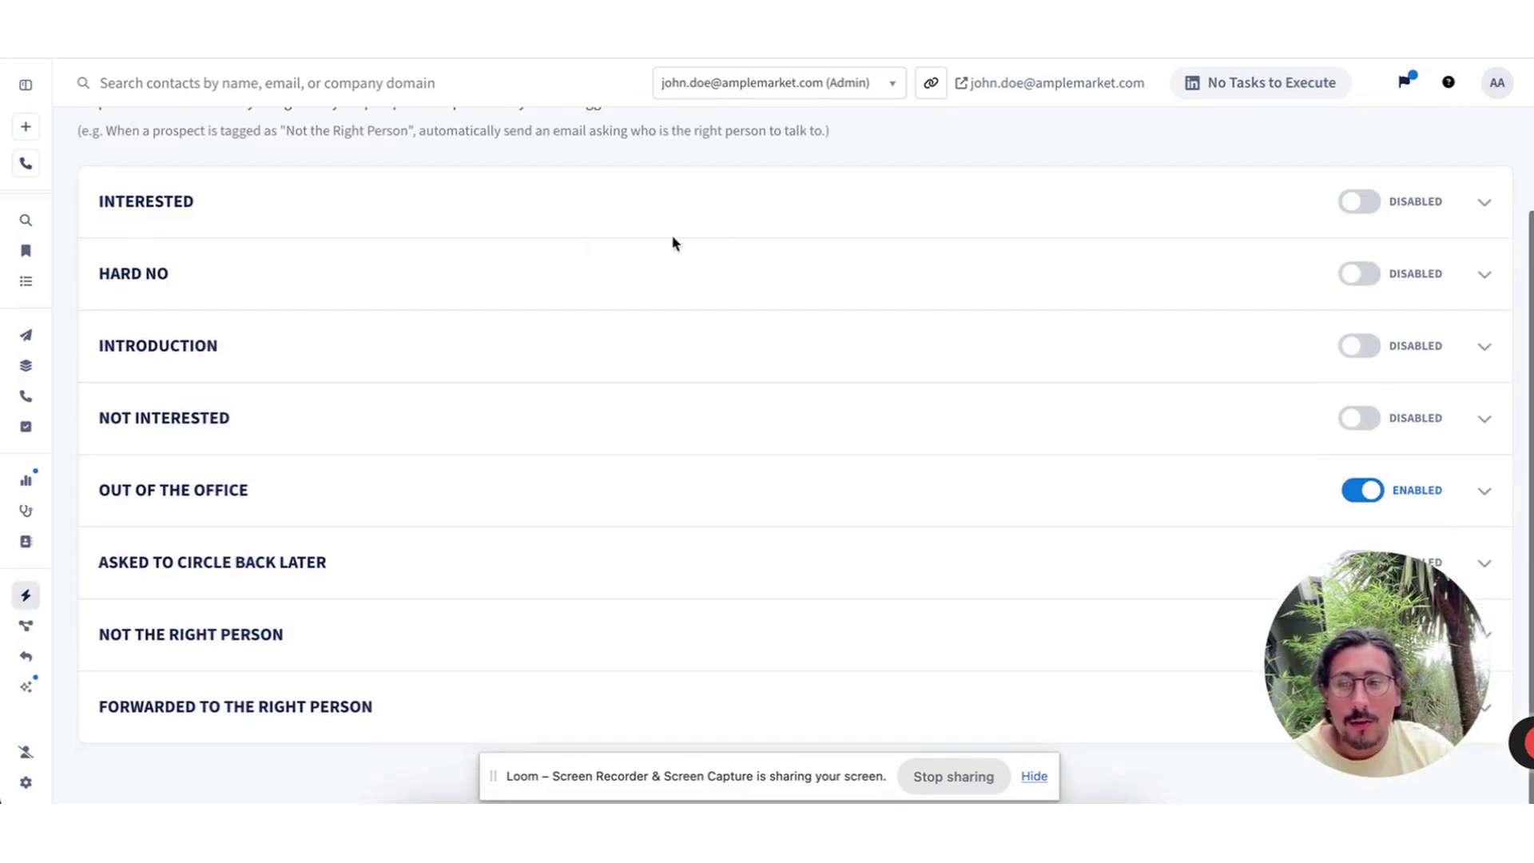
- Open Inbound Workflows, expand the March 15, 2024 workflow and add a trigger-sequence action
left_click(26, 625)
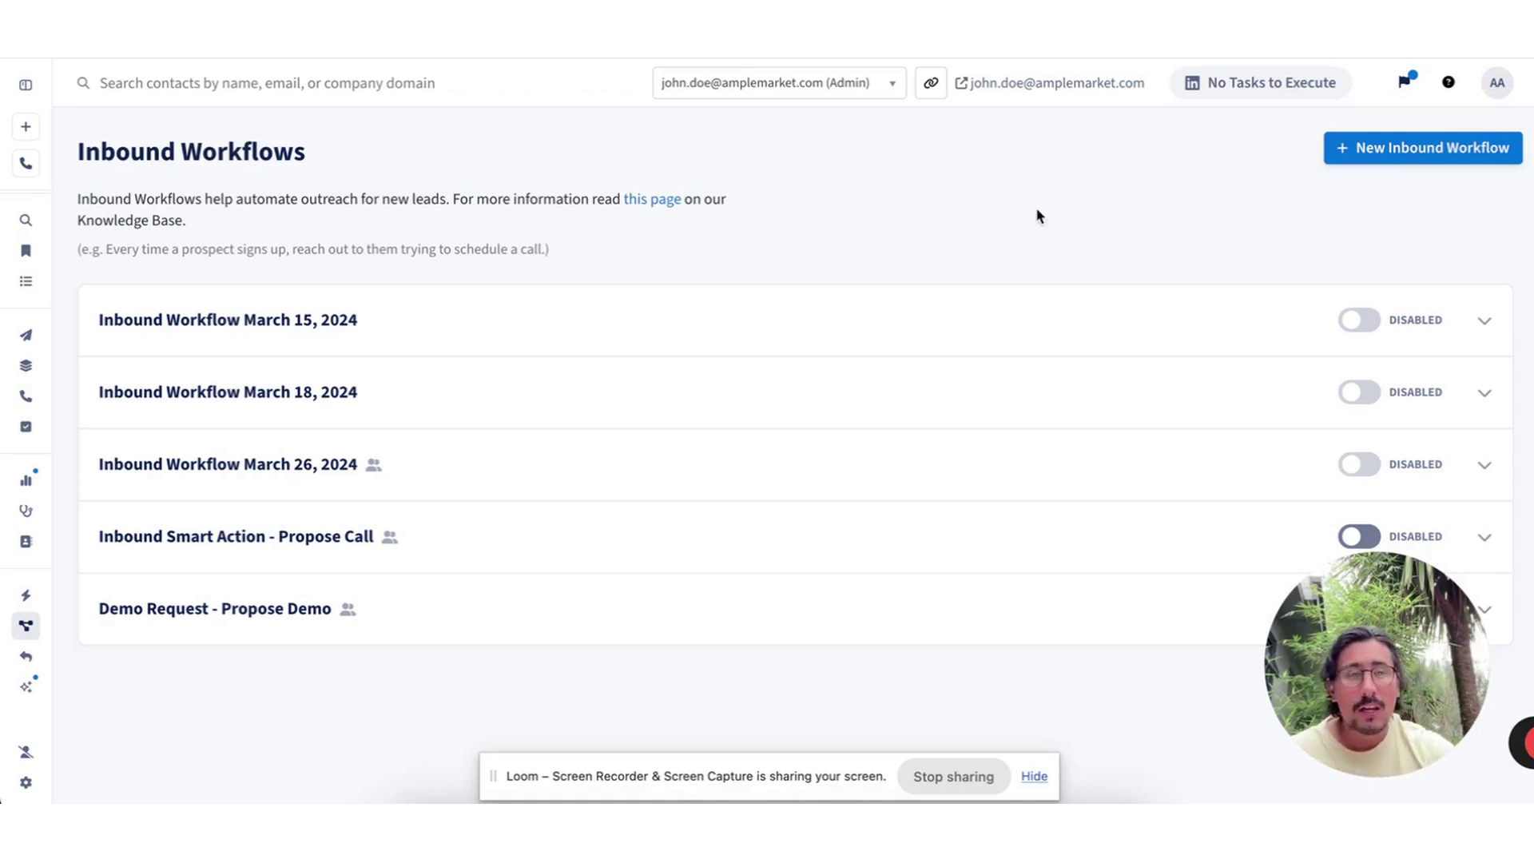
left_click(1485, 321)
left_click(132, 569)
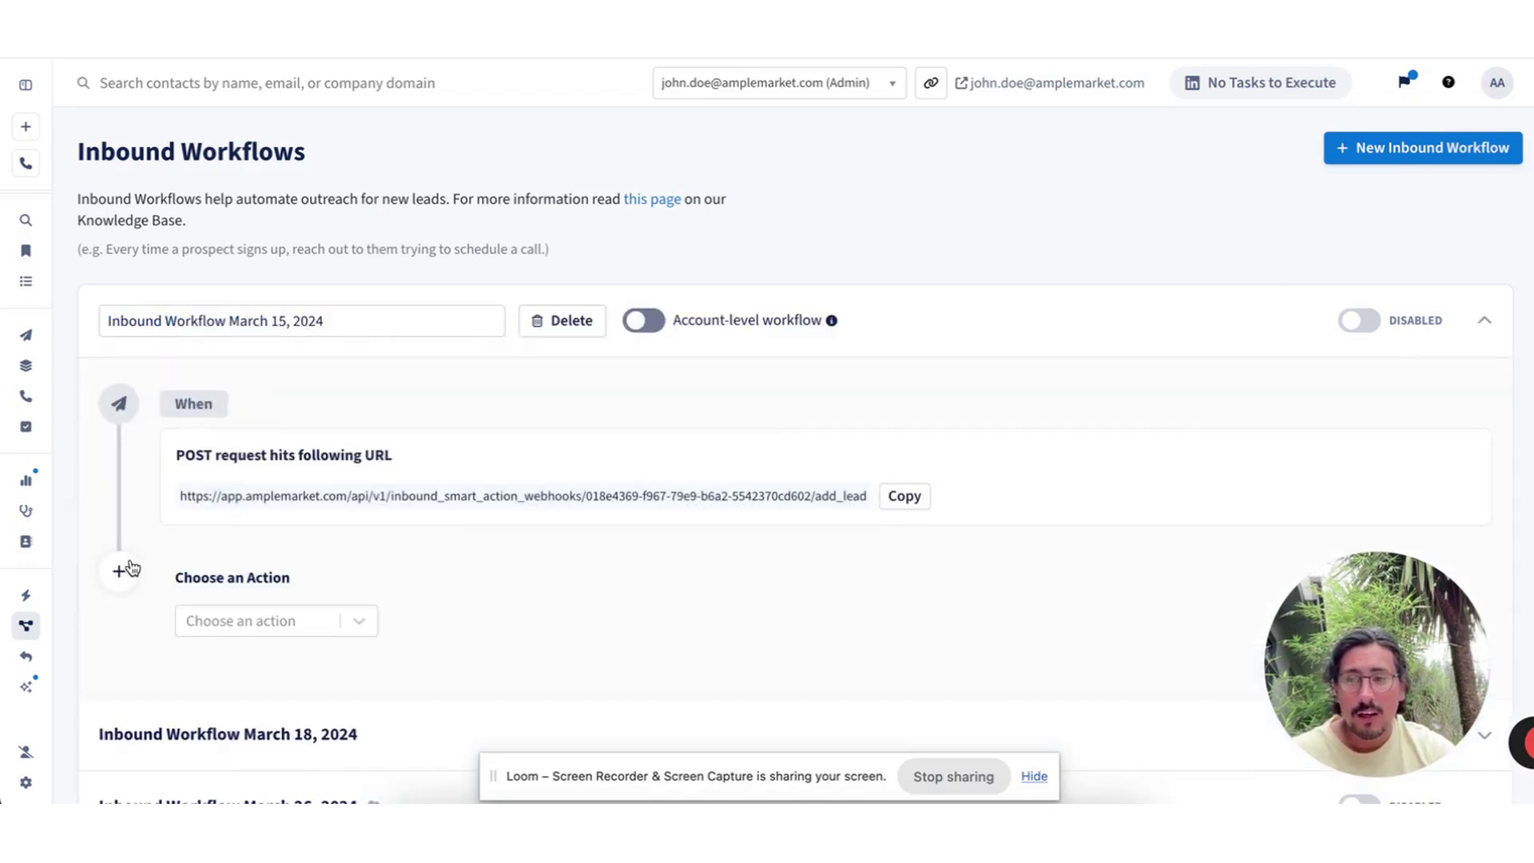
left_click(284, 630)
left_click(270, 700)
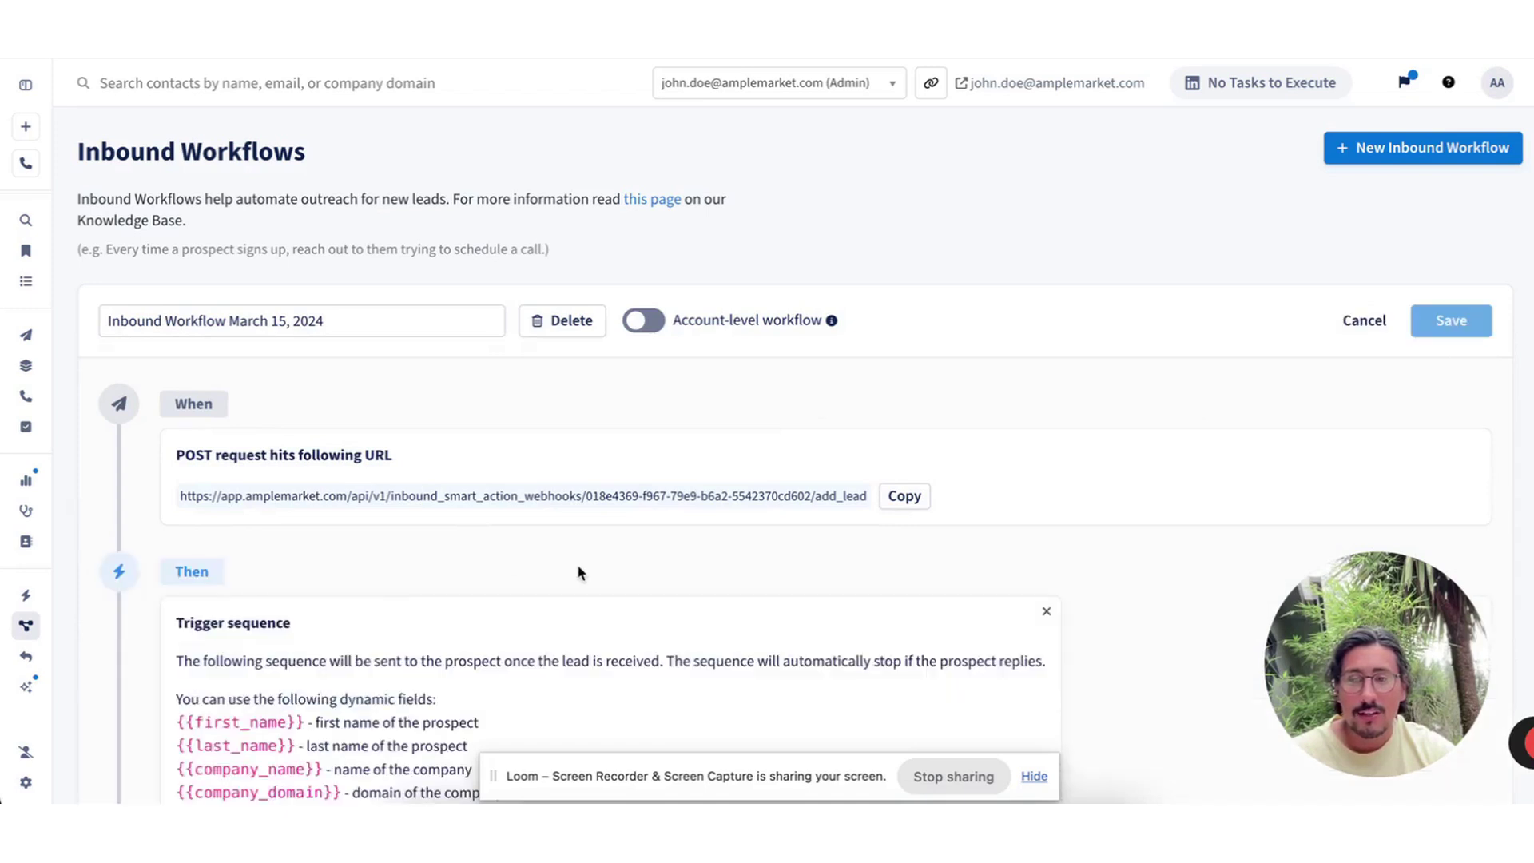
- Open the sequence template list and close it without choosing a template
scroll(552, 573, "down", 5)
left_click(384, 518)
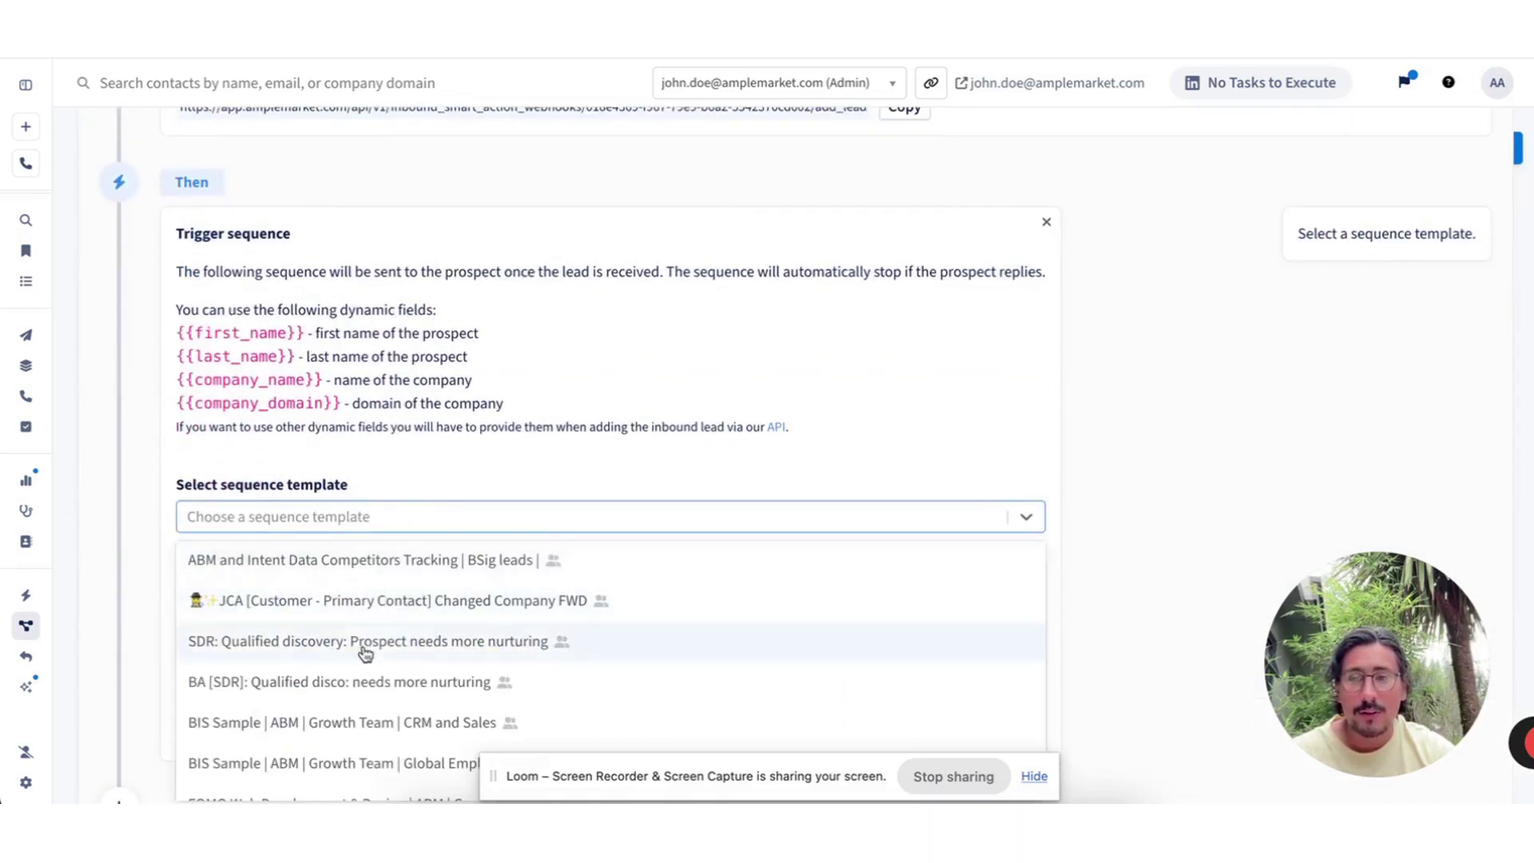
left_click(137, 609)
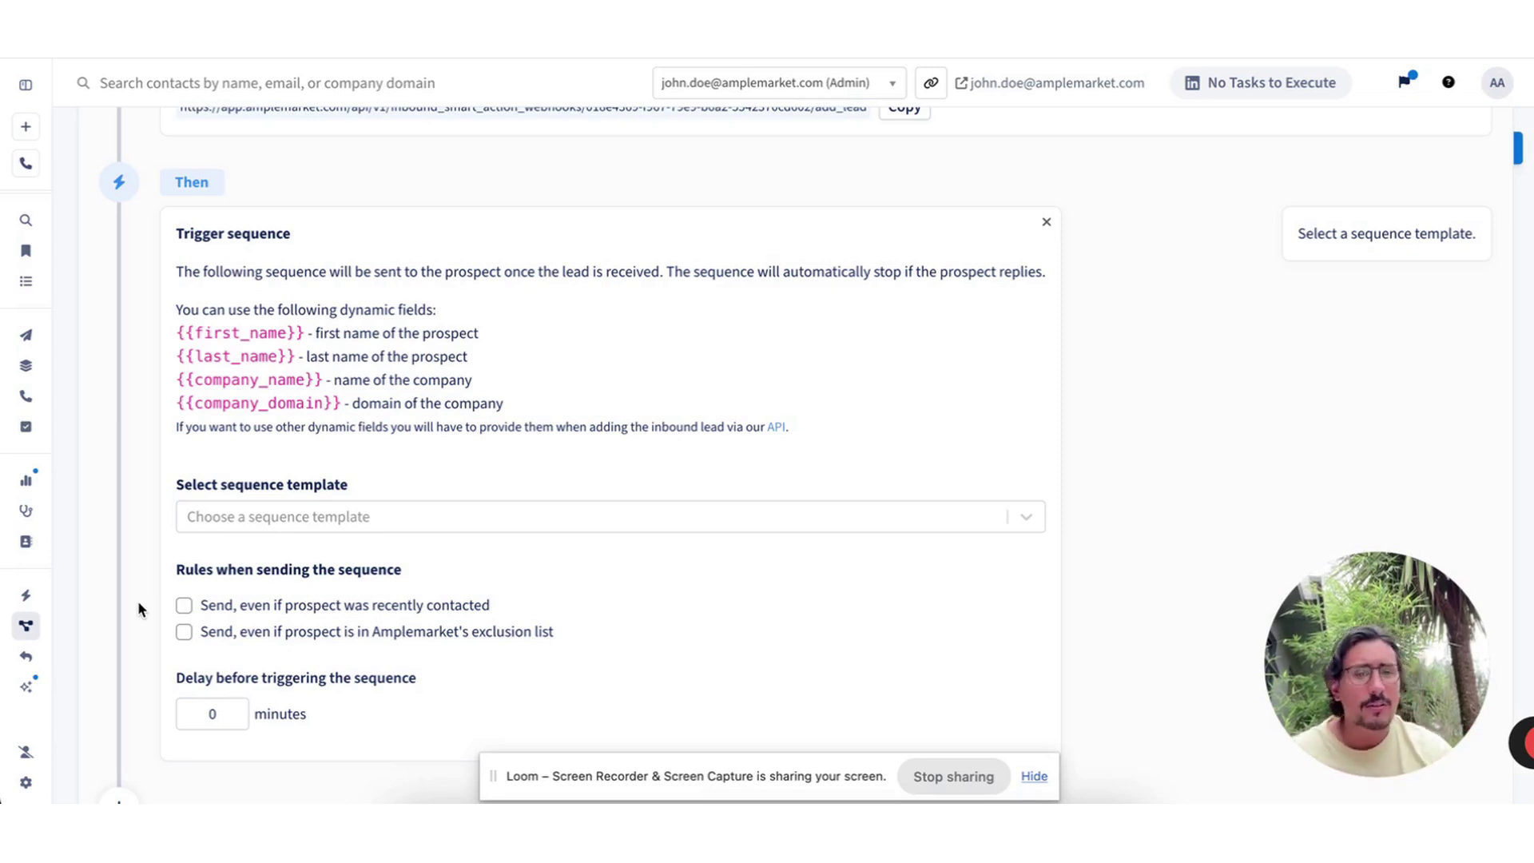
scroll(152, 405, "up", 3)
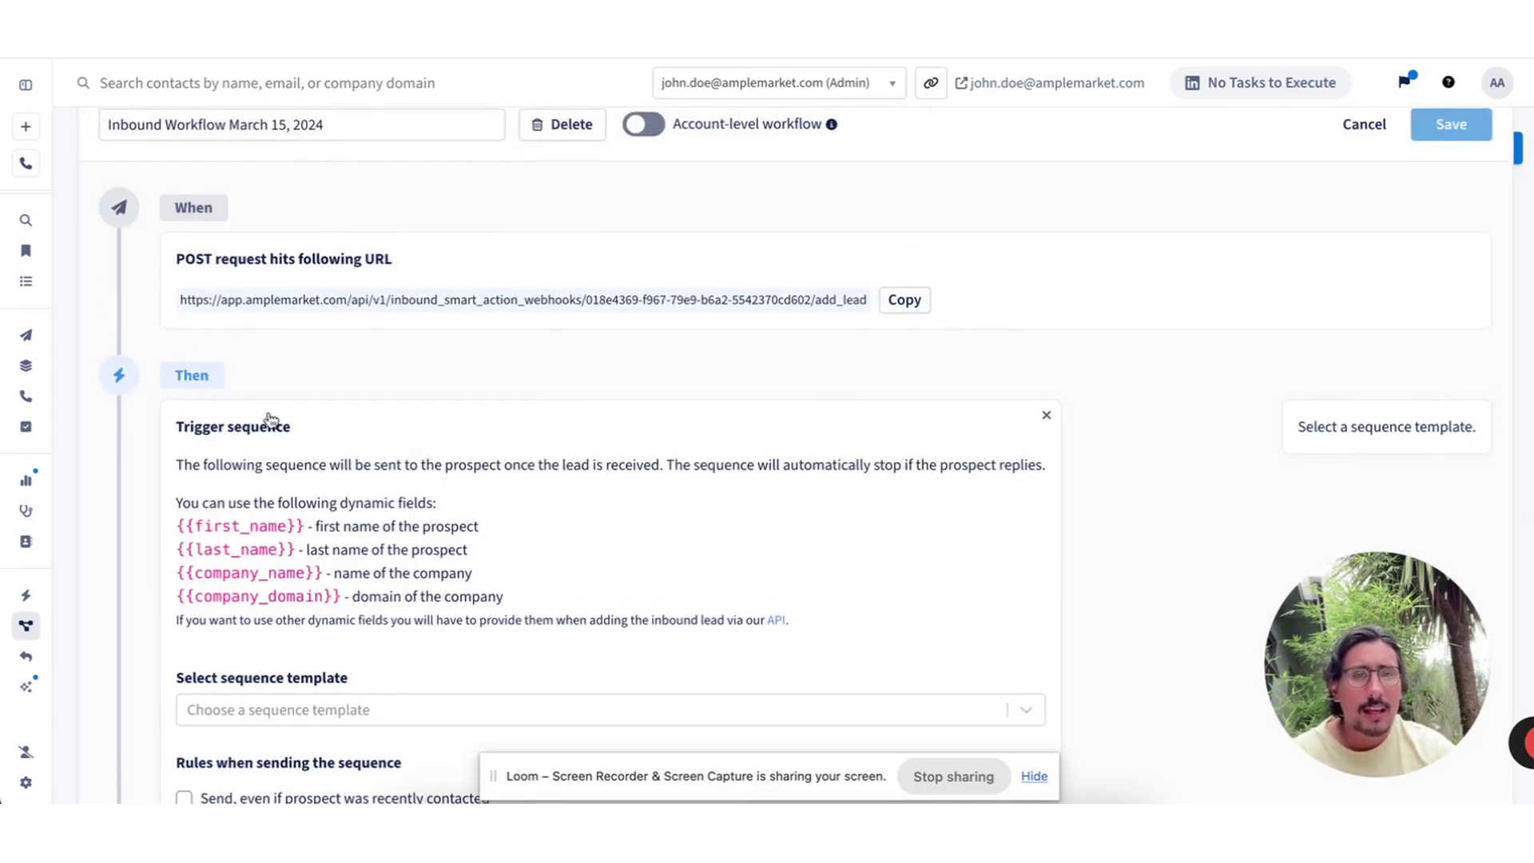
scroll(248, 427, "up", 2)
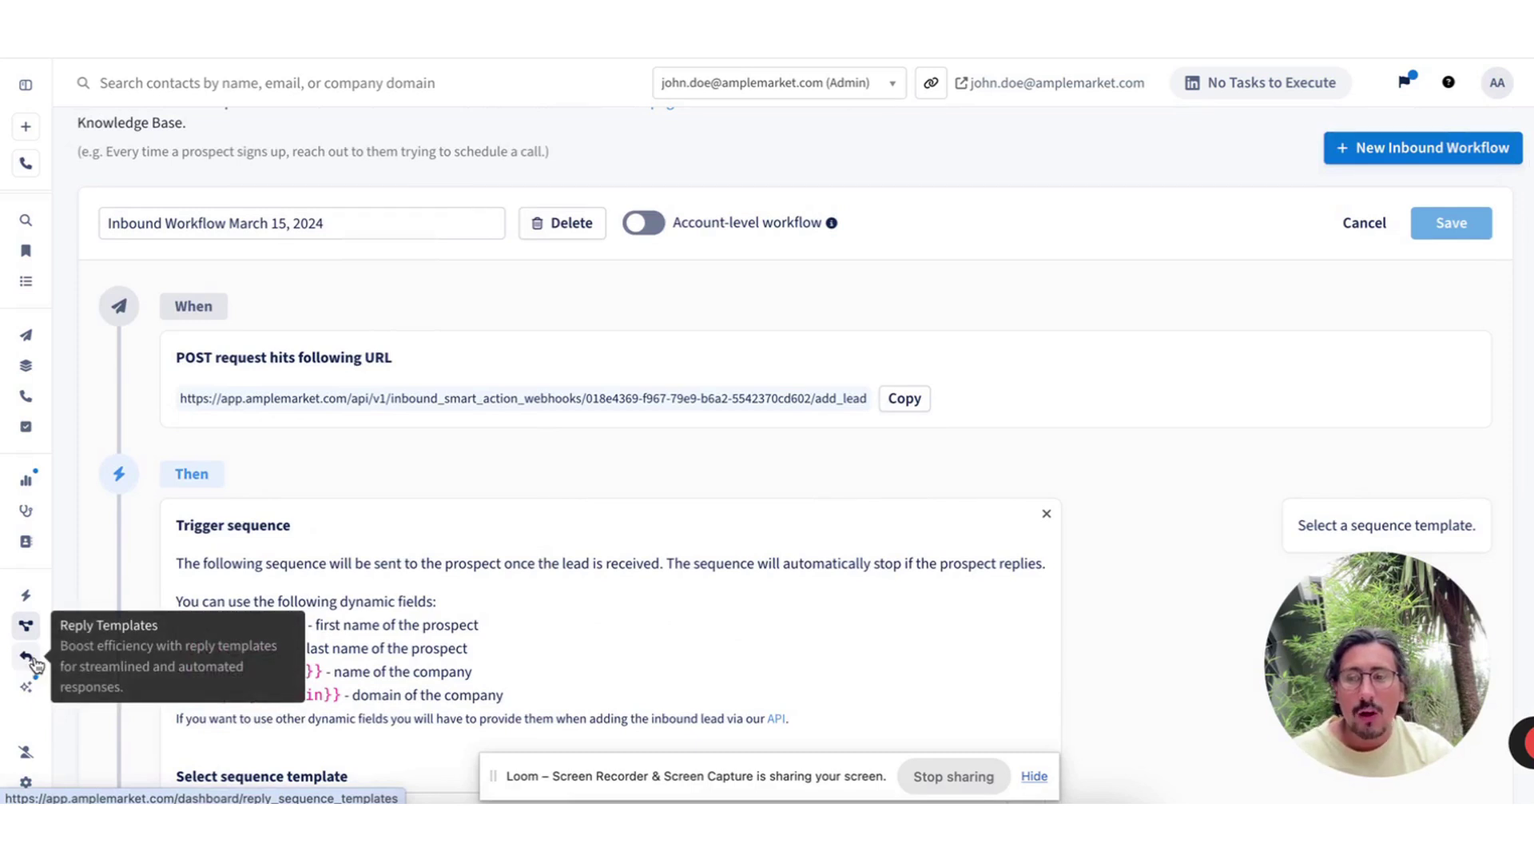
- Review the 'Comparison to any other competitors' AI Replier instruction and close it without saving
left_click(26, 687)
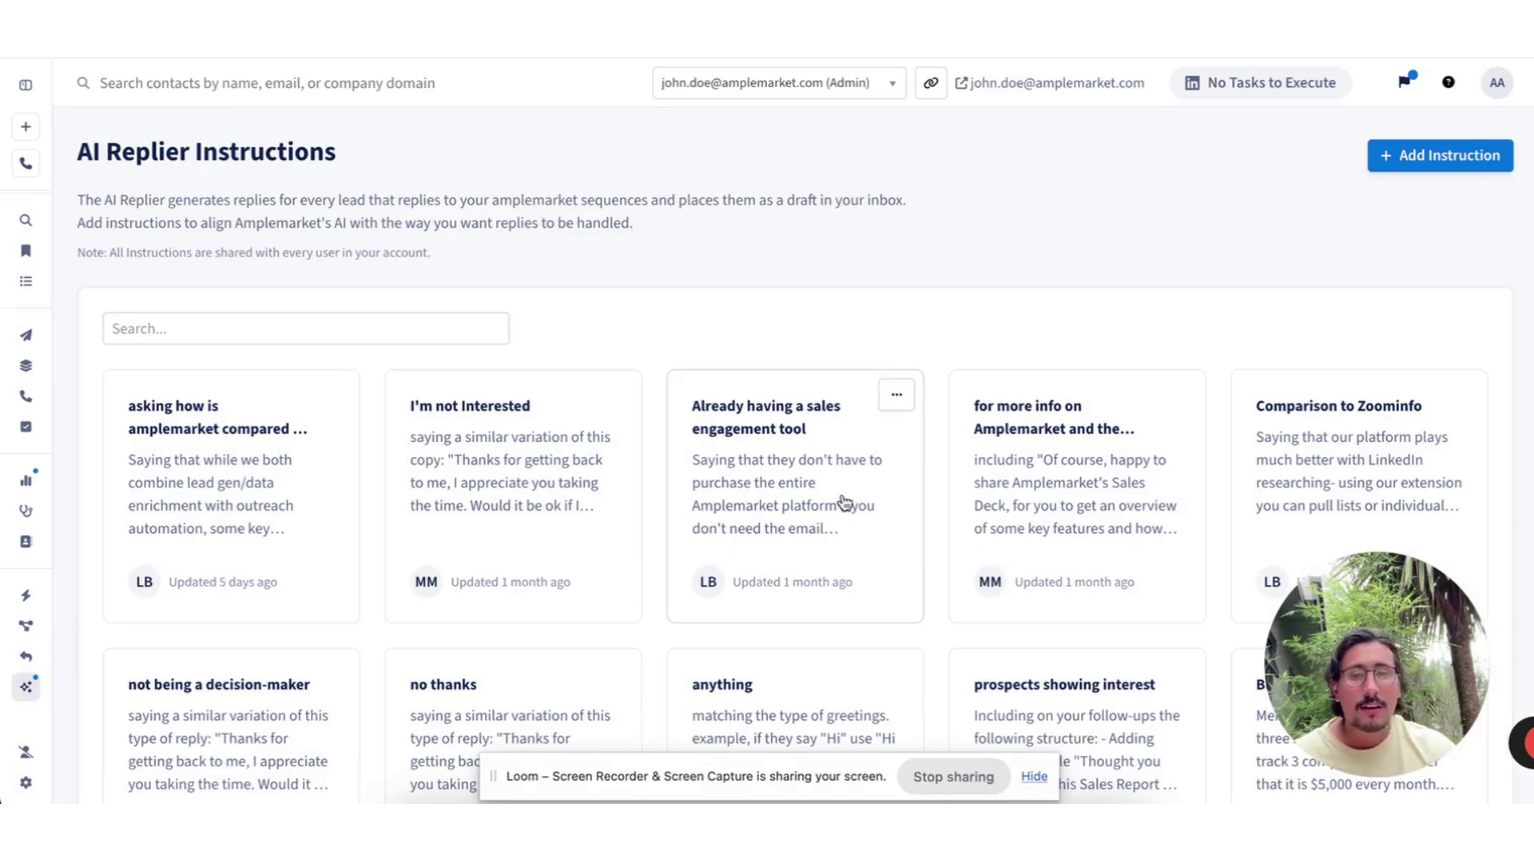
scroll(795, 568, "down", 10)
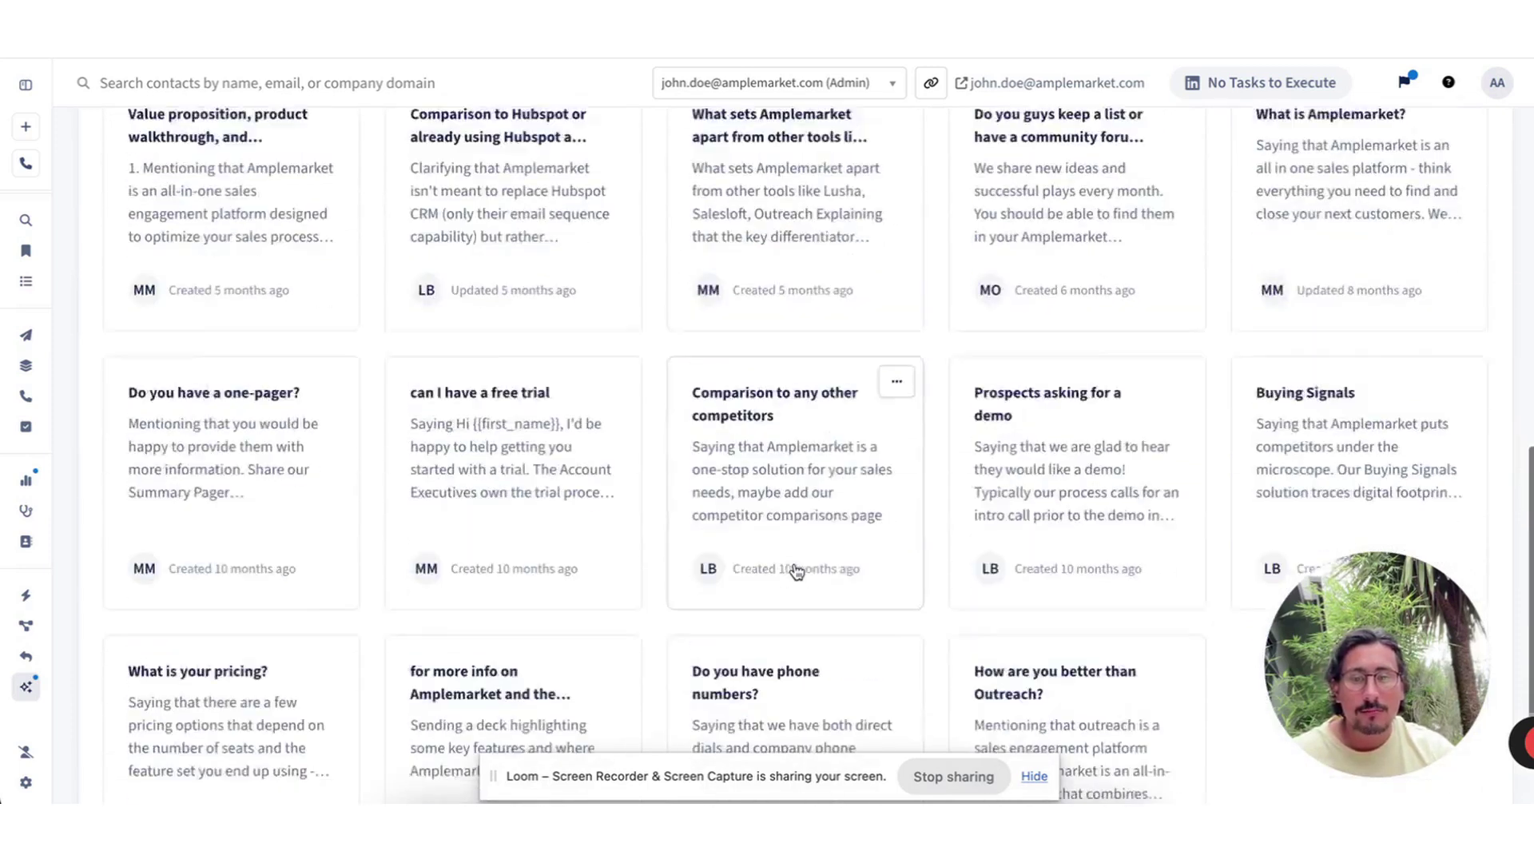
left_click(809, 426)
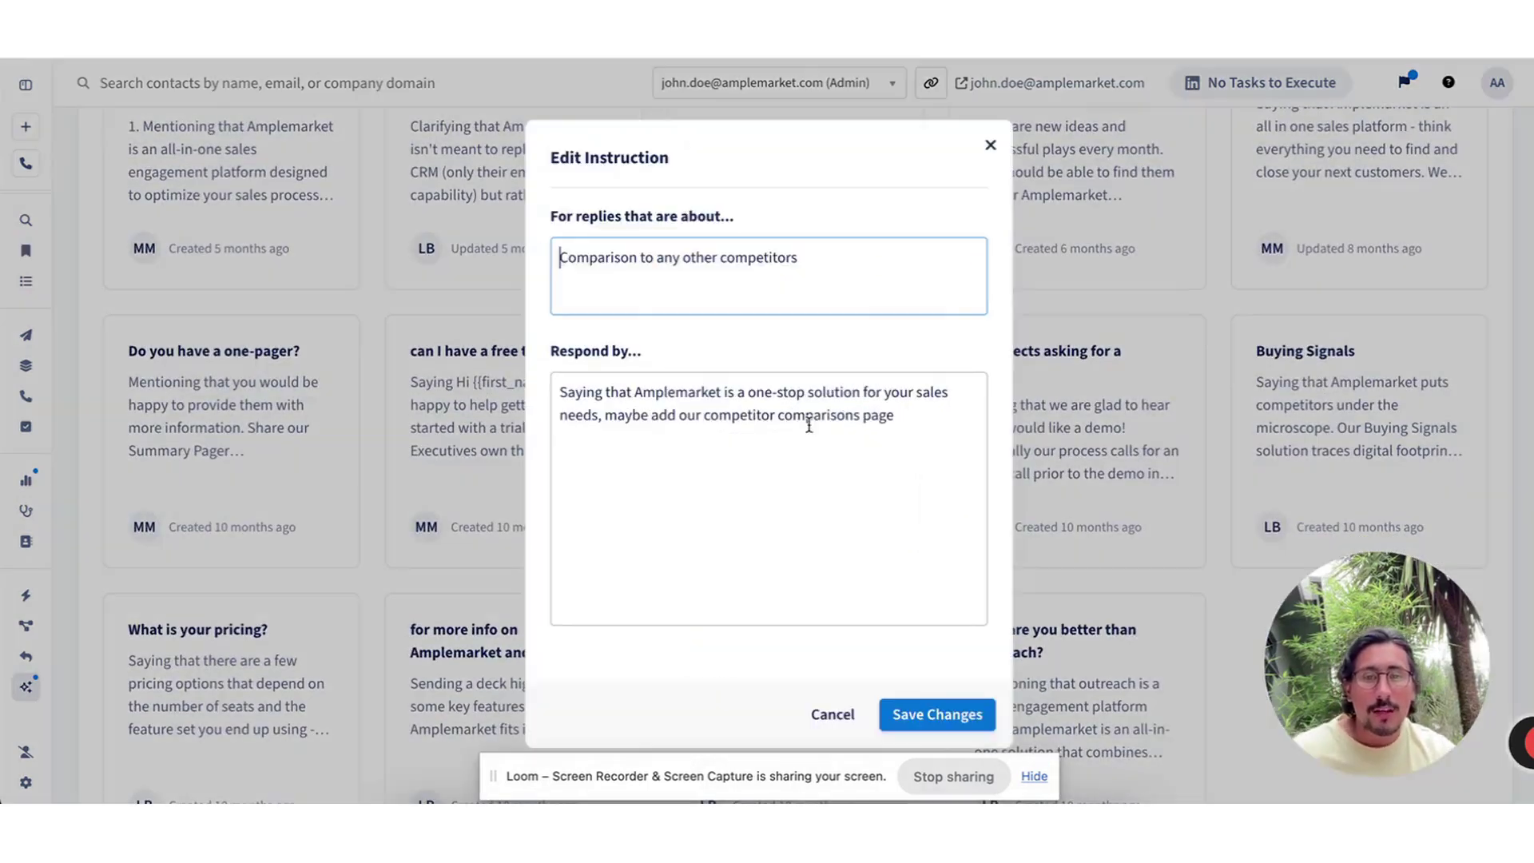
left_click_drag(931, 425, 548, 379)
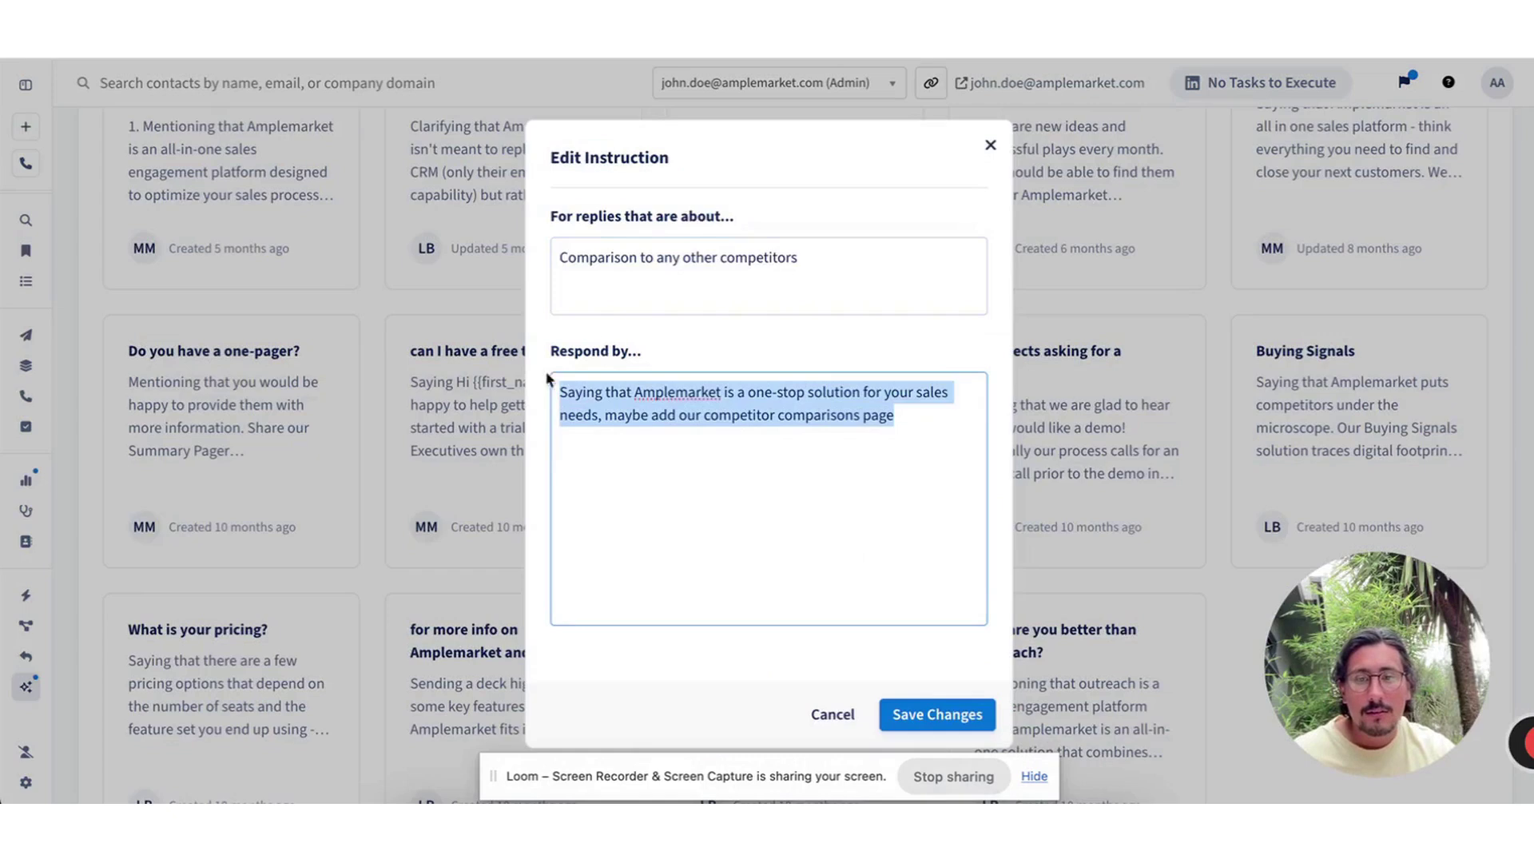
left_click_drag(821, 260, 525, 240)
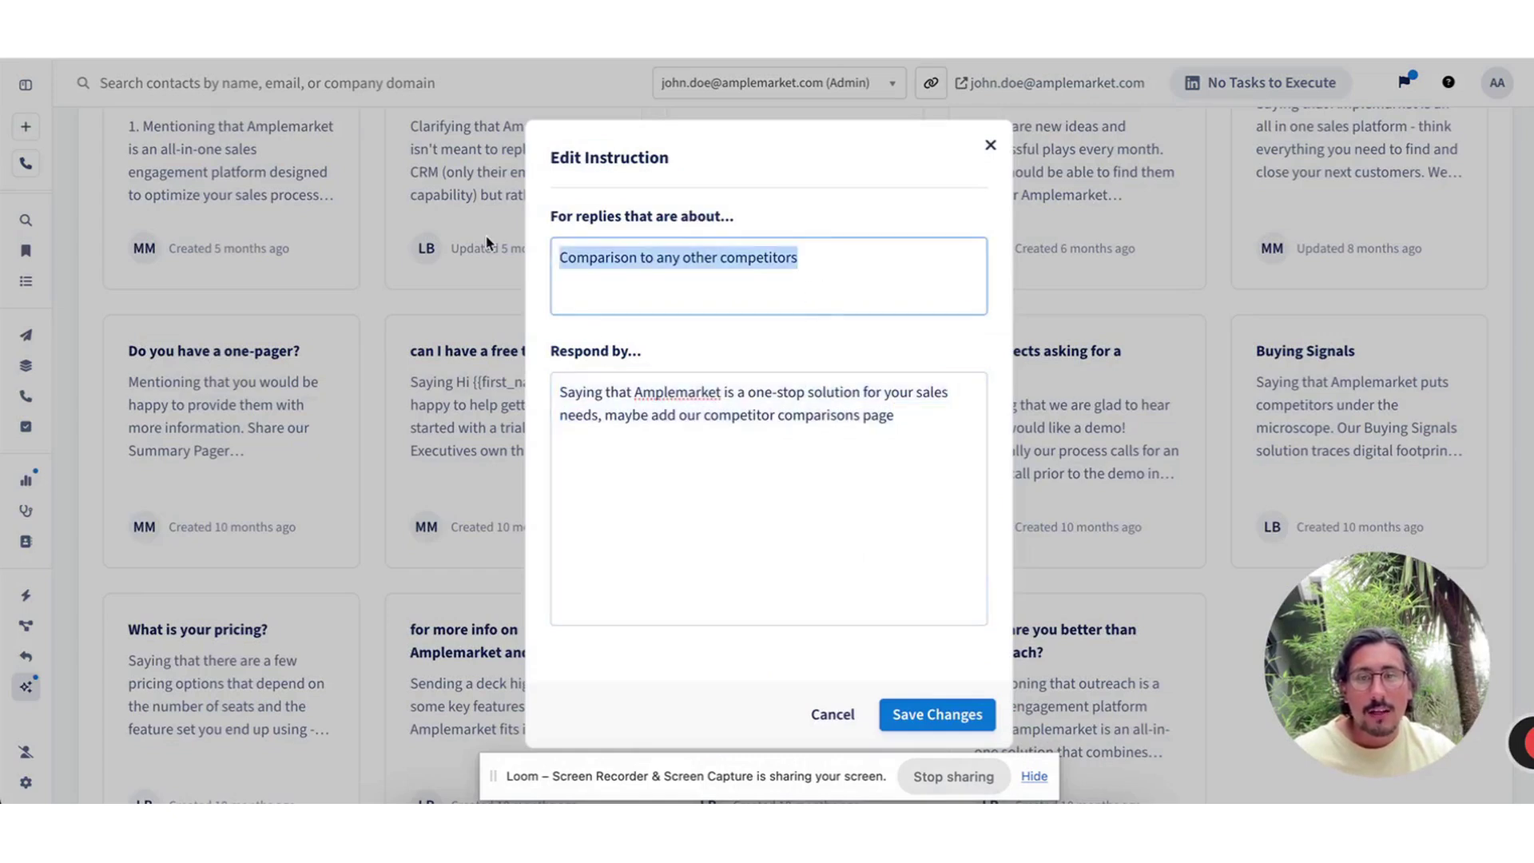
left_click(985, 159)
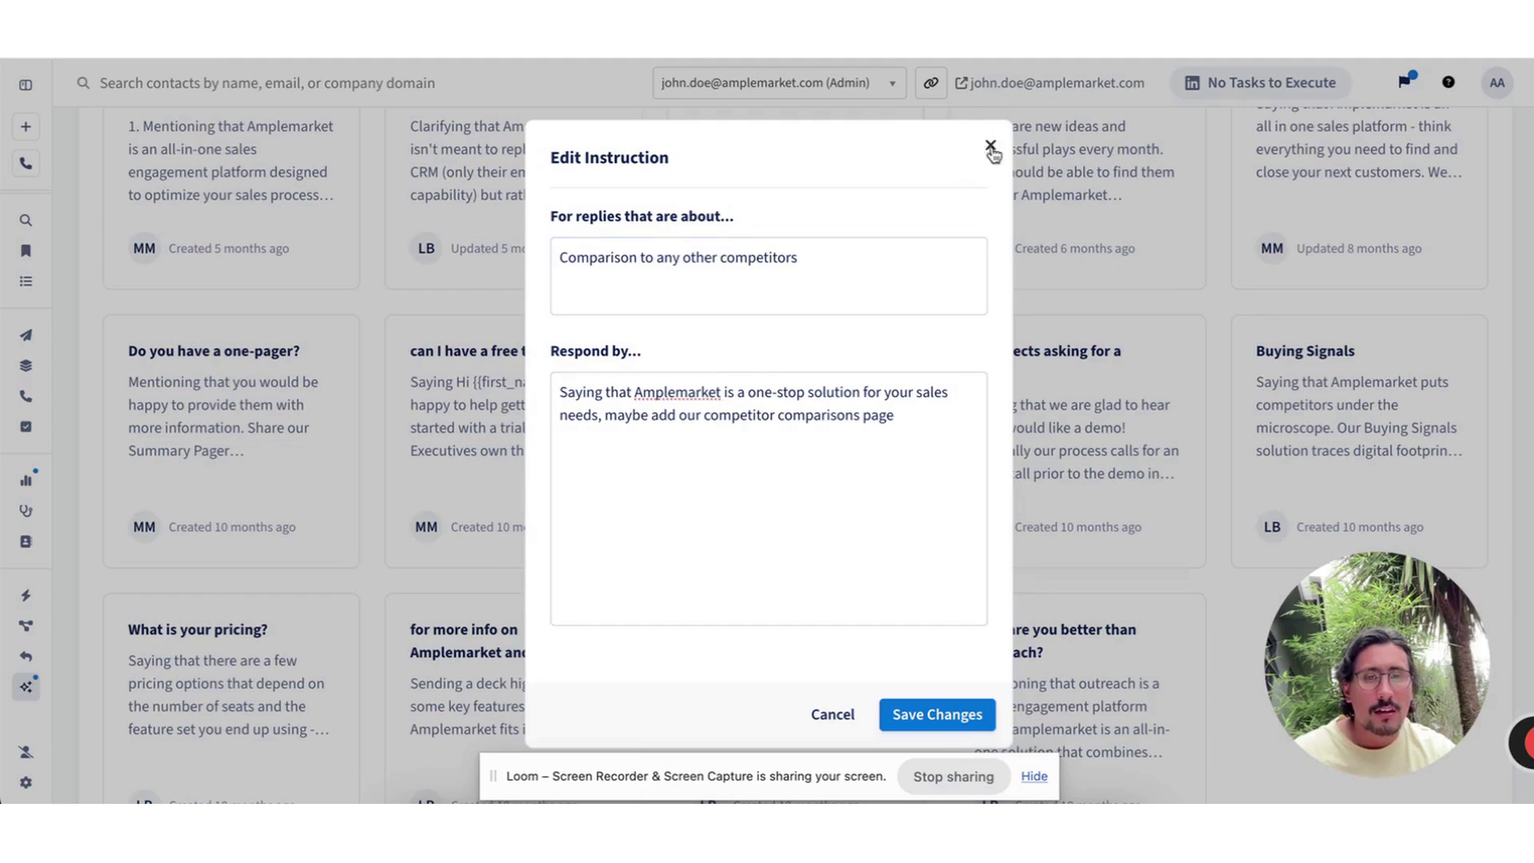
left_click(991, 144)
- Review the 'How are you better than Outreach?' instruction and close it without saving
scroll(1045, 349, "down", 2)
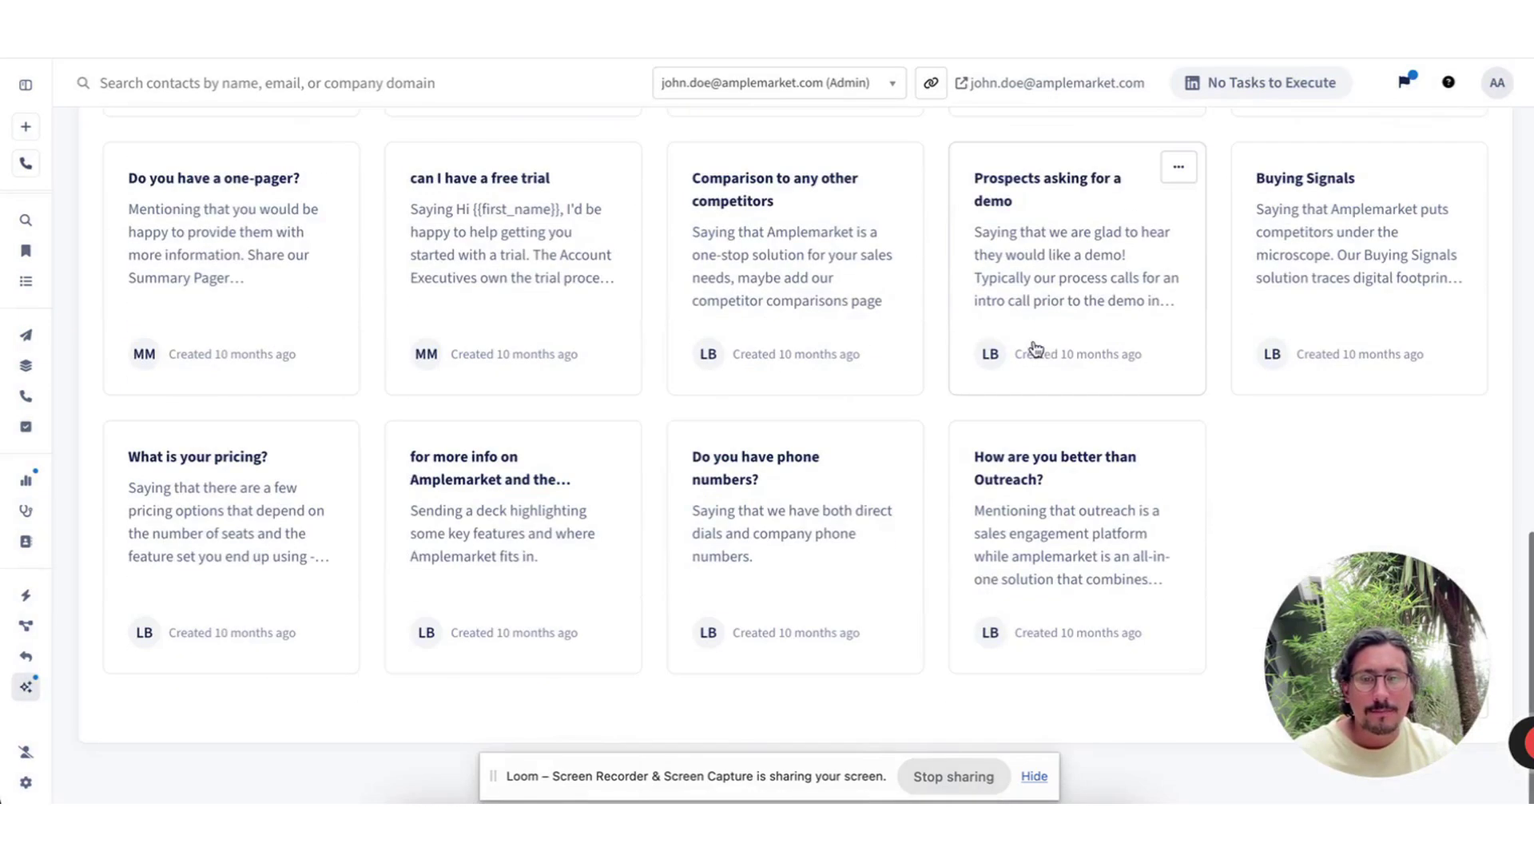
left_click(1074, 505)
left_click_drag(674, 485, 561, 389)
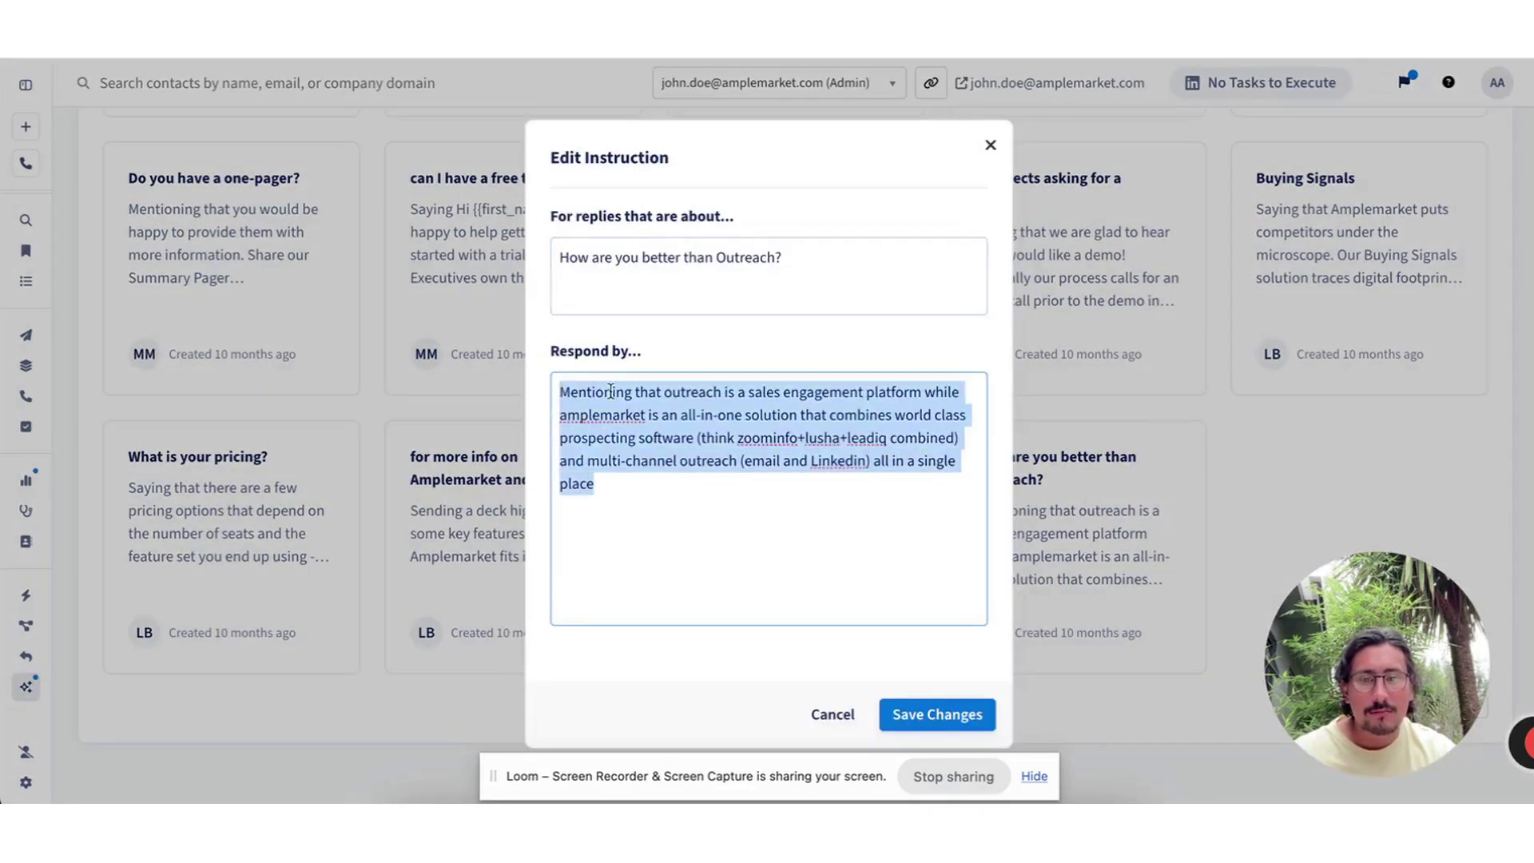
left_click(991, 144)
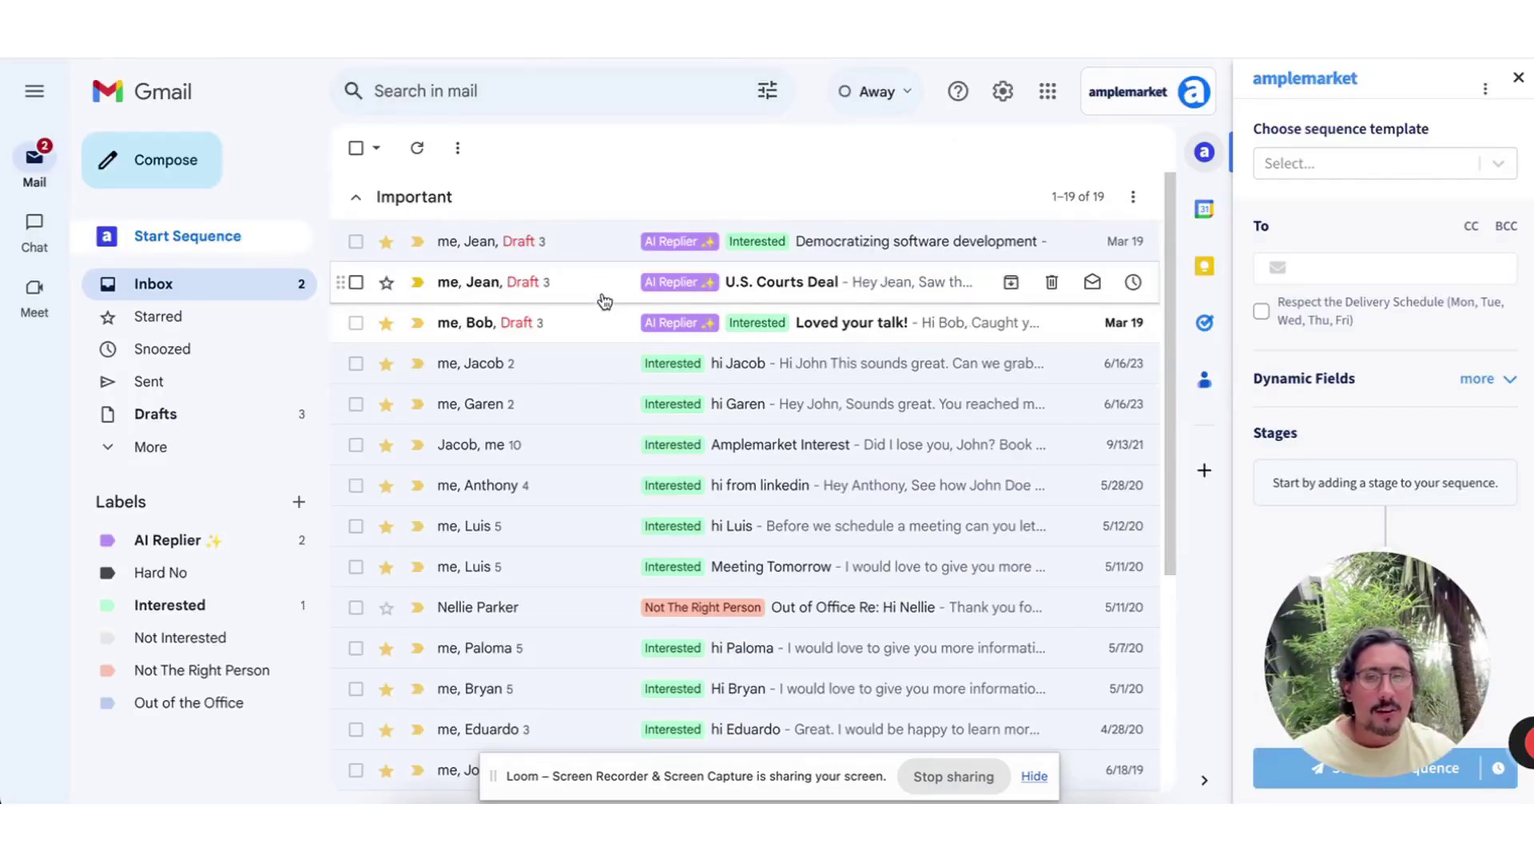
- Open the 'Loved your talk!' thread and turn on Include follow-ups for the AI Replier draft
left_click(592, 335)
scroll(650, 356, "up", 3)
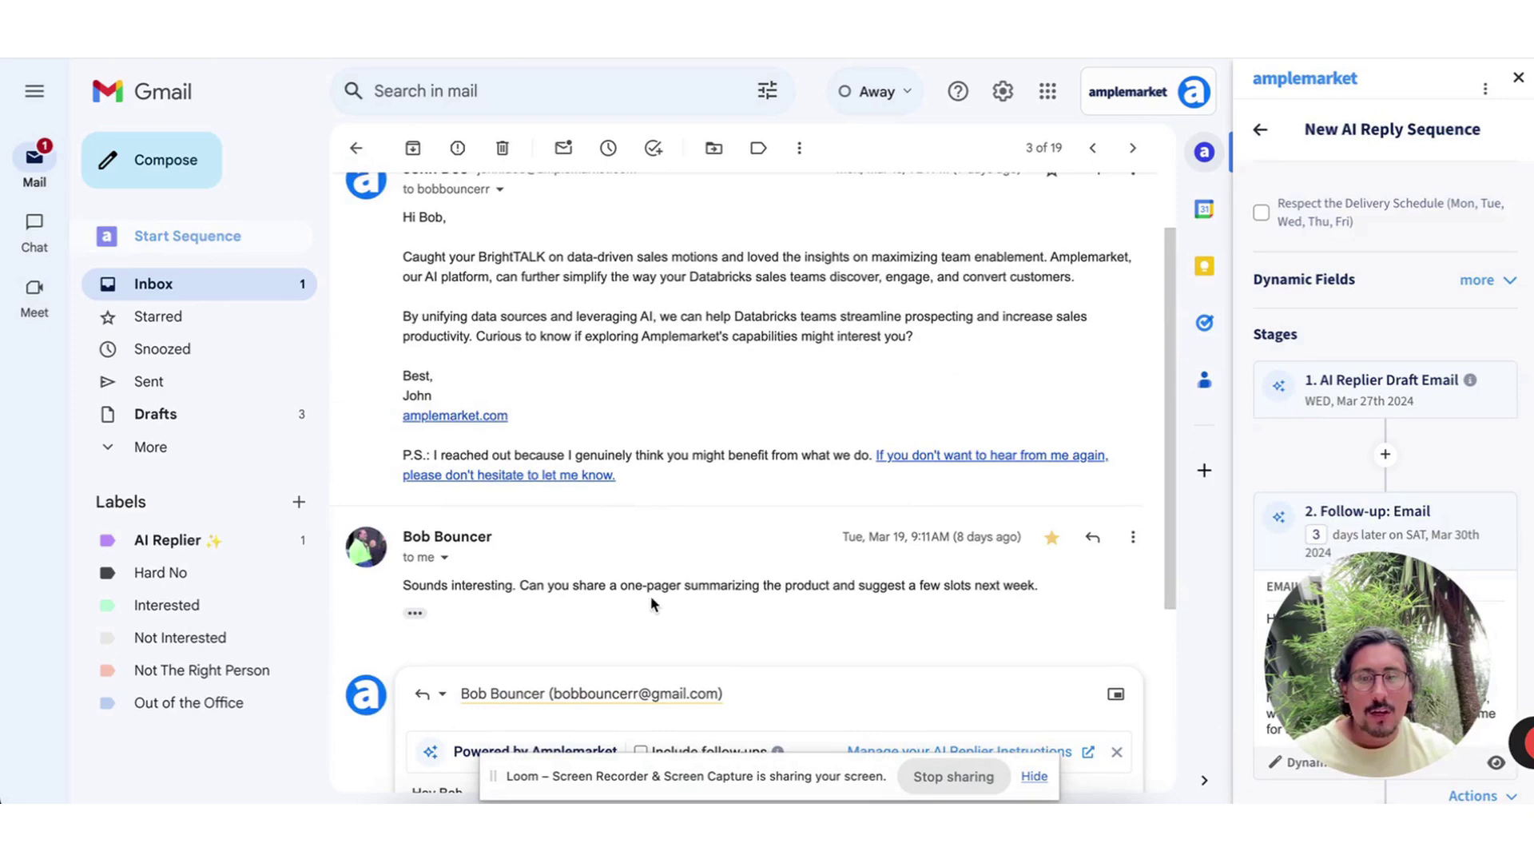
scroll(650, 596, "down", 1)
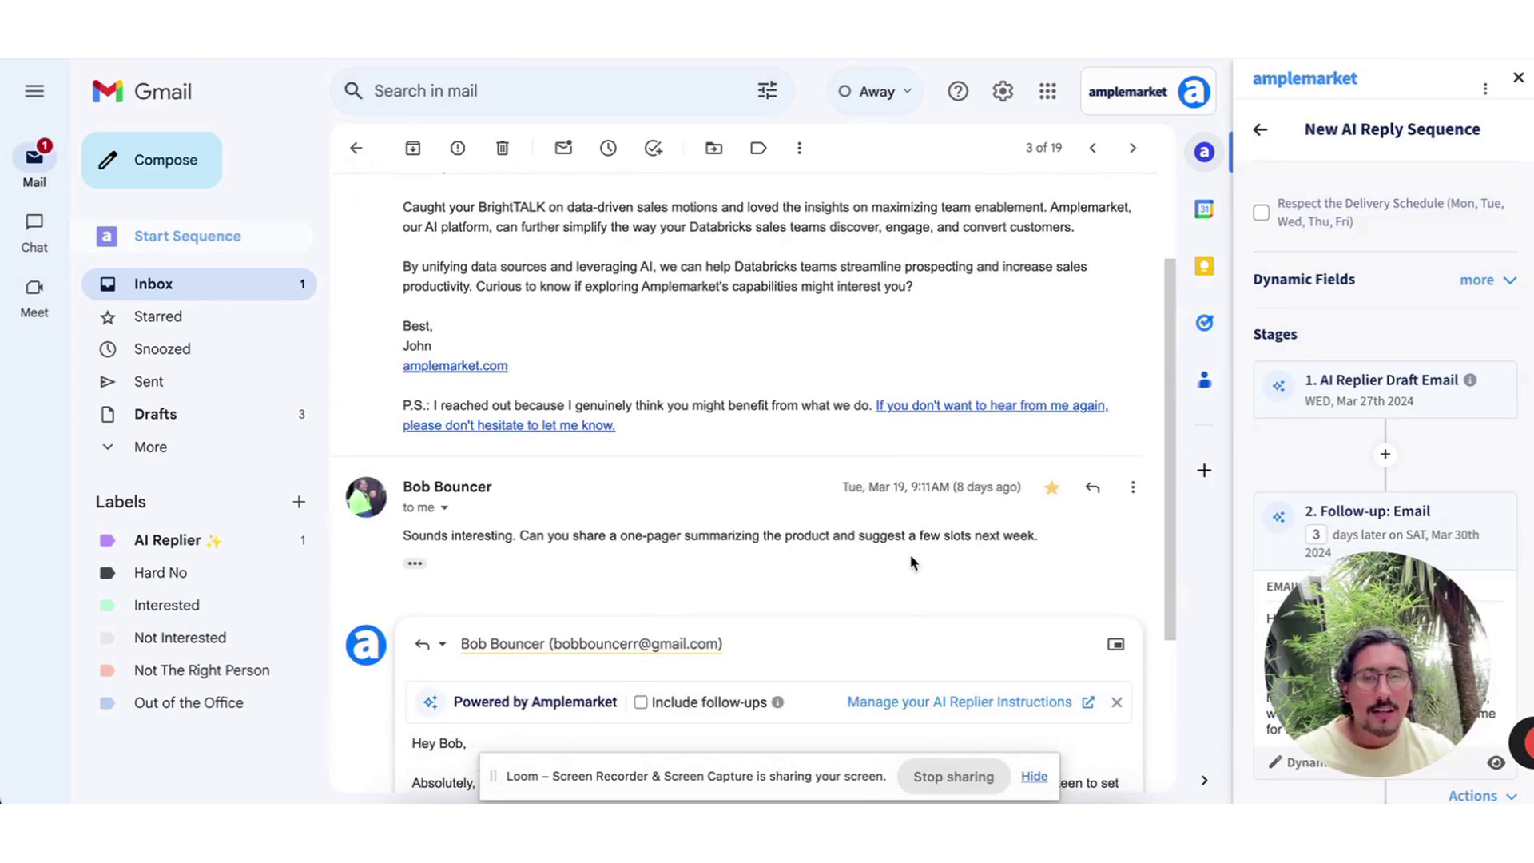
scroll(920, 559, "down", 3)
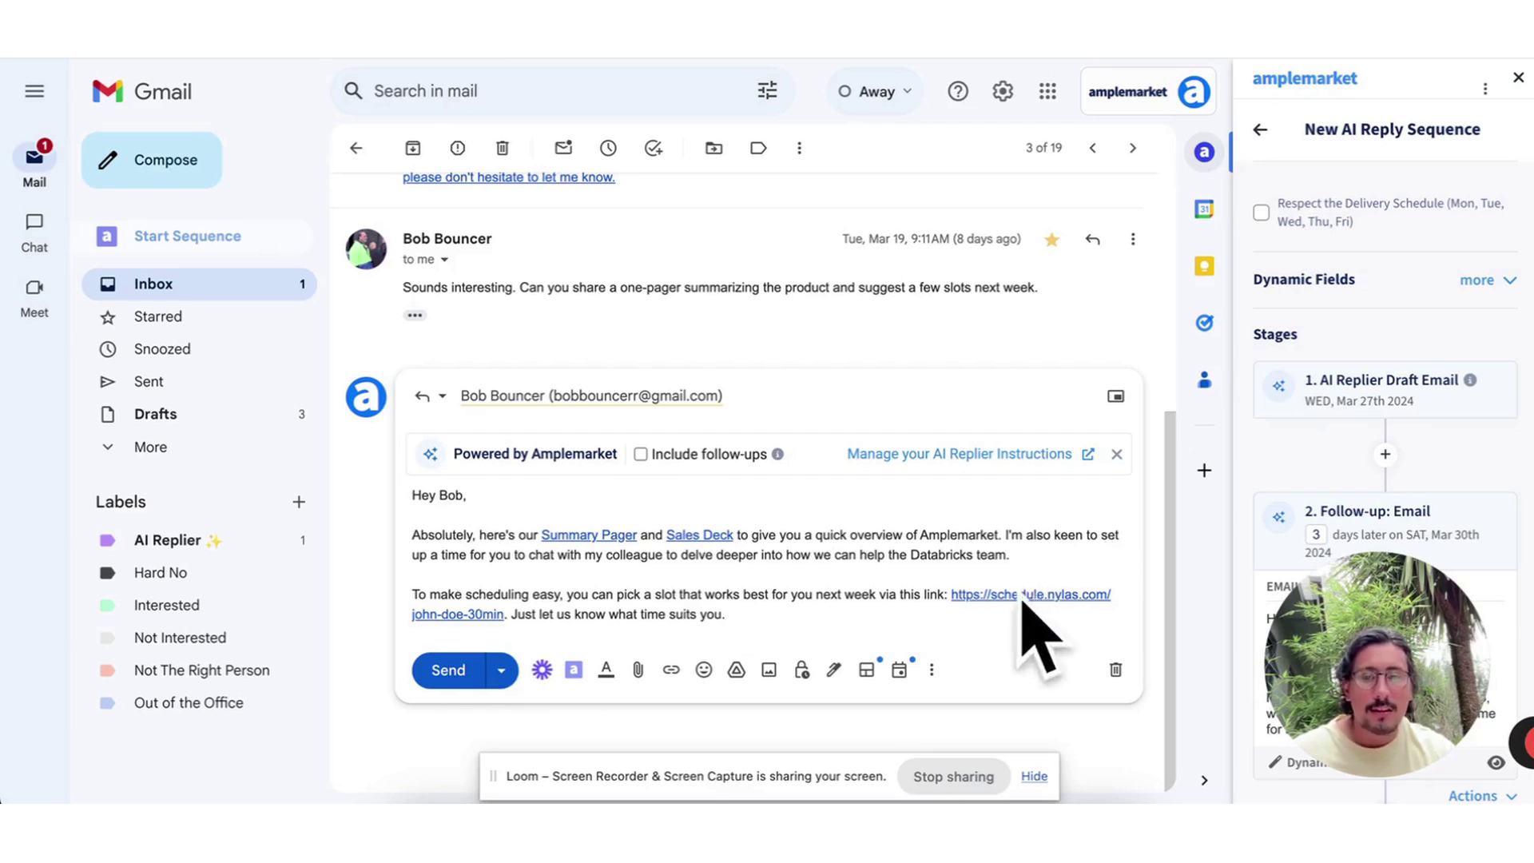
left_click(640, 454)
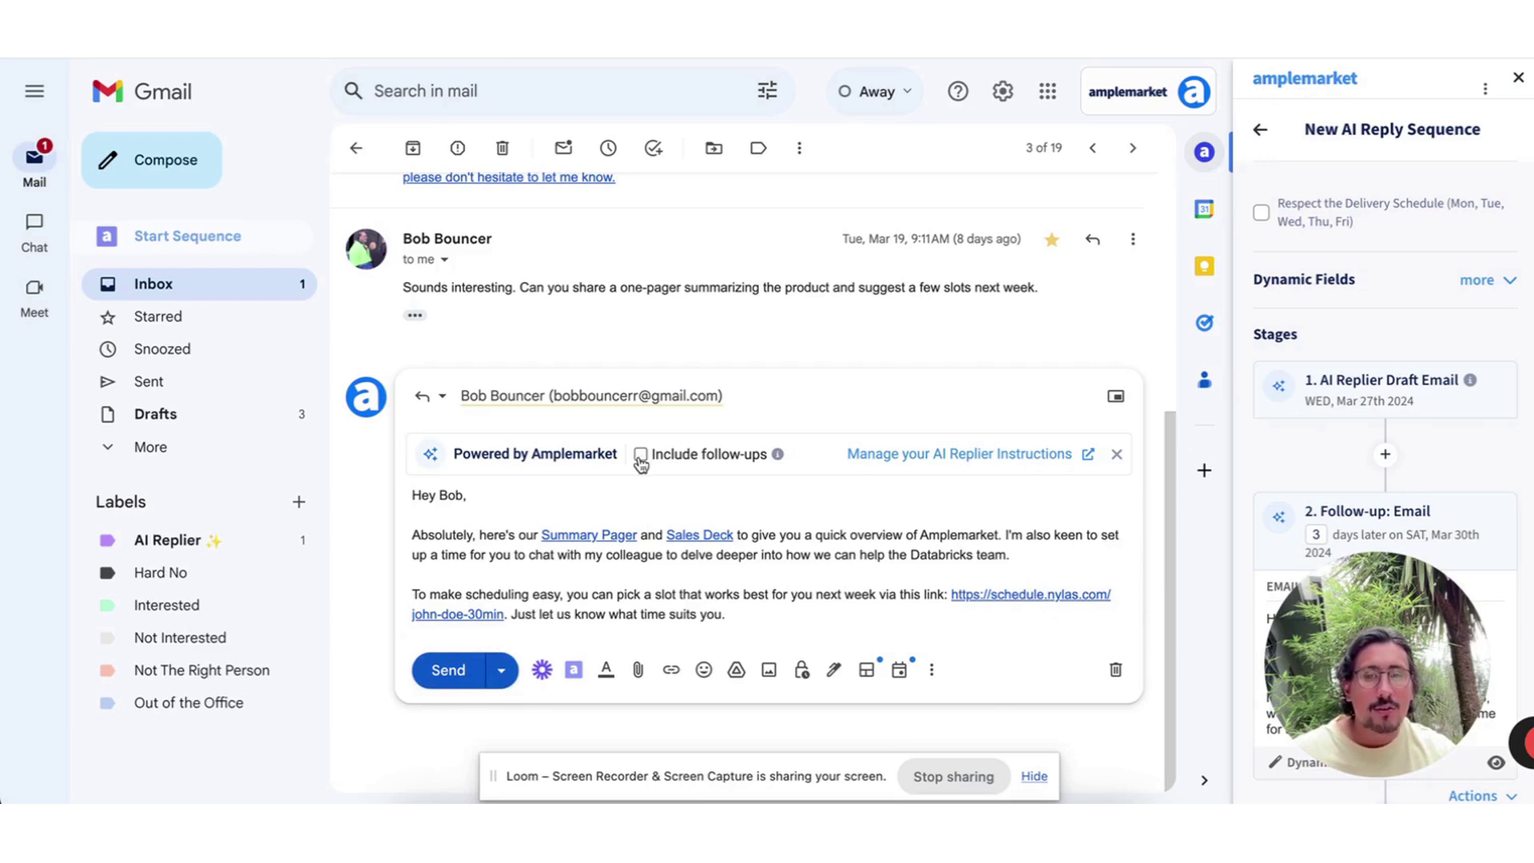
- Add a new Email step after the follow-up in the side panel, then delete it
scroll(1366, 606, "down", 4)
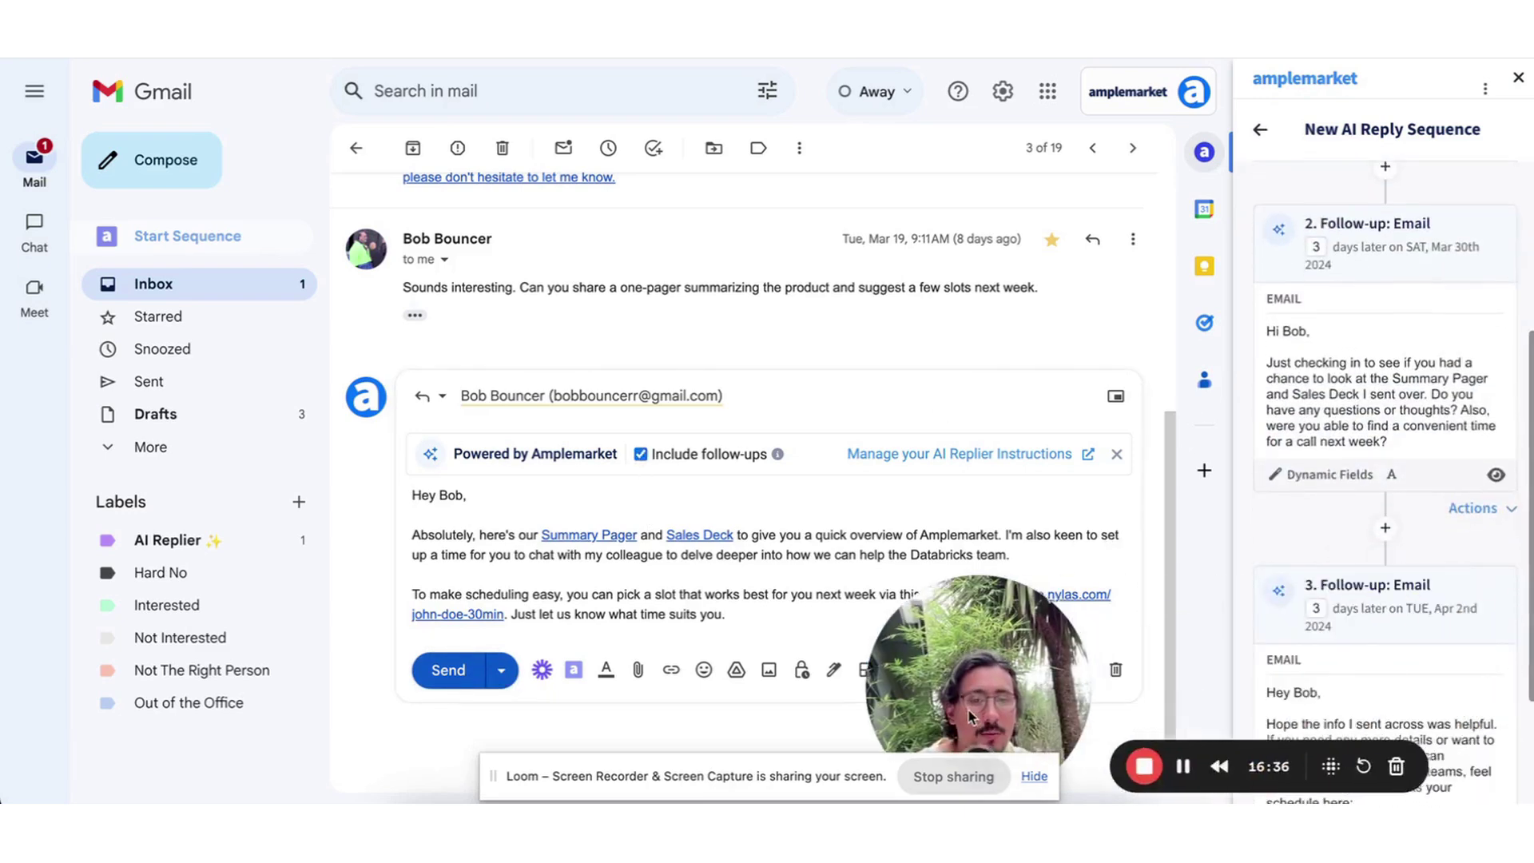
scroll(1402, 437, "down", 3)
scroll(1401, 477, "up", 2)
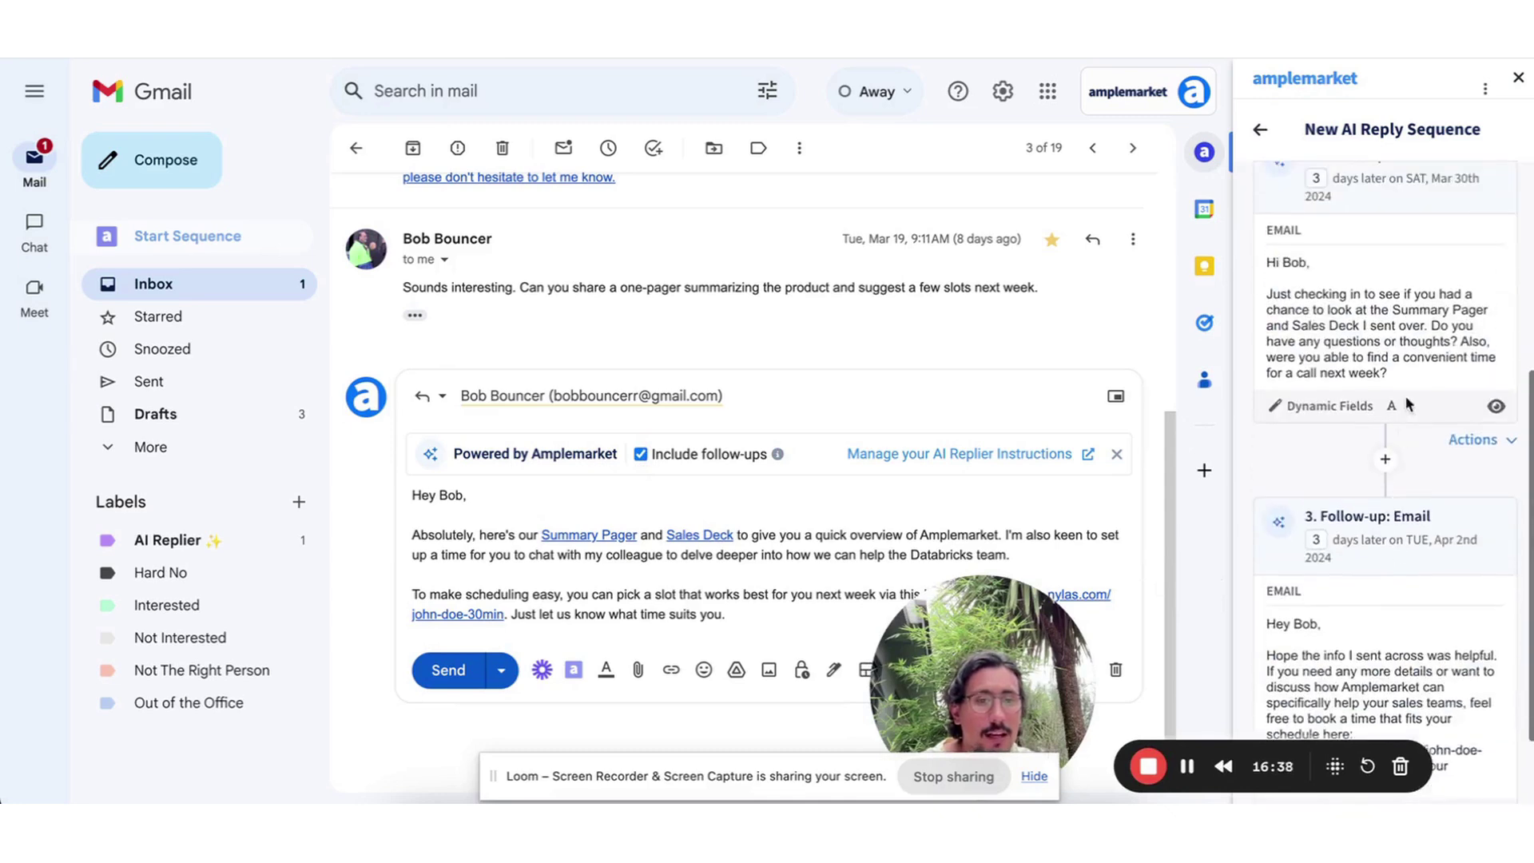
left_click(1415, 372)
left_click(1385, 460)
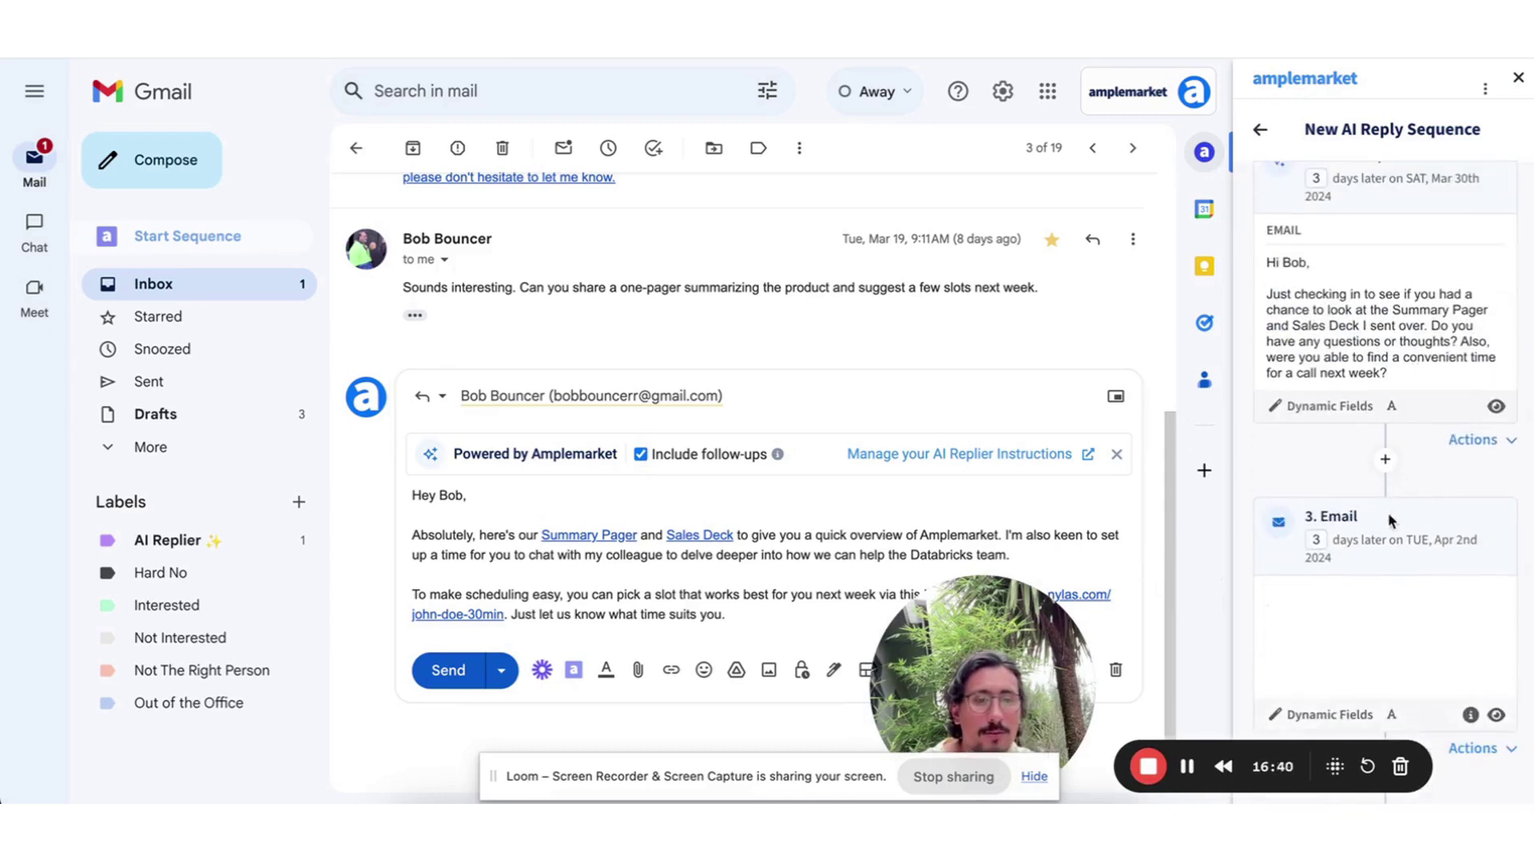
scroll(1394, 591, "down", 3)
scroll(1382, 447, "up", 1)
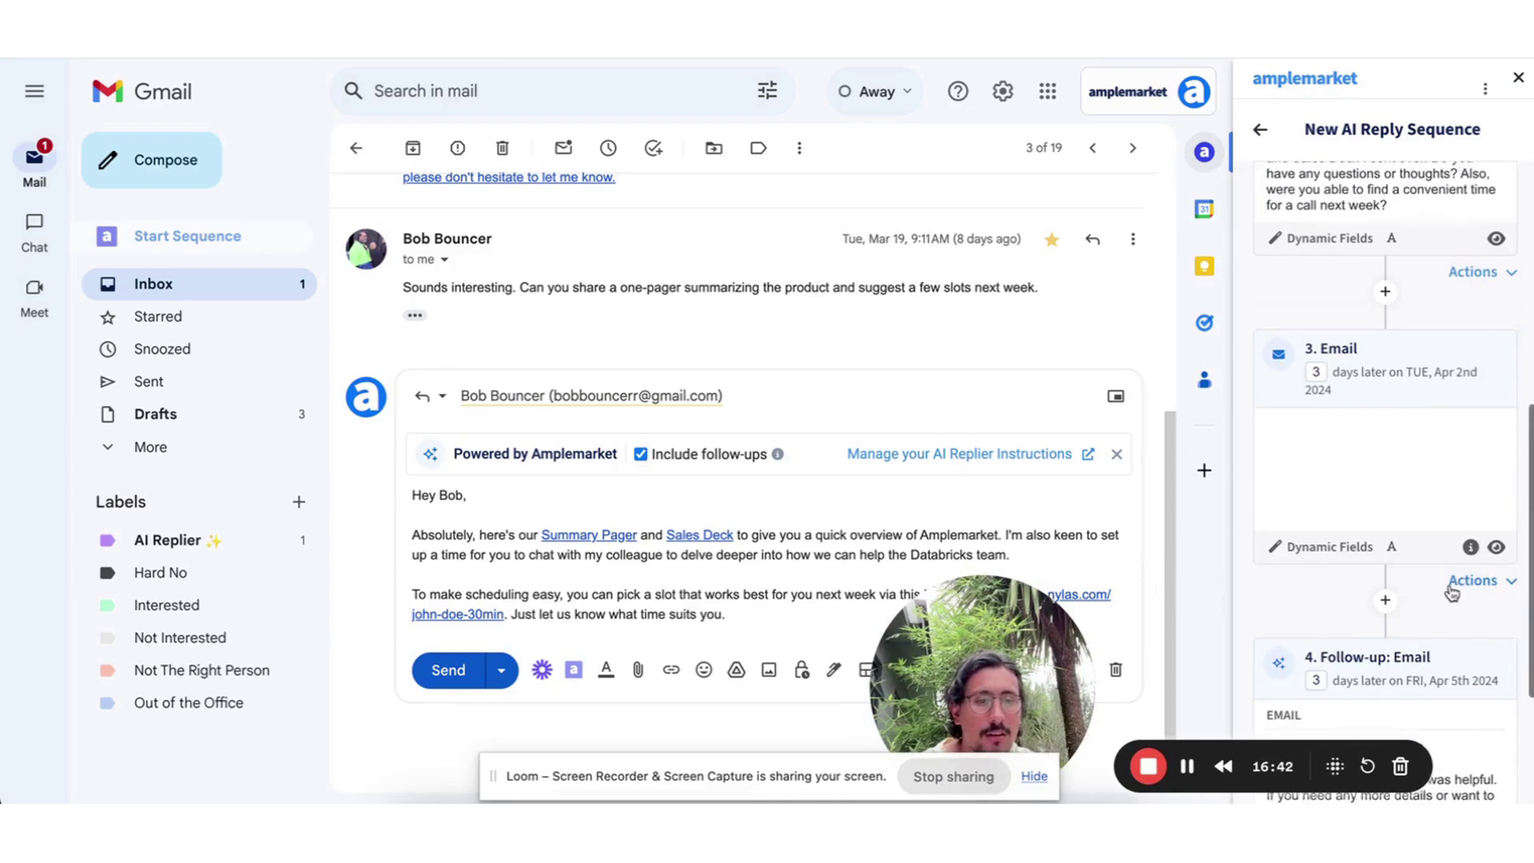
left_click(1508, 582)
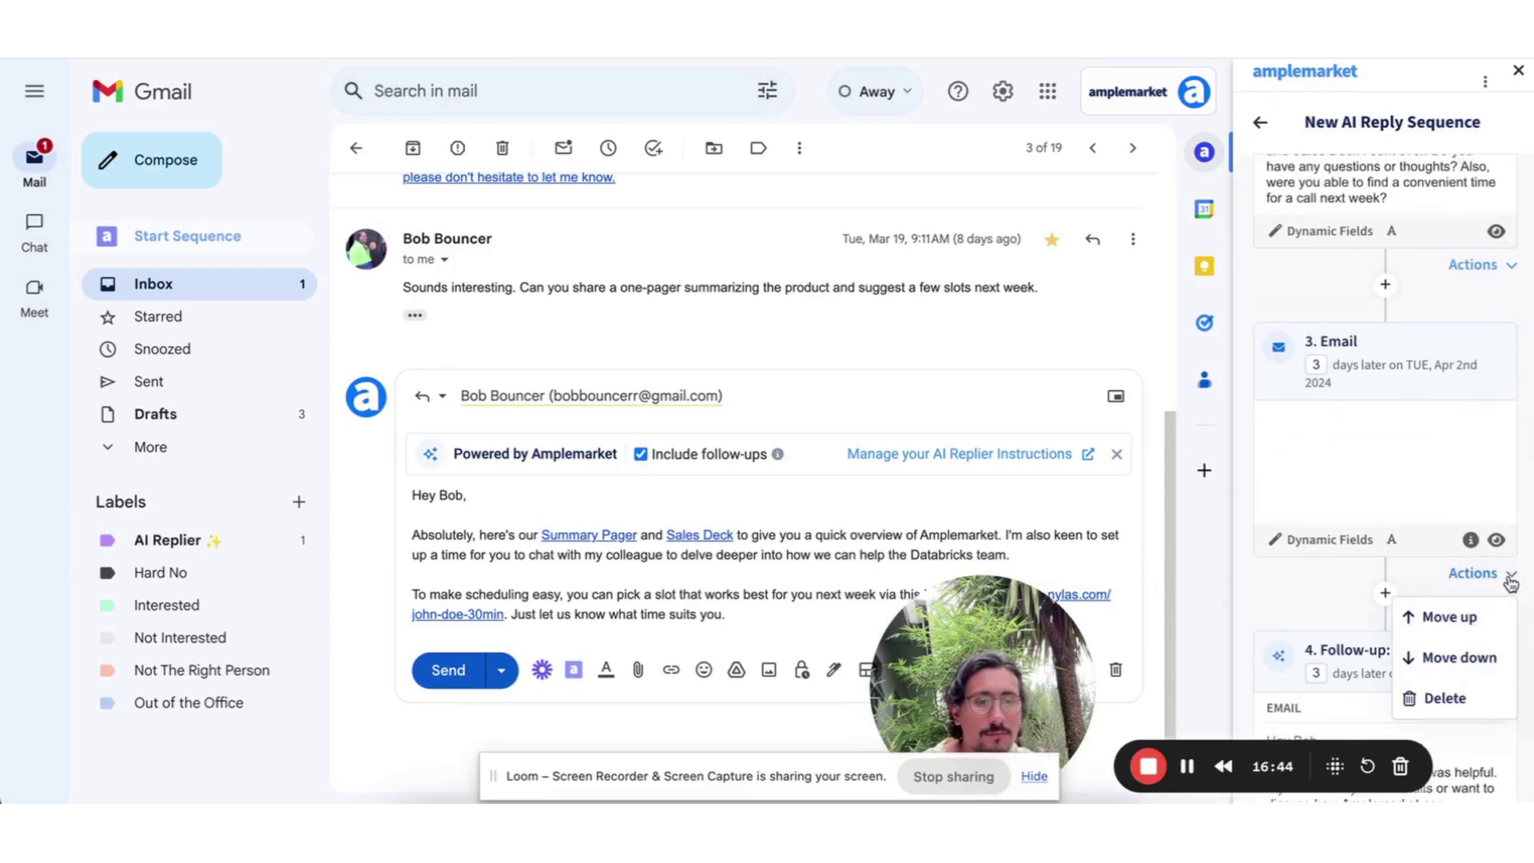
left_click(1460, 697)
left_click_drag(993, 633, 1336, 616)
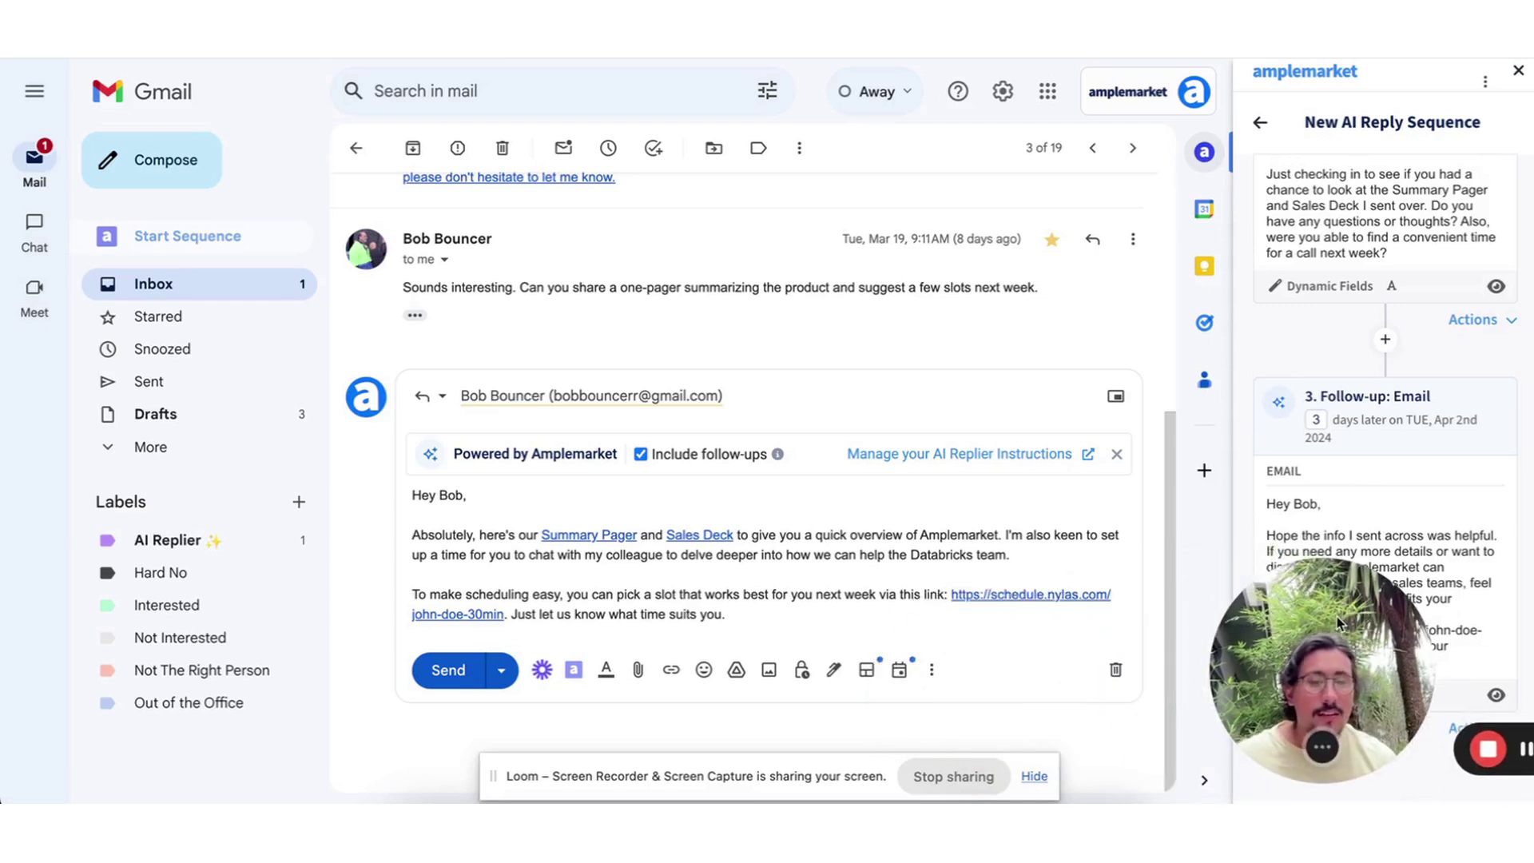
- Type test text after the draft's first paragraph, then delete it again
left_click(870, 411)
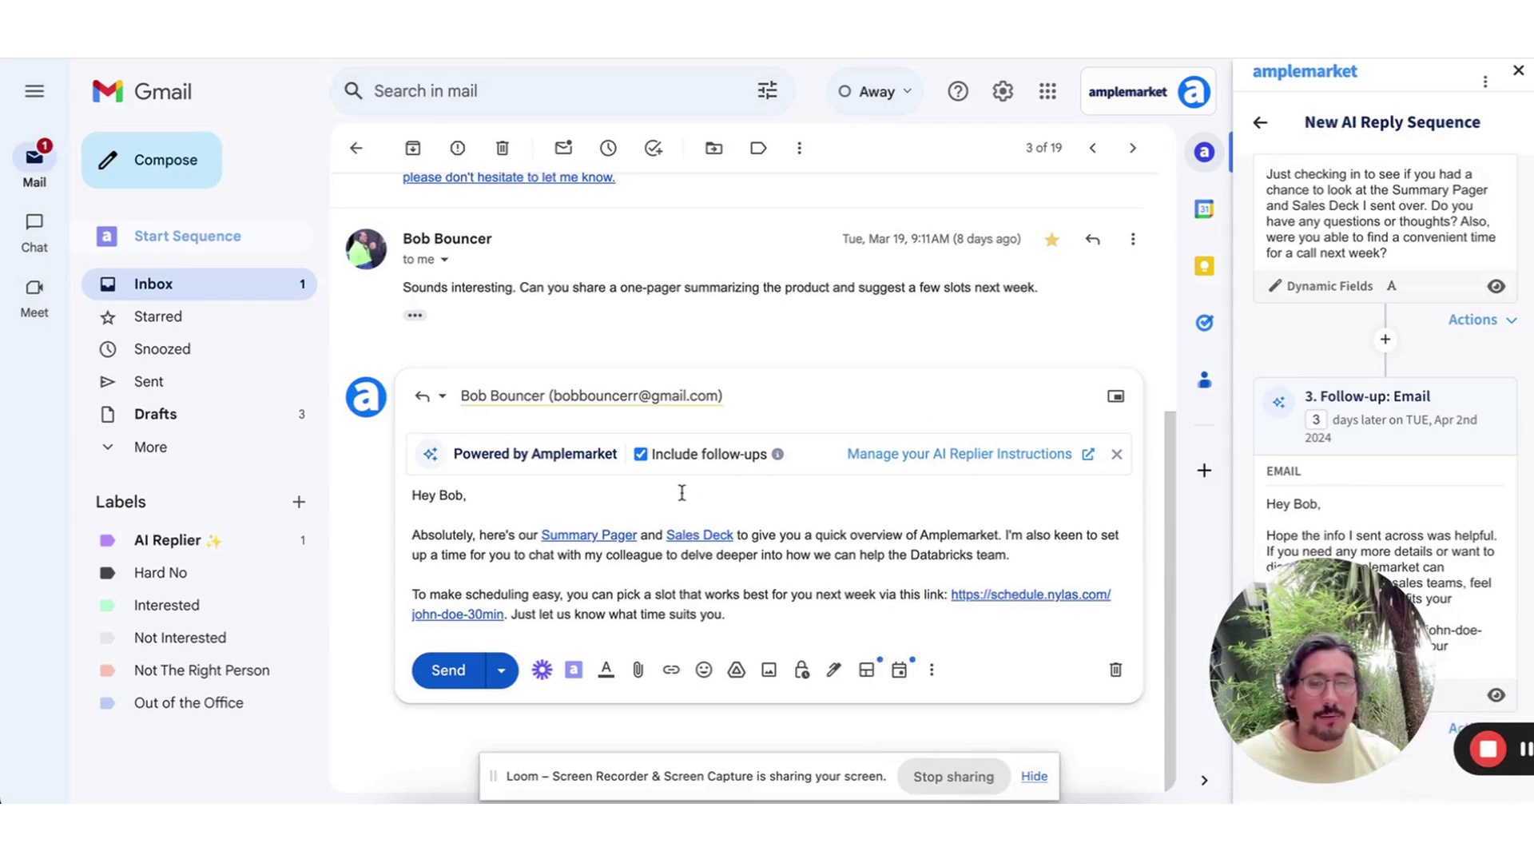
left_click(1054, 558)
key("Return")
key("Return")
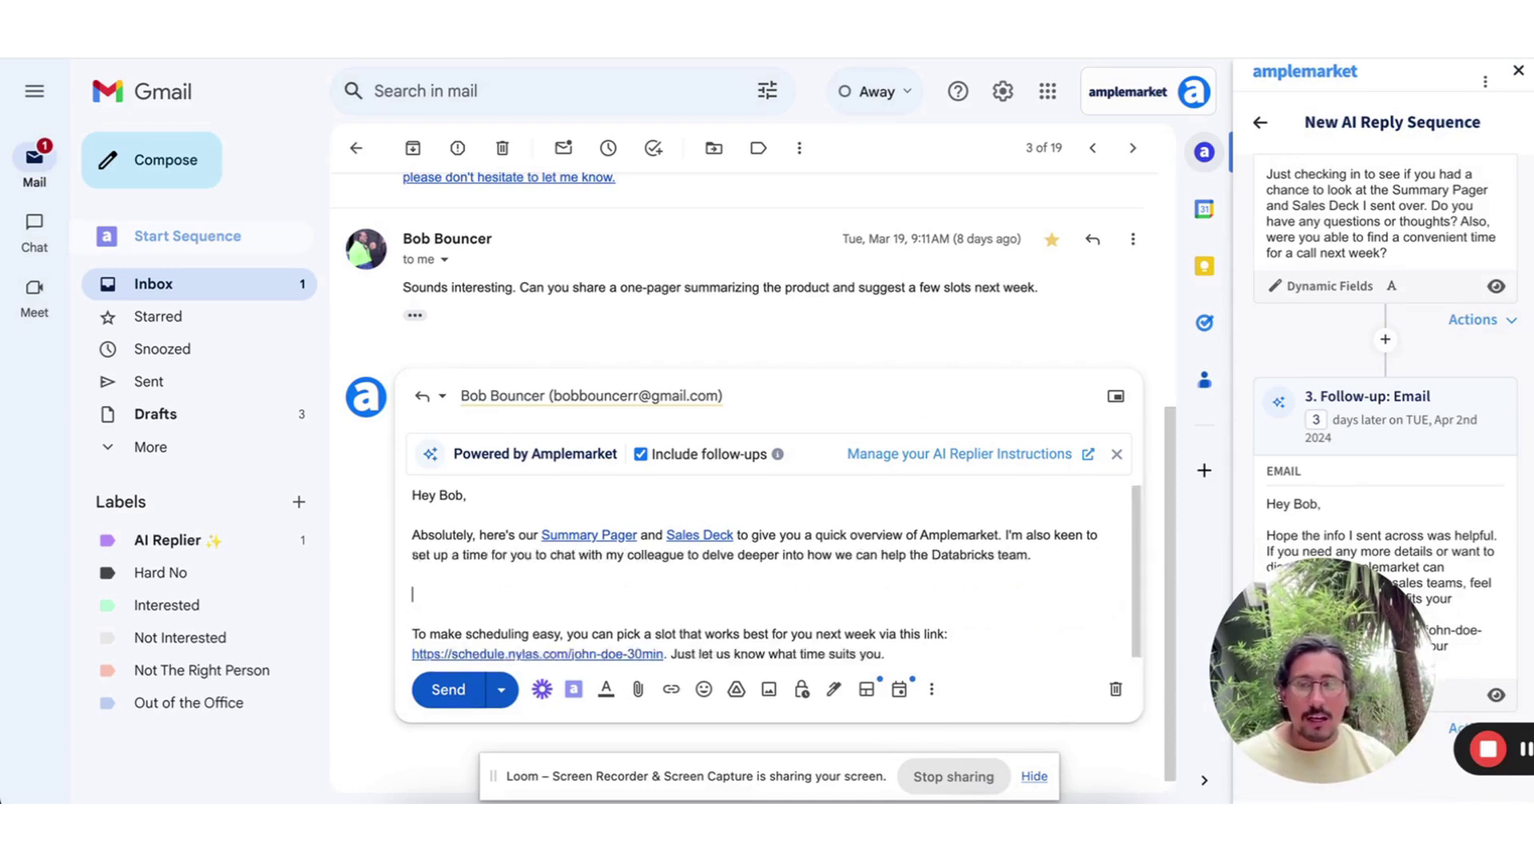
type("fsnoi;ah")
key("BackSpace")
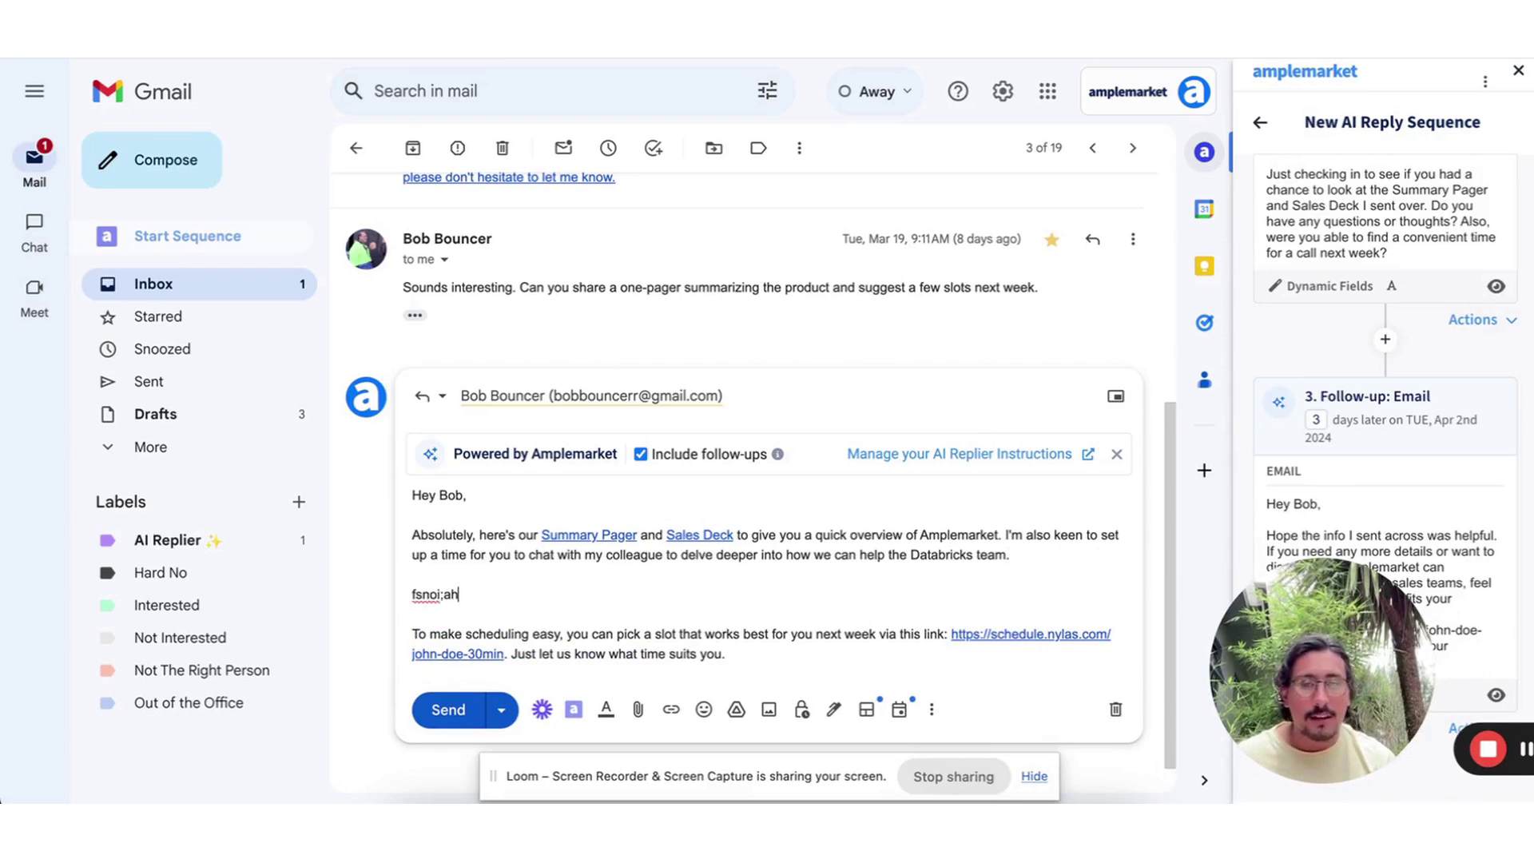
key("BackSpace")
key("BackSpace")
key("BackSpace")
key("BackSpace")
key("BackSpace")
key("BackSpace")
key("BackSpace")
key("BackSpace")
key("BackSpace")
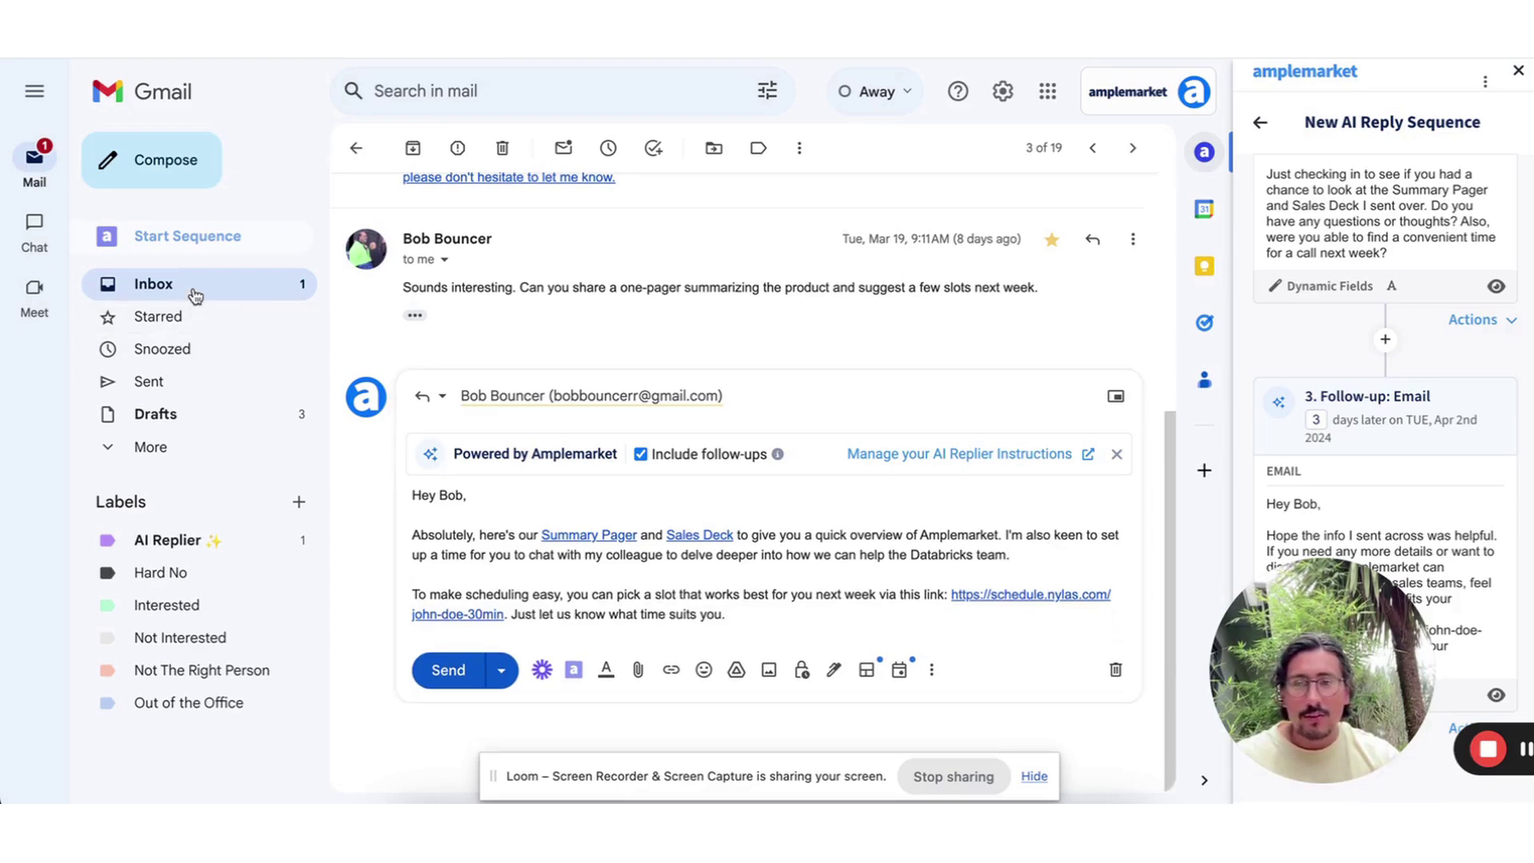
- Go back to the Gmail inbox list and scroll down through the messages
left_click(222, 289)
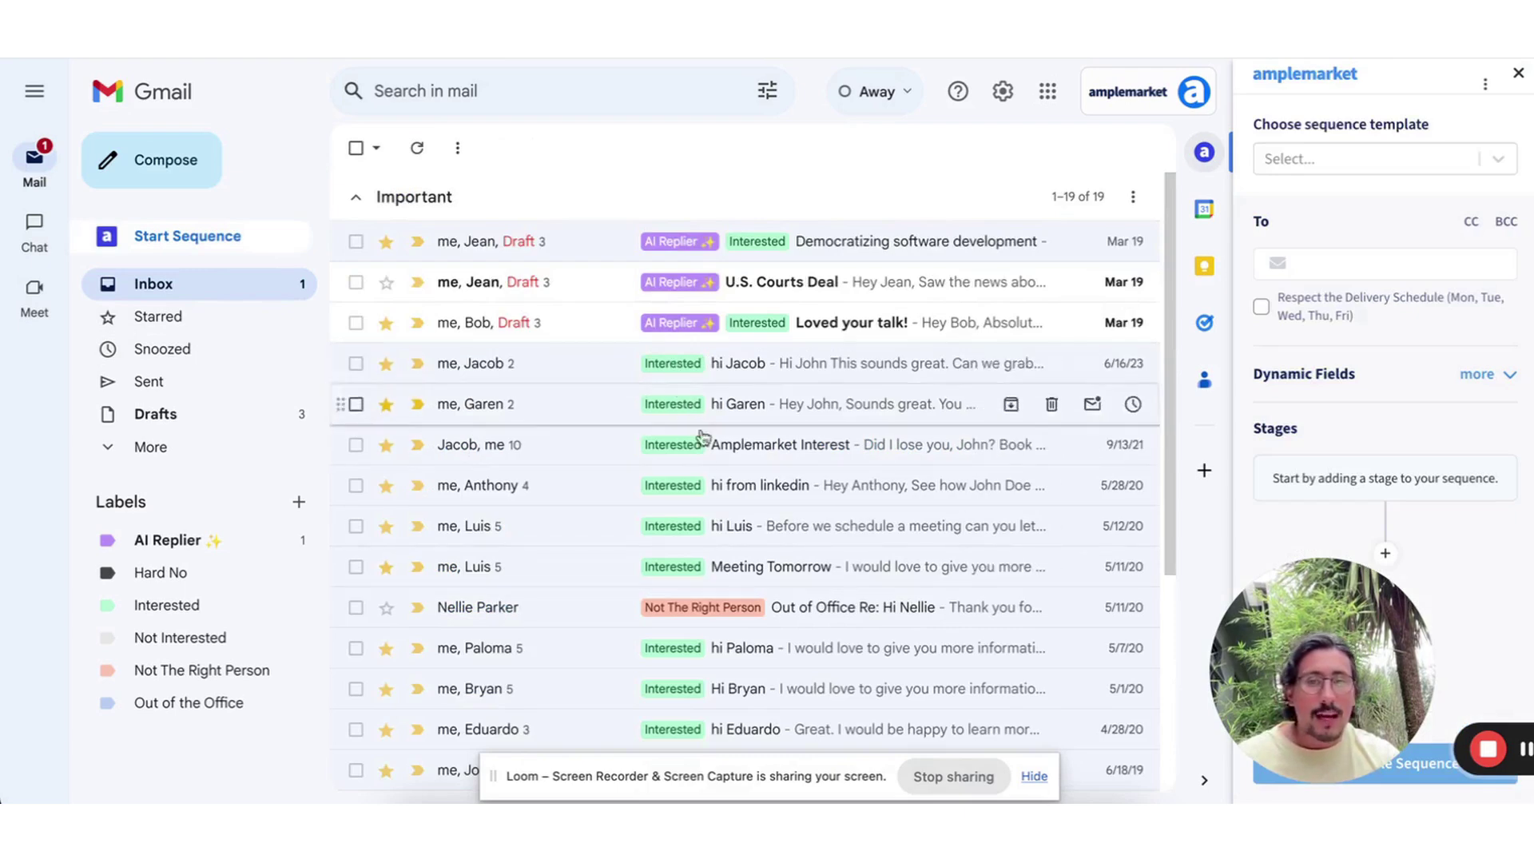
scroll(652, 463, "down", 1)
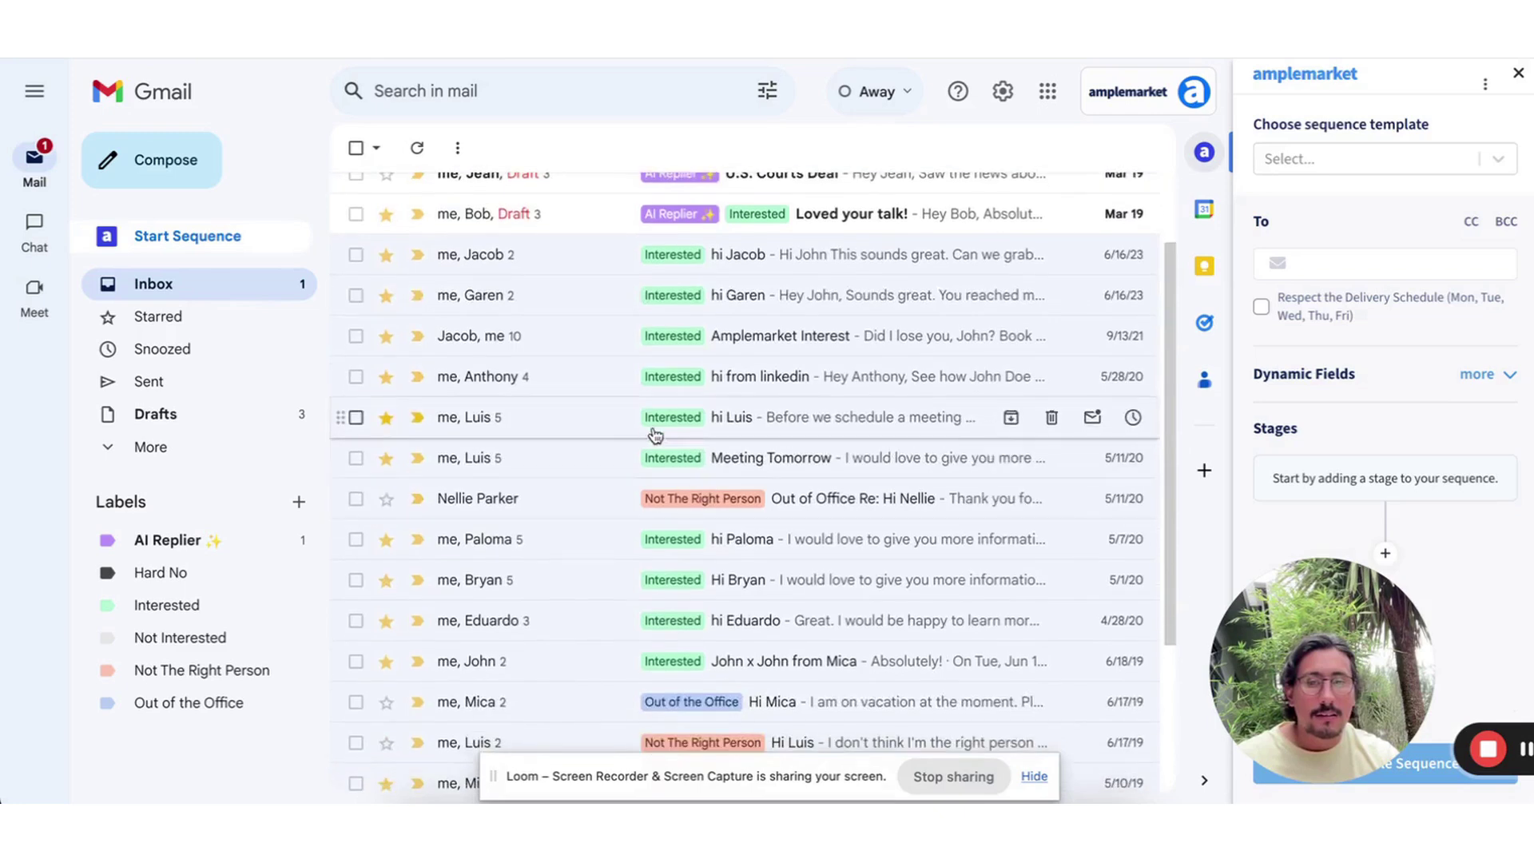
scroll(655, 447, "down", 2)
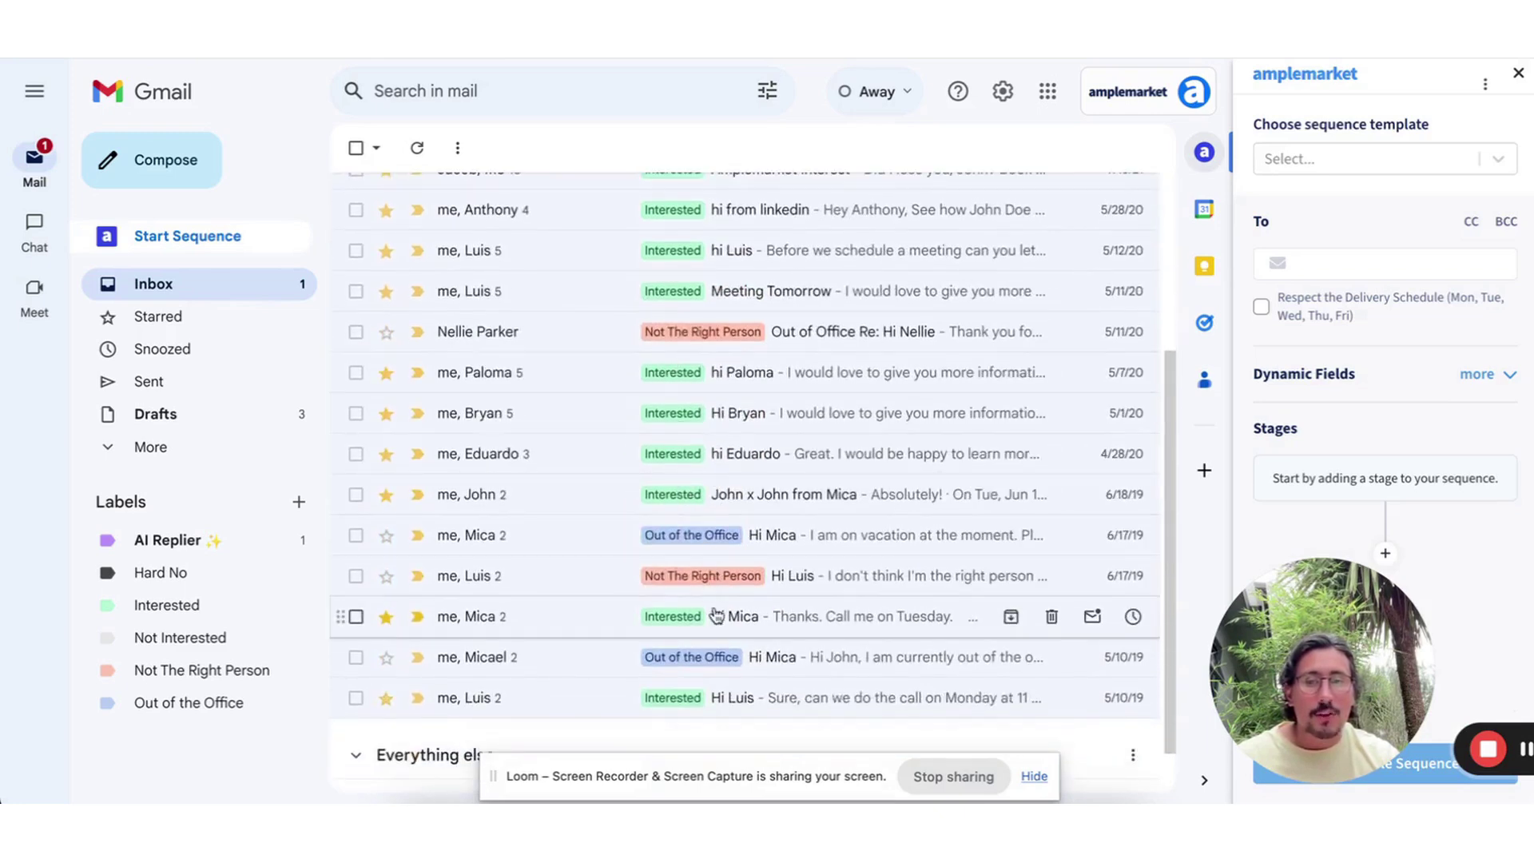